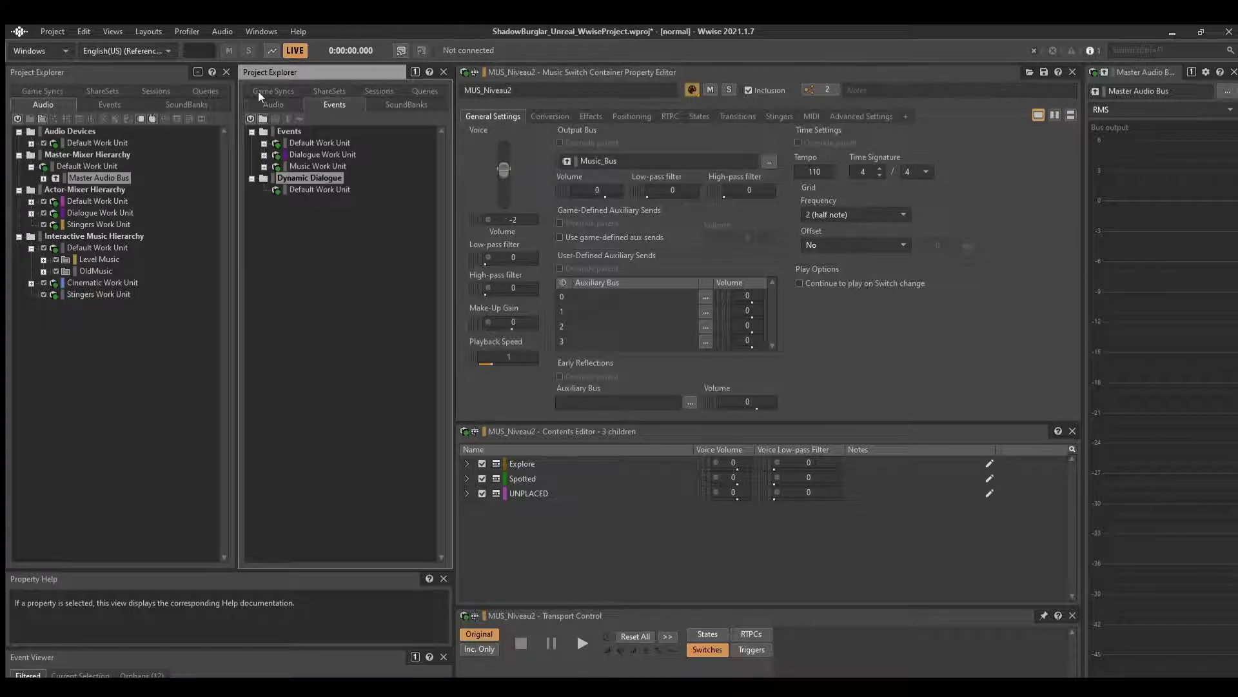
Review the Main SoundBank in the enlarged SoundBank layout, then return to Designer with Events selected.
key("F7")
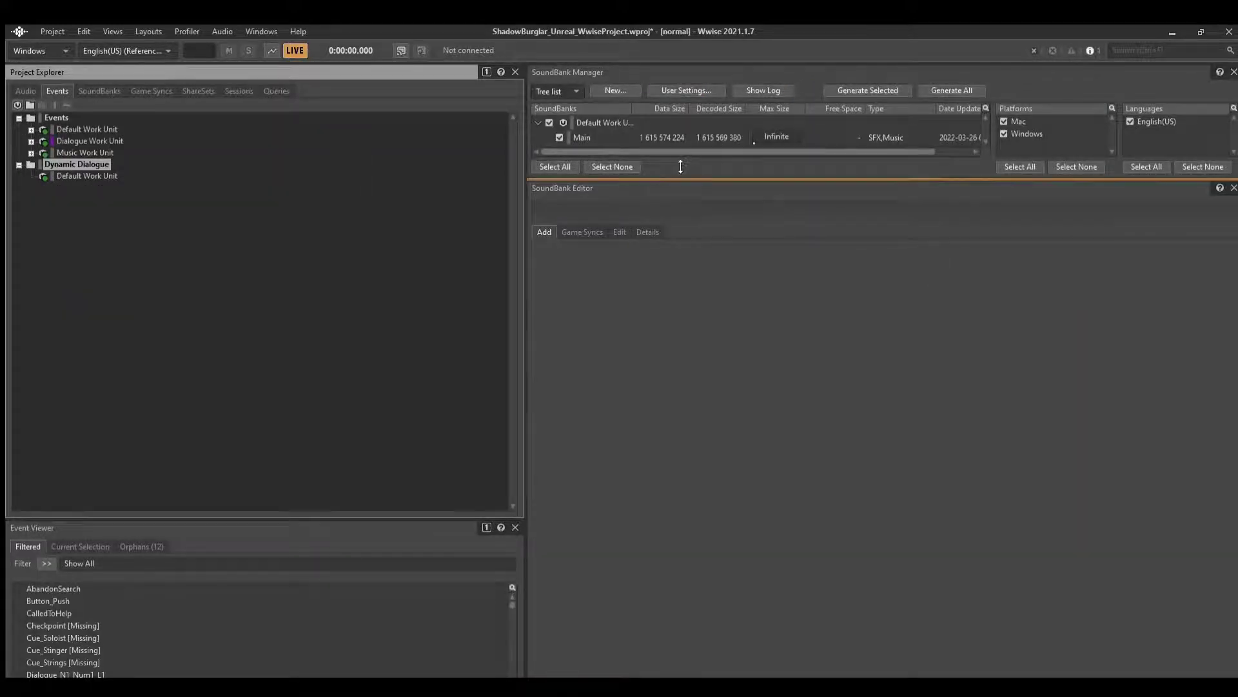
left_click_drag(678, 180, 670, 294)
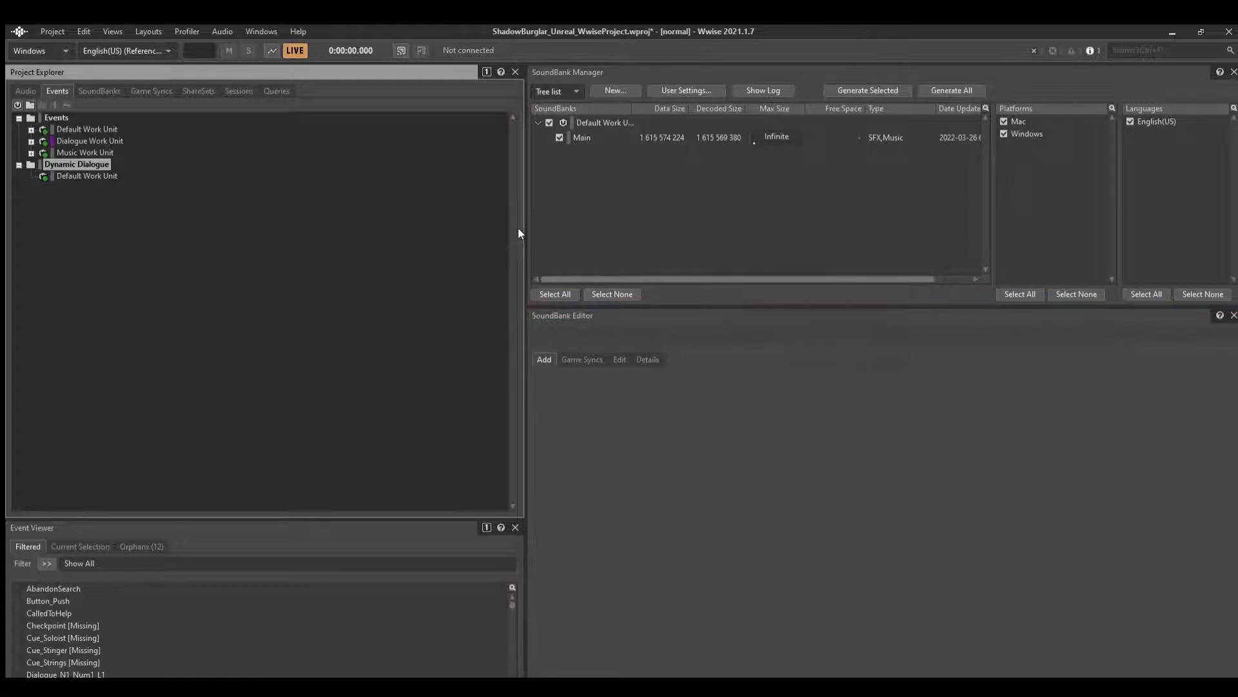
left_click_drag(520, 227, 326, 268)
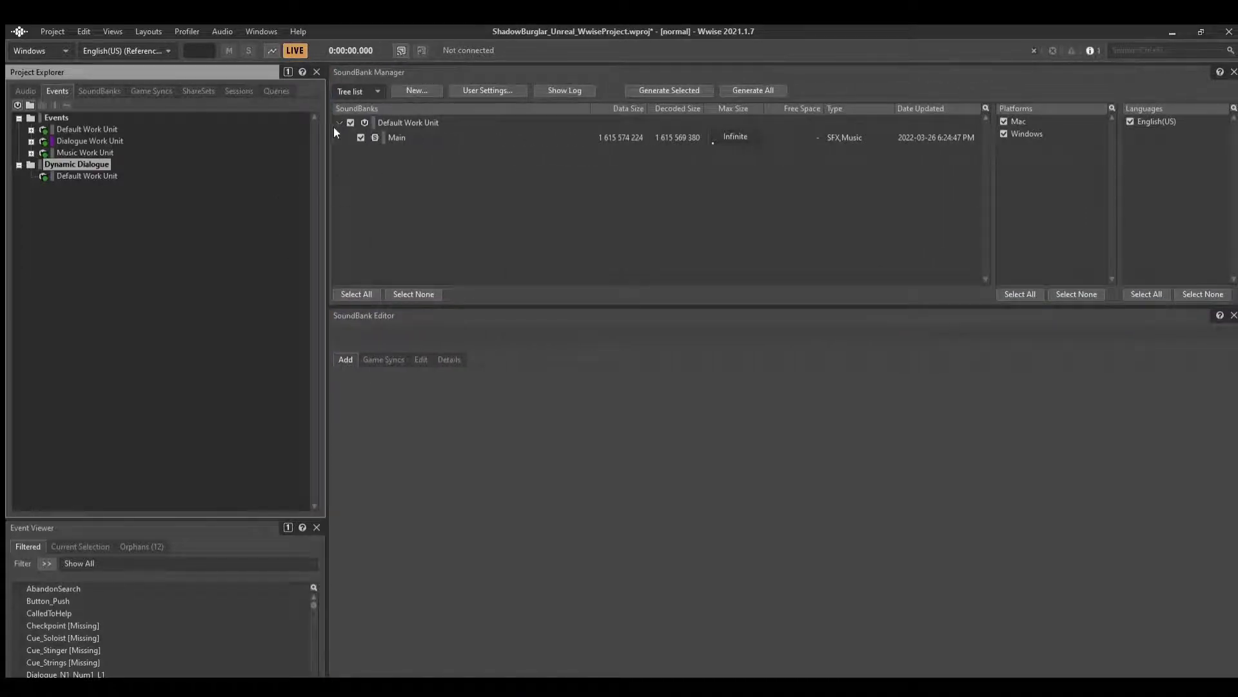
left_click(55, 114)
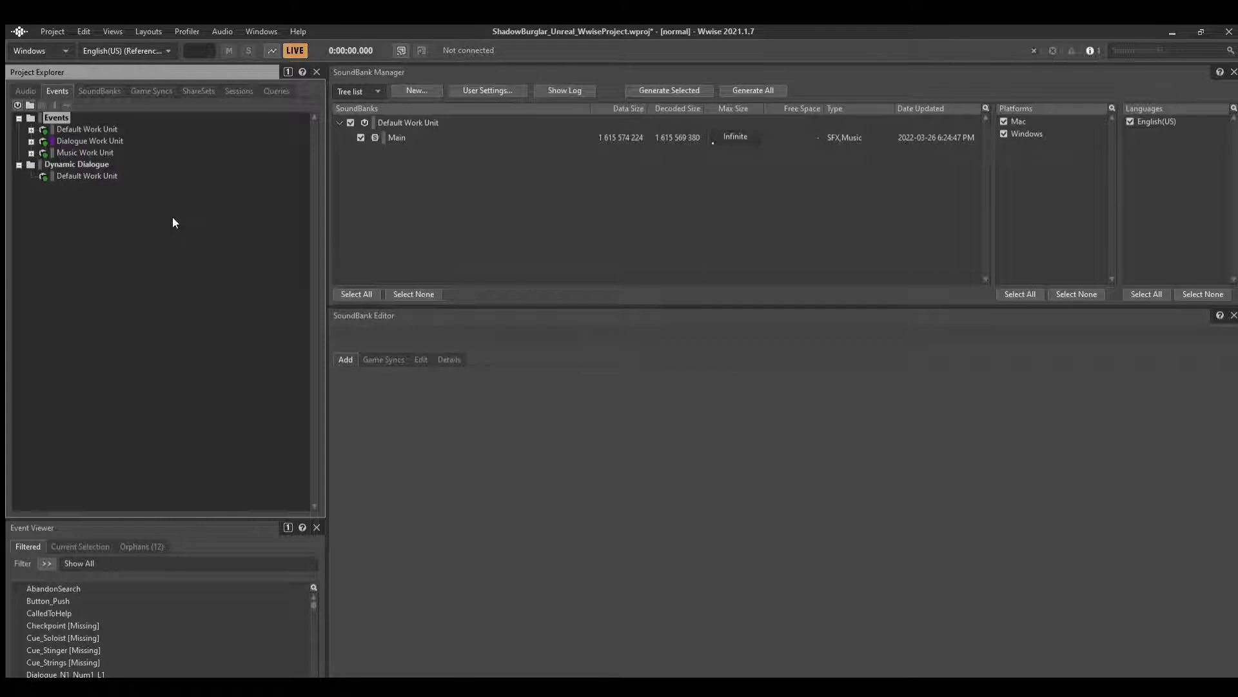
key("F5")
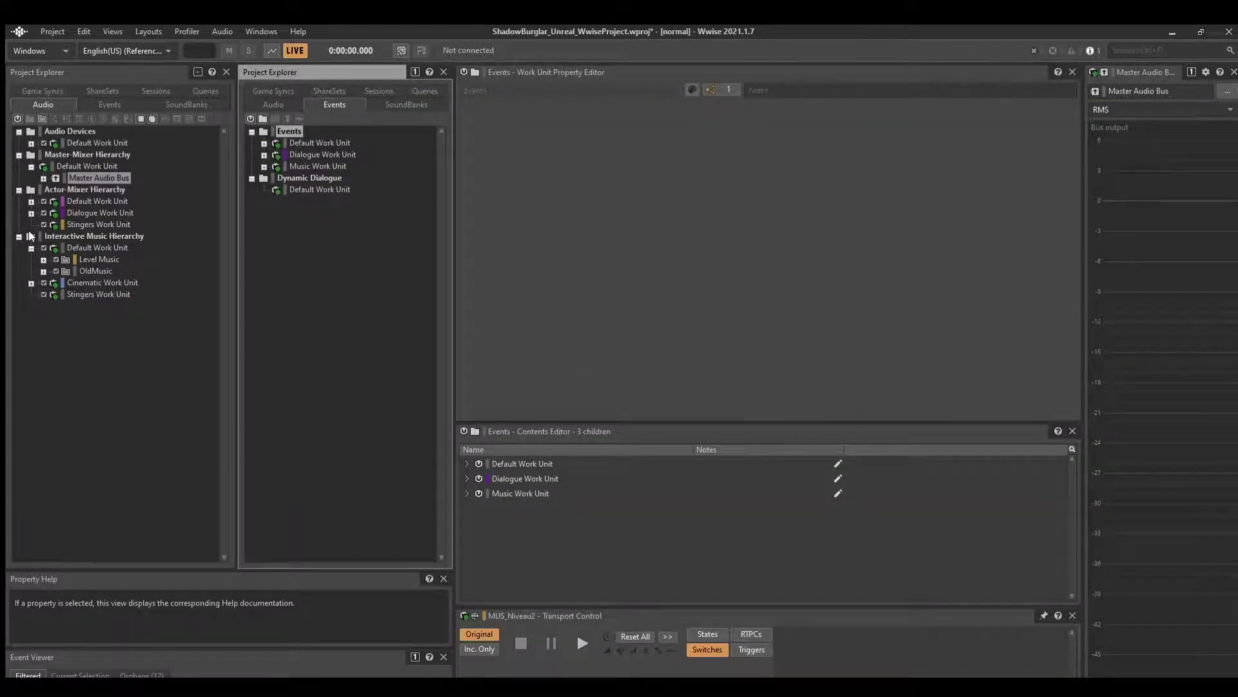
Collapse the Interactive Music Default Work Unit and select the Actor-Mixer Default Work Unit.
left_click(31, 248)
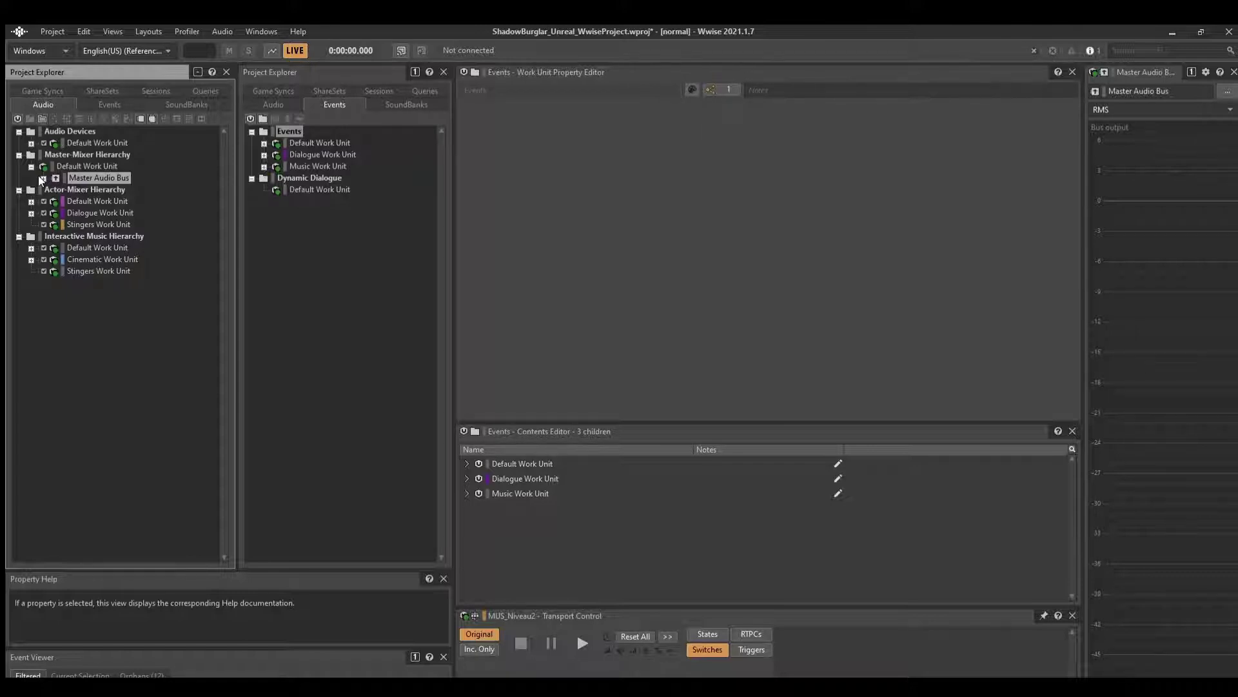
key("Down")
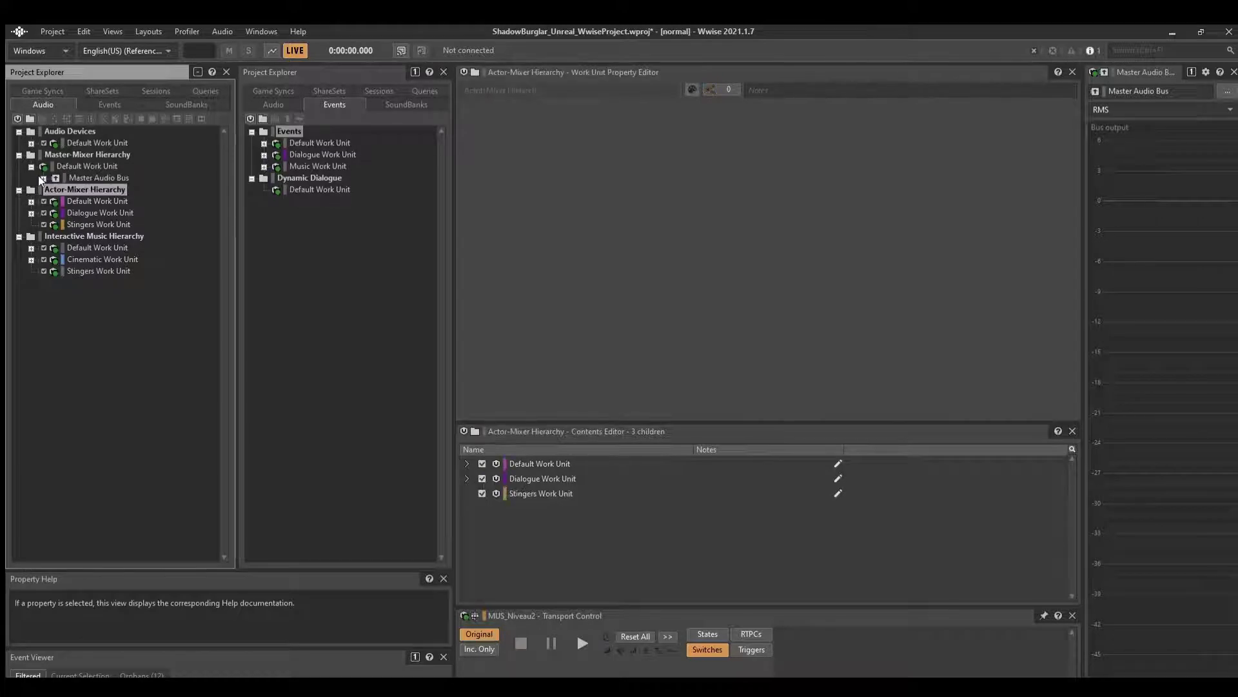
key("Down")
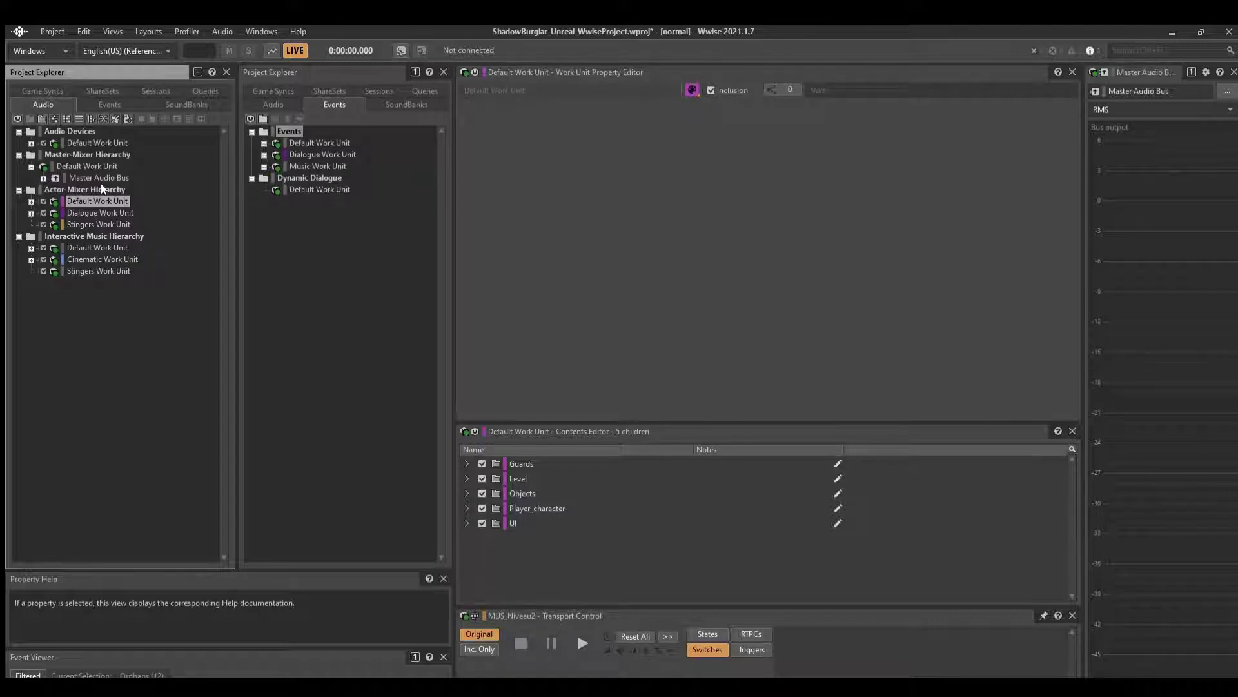
Expand the Actor-Mixer Default Work Unit and open Guards after glancing at Level.
key("Right")
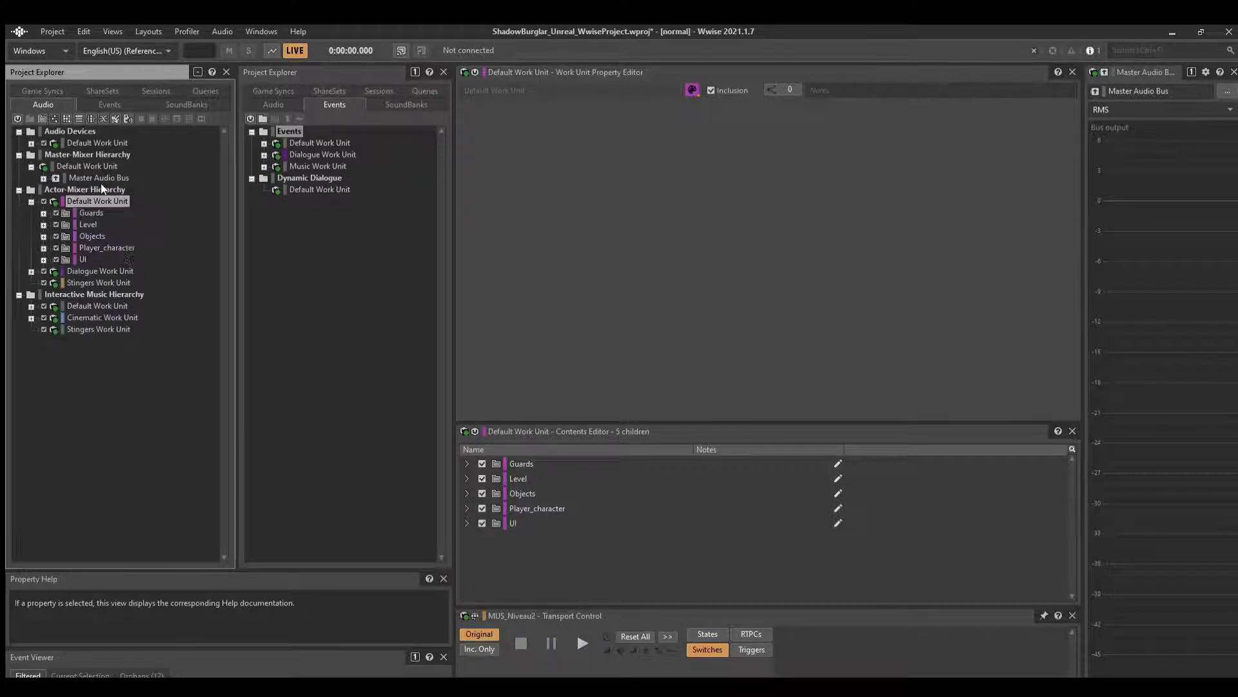
key("Down")
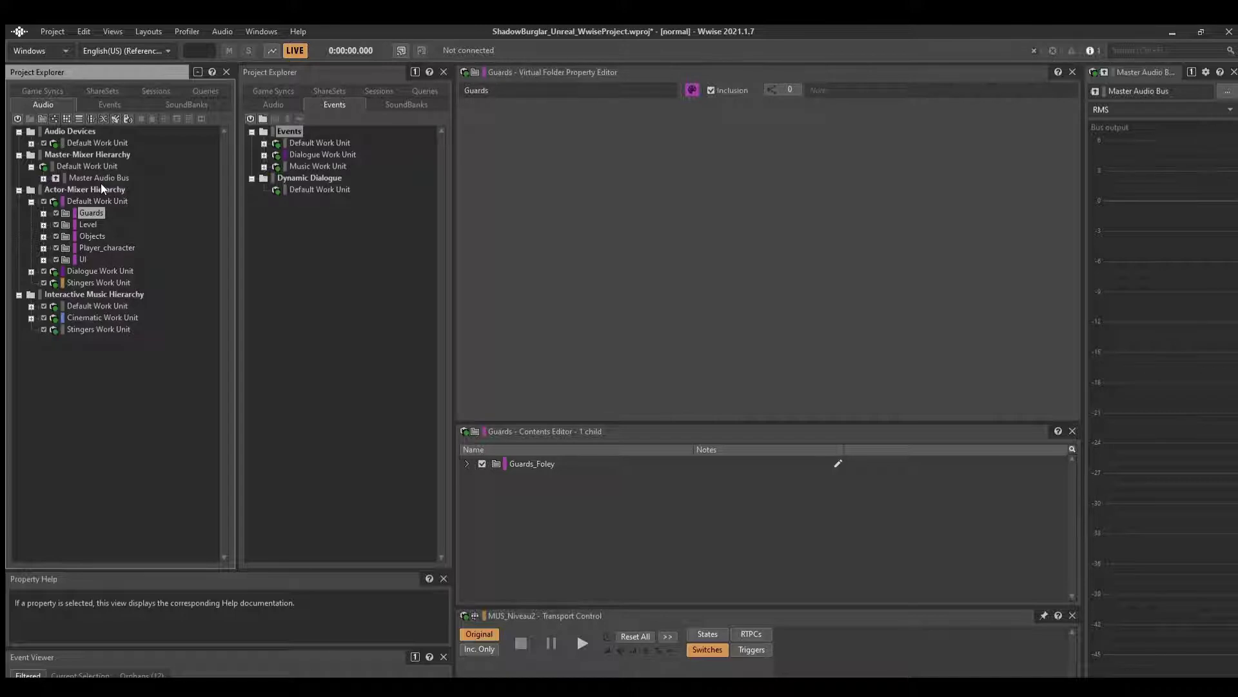
key("Down")
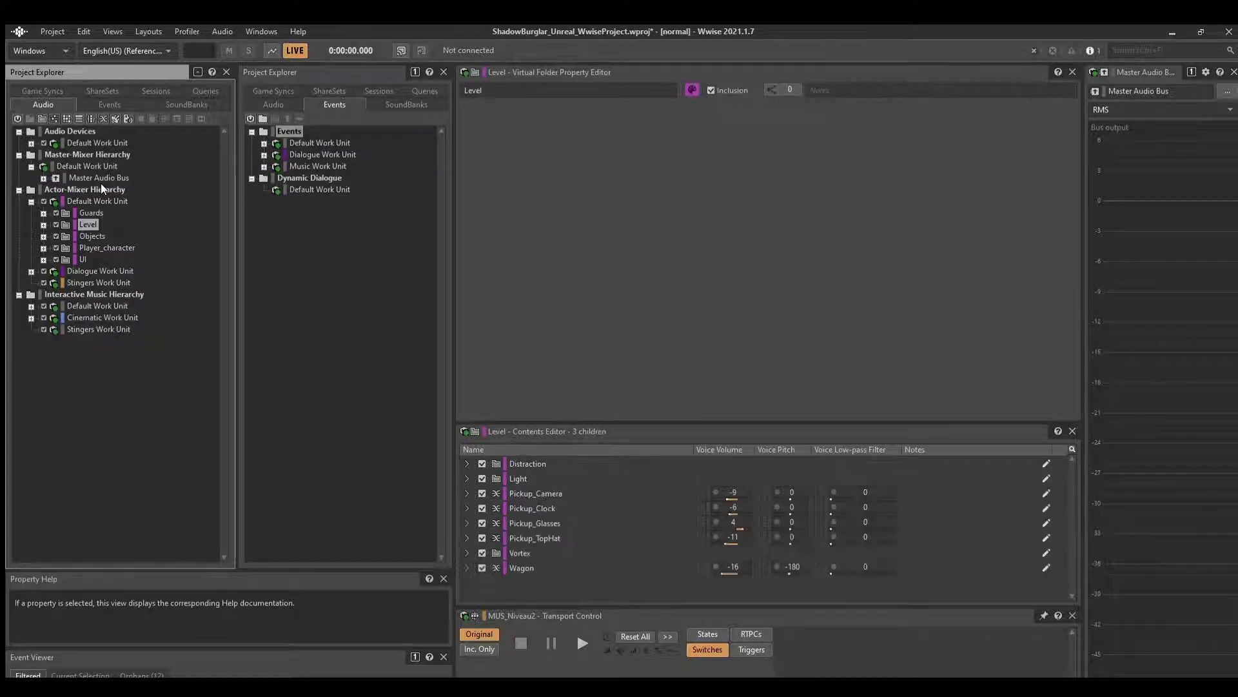
key("Up")
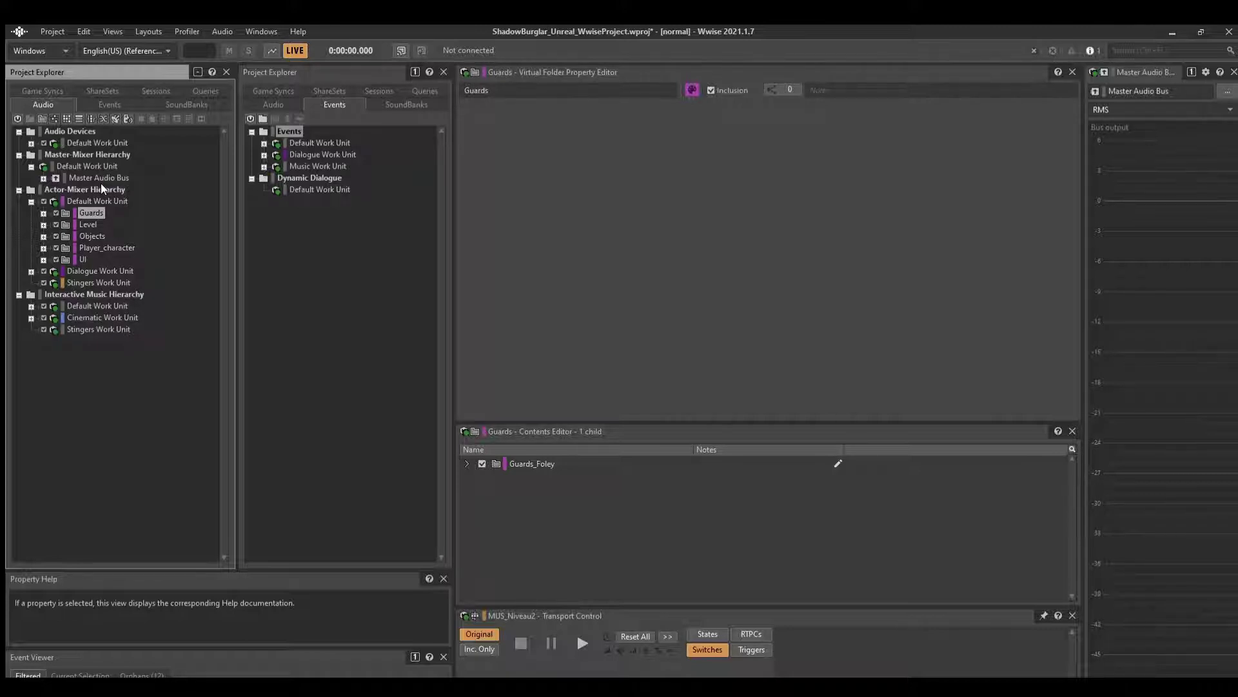
Expand Guards_Foley and Guards_FS, and audition the Guards_FS_Stone footsteps.
key("Right")
key("Down")
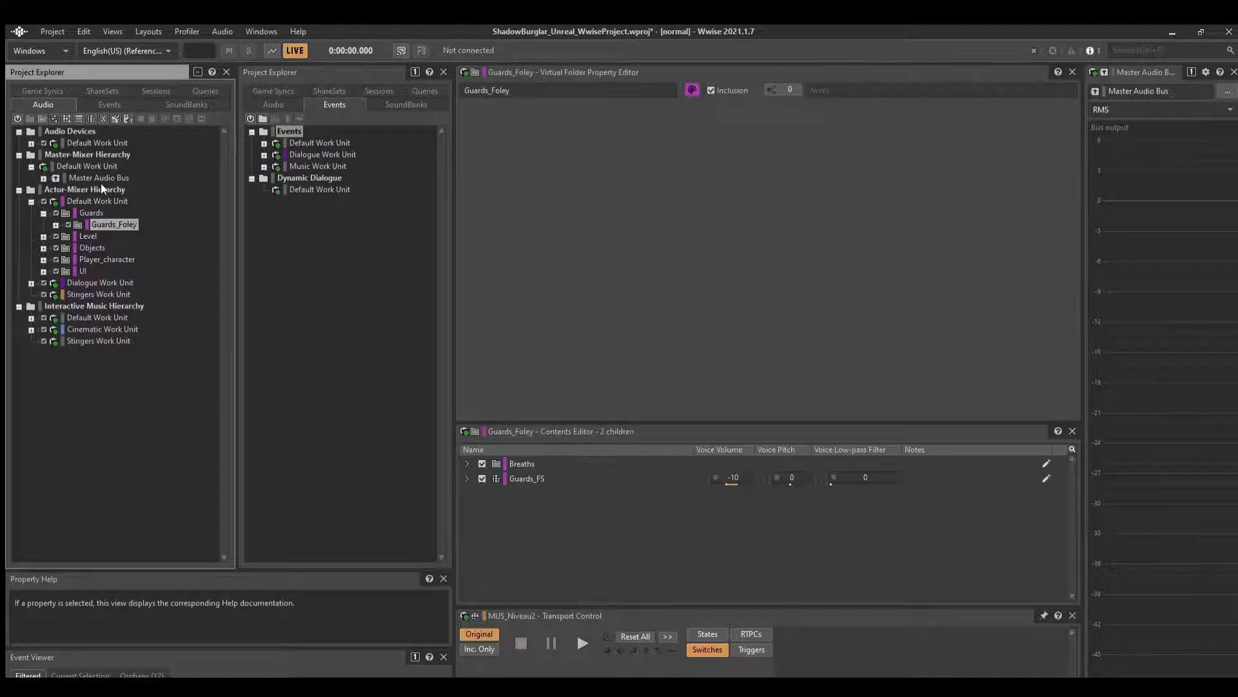
key("Right")
key("Down")
key("Right")
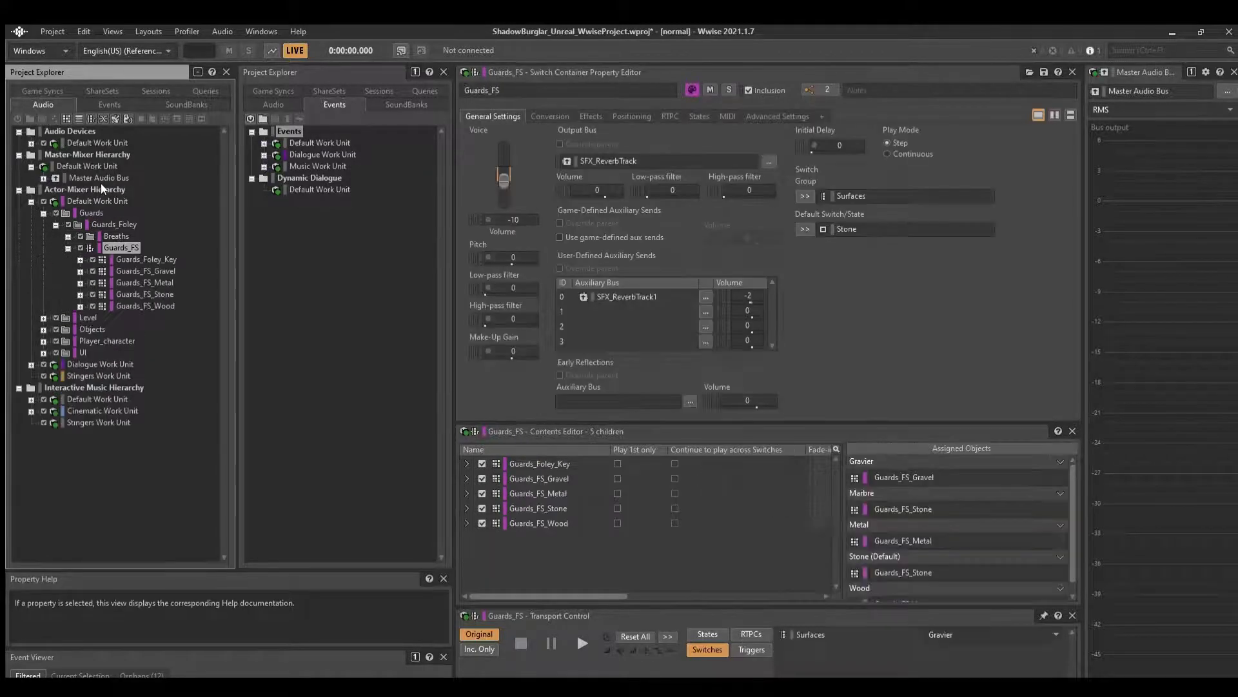
key("Down")
key("Down")
key("Down")
key("Down")
key("Down")
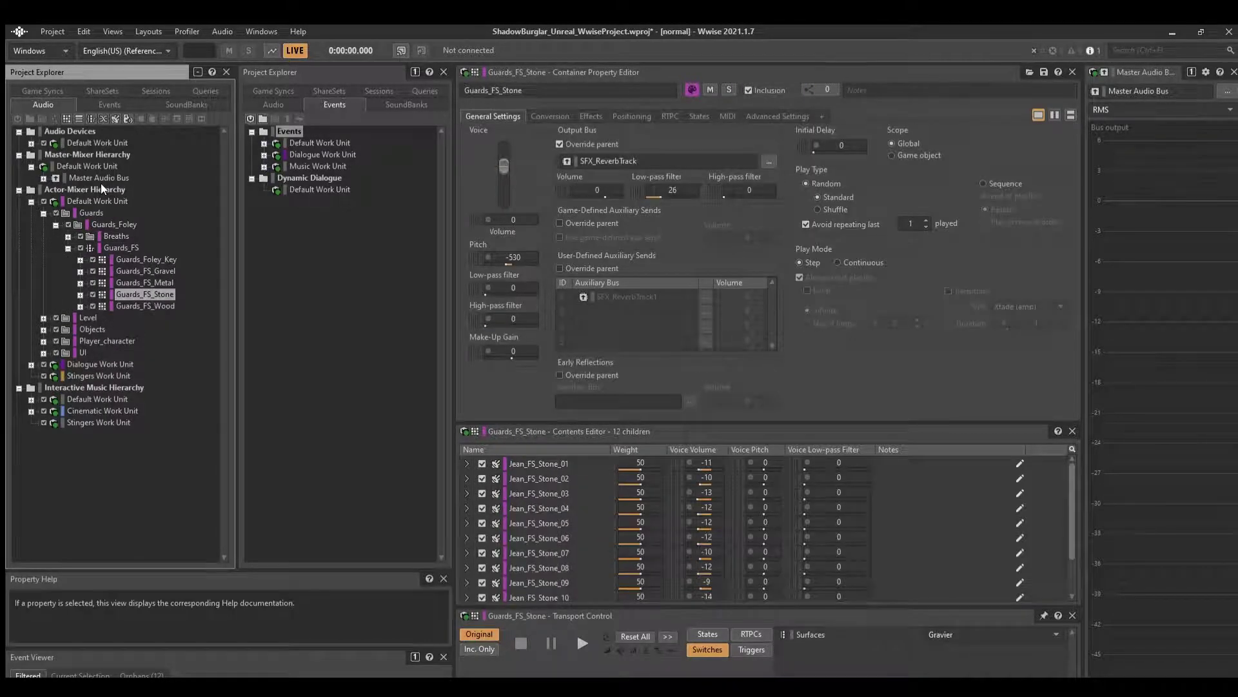
key("space")
key("Up")
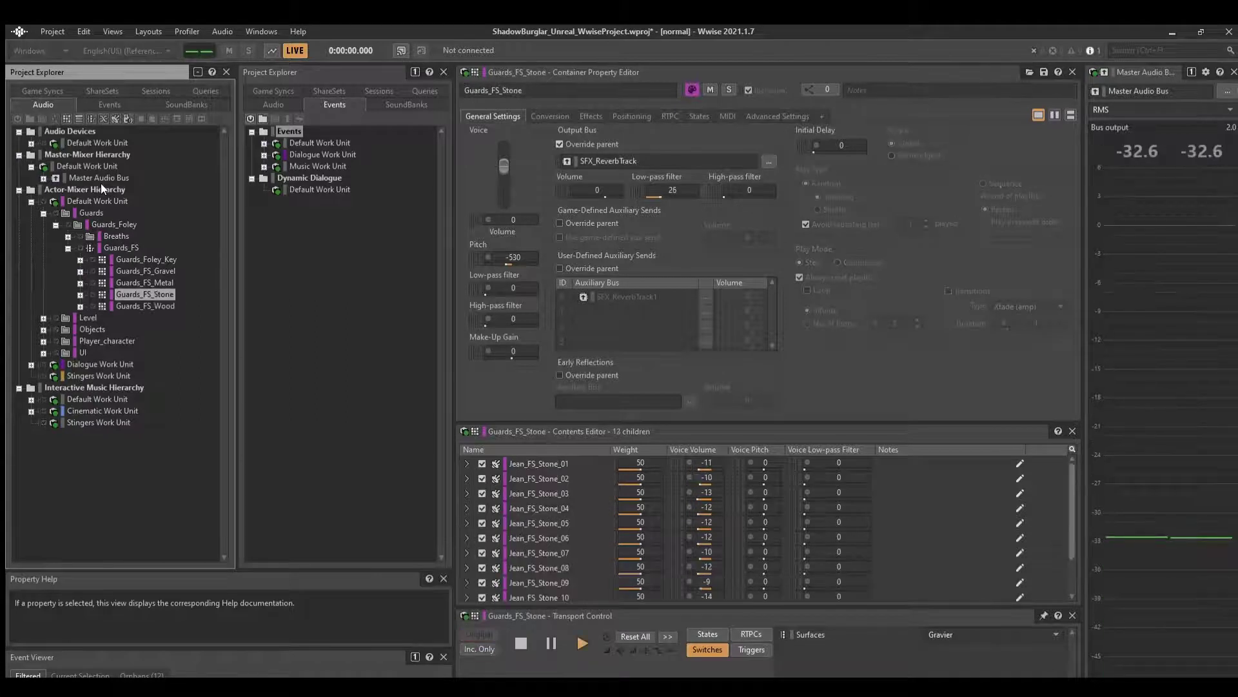
Expand Guards_FS_Gravel and step through its first Jean_FS_Gravel sounds.
key("Up")
key("Up")
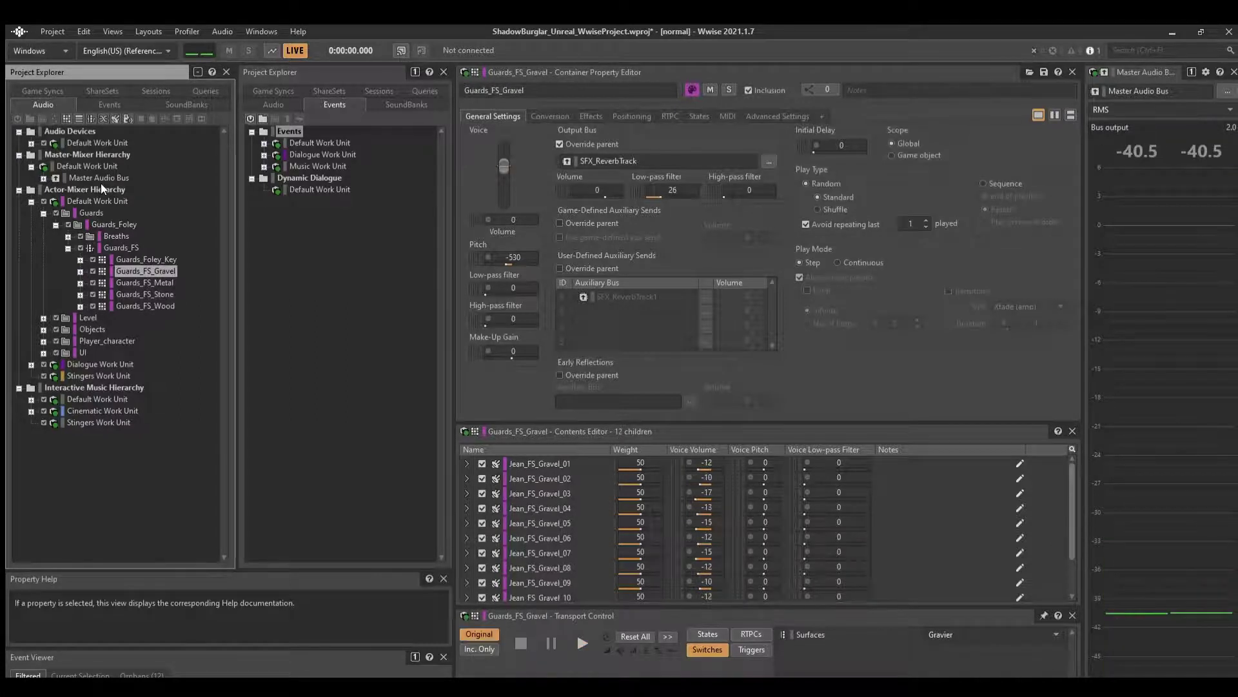
key("Right")
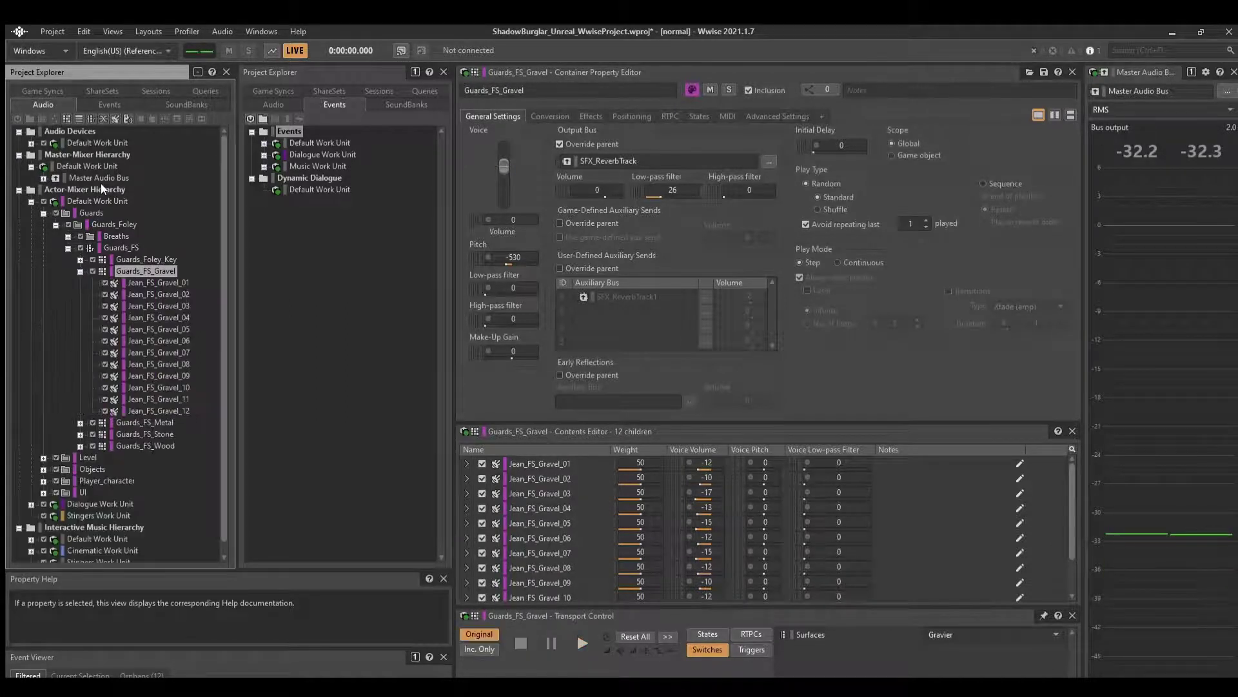
key("Down")
key("Up")
key("Down")
key("shift+Down")
key("shift+Down")
key("shift+Down")
key("shift+Down")
key("shift+Down")
key("shift+Down")
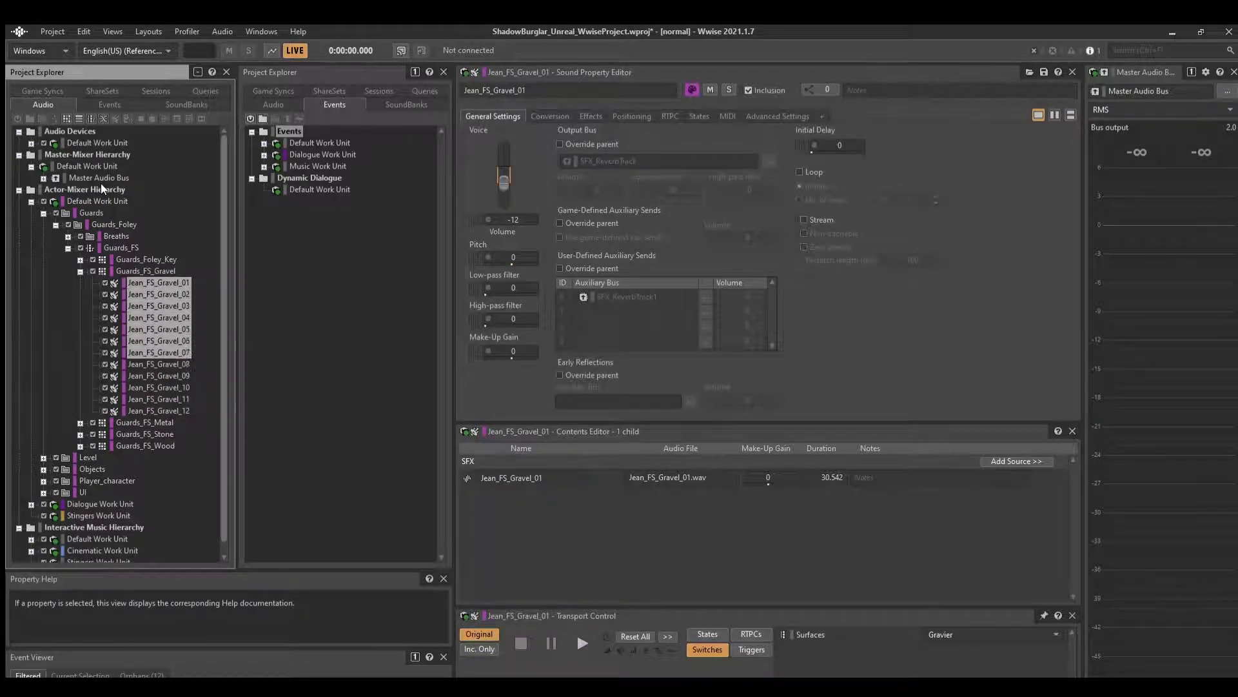
key("Down")
key("Down")
key("Up")
key("Up")
key("Up")
key("Up")
key("Up")
key("Up")
key("Up")
key("Up")
key("Up")
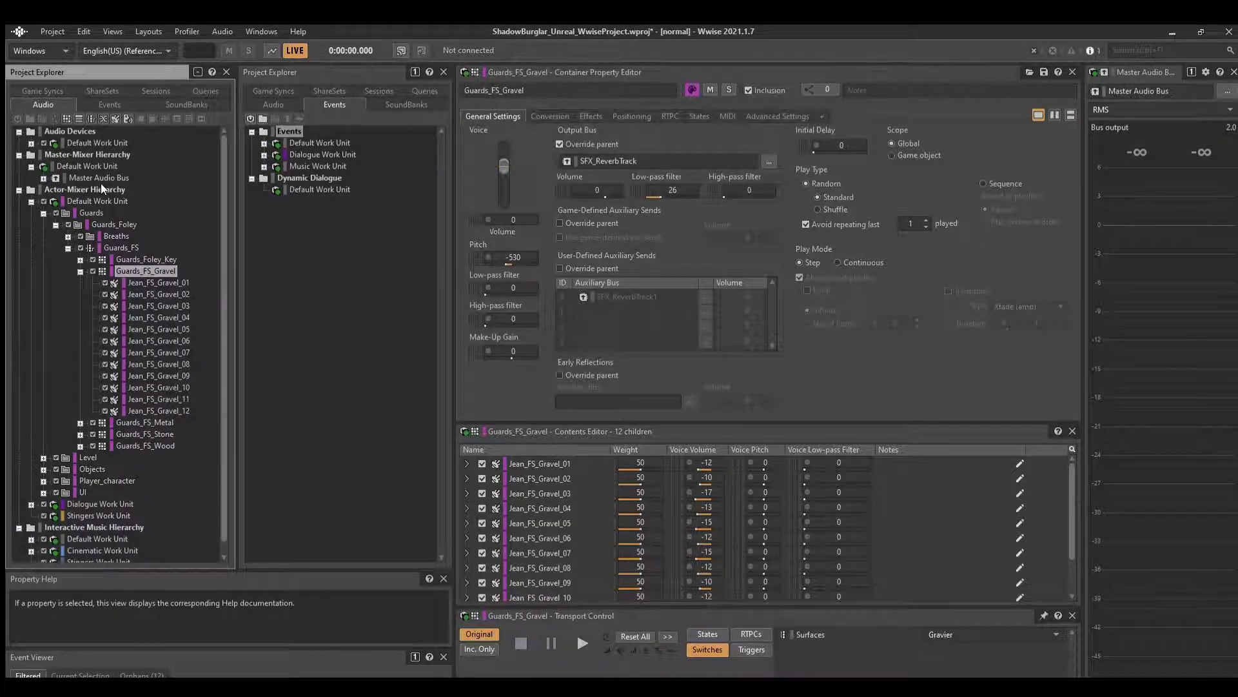
Select all twelve Jean_FS_Gravel sounds, then collapse Guards_FS_Gravel.
key("Down")
key("shift+Down")
key("shift+Down")
key("shift+Down")
key("shift+Down")
key("shift+Down")
key("shift+Down")
key("shift+Down")
key("shift+Down")
key("shift+Down")
key("shift+Down")
key("shift+Down")
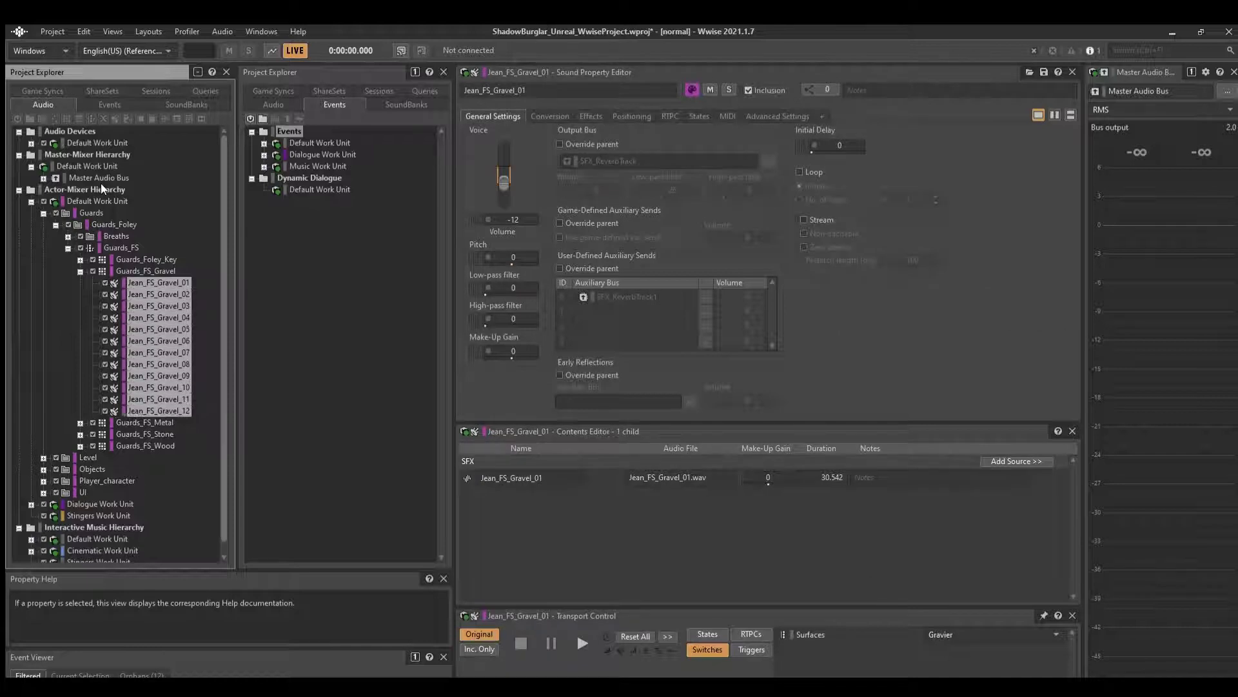
key("Up")
key("Up")
key("Up")
key("Up")
key("Up")
key("Up")
key("Up")
key("Up")
key("Up")
key("Up")
key("Up")
key("Up")
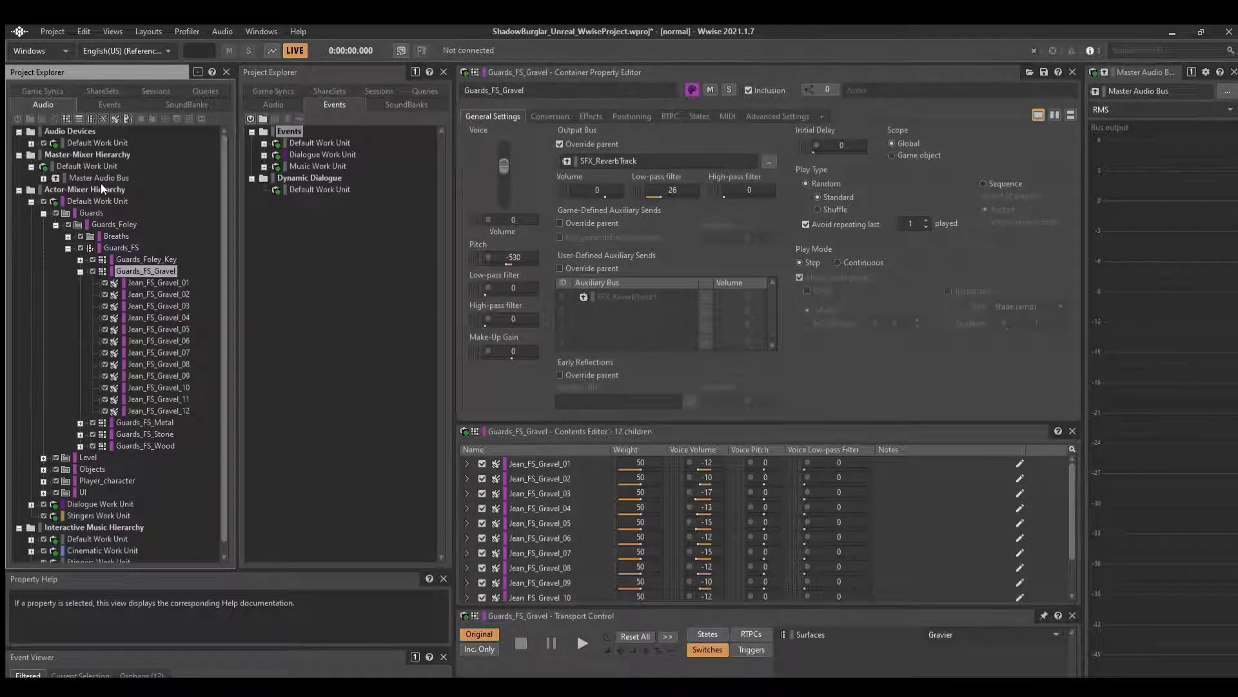
key("Down")
key("shift+Down")
key("shift+Down")
key("shift+Down")
key("shift+Down")
key("shift+Down")
key("shift+Down")
key("shift+Down")
key("shift+Down")
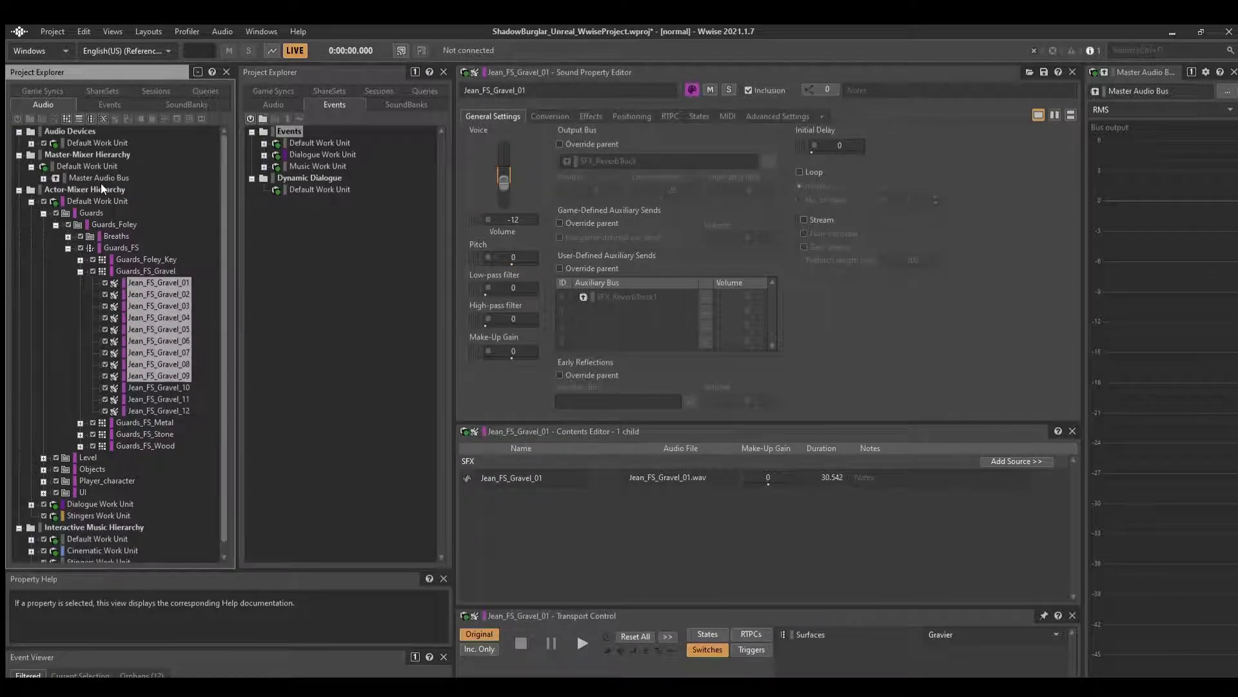
key("shift+Down")
key("shift+Down")
key("shift+Down")
key("Up")
key("Up")
key("Up")
key("Up")
key("Up")
key("Up")
key("Up")
key("Up")
key("Up")
key("Up")
key("Up")
key("Up")
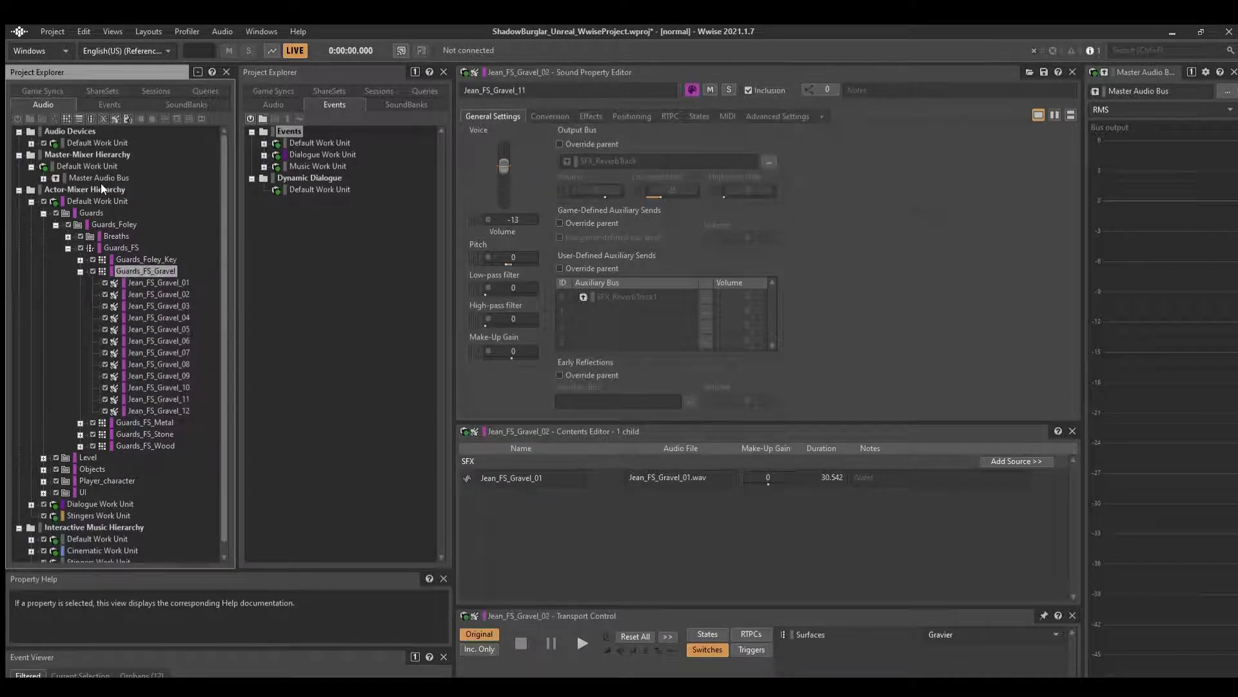
key("Left")
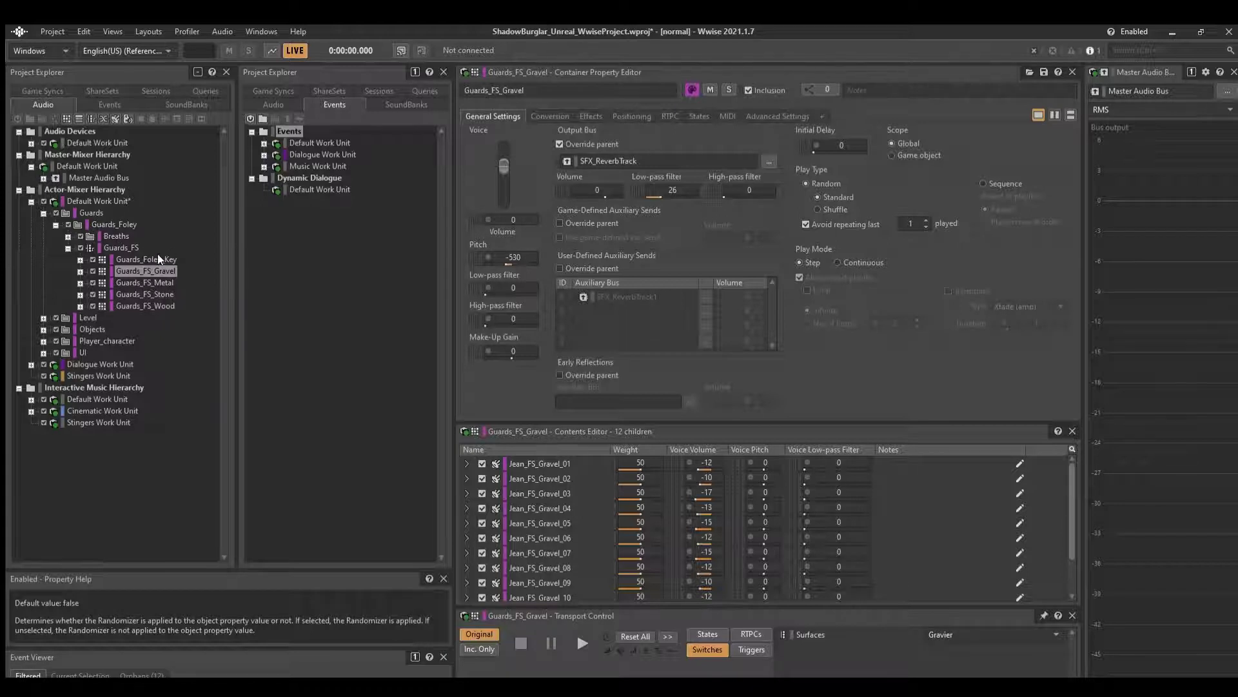
Collapse Guards_FS, peek at G1Breathing in Breaths, and return to Guards_FS.
key("Left")
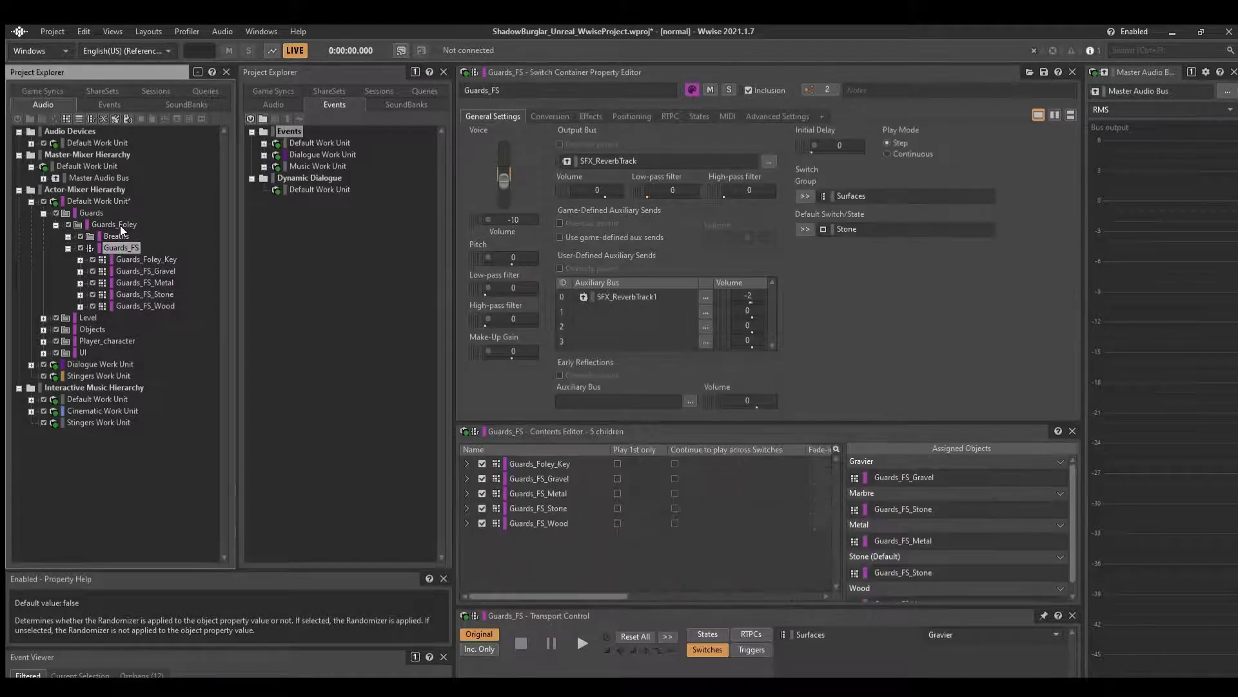
key("Left")
key("Up")
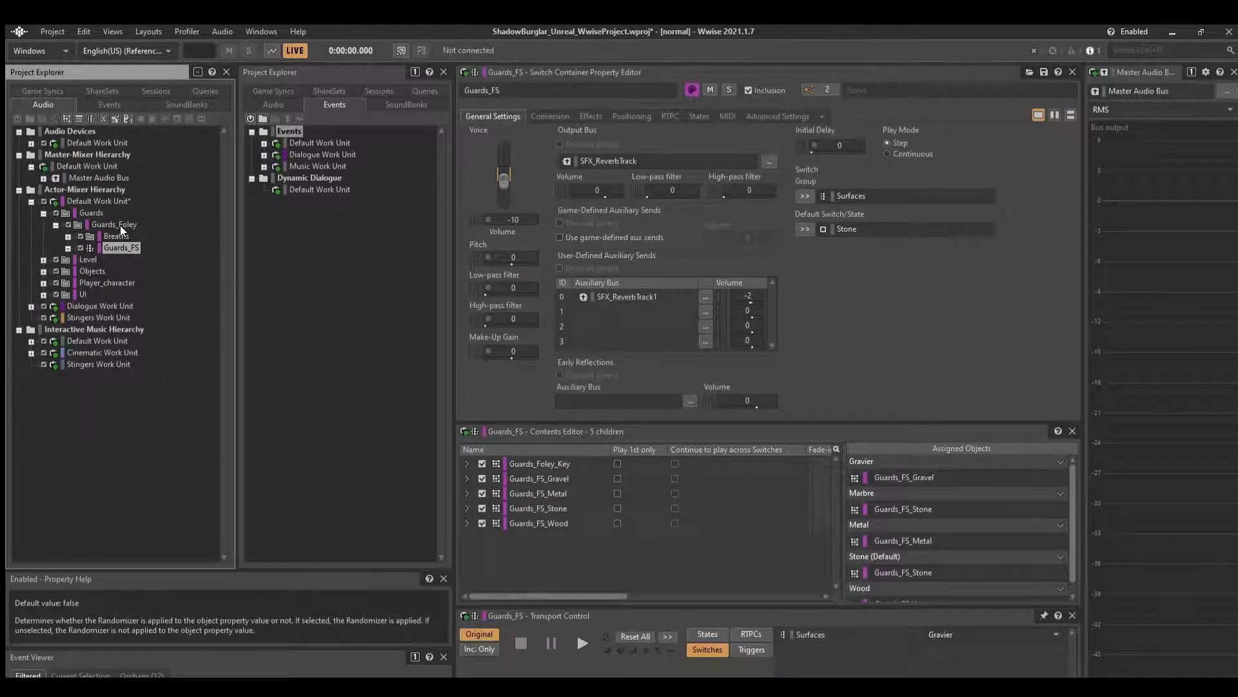
key("Right")
key("Down")
key("Left")
key("Left")
key("Down")
Review Guards_FS's five children and surface assignments in Assigned Objects, then collapse it.
key("Right")
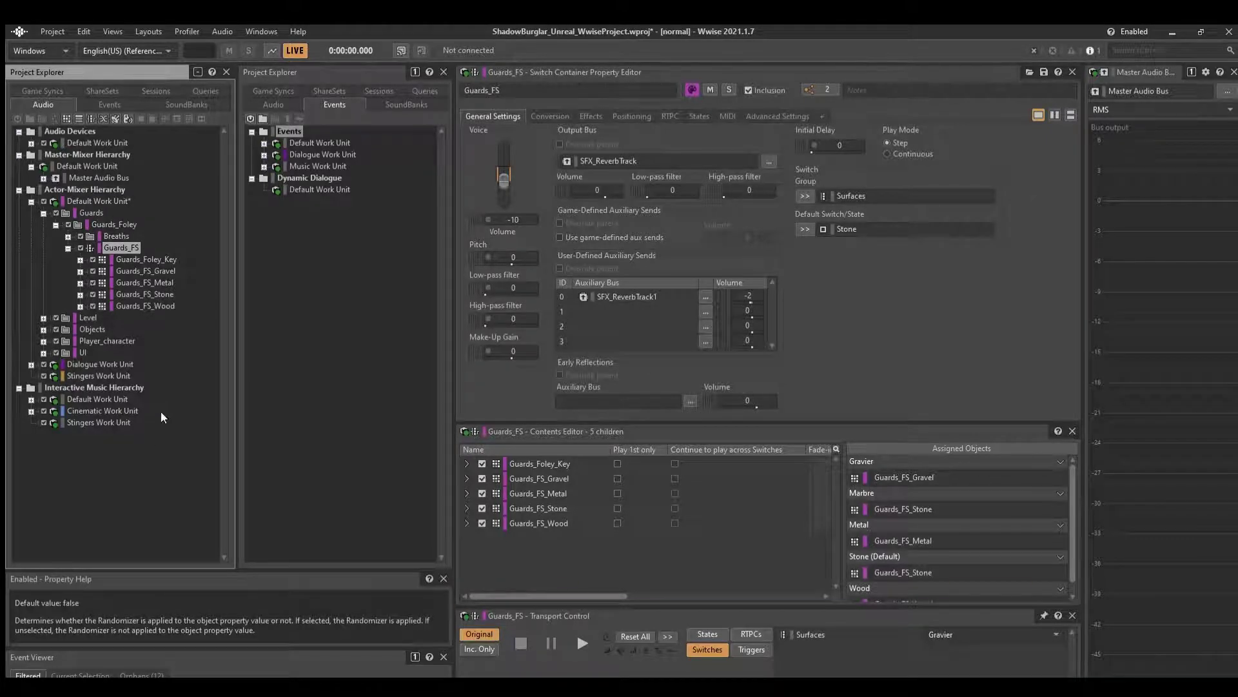
scroll(901, 498, "down", 1)
scroll(901, 499, "up", 1)
scroll(918, 489, "down", 1)
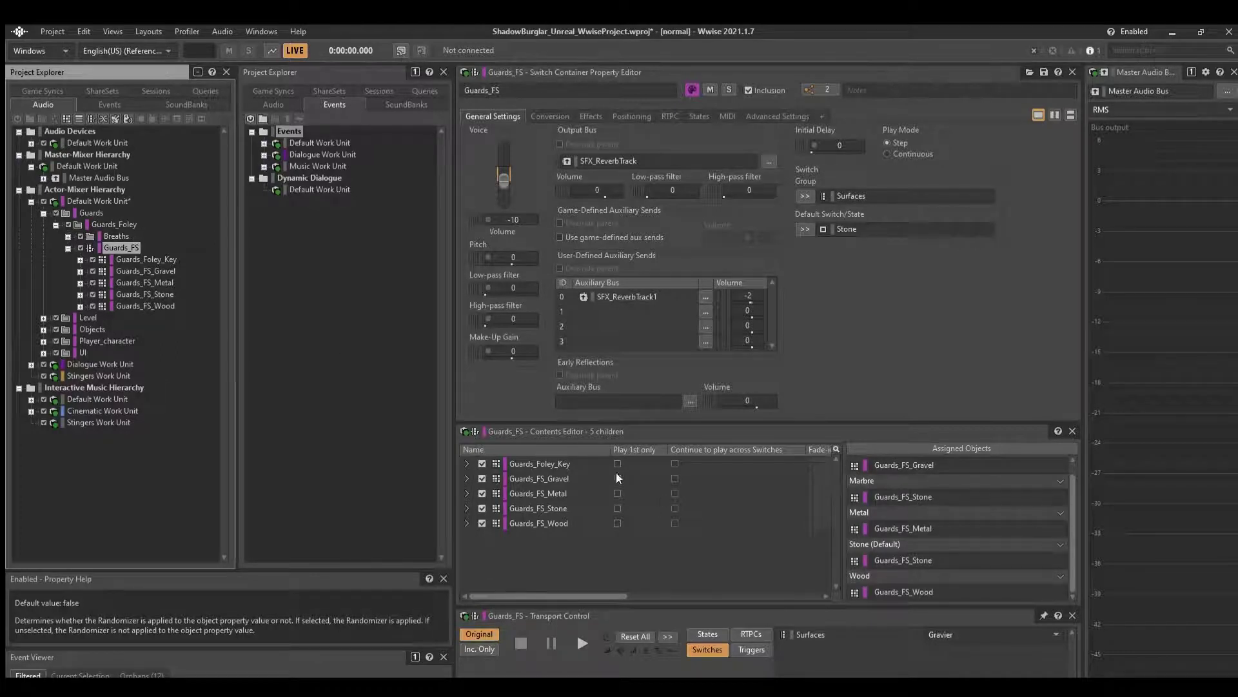
scroll(858, 522, "up", 1)
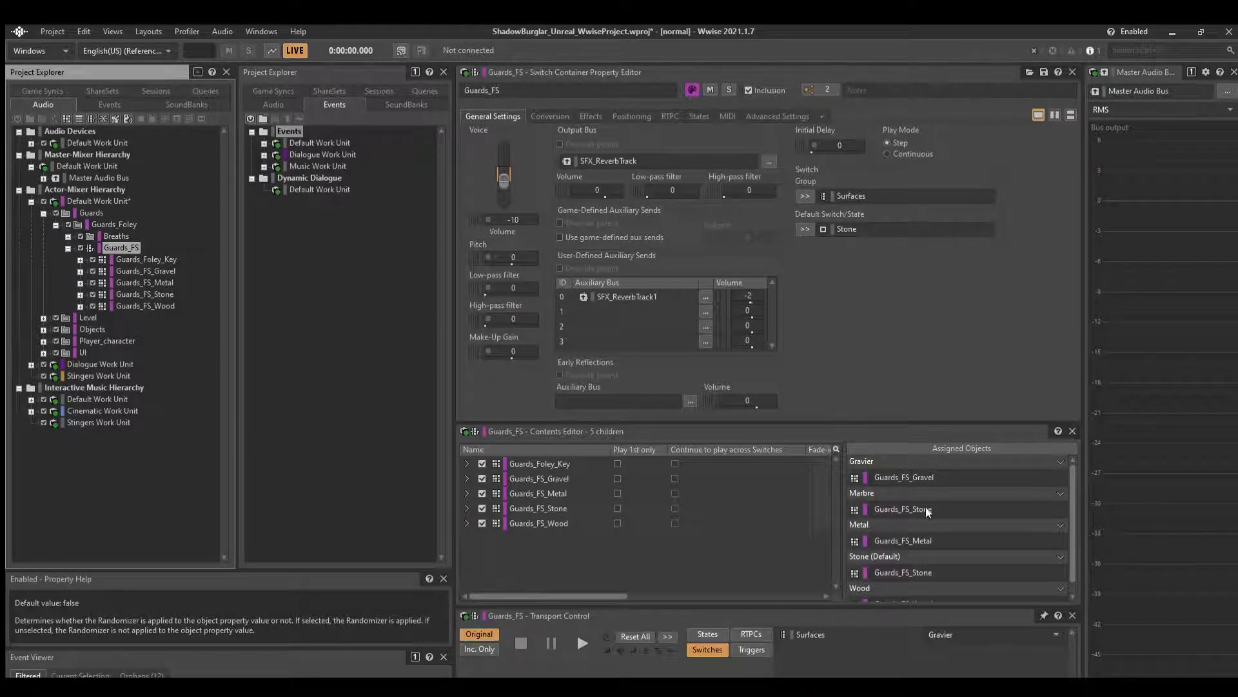
scroll(926, 508, "down", 1)
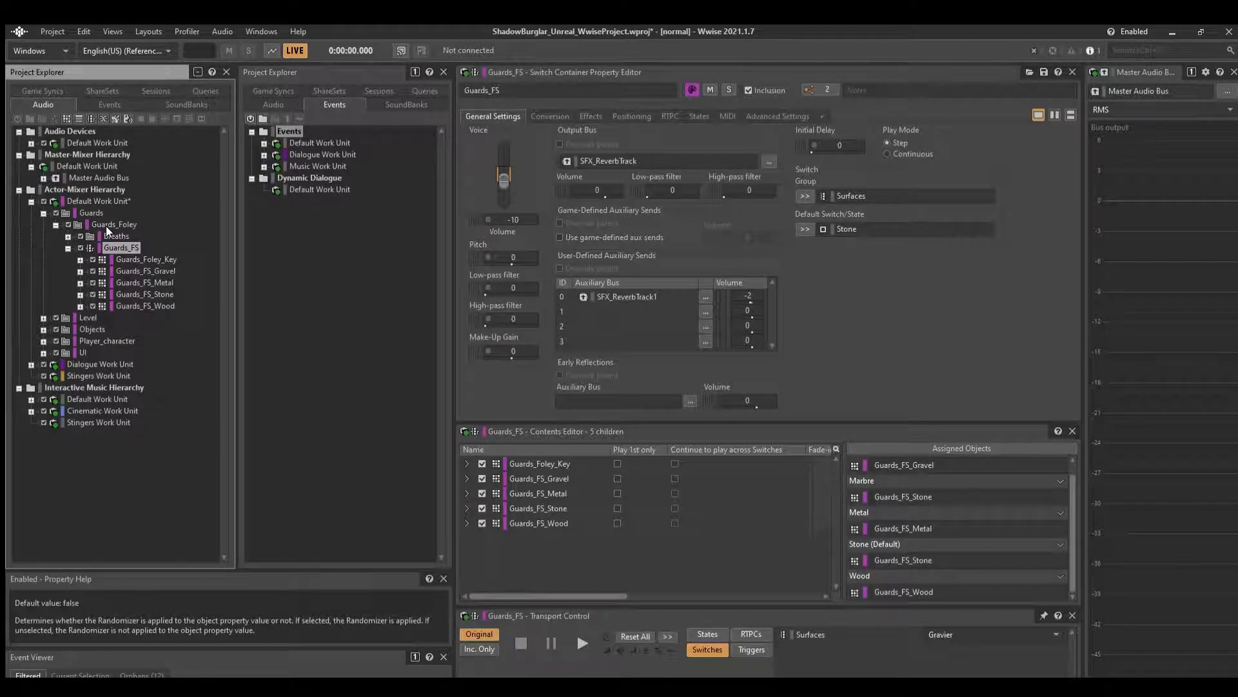
key("Left")
Expand Breaths and play G2Breathing, then collapse the folder.
key("Up")
key("Right")
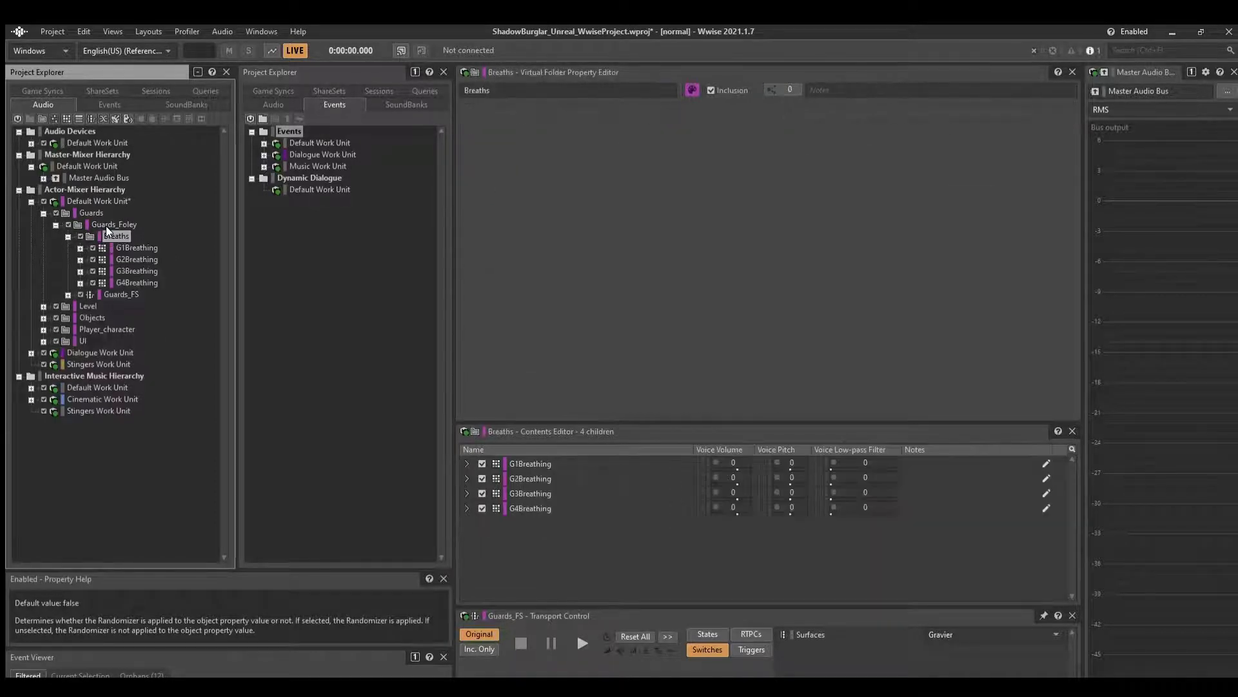
key("Down")
key("Down")
key("space")
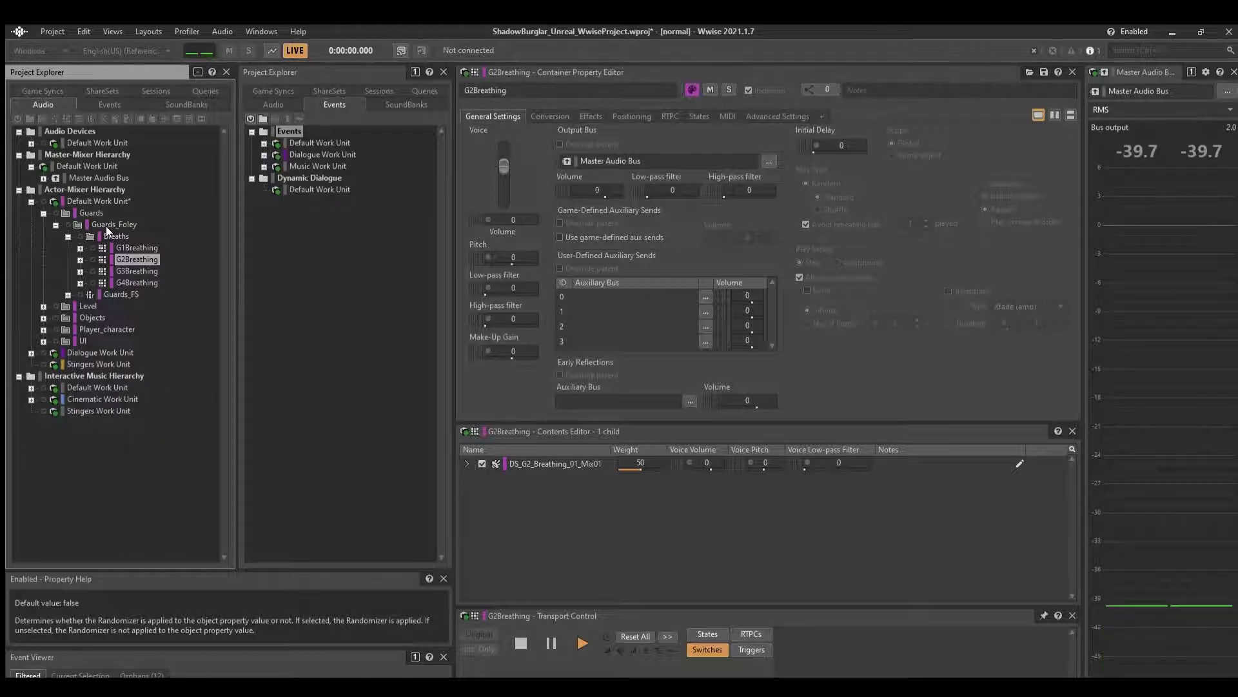
left_click(108, 231)
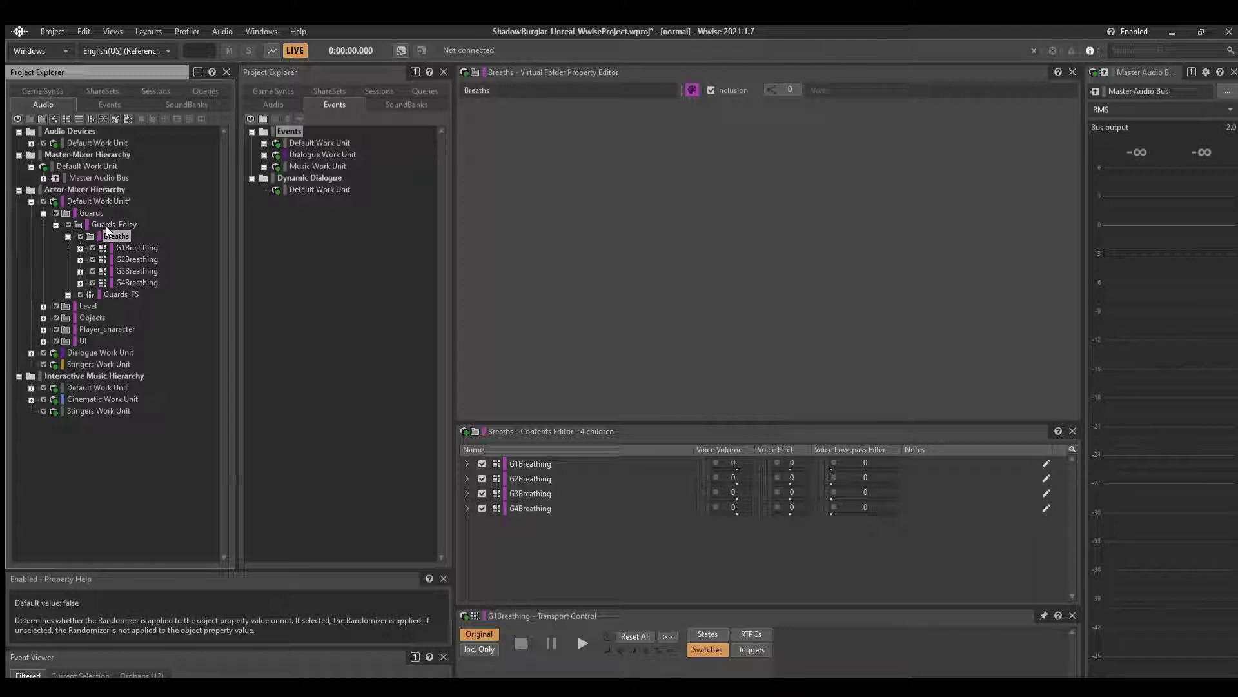
key("Left")
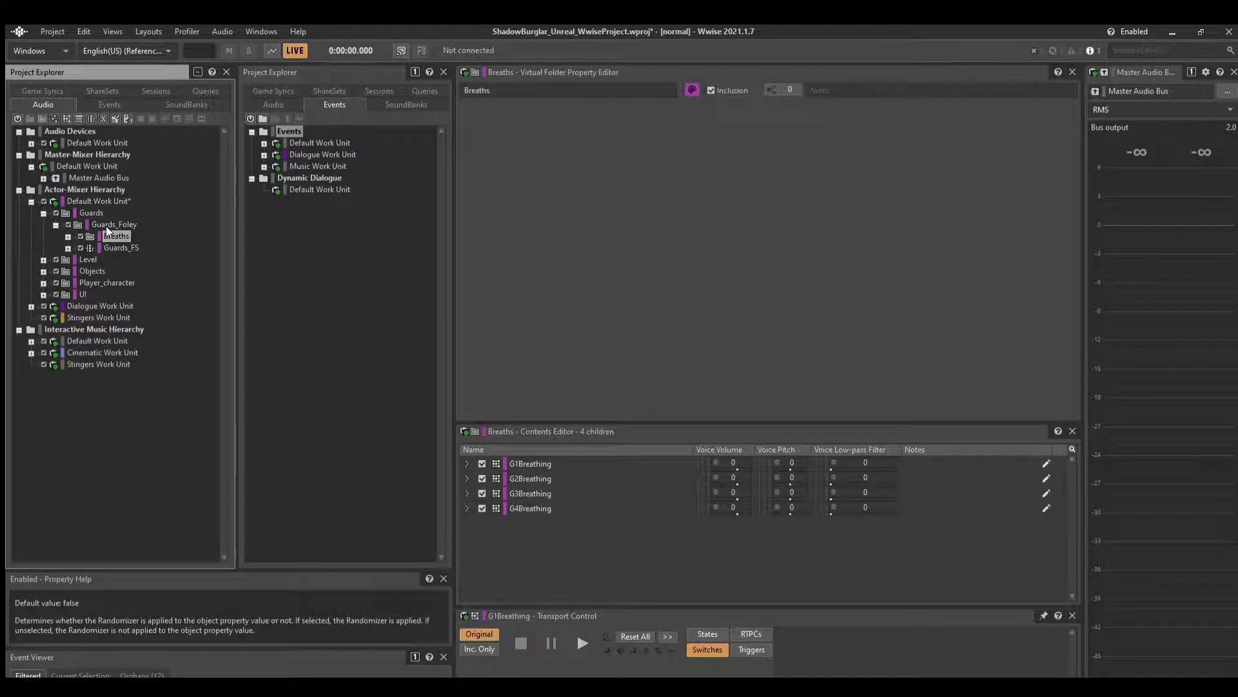
Collapse Guards, expand UI, and play Ouverture_Menu and Selection_Navigate.
key("Left")
key("Left")
key("Left")
key("Left")
key("Down")
key("Down")
key("Down")
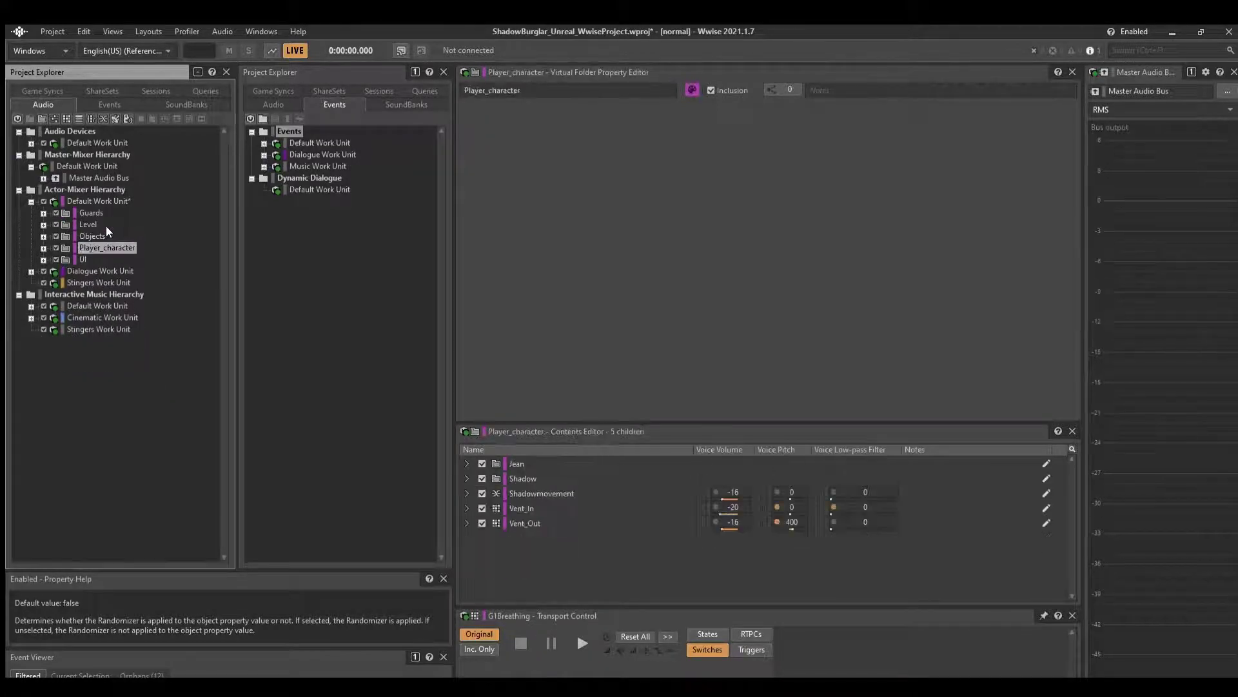
key("Down")
key("Right")
key("Down")
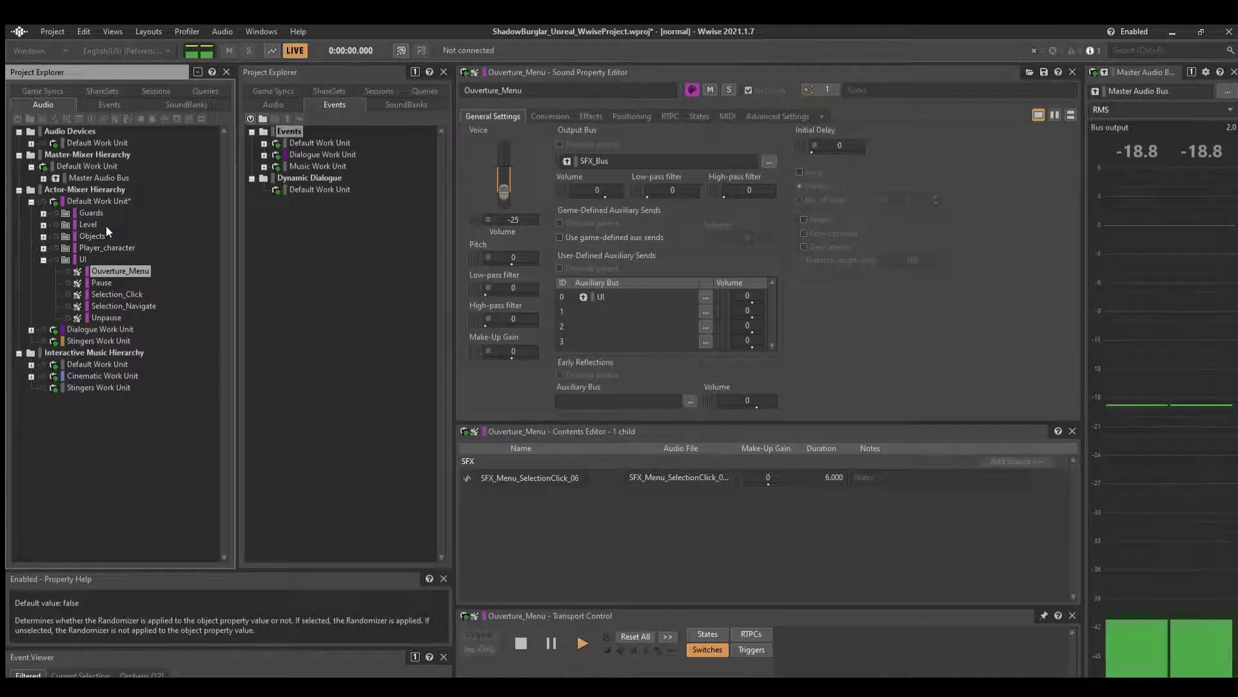
key("Down")
key("Down")
key("Down")
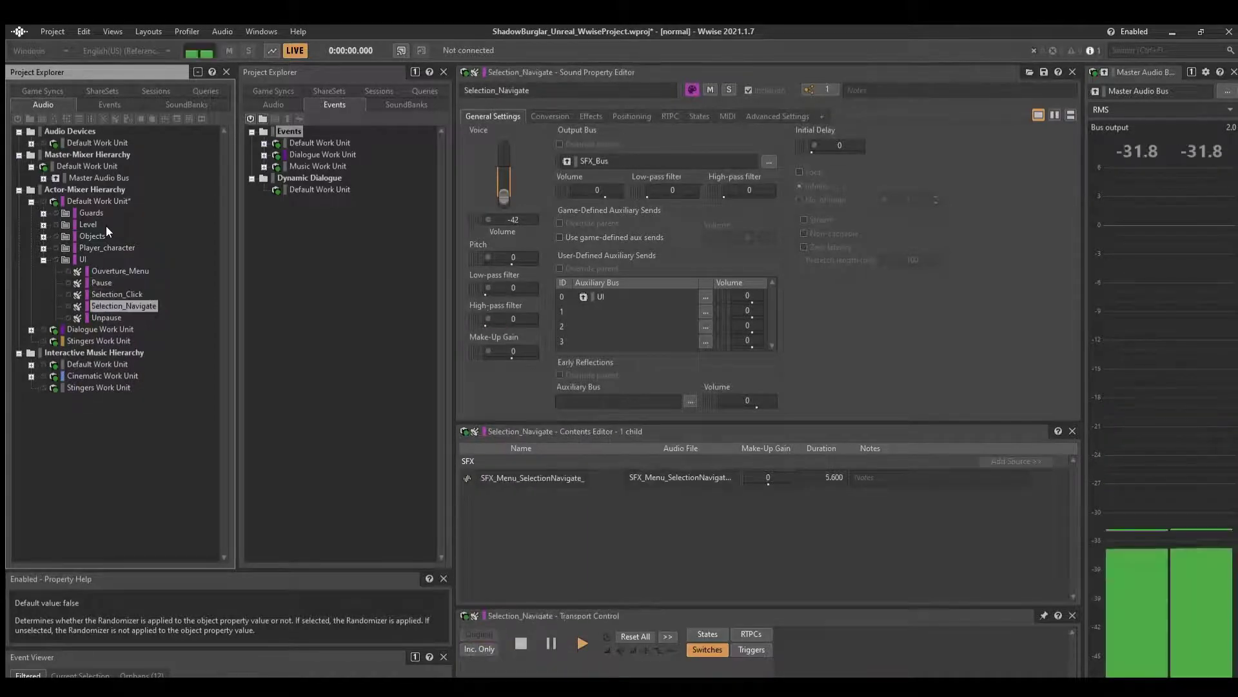
key("Up")
key("Up")
key("Up")
key("Up")
key("Left")
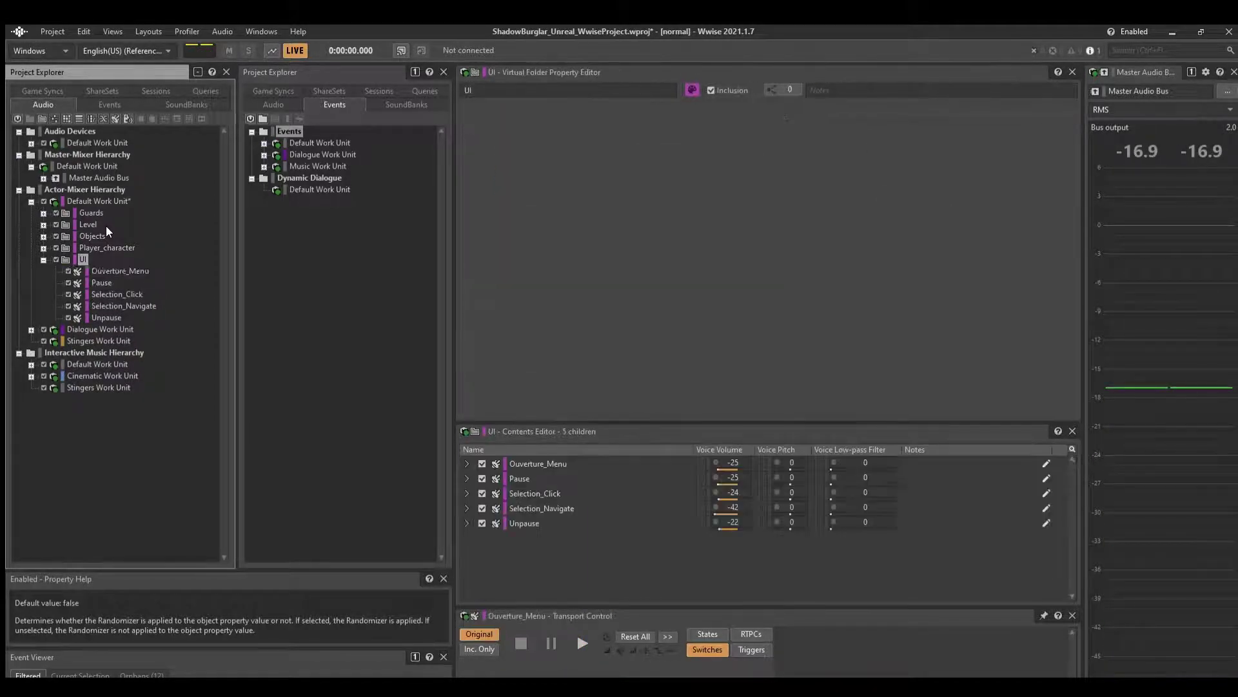
Navigate Player_character, Jean and Shadow down to the Shadow_Blinkk blend container.
key("Up")
key("Right")
key("Down")
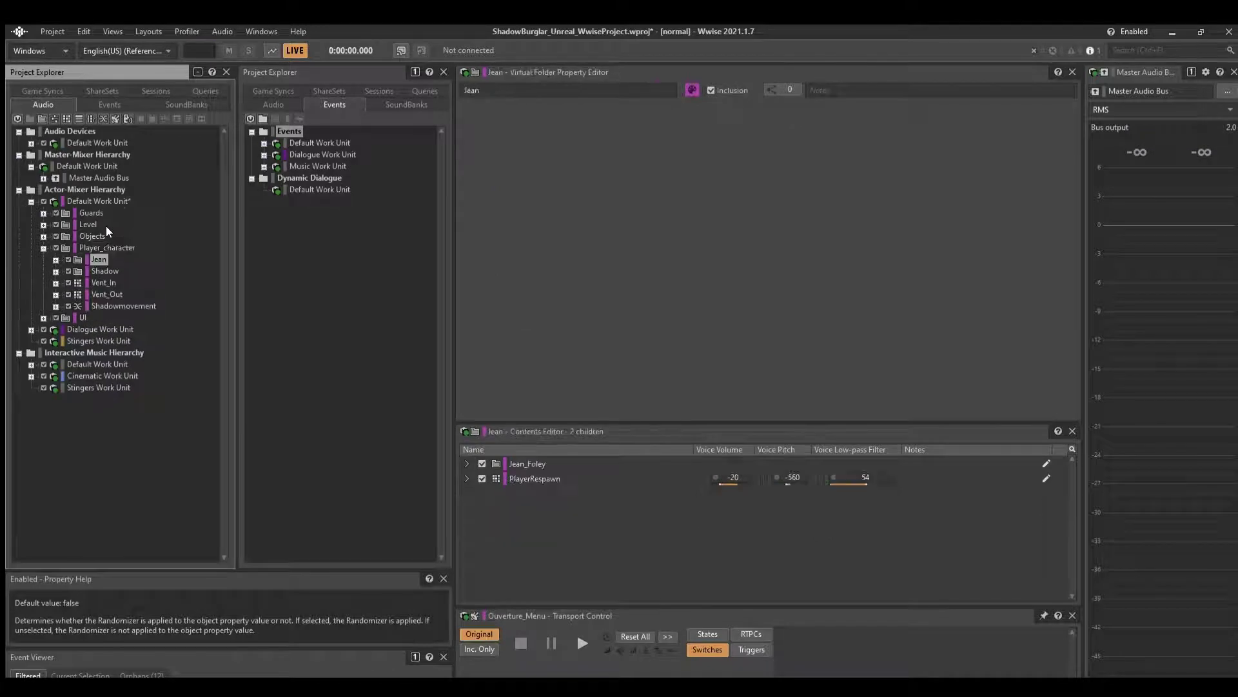
key("Right")
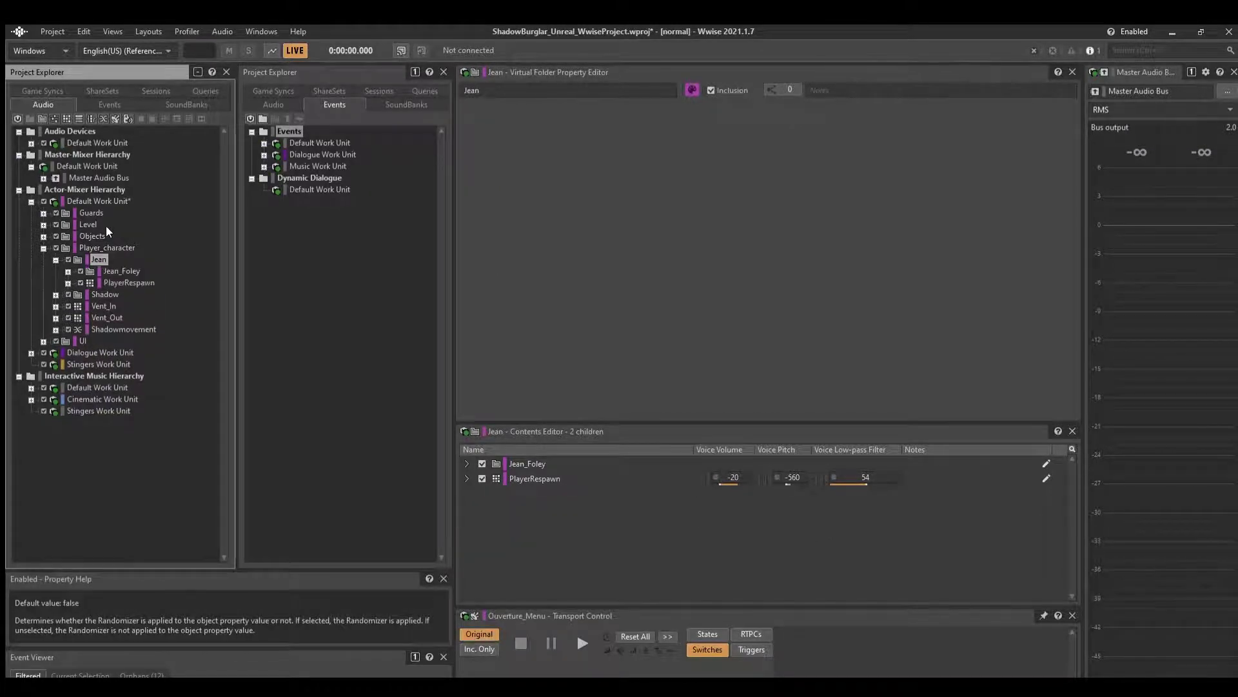
key("Down")
key("Left")
key("Left")
key("Down")
key("Right")
key("Down")
key("Down")
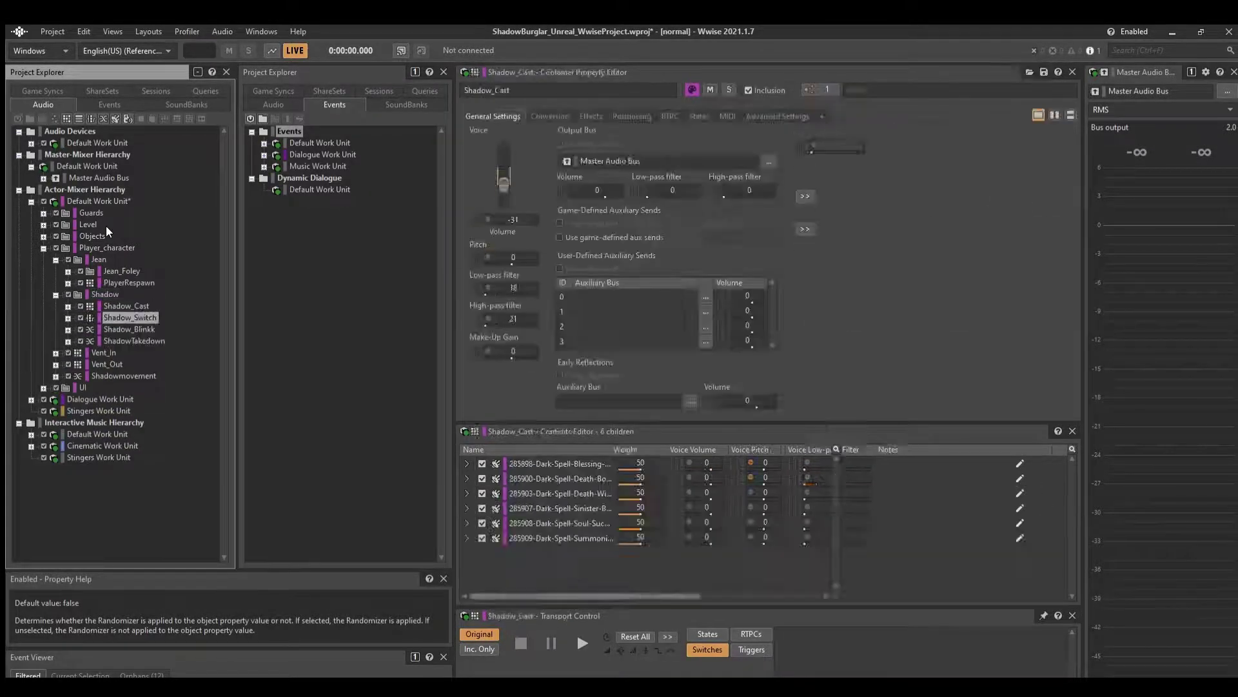
key("Down")
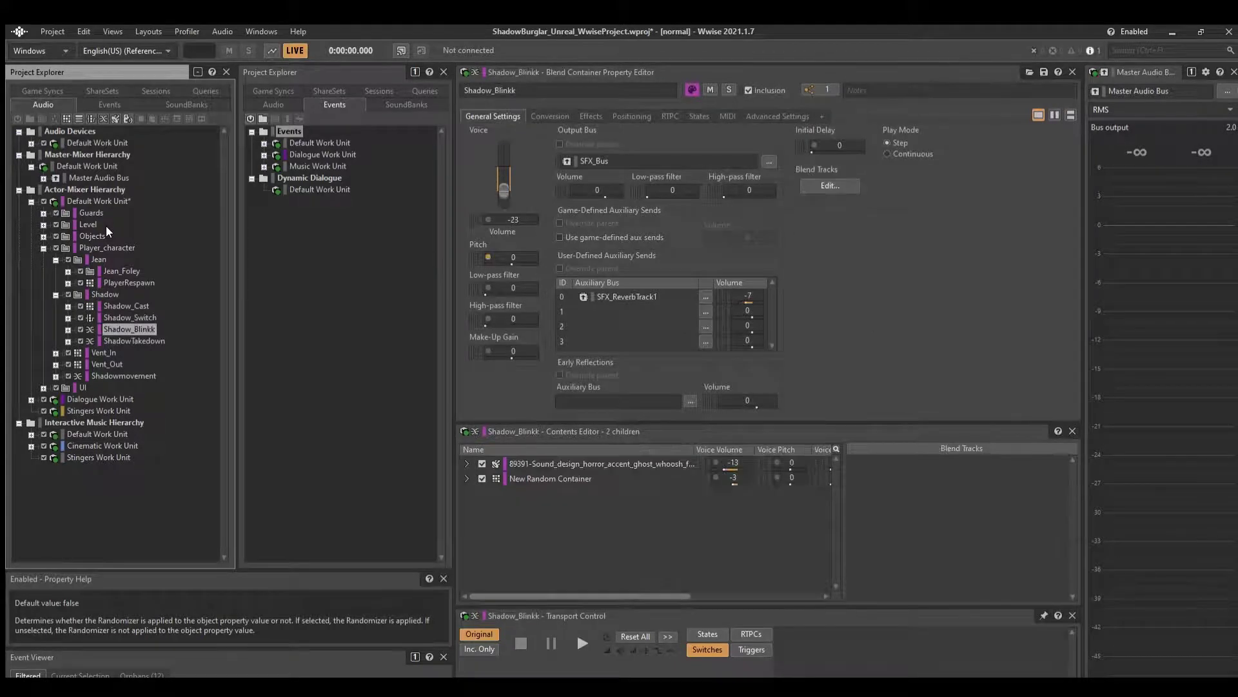
Play Shadow_Blinkk three times, then audition the whooshes in New Random Container.
key("Right")
key("space")
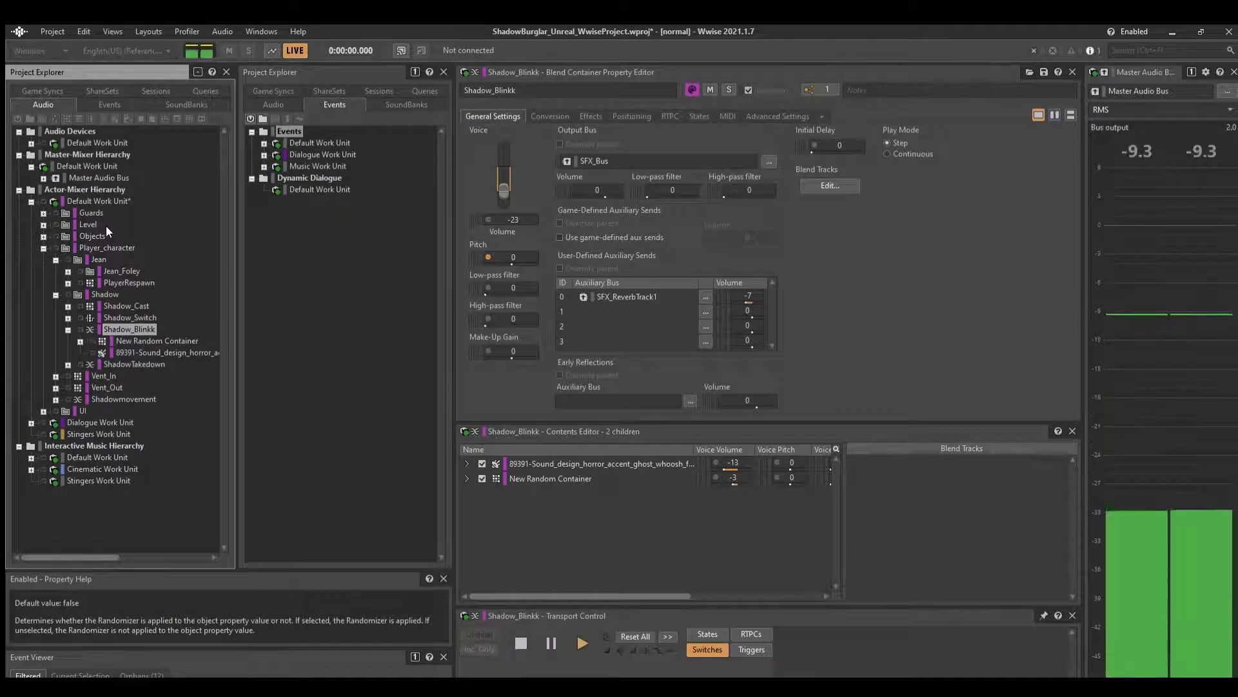
key("space")
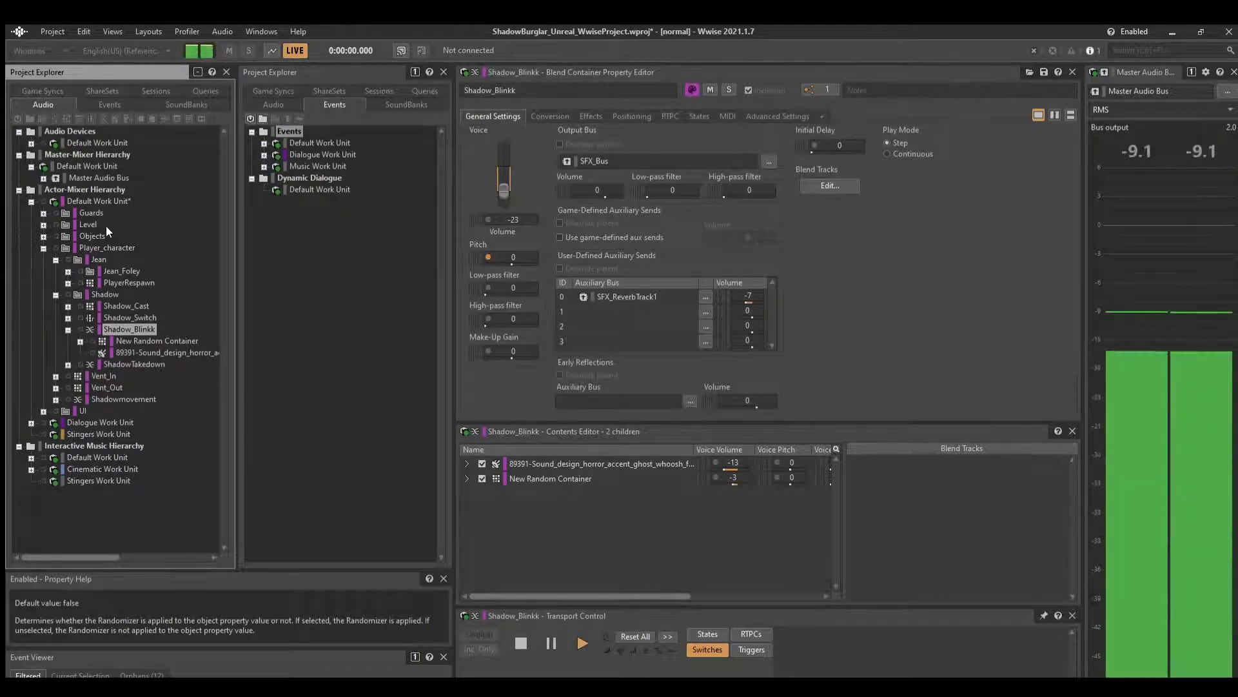
key("space")
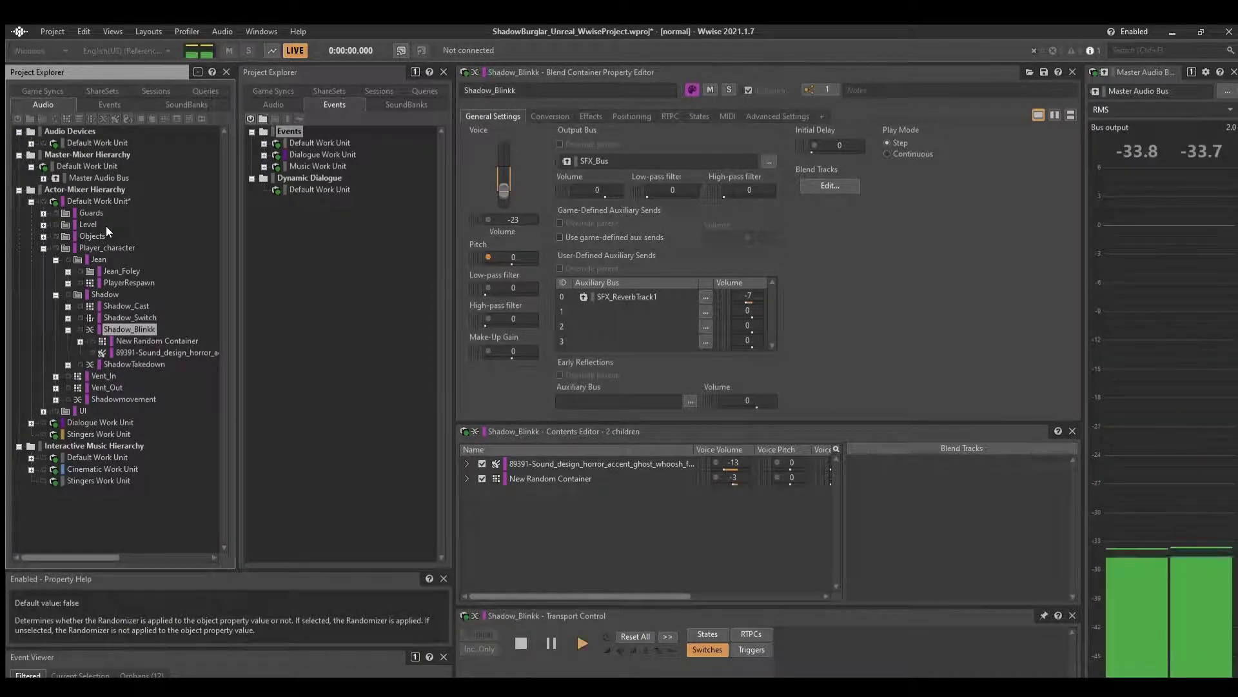
key("Down")
key("Right")
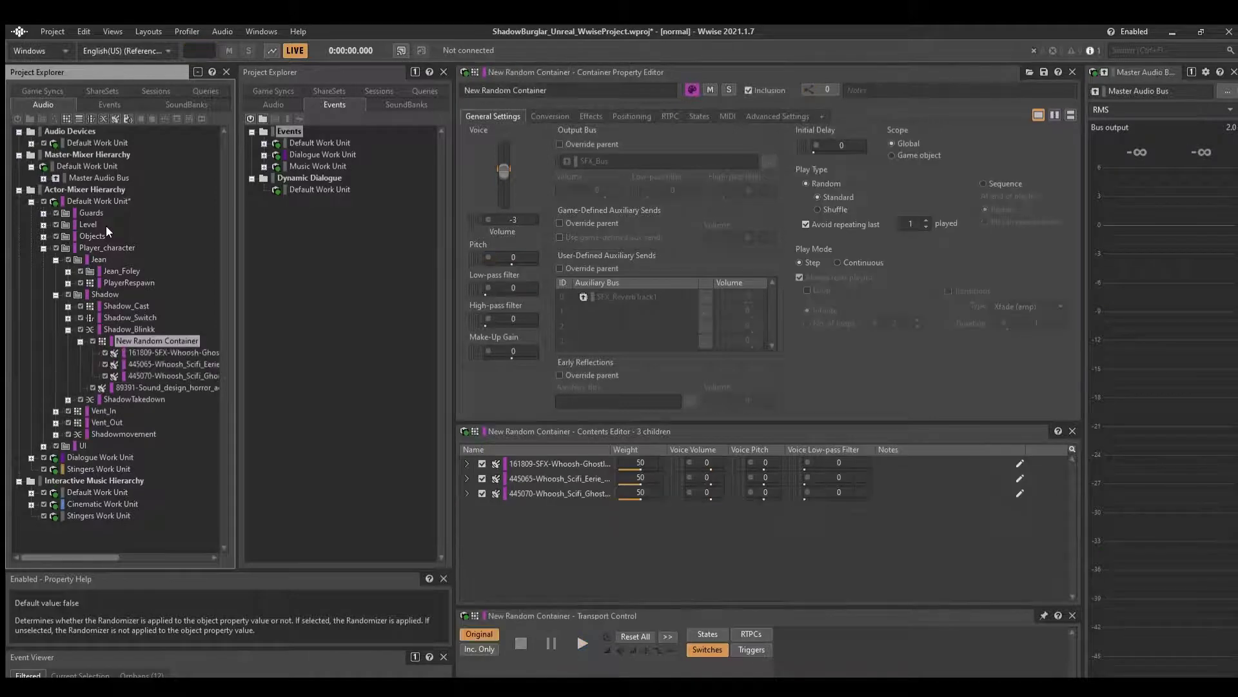
key("Down")
key("space")
key("Down")
key("space")
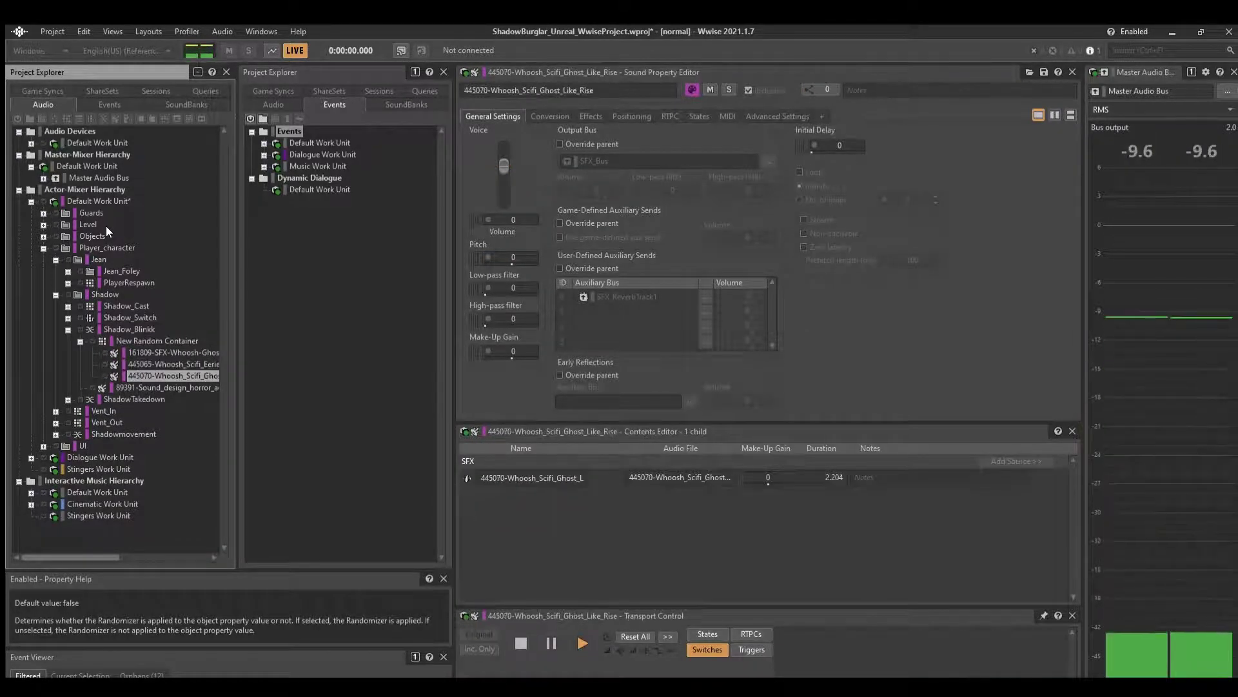
Revisit whoosh sounds 445065, 161809 and 445070, then collapse back to Shadow_Blinkk.
key("Up")
key("Up")
key("Left")
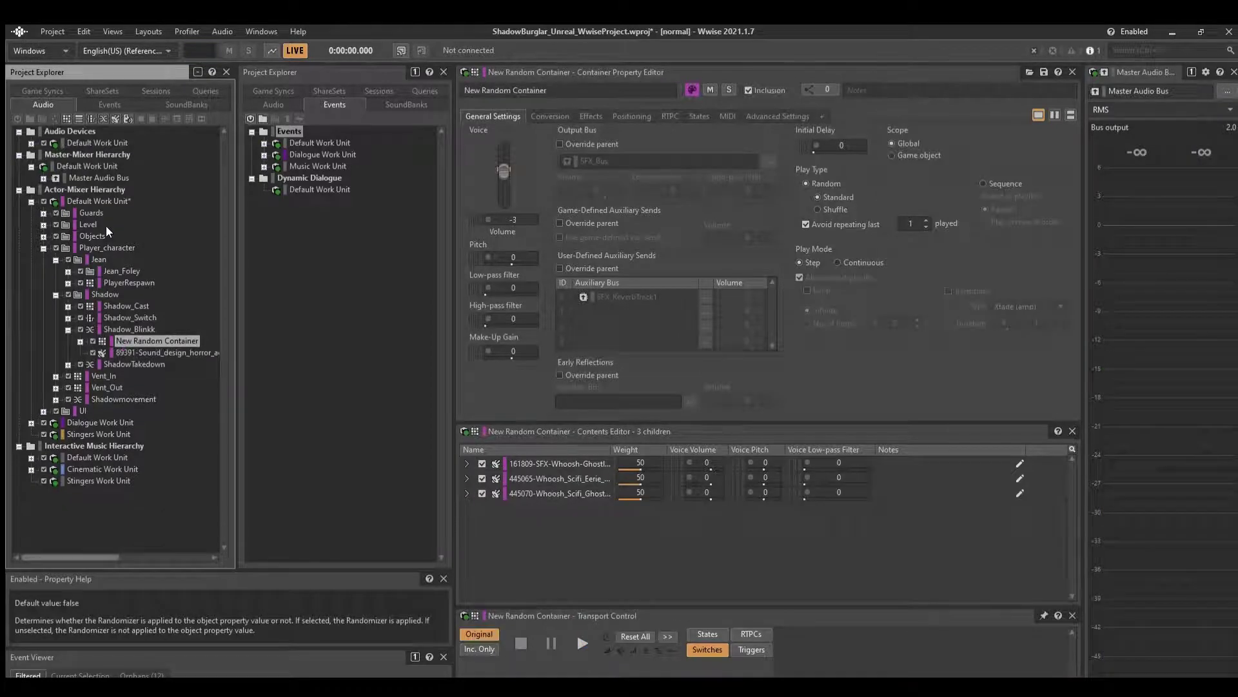
key("Right")
key("Down")
key("Down")
key("Down")
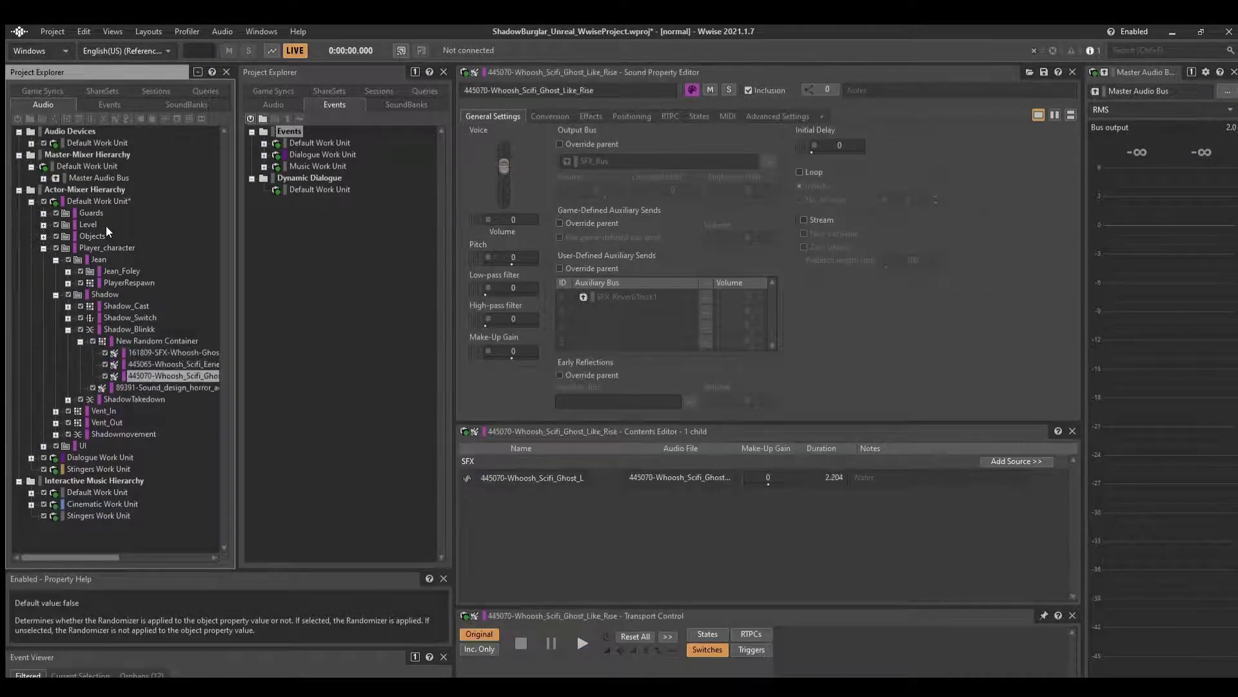
key("Up")
key("Up")
key("Up")
key("Down")
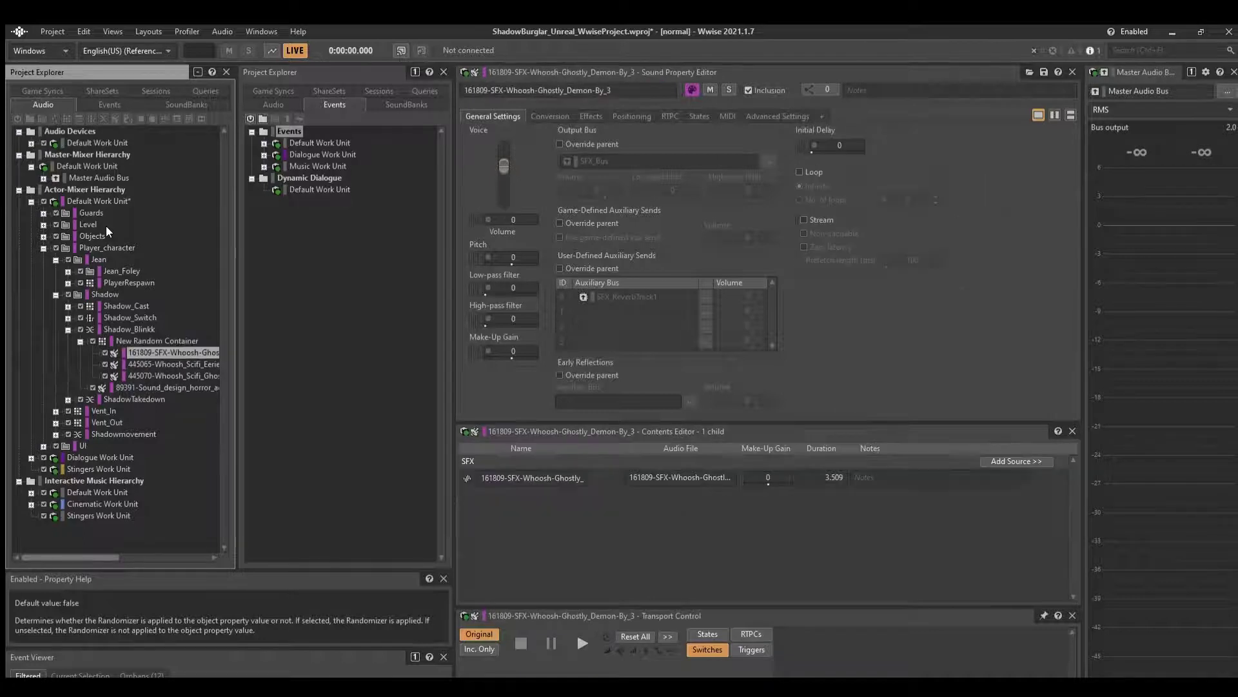
key("Down")
key("Down")
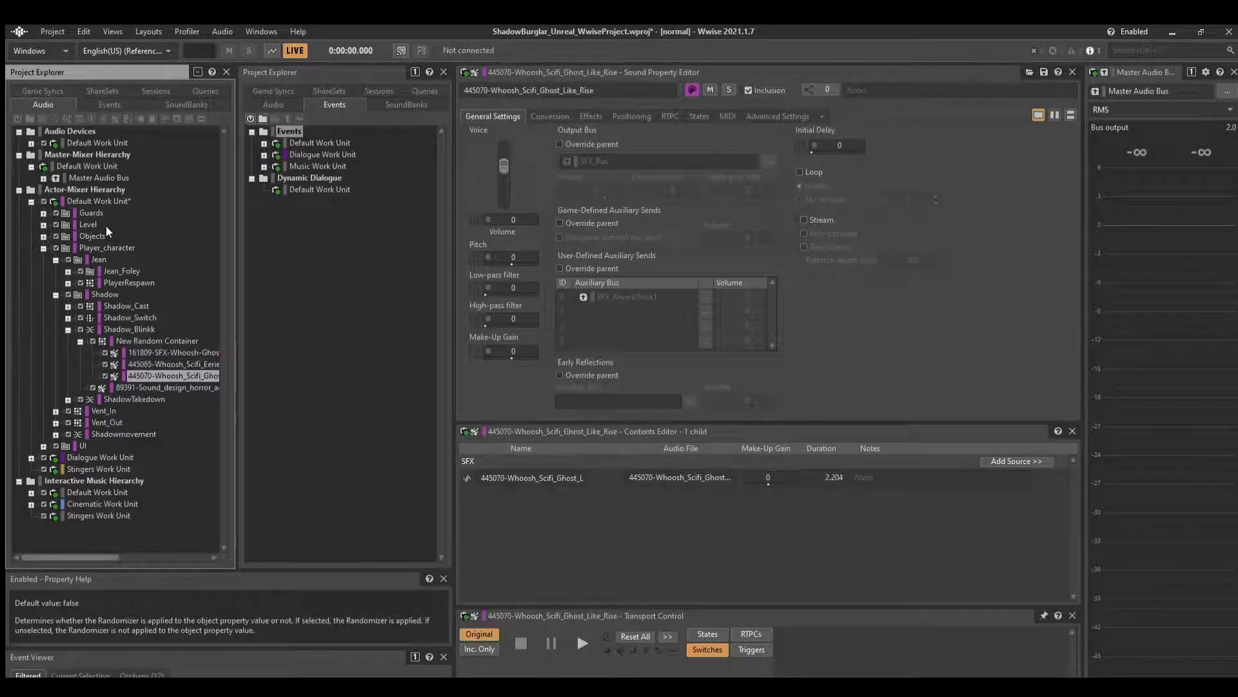
key("Up")
key("Up")
key("Up")
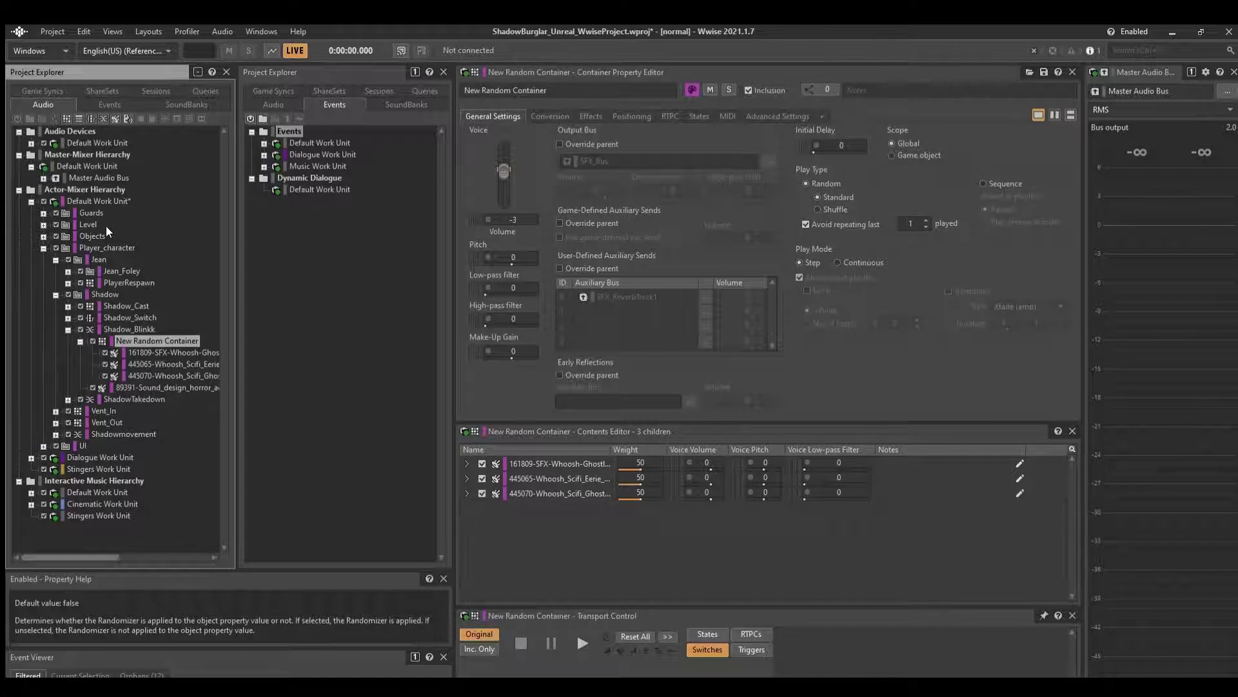
key("Left")
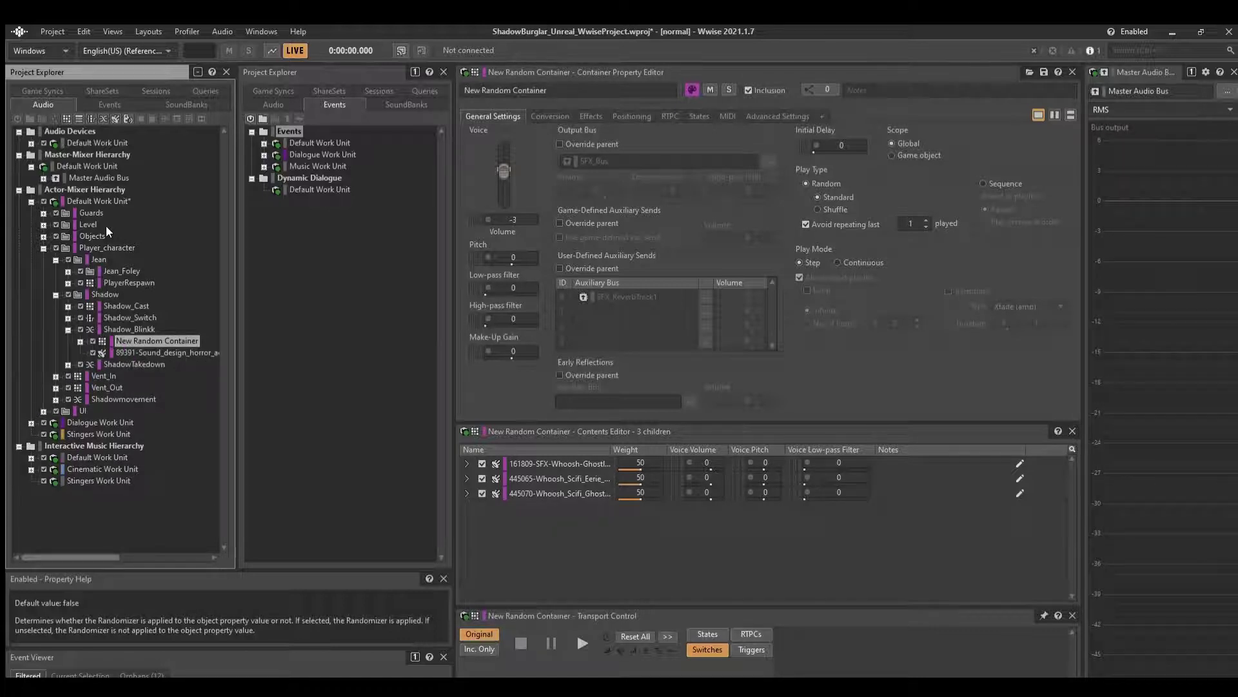
key("Left")
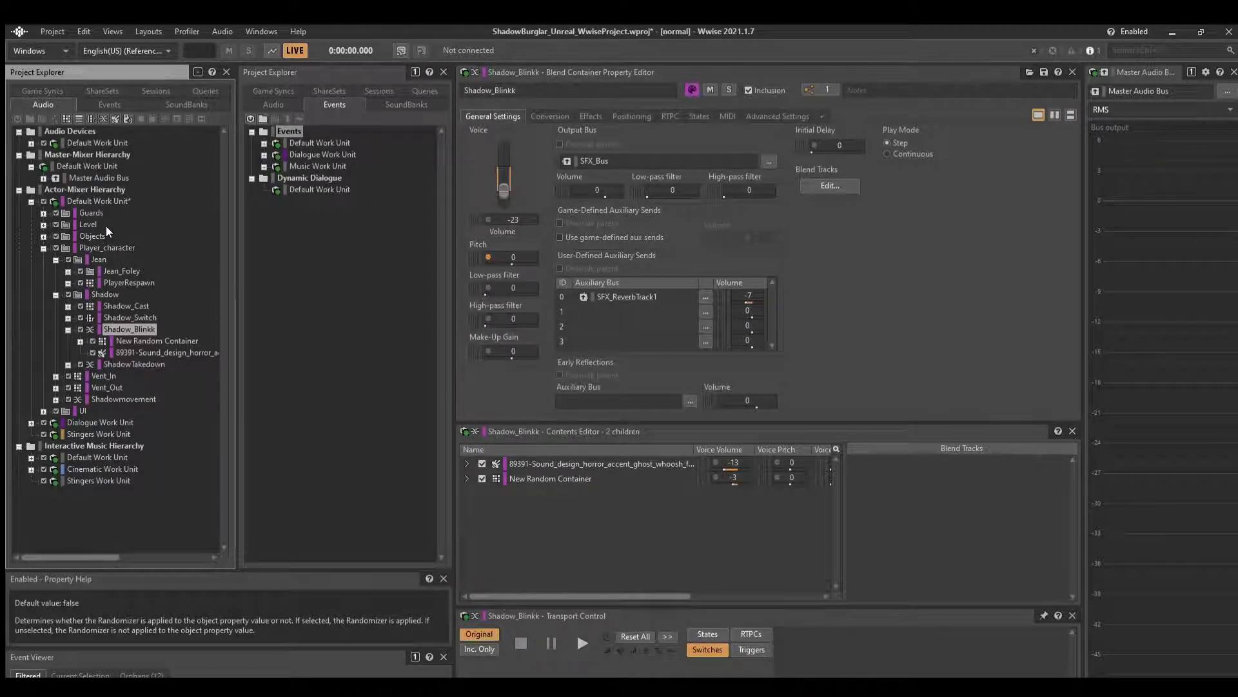
Collapse the Shadow and Jean branches, expand Objects and Vortex, and select Vortexnoise.
key("Left")
key("Left")
key("Left")
key("Up")
key("Up")
key("Up")
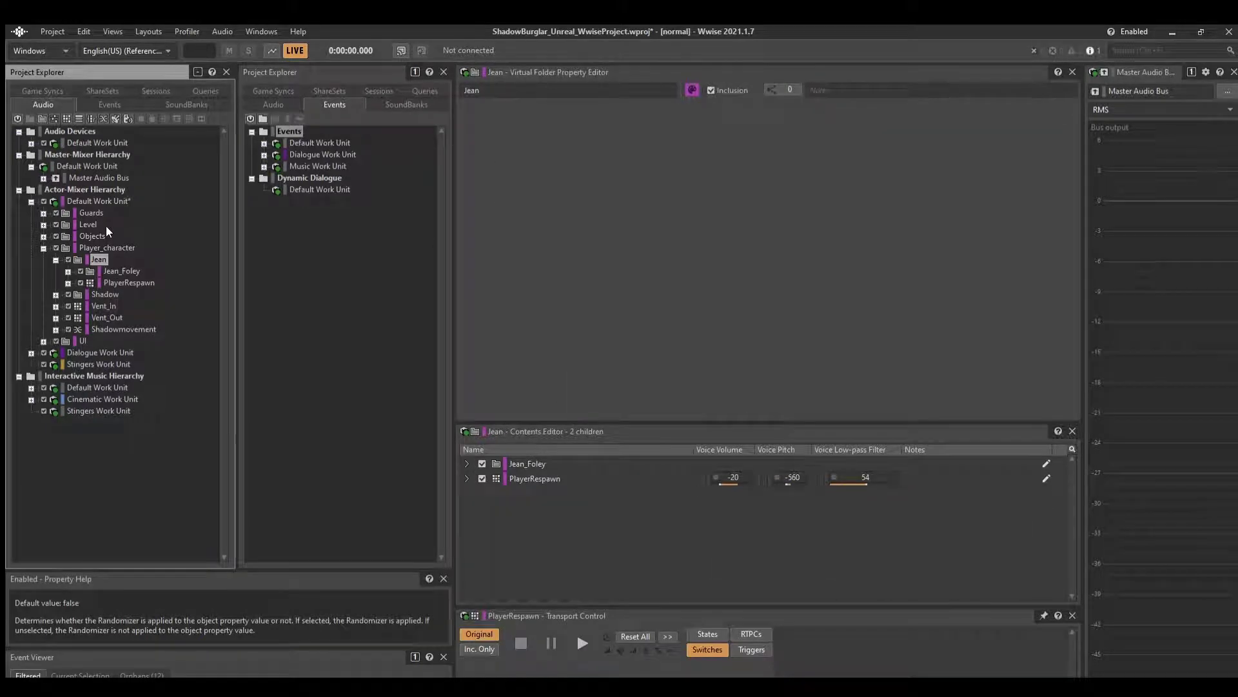
key("Left")
key("Left")
key("Left")
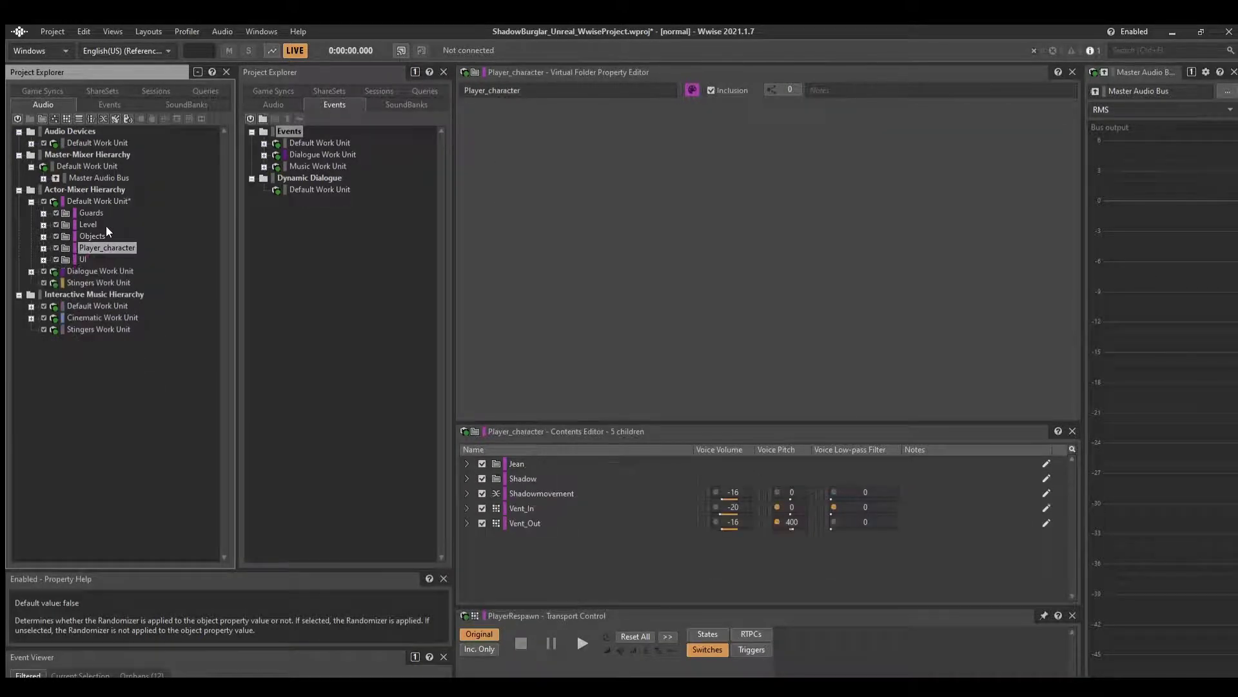
key("Down")
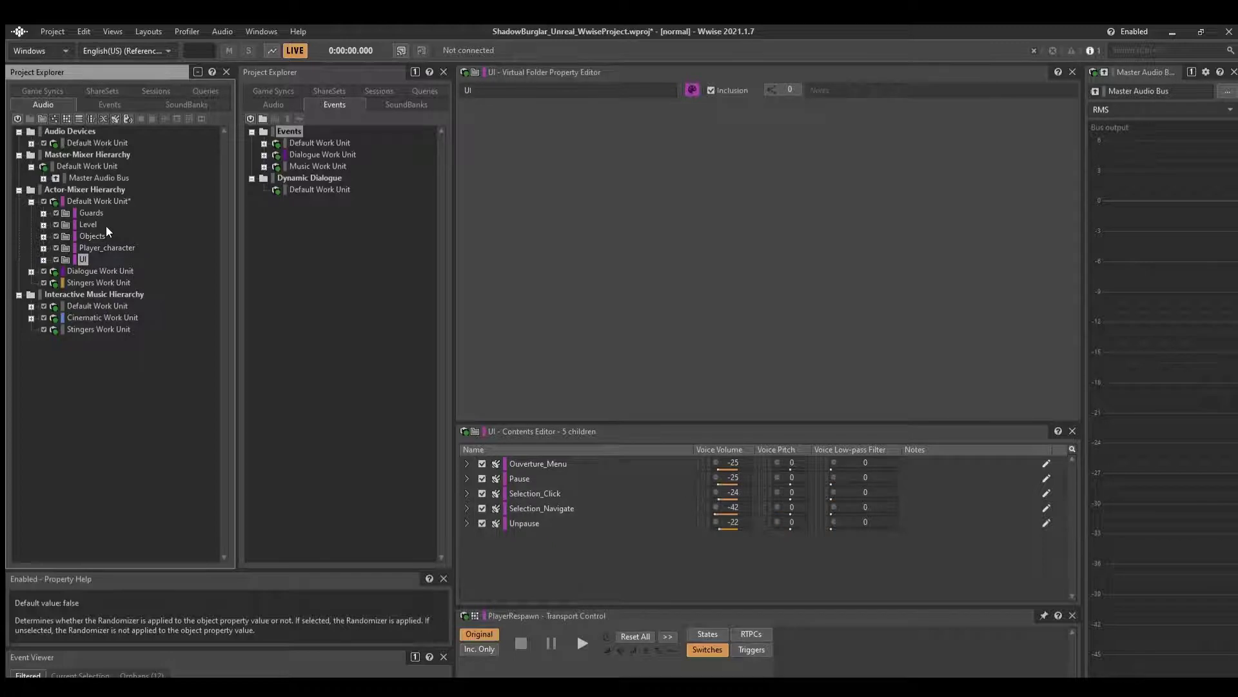
key("Up")
key("Up")
key("Right")
key("Down")
key("Down")
key("Down")
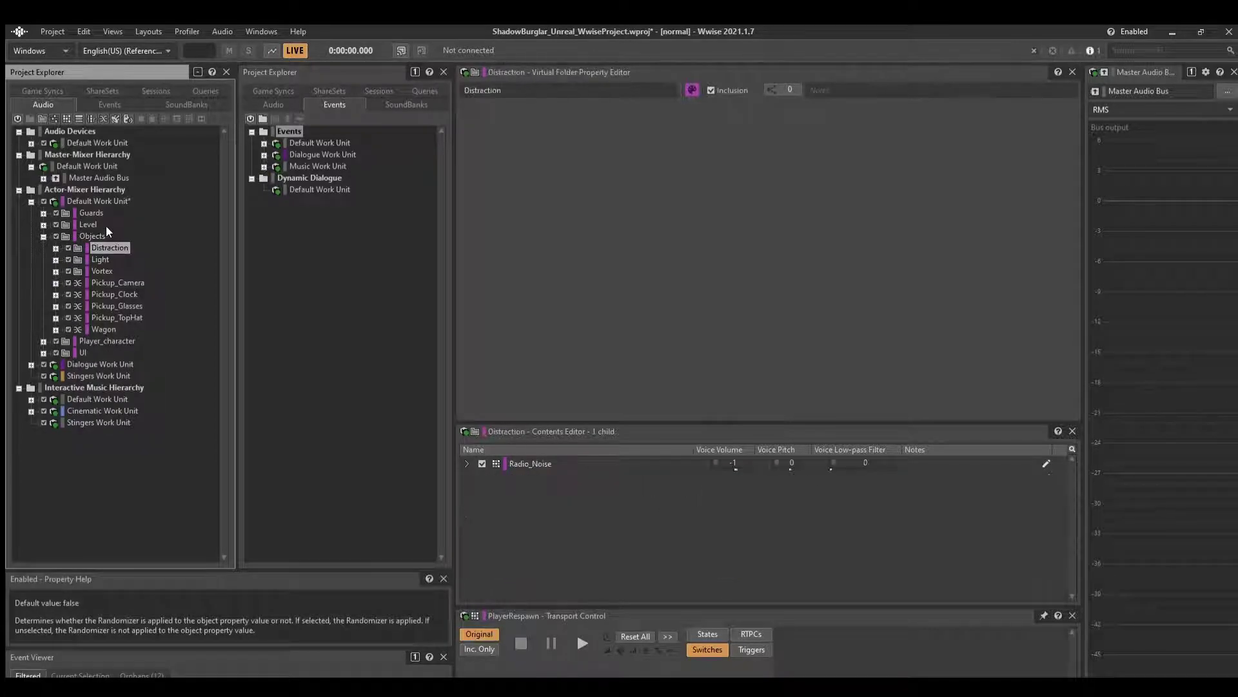
key("Up")
key("Up")
key("Up")
key("Down")
key("Down")
key("Down")
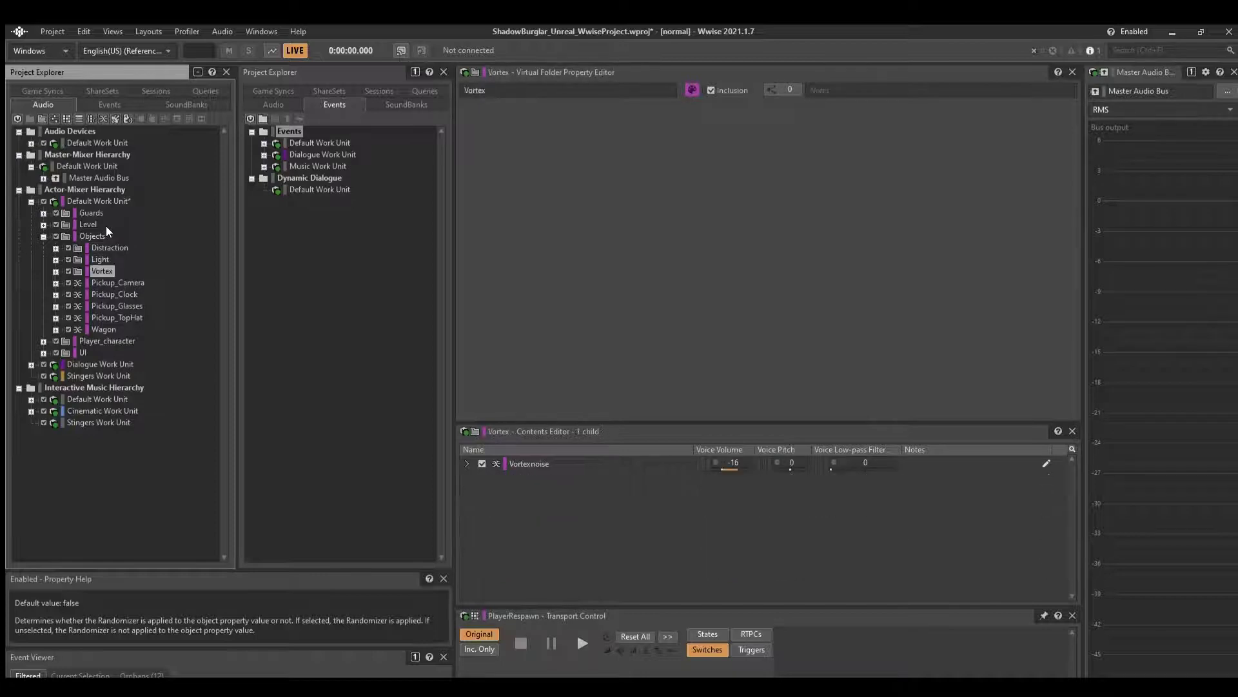
key("Right")
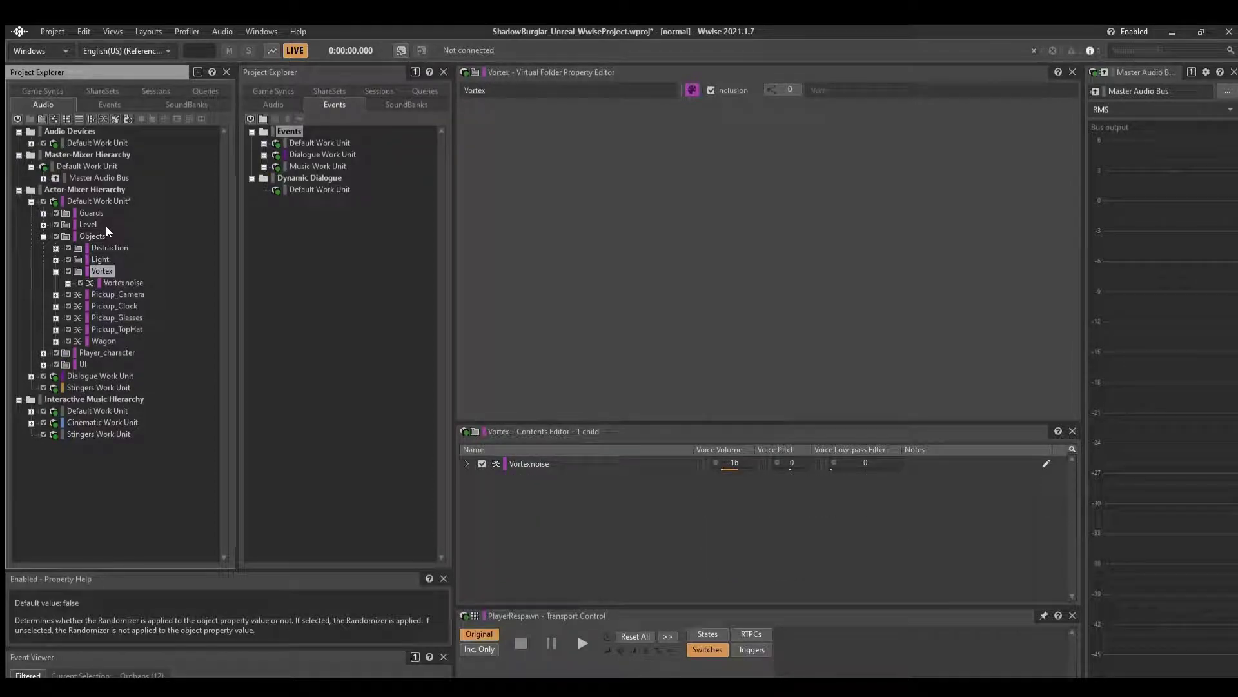
key("Down")
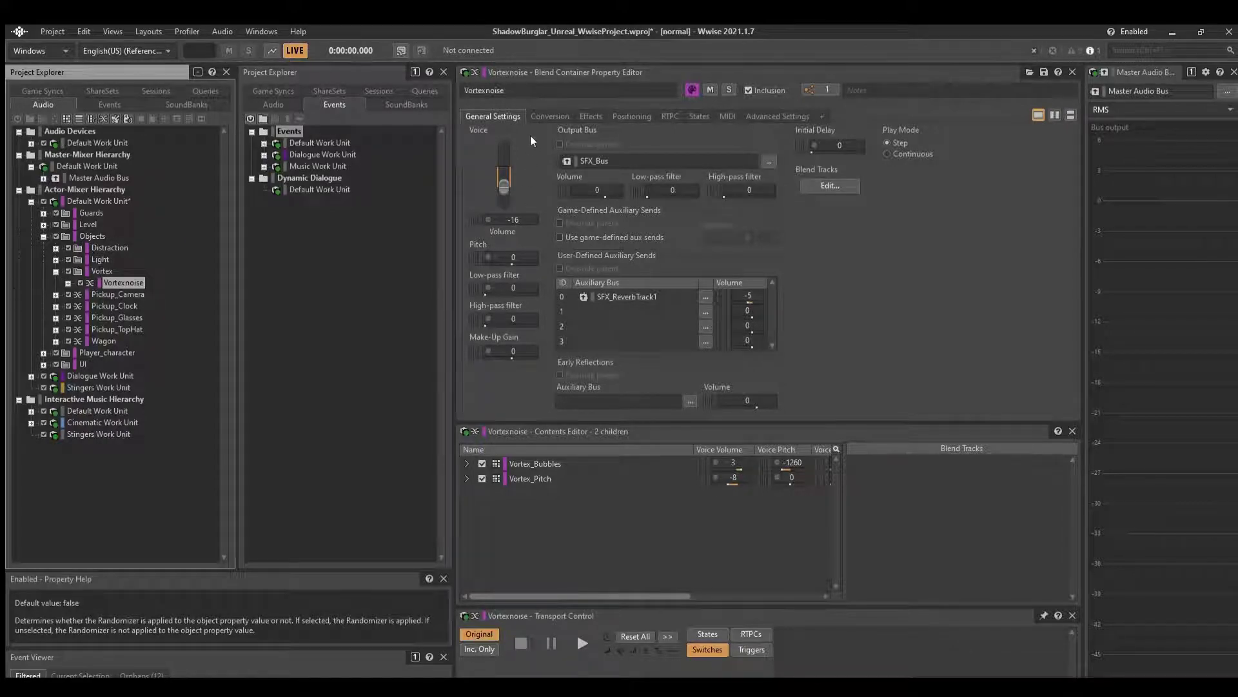
Show Vortexnoise's Positioning tab with 3D spatialization and Guard Attenuation.
left_click(630, 116)
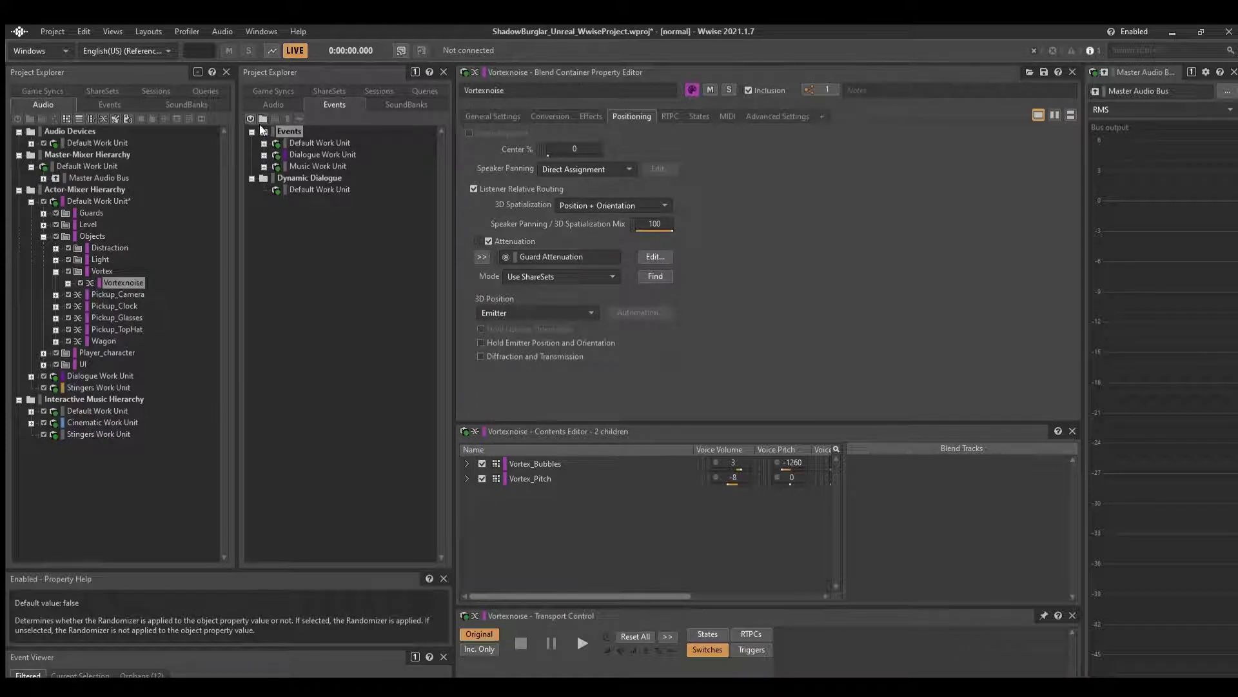
left_click_drag(265, 130, 1072, 197)
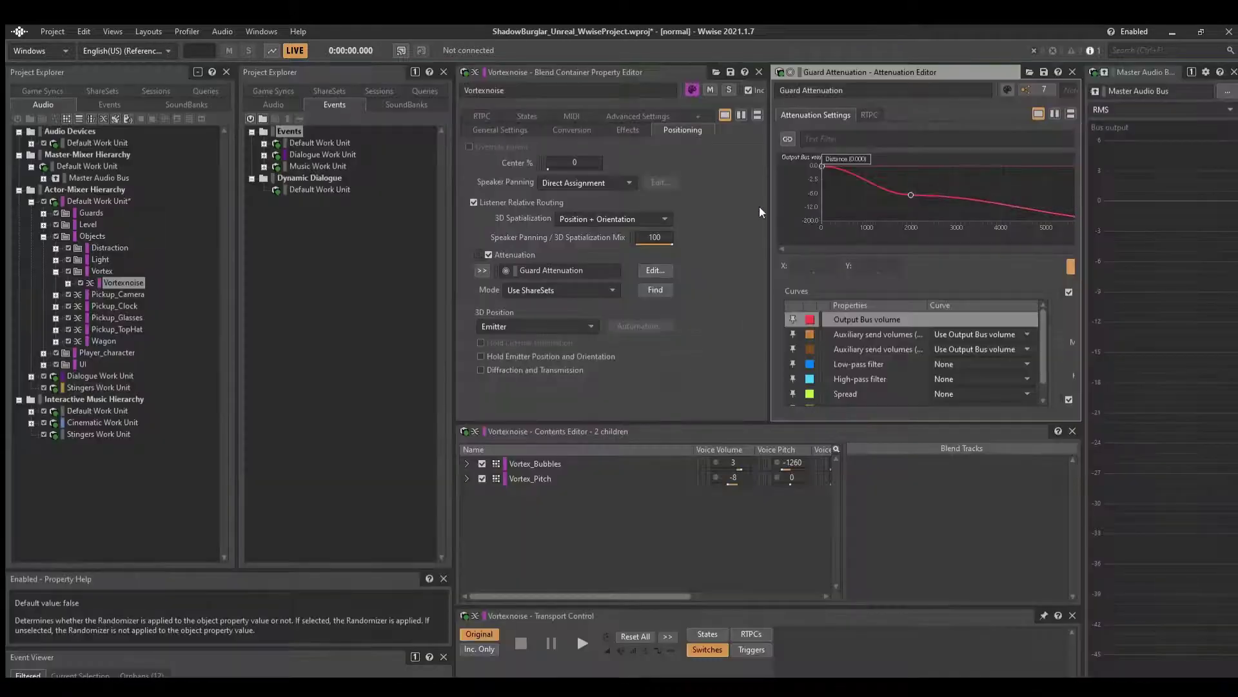
left_click_drag(770, 249, 533, 249)
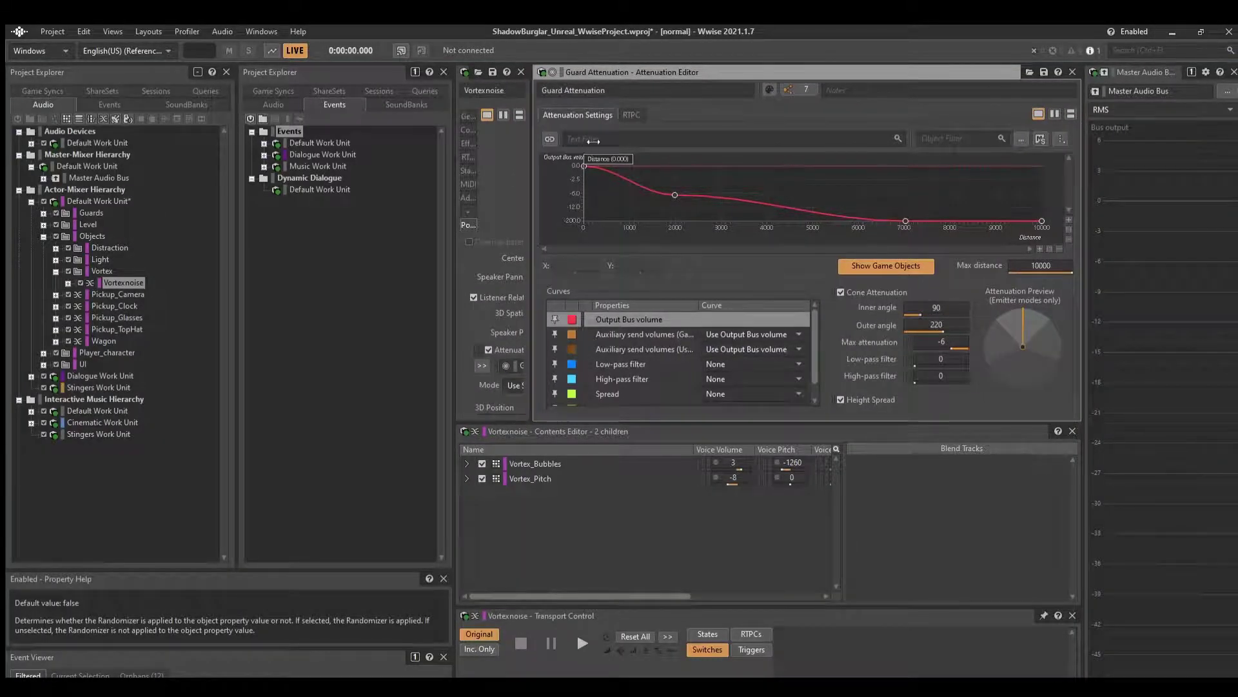
left_click_drag(593, 141, 567, 264)
left_click_drag(1039, 317, 961, 321)
left_click_drag(1017, 368, 1015, 284)
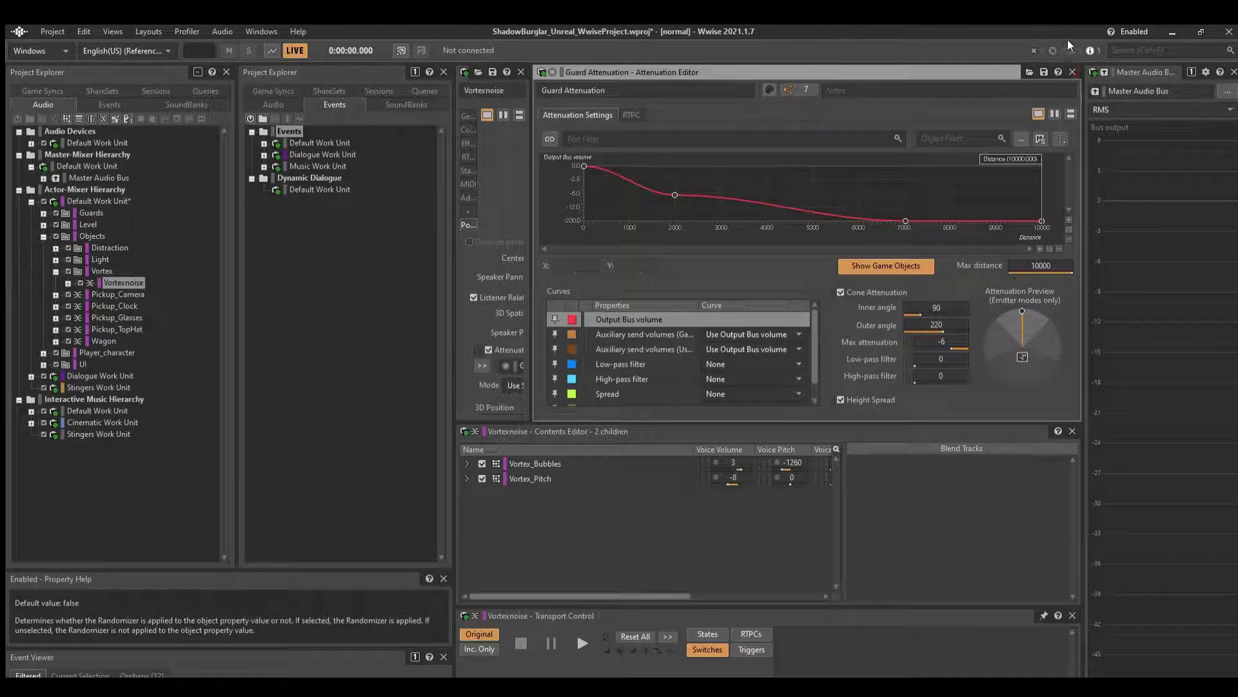
left_click(1073, 72)
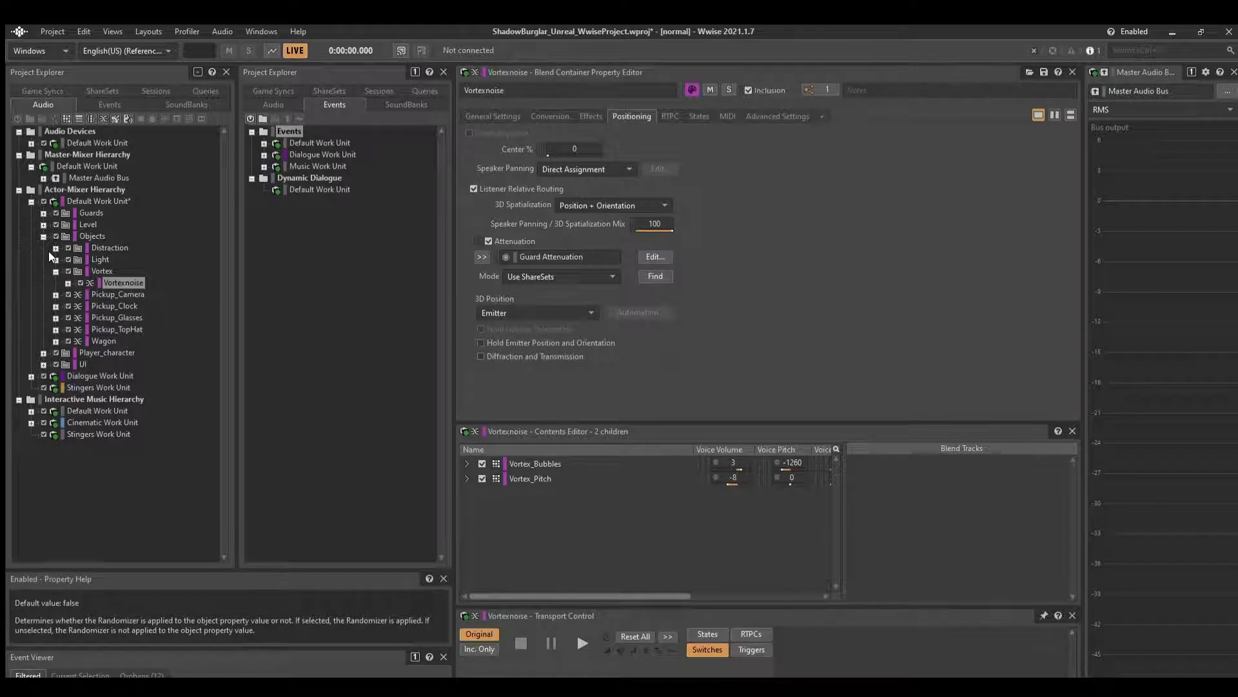
Collapse Vortex and Objects, then expand the Events Default Work Unit and its UI folder.
left_click(55, 271)
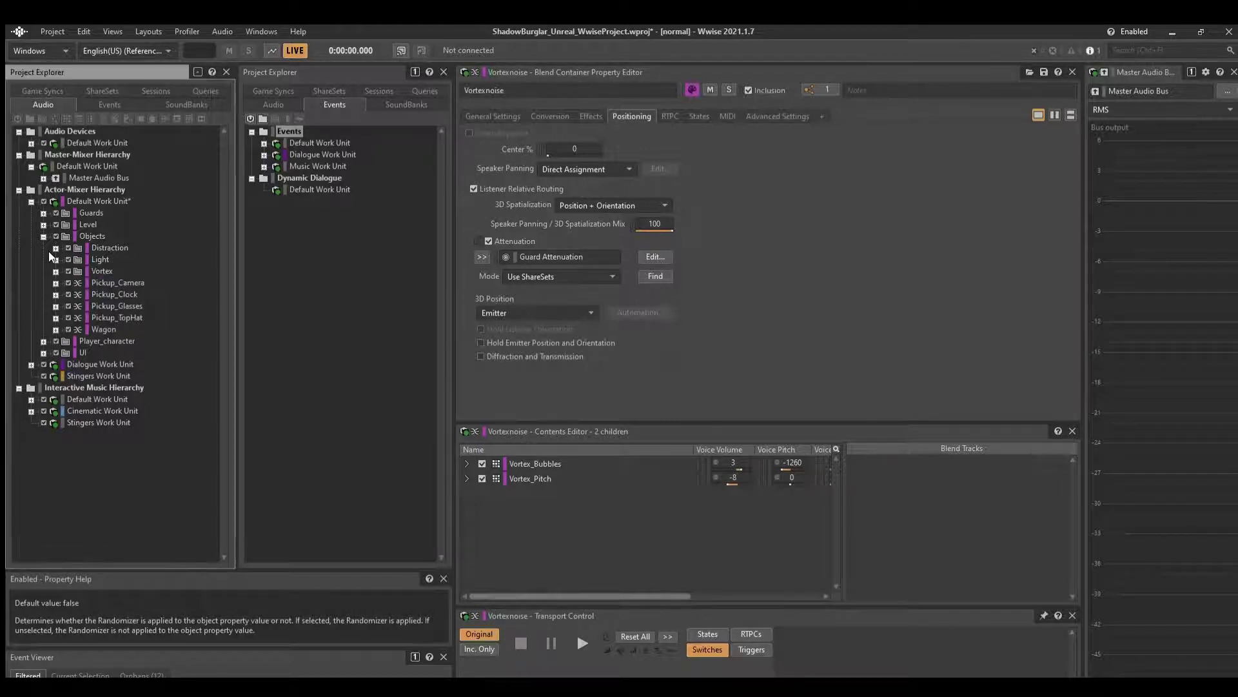
key("Down")
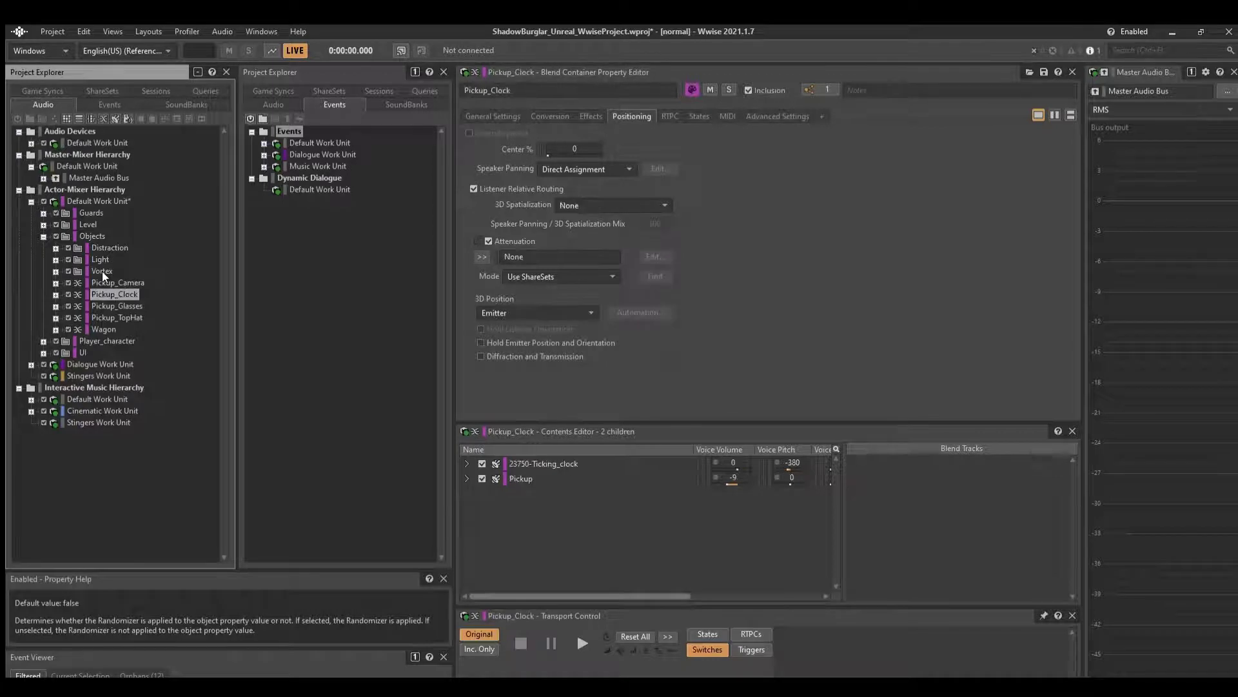
key("Up")
key("Up")
key("Up")
key("Up")
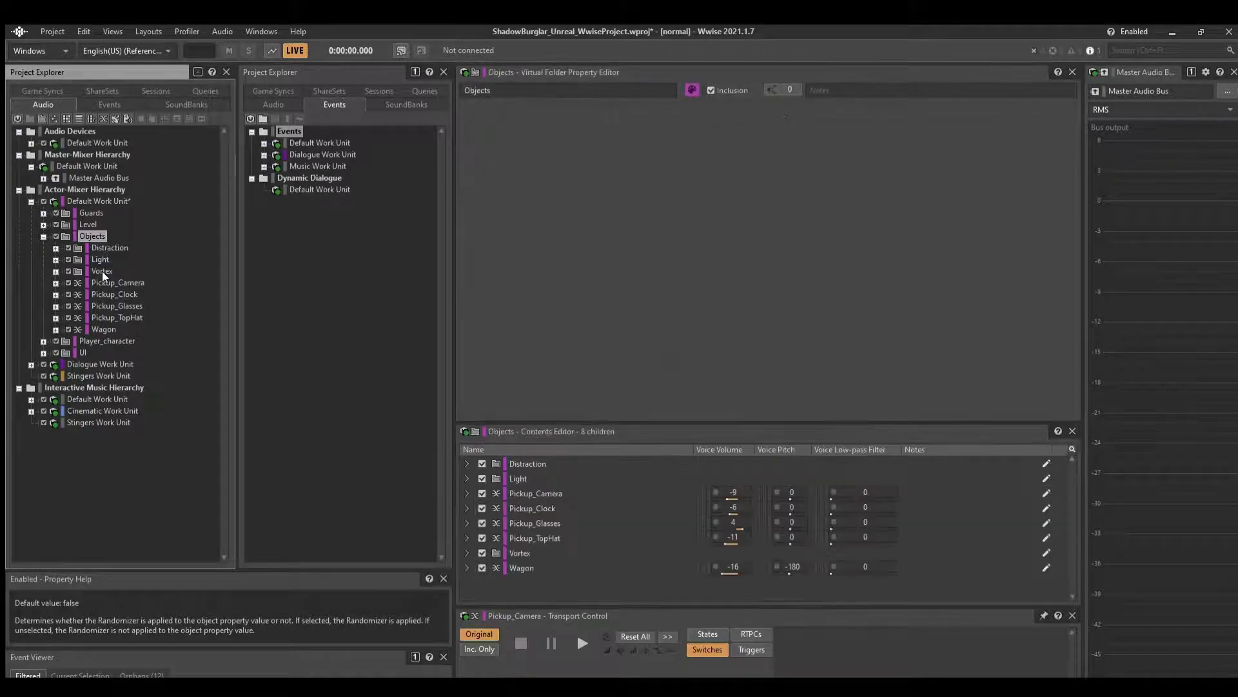
key("Left")
key("Left")
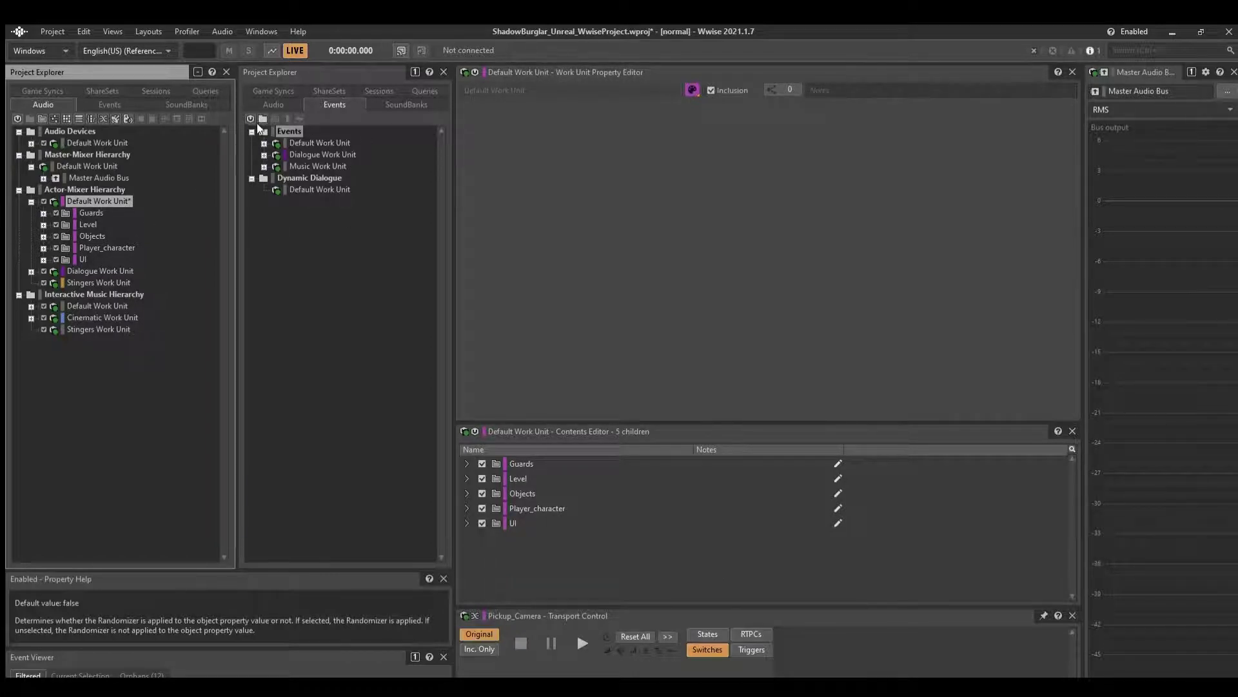
left_click(263, 143)
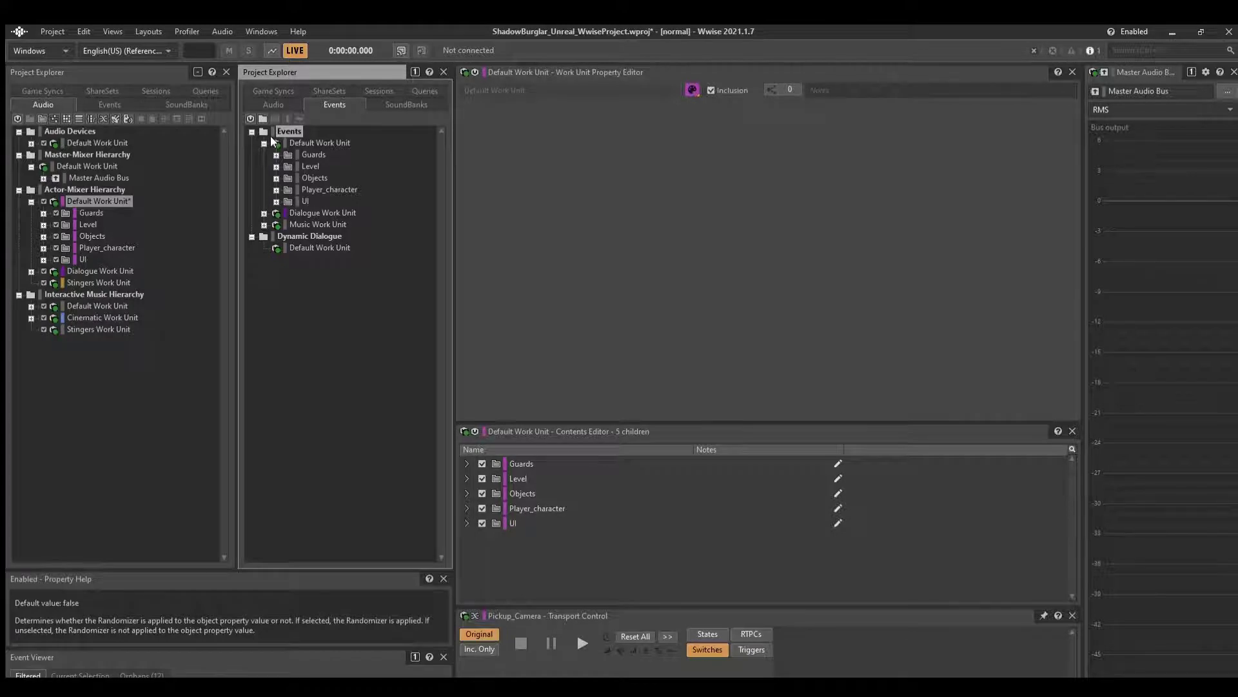
left_click(276, 202)
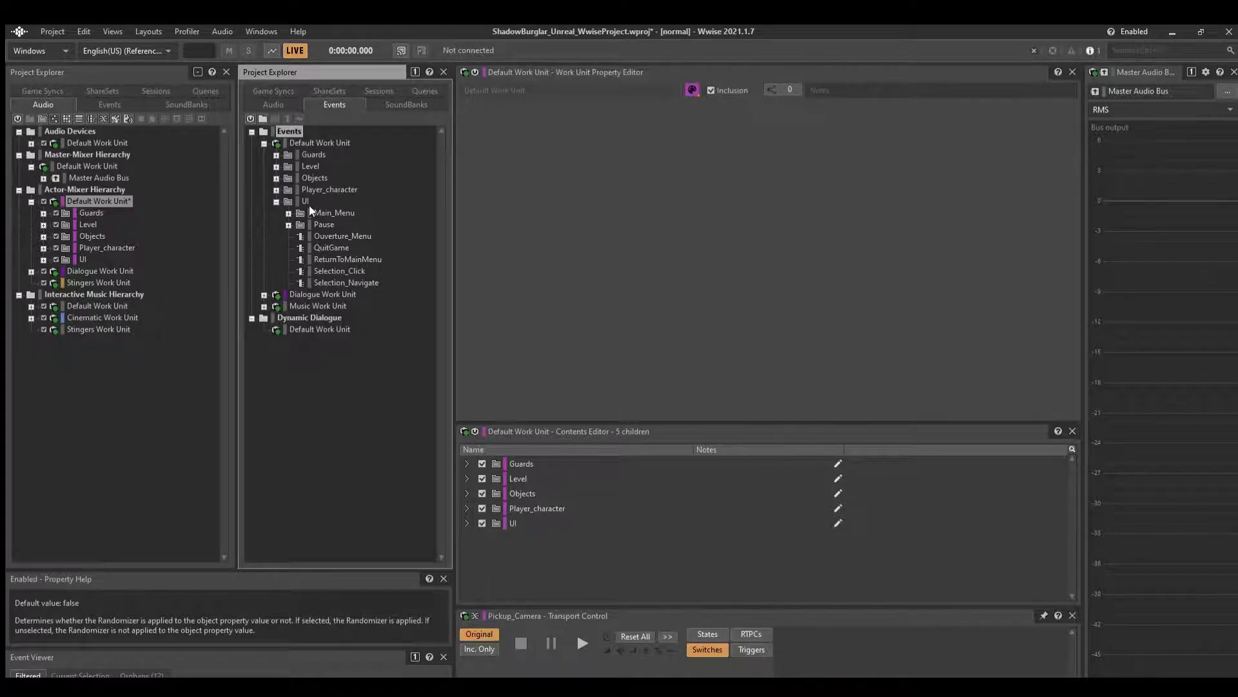
Expand the Pause folder and open Game_Pause with its action list widened.
left_click(289, 224)
left_click(347, 236)
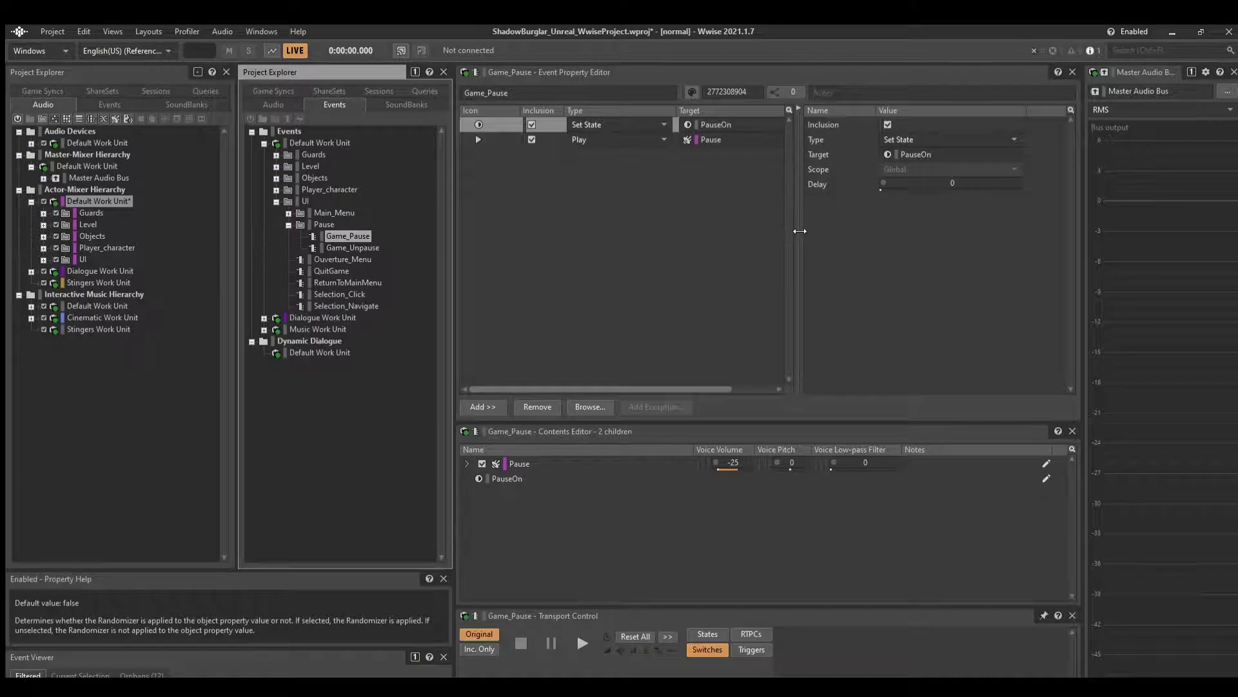
left_click_drag(798, 234, 927, 234)
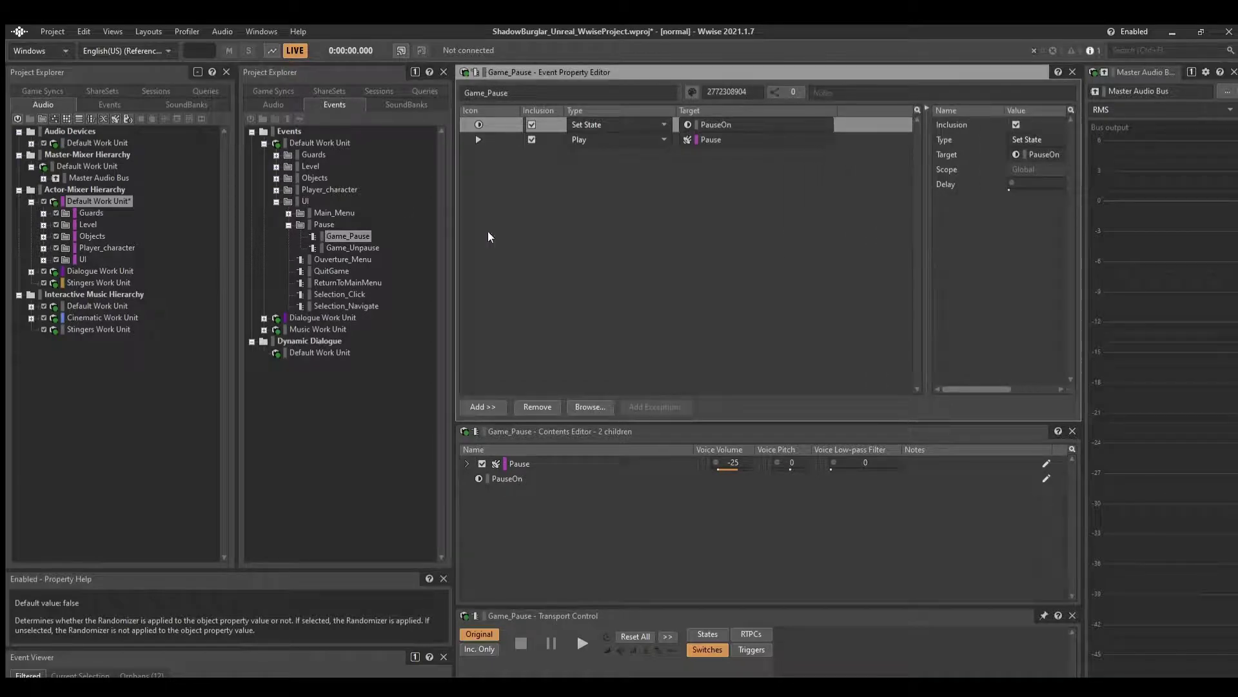
left_click(563, 222)
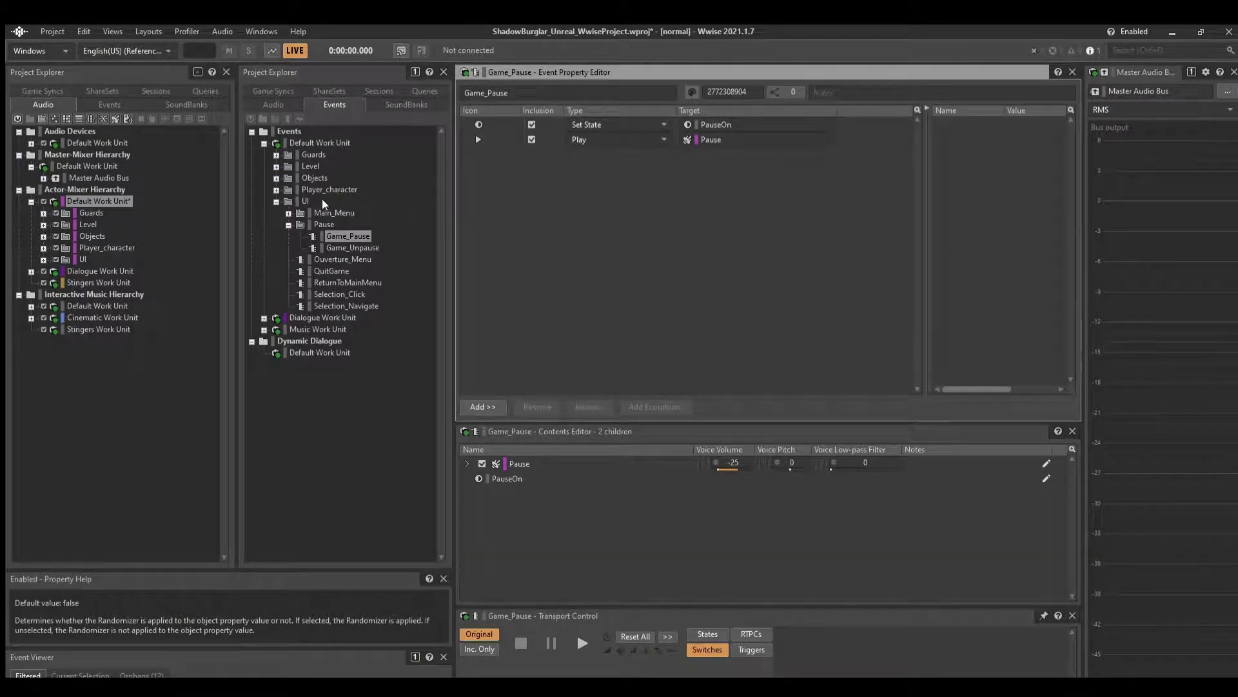
left_click(353, 247)
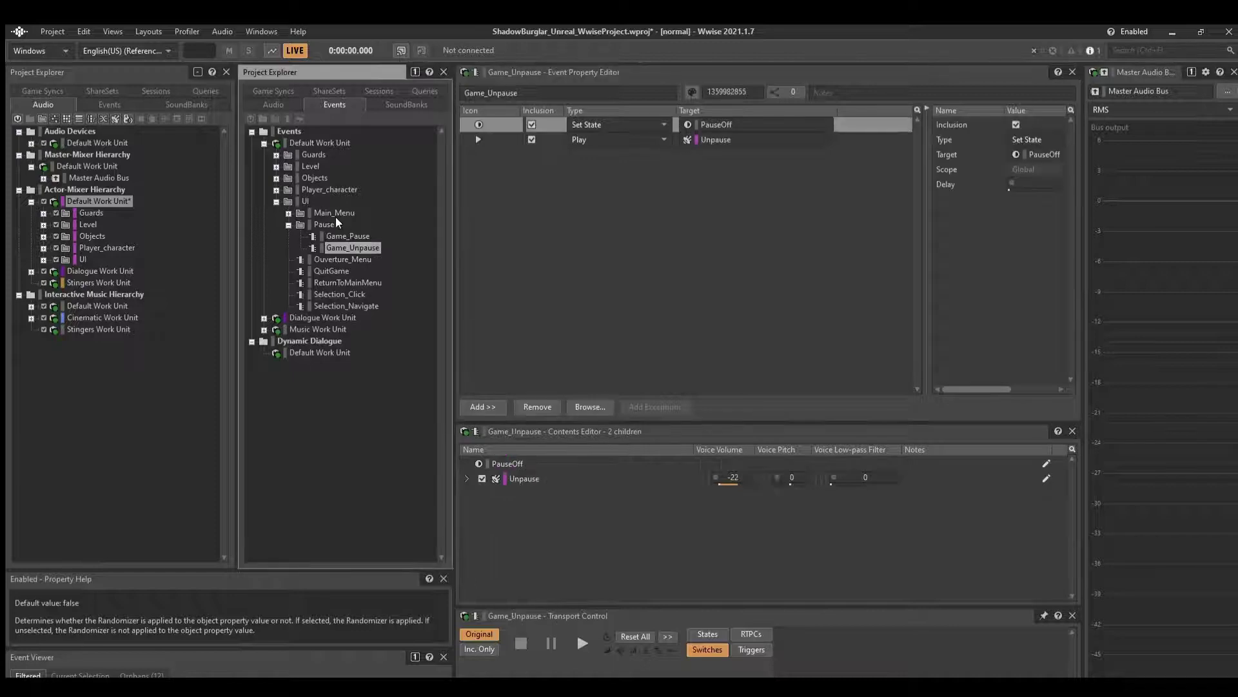
left_click(347, 235)
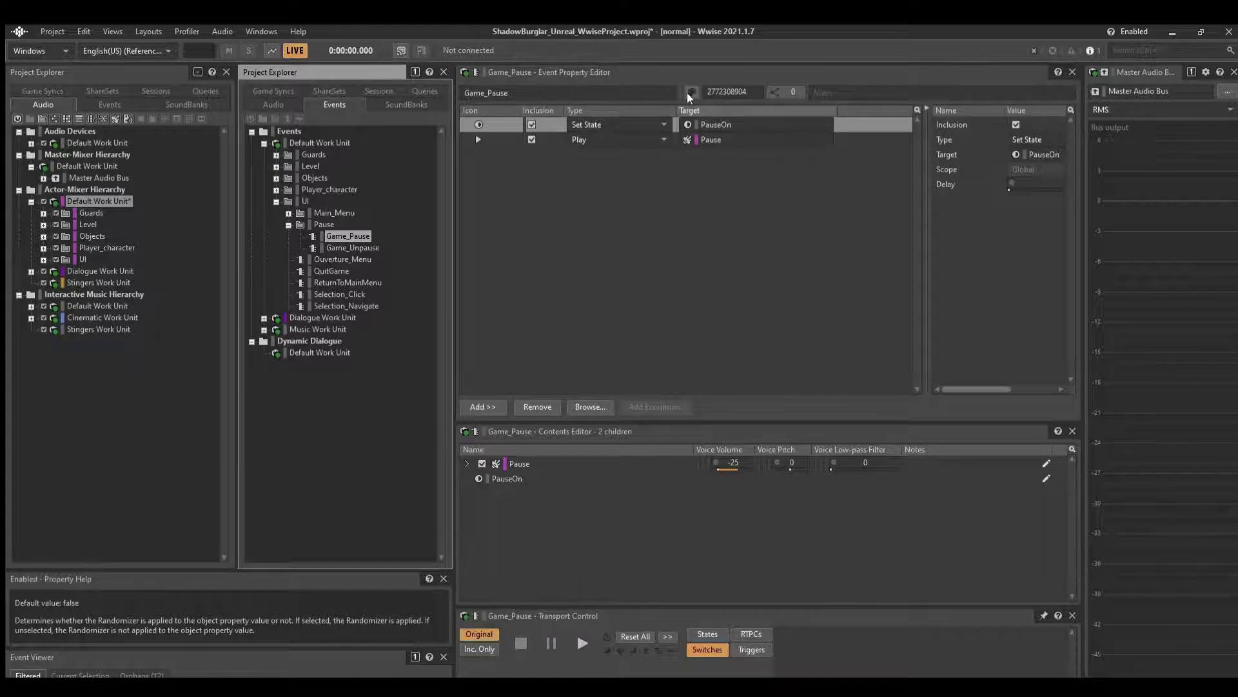
Play Game_Pause from its Play action, then play Game_Unpause.
left_click(871, 140)
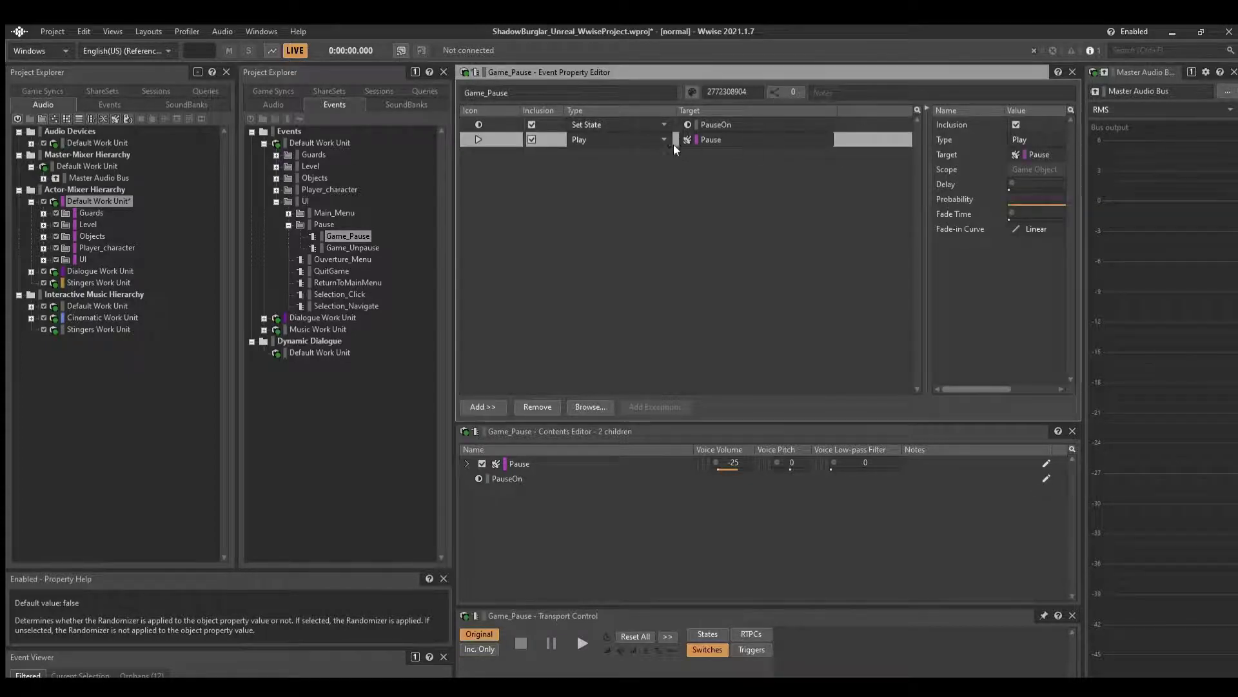
key("space")
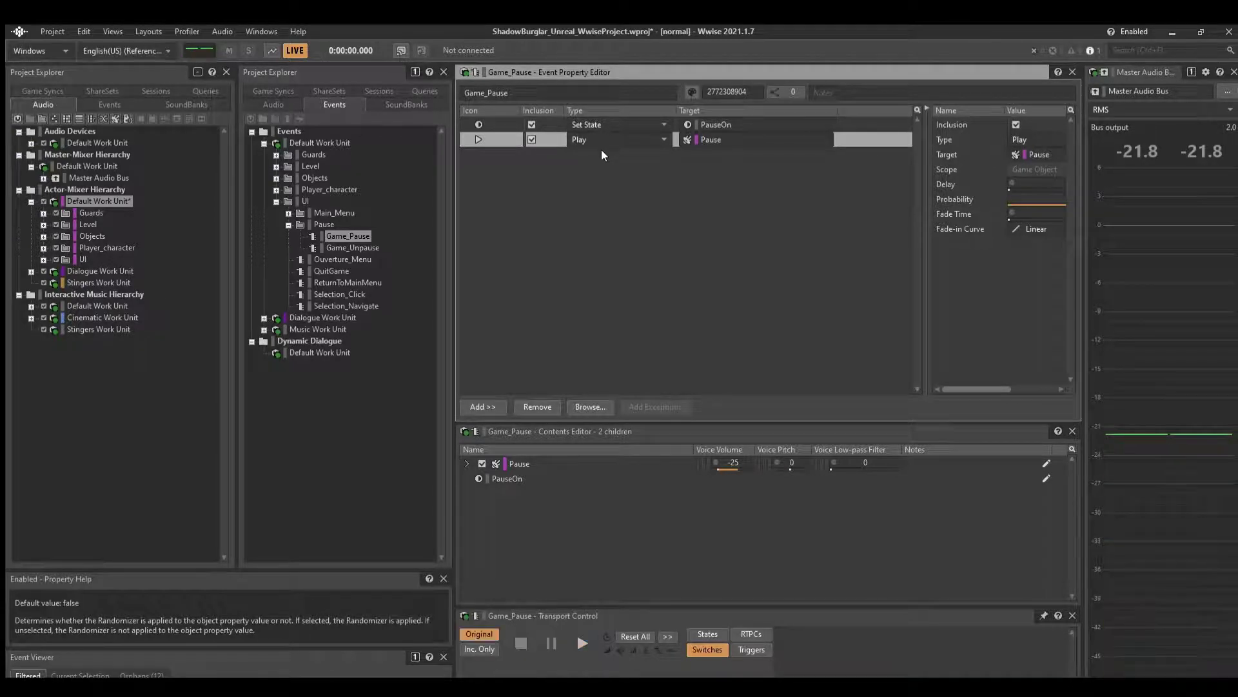
key("Down")
key("space")
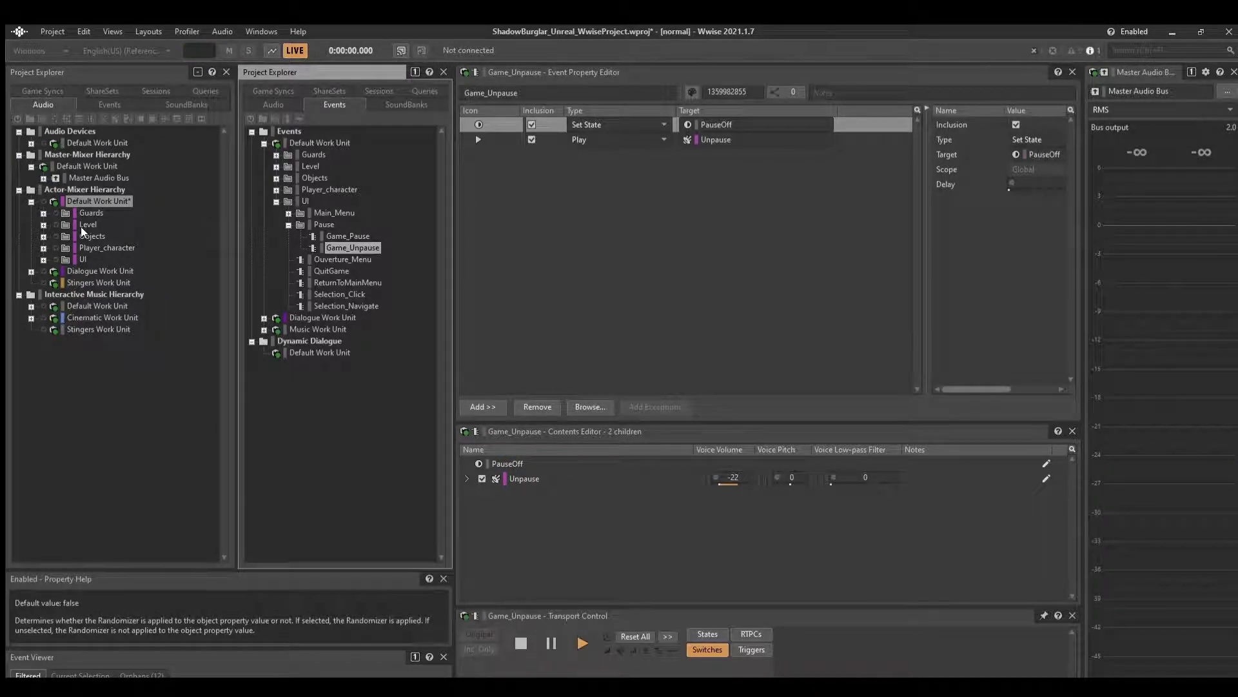
Demonstrate dragging Pickup_Clock into Game_Unpause as a play action, then undo it.
left_click(40, 222)
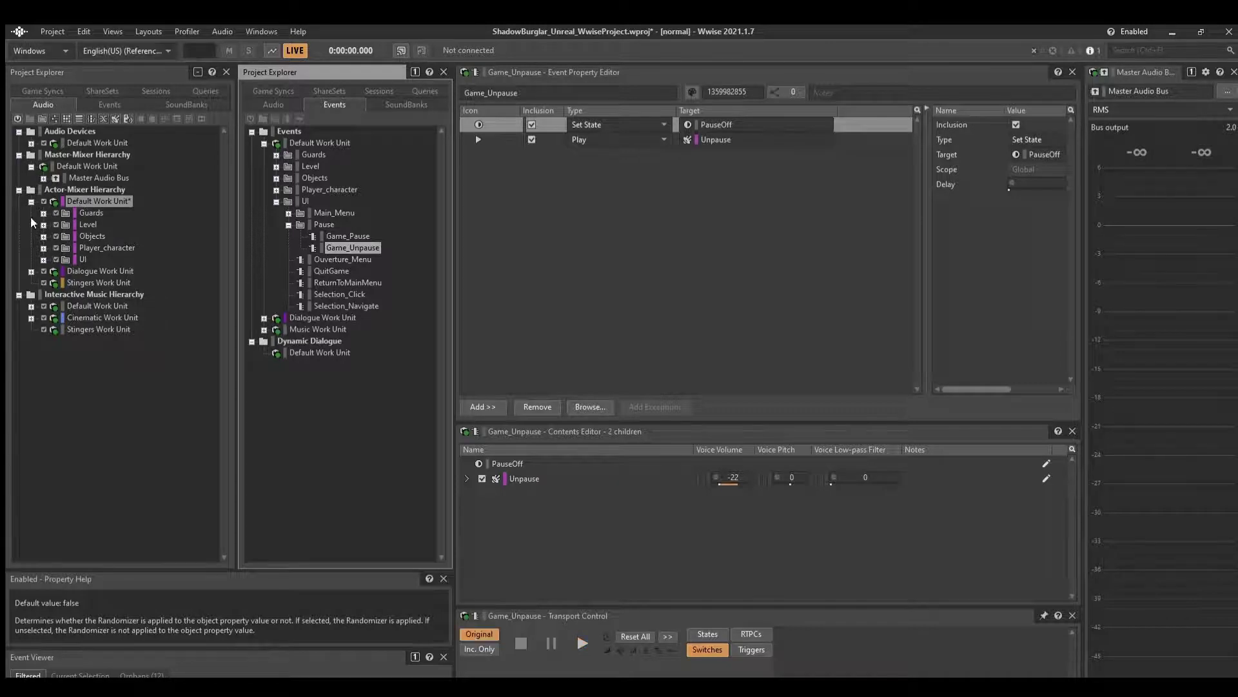
left_click(43, 236)
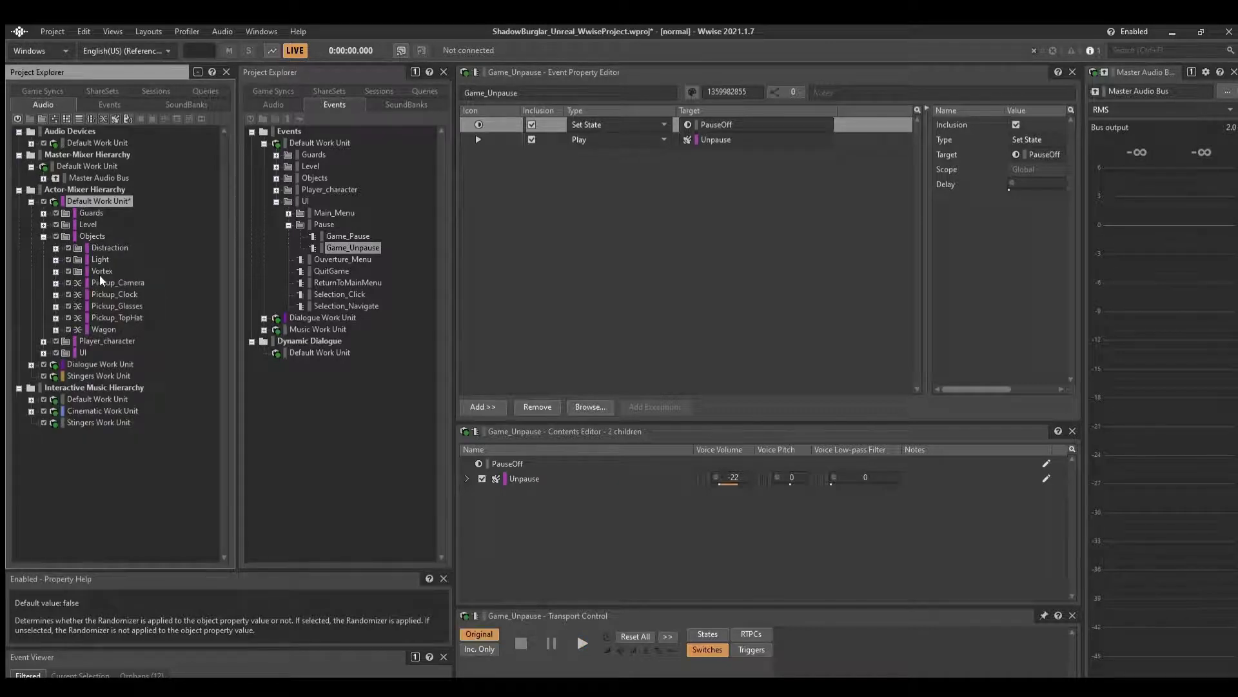
left_click_drag(113, 294, 613, 163)
key("ctrl+z")
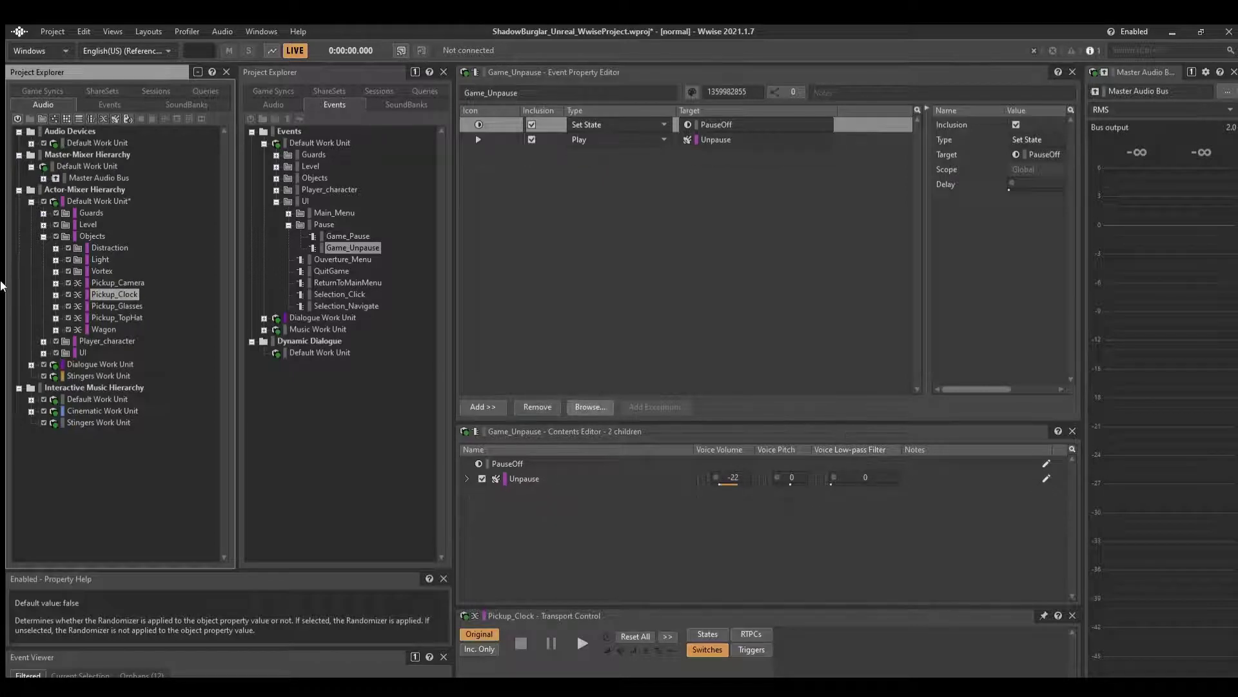
mouse_move(115, 317)
left_mouse_down()
mouse_move(647, 203)
mouse_move(10, 334)
mouse_move(105, 309)
left_mouse_up()
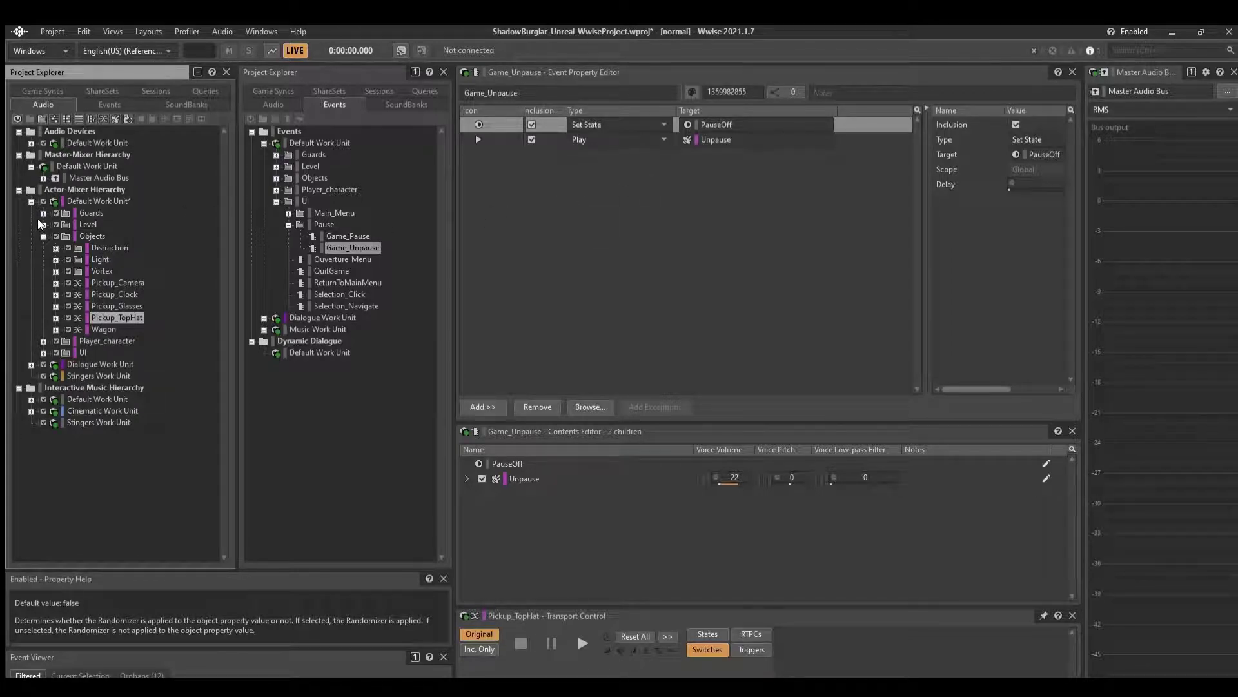
Inspect the UI Unpause sound, its SFX_Depause_01 (1) source and General Settings.
left_click(43, 236)
left_click(44, 260)
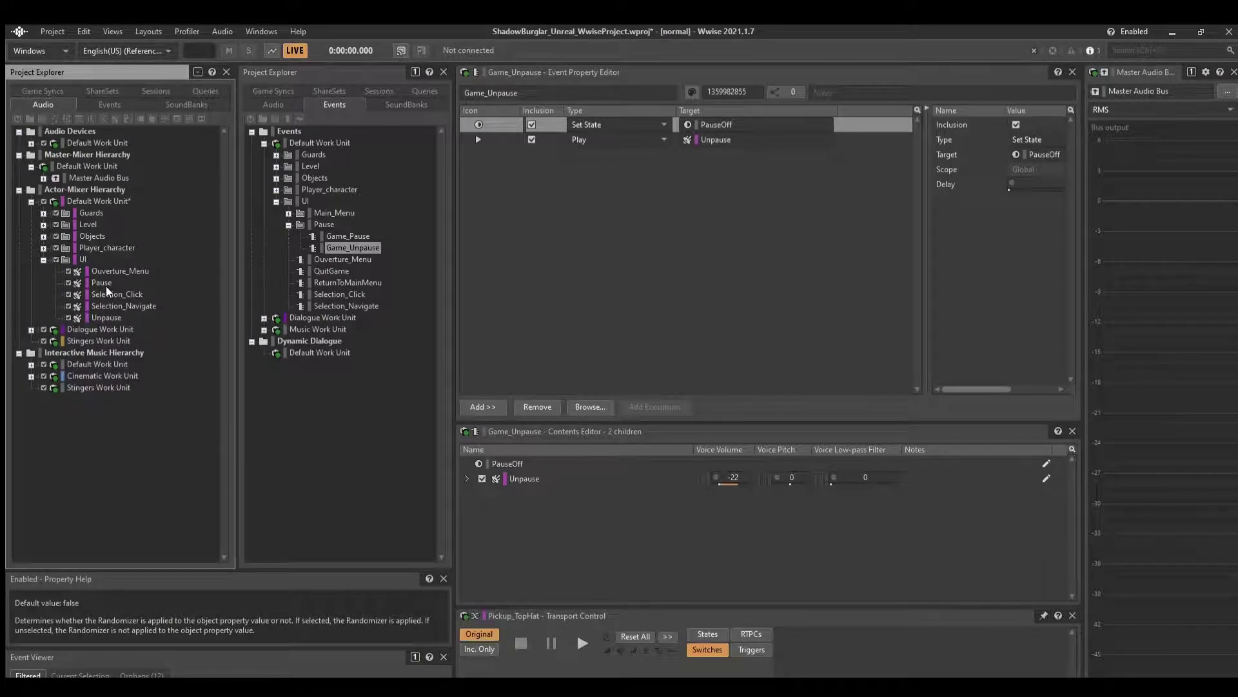
left_click(93, 316)
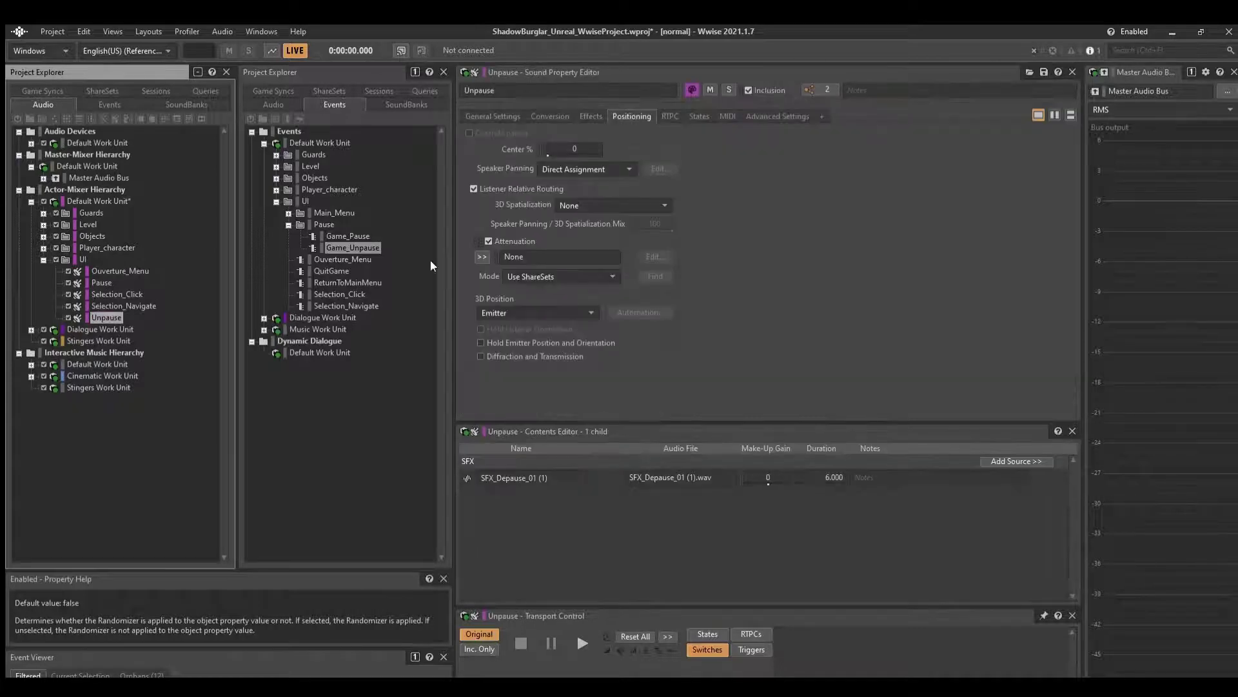
left_click(467, 454)
type("SFX")
key("Return")
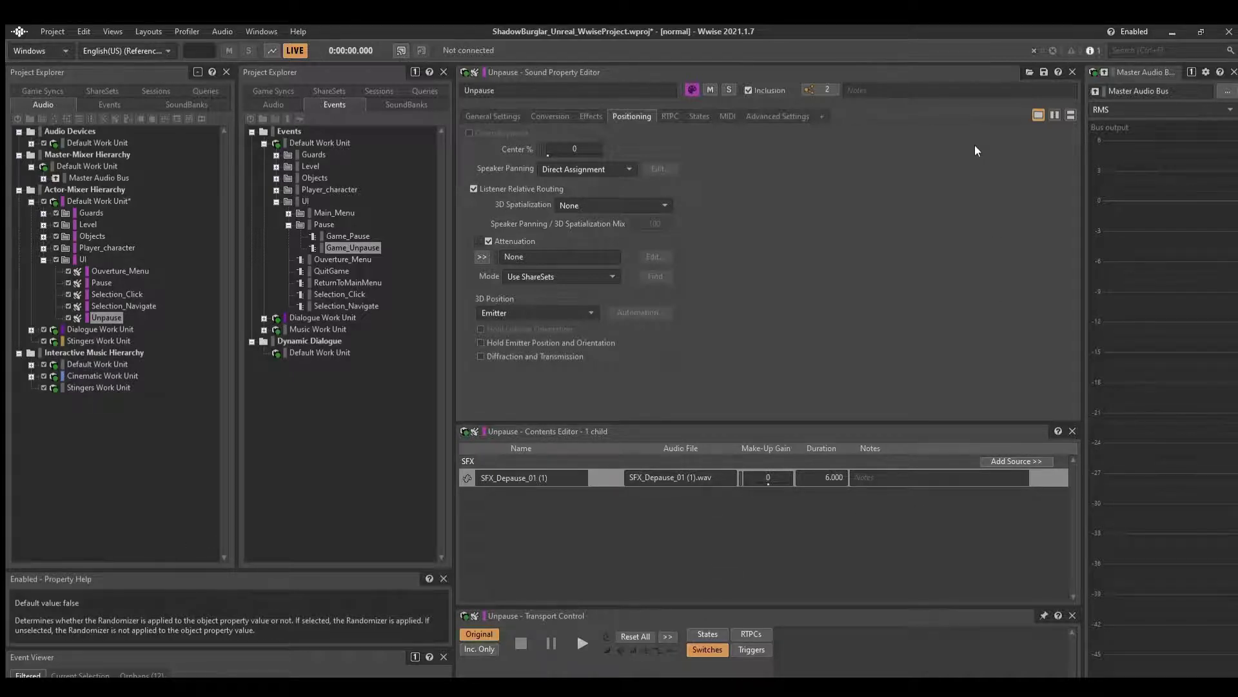
left_click(493, 116)
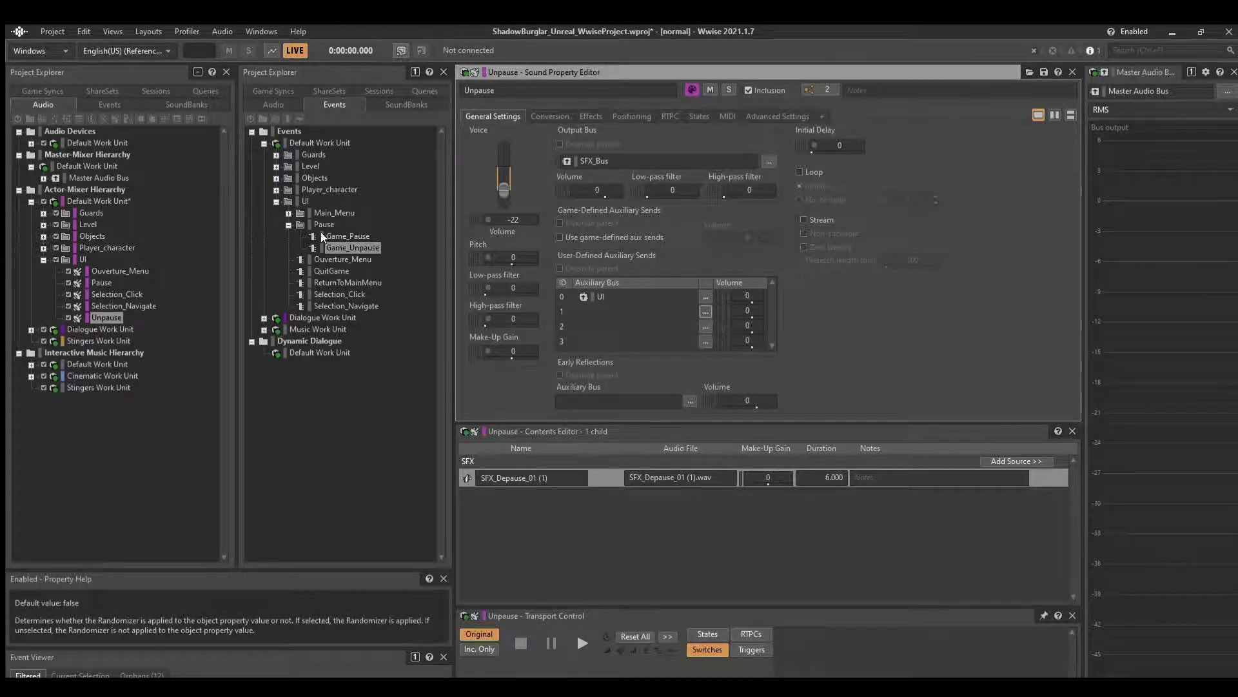
Review the Game_Unpause event, ending on the Pause event folder.
key("Up")
key("Up")
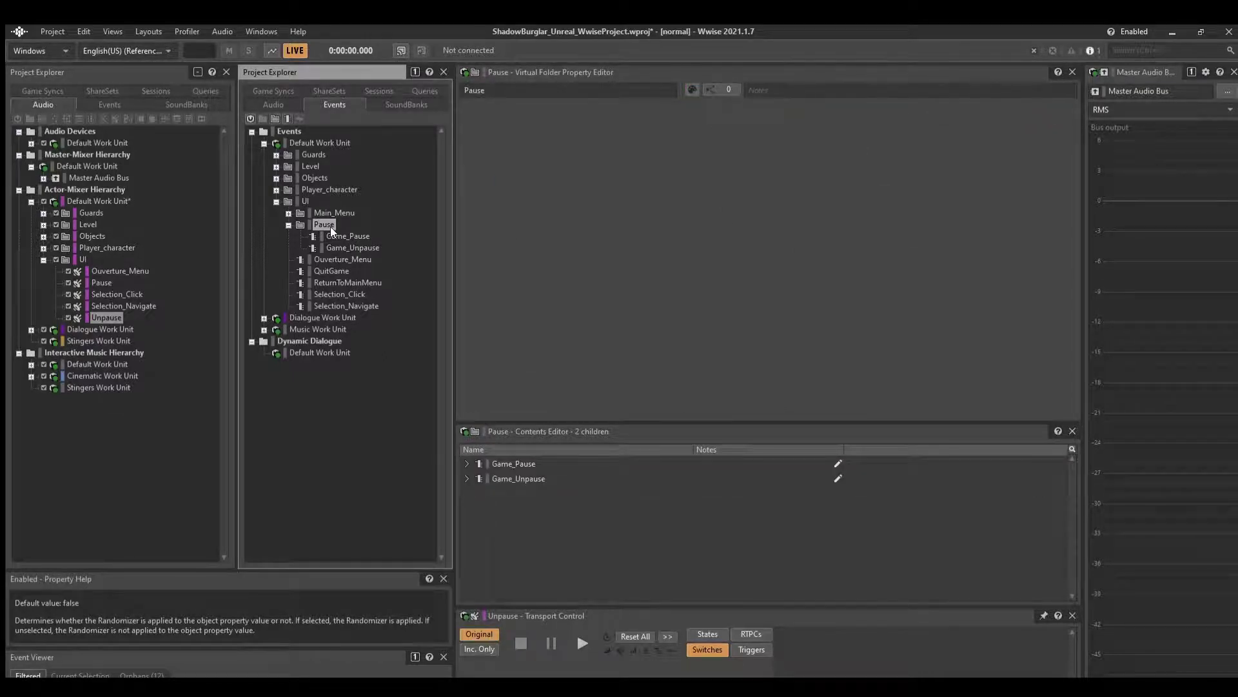
key("Down")
key("Down")
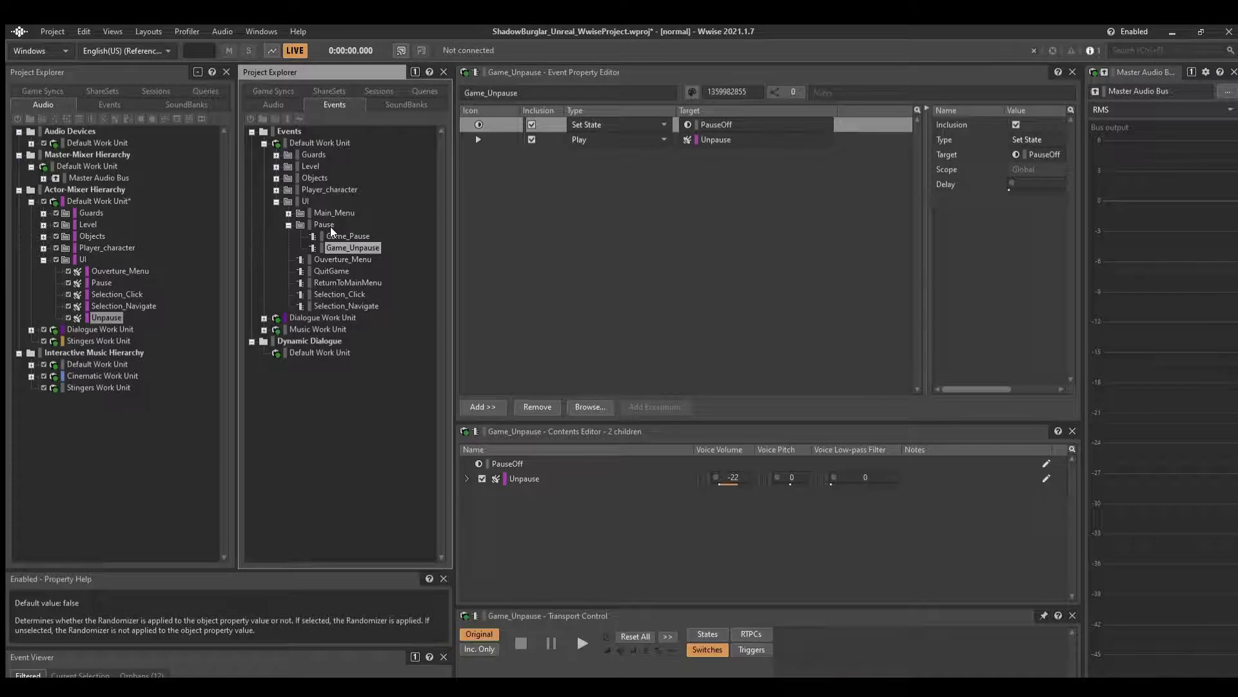
left_click(325, 224)
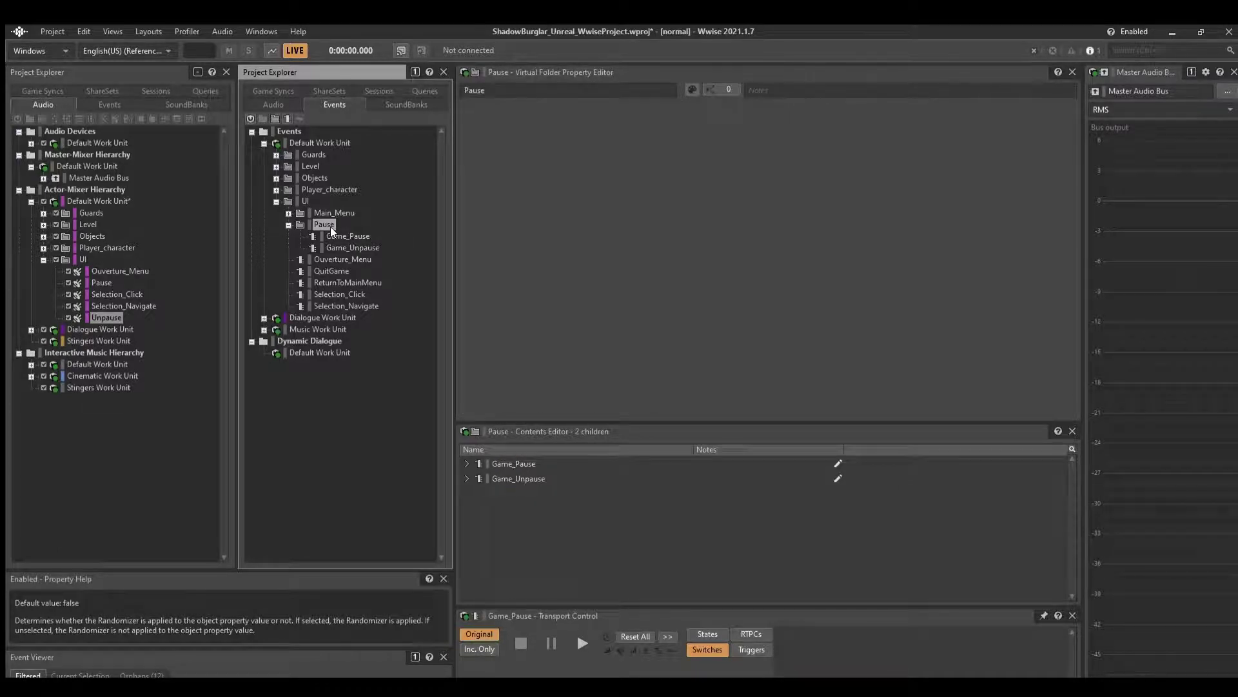
Collapse Pause and expand the Dialogue Work Unit, browsing the Cinematics and Guards groups.
double_click(330, 227)
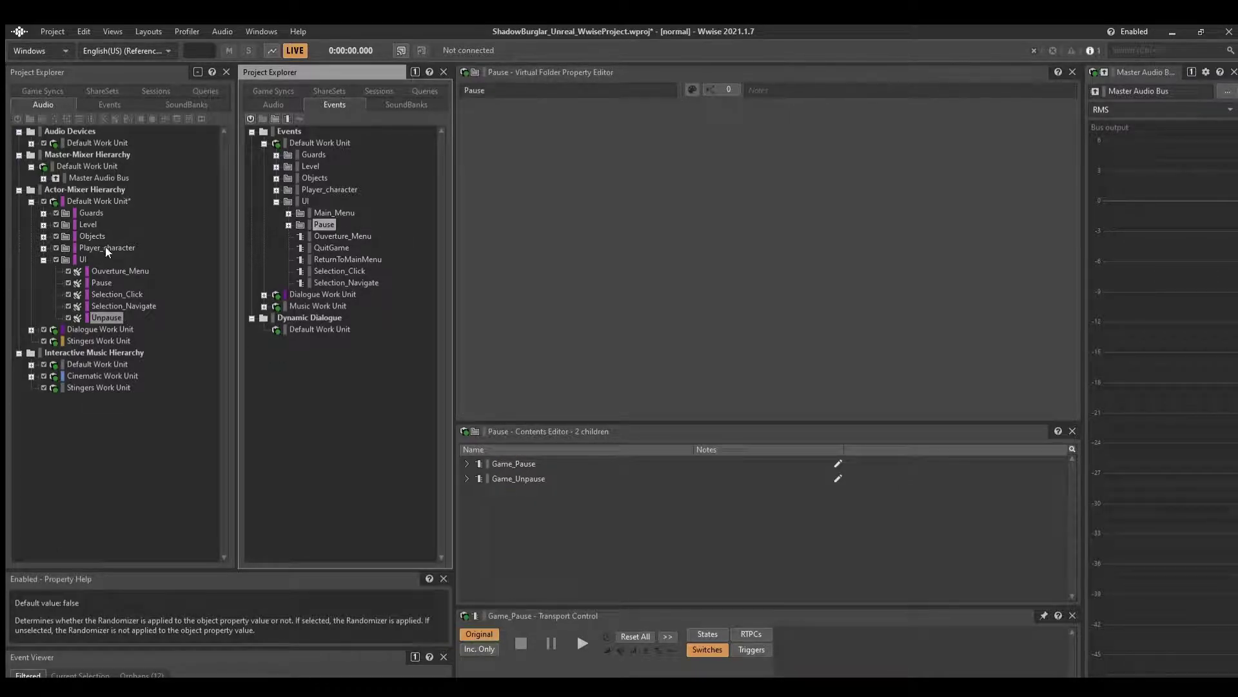
left_click(82, 258)
key("Left")
key("Down")
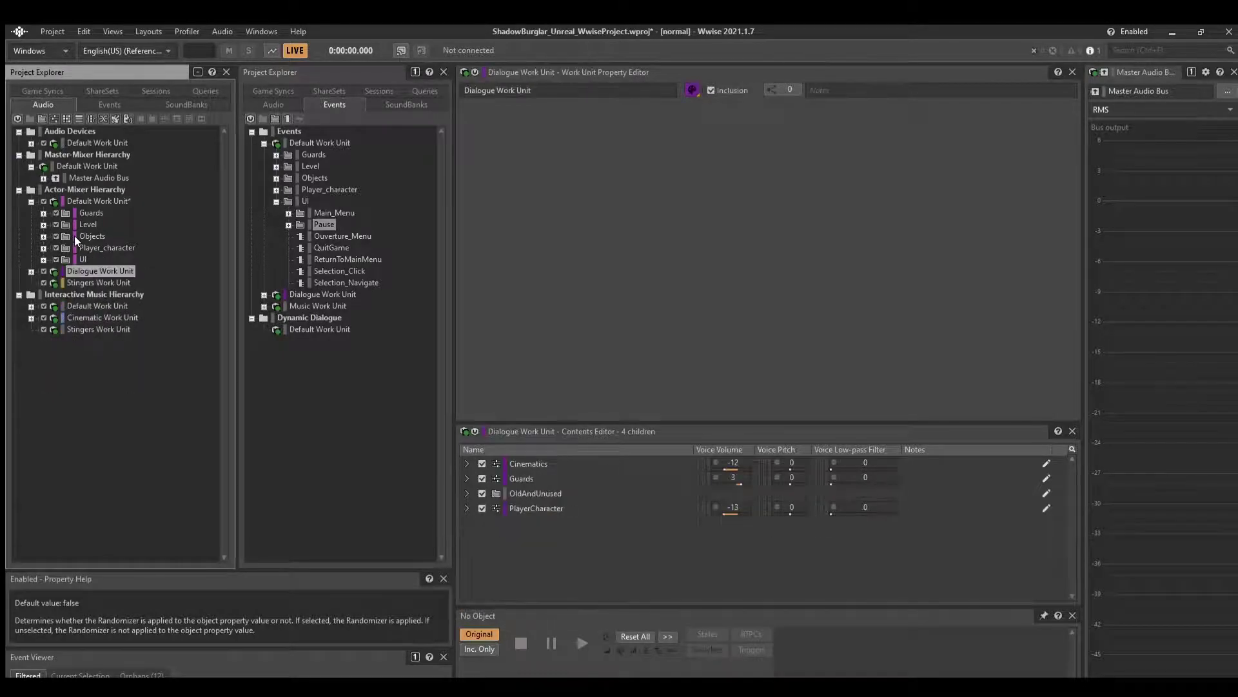
key("Right")
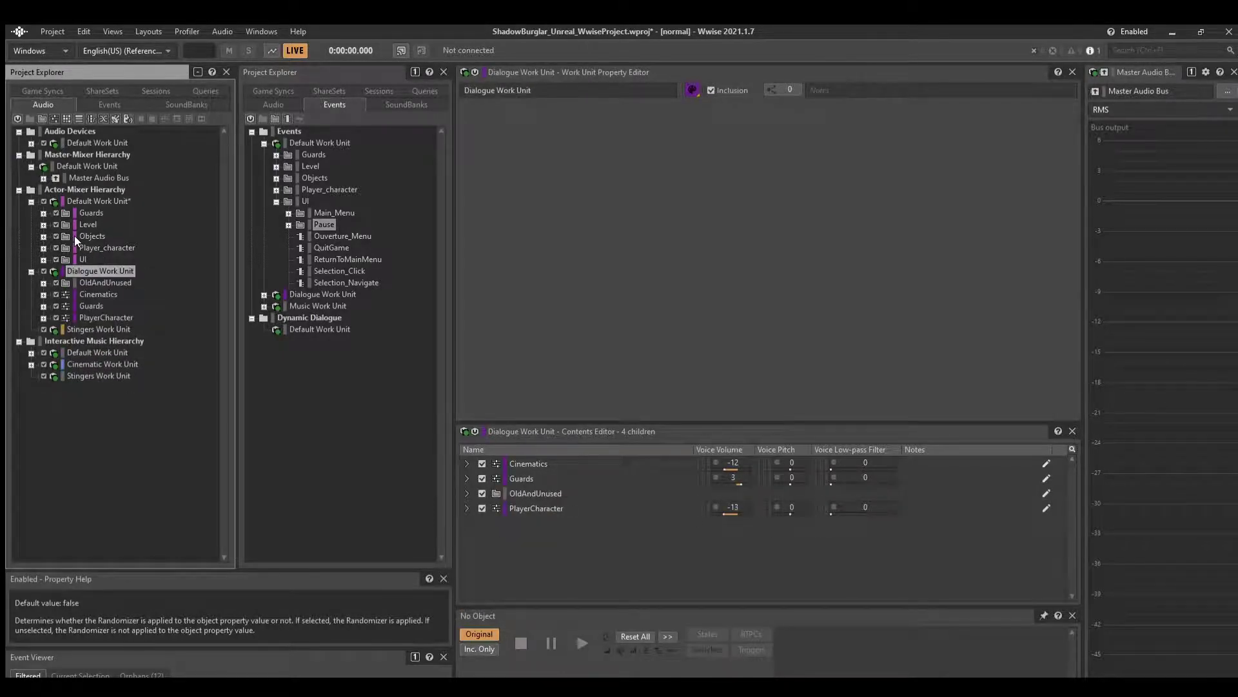
key("Down")
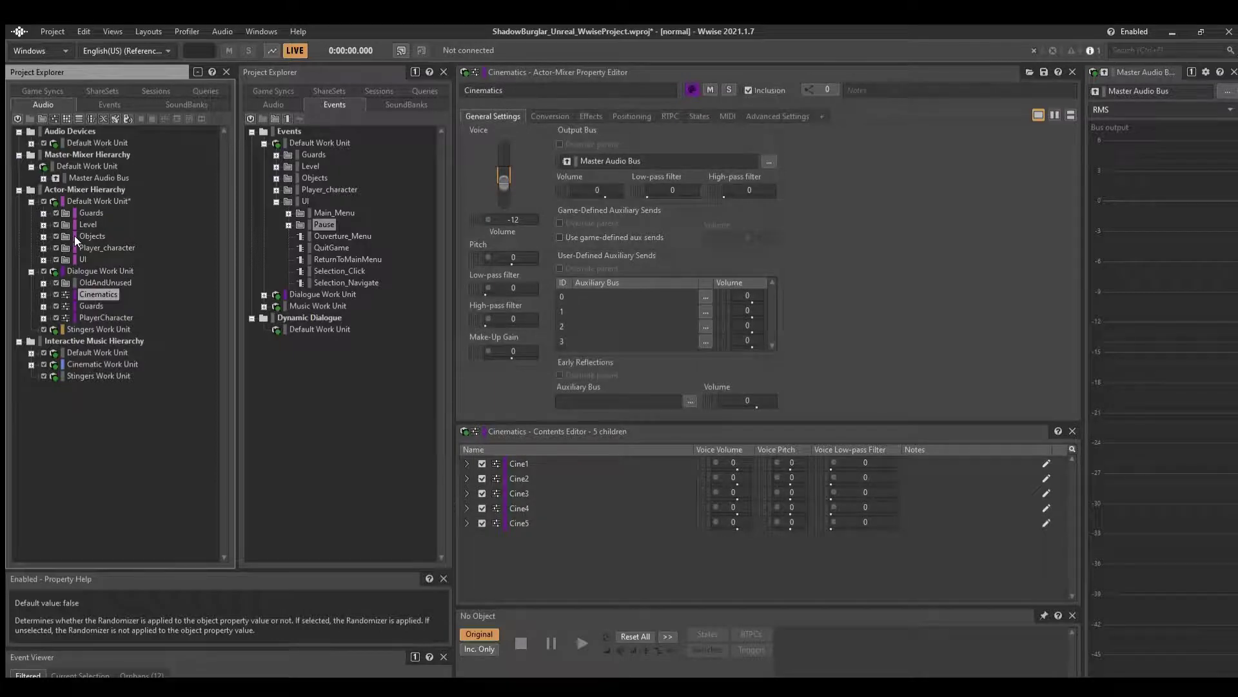
key("Down")
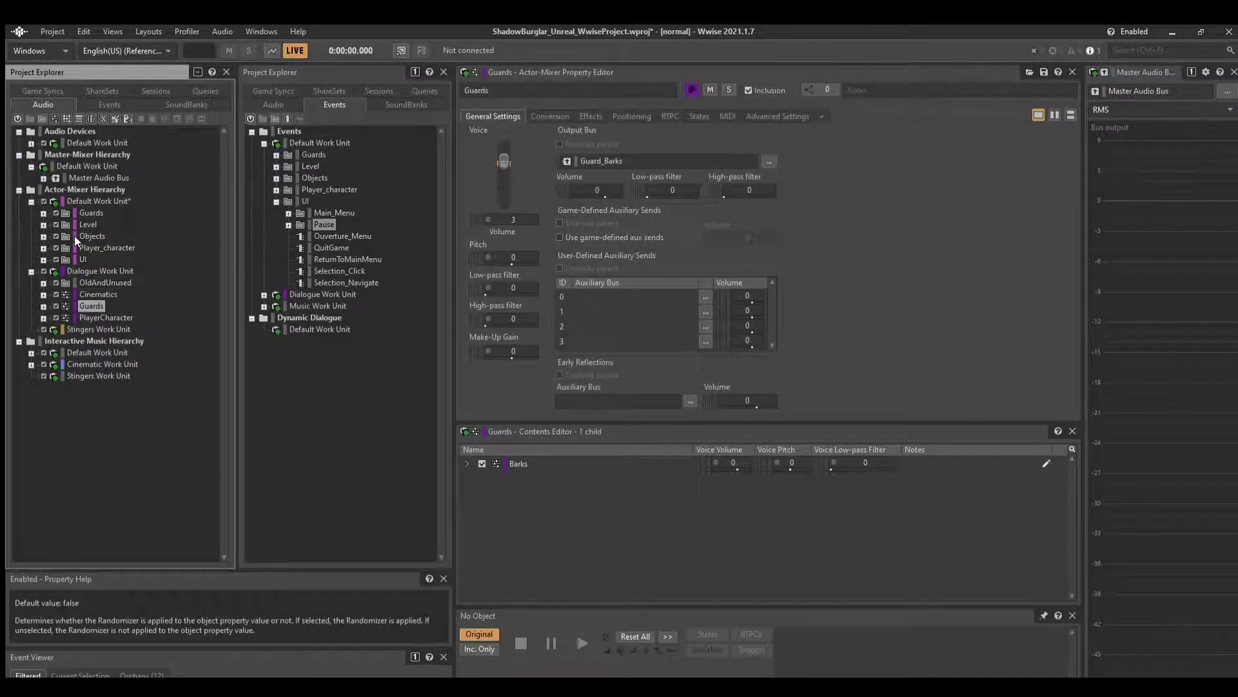
key("Right")
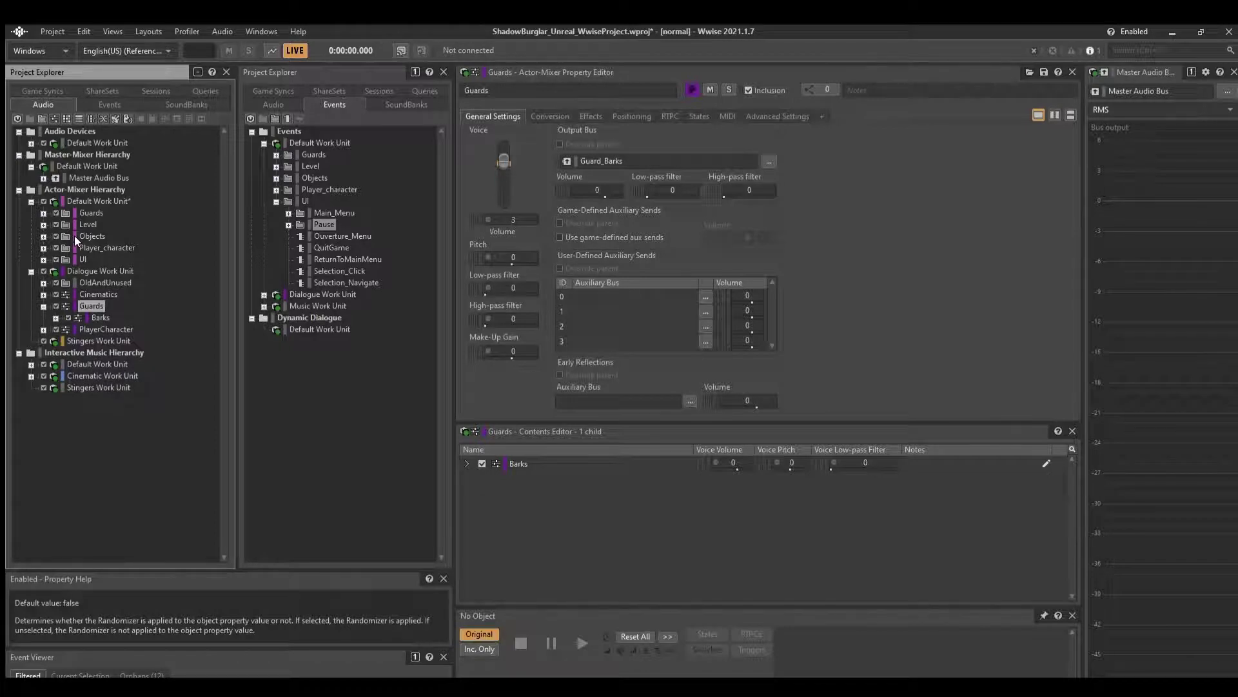
key("Left")
Drill through PlayerCharacter, Dialogue Niveau, Niveau 1 and N1_Jean_Conversation01 to WereIn-001_MIX01.
key("Down")
key("Right")
key("Down")
key("Right")
key("Down")
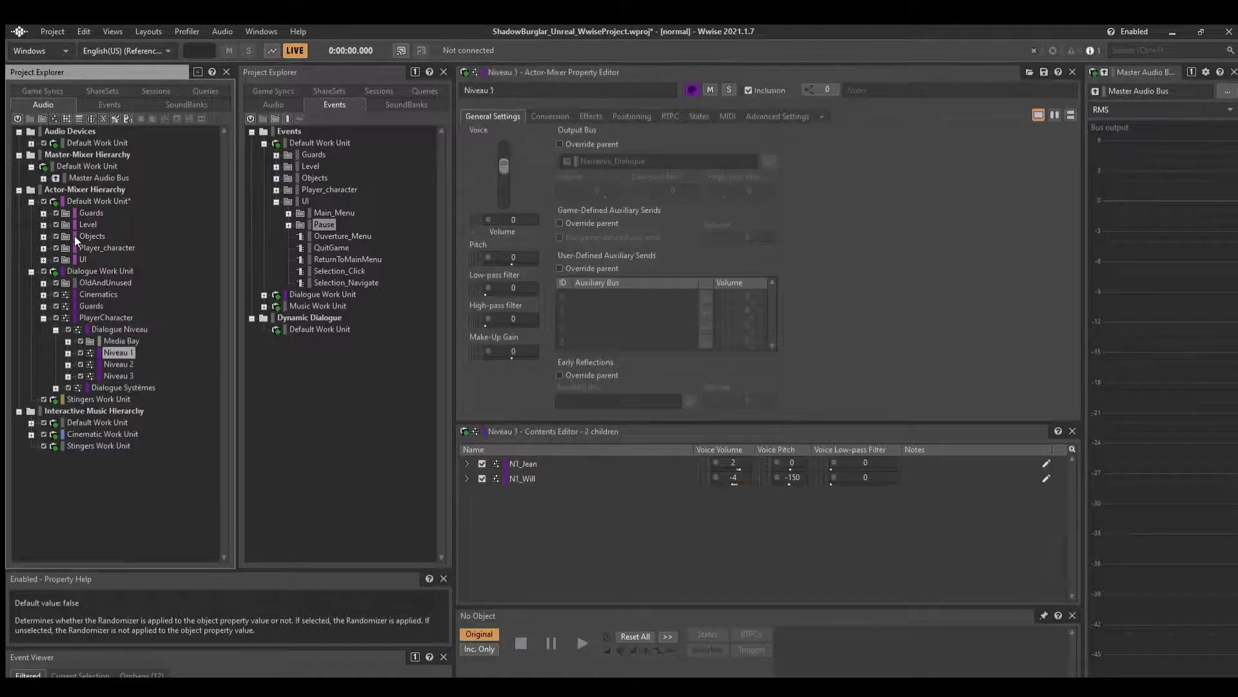
key("Down")
key("Right")
key("Down")
key("Right")
key("Down")
key("Right")
key("Down")
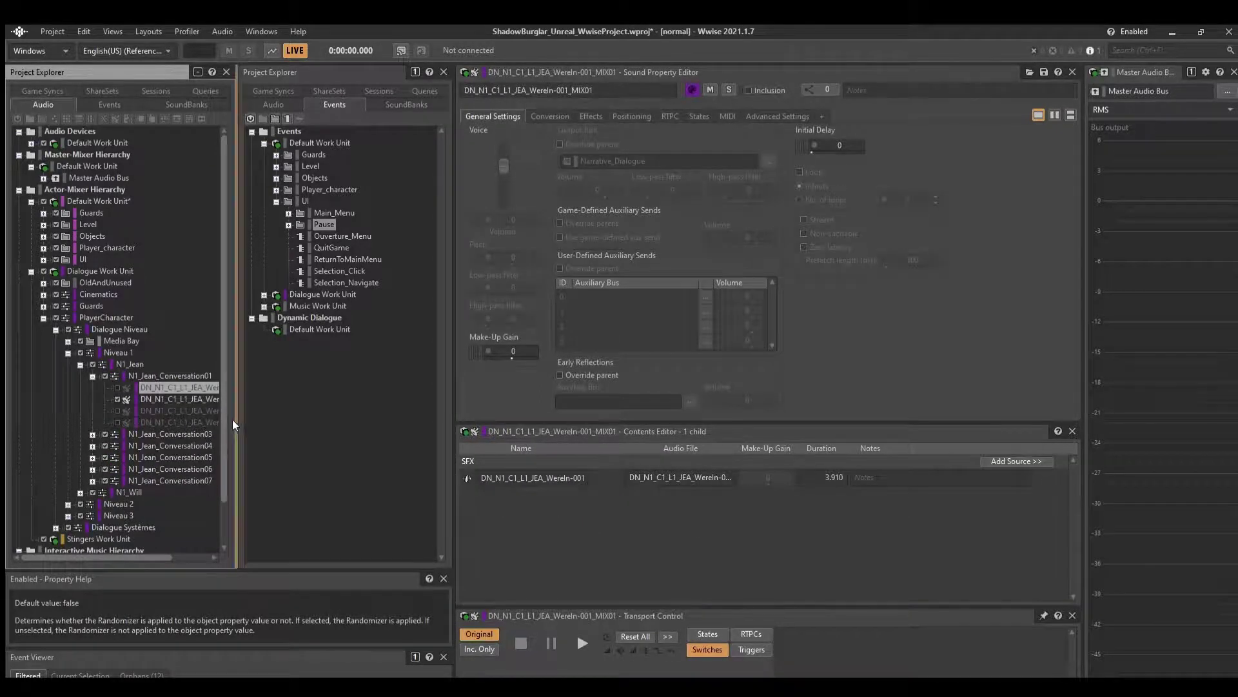
Widen the audio hierarchy and play the WereIn-002_MIX01 take.
left_click_drag(236, 419, 340, 427)
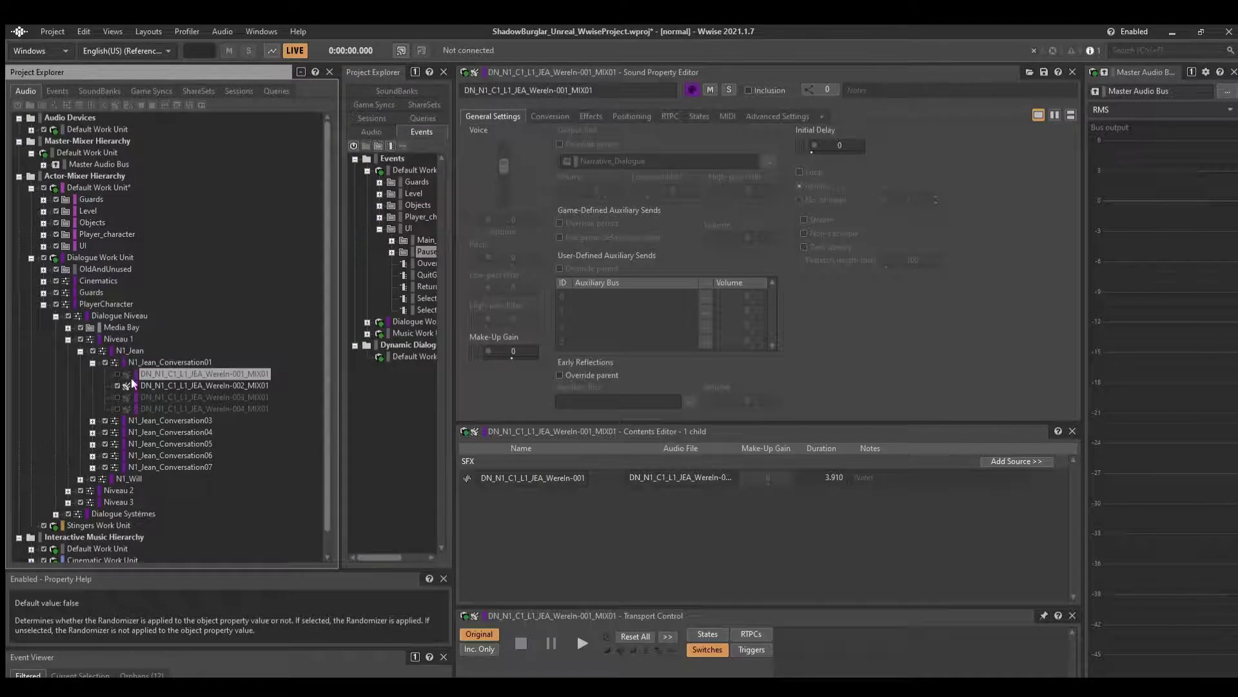
key("Down")
key("Down")
key("Down")
left_click(157, 386)
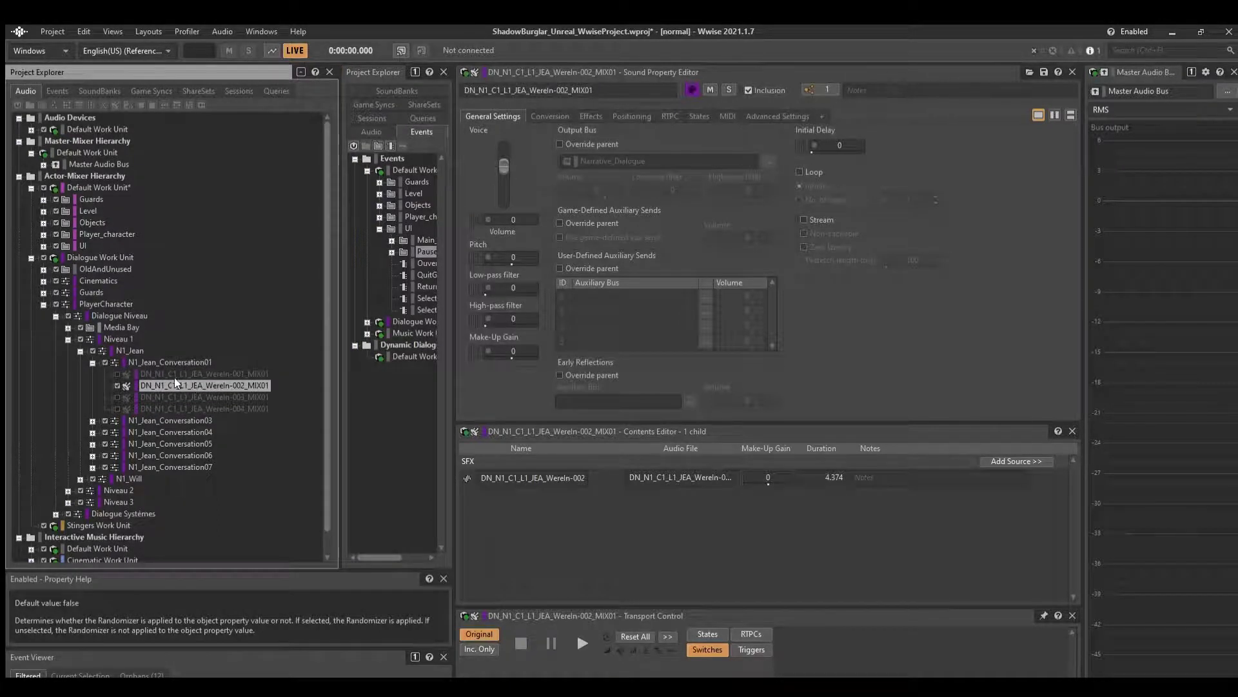
key("space")
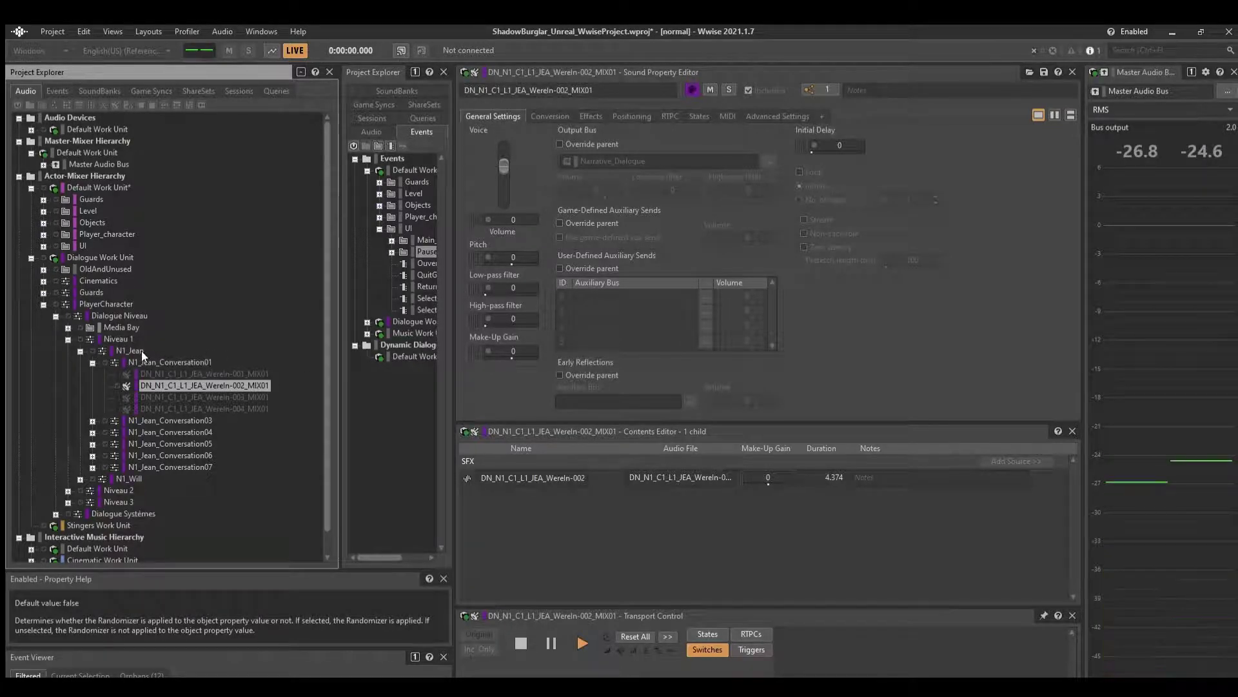
Expand N1_Will_Conversation02, play the IThinkICan-009 take, then collapse it.
left_click(92, 362)
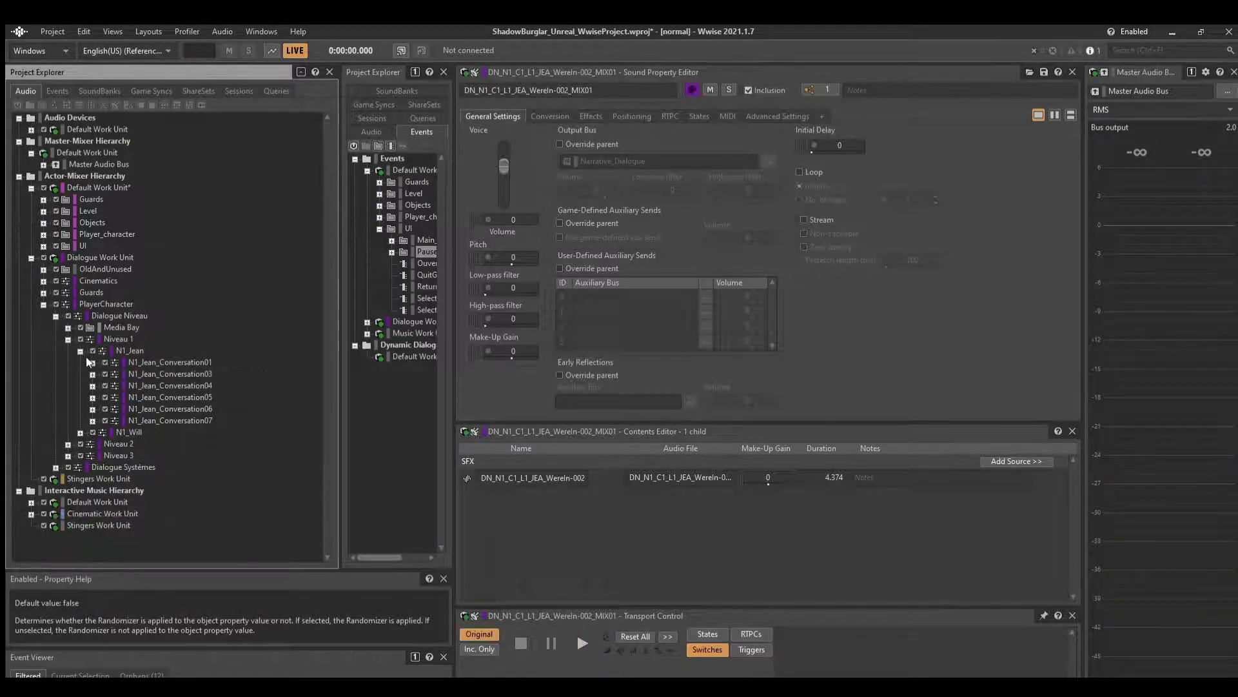
left_click(80, 431)
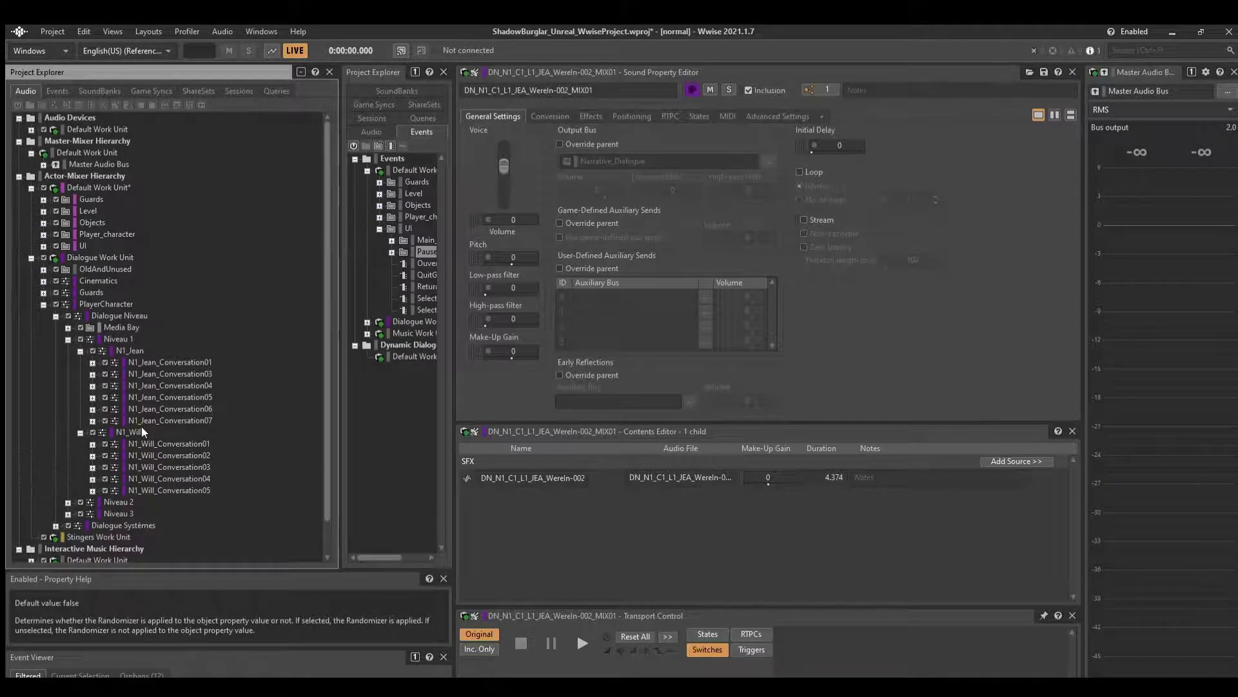
left_click(149, 443)
key("Down")
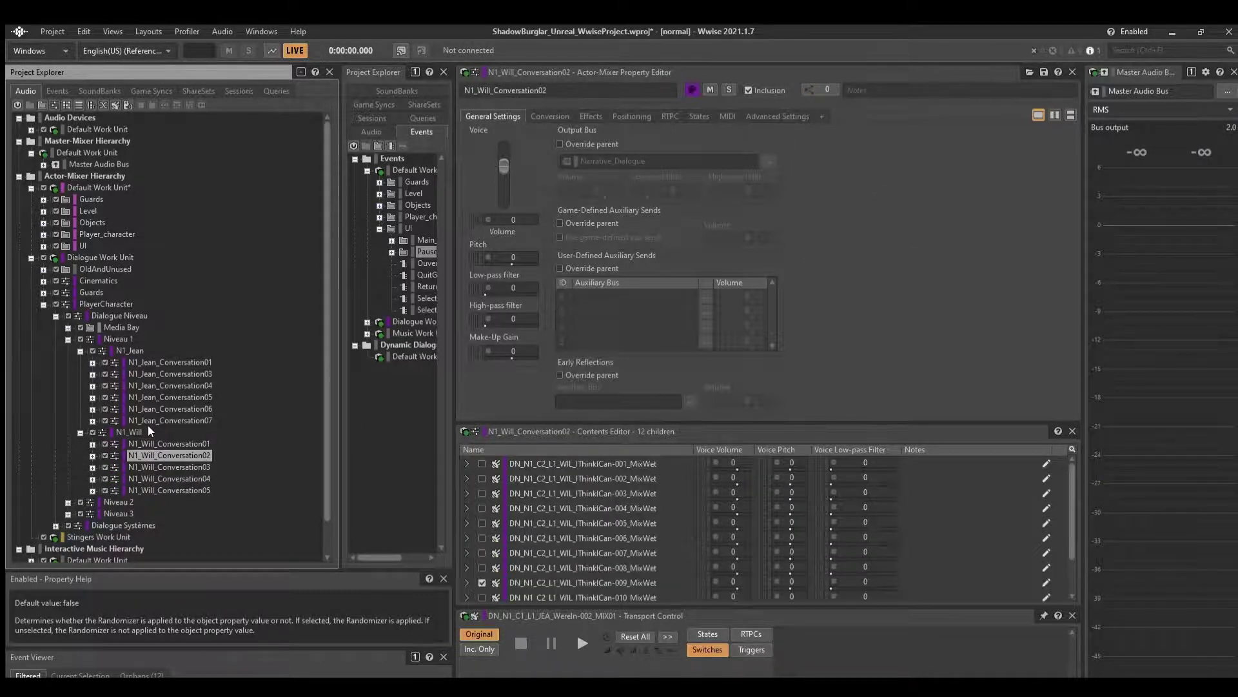
key("Right")
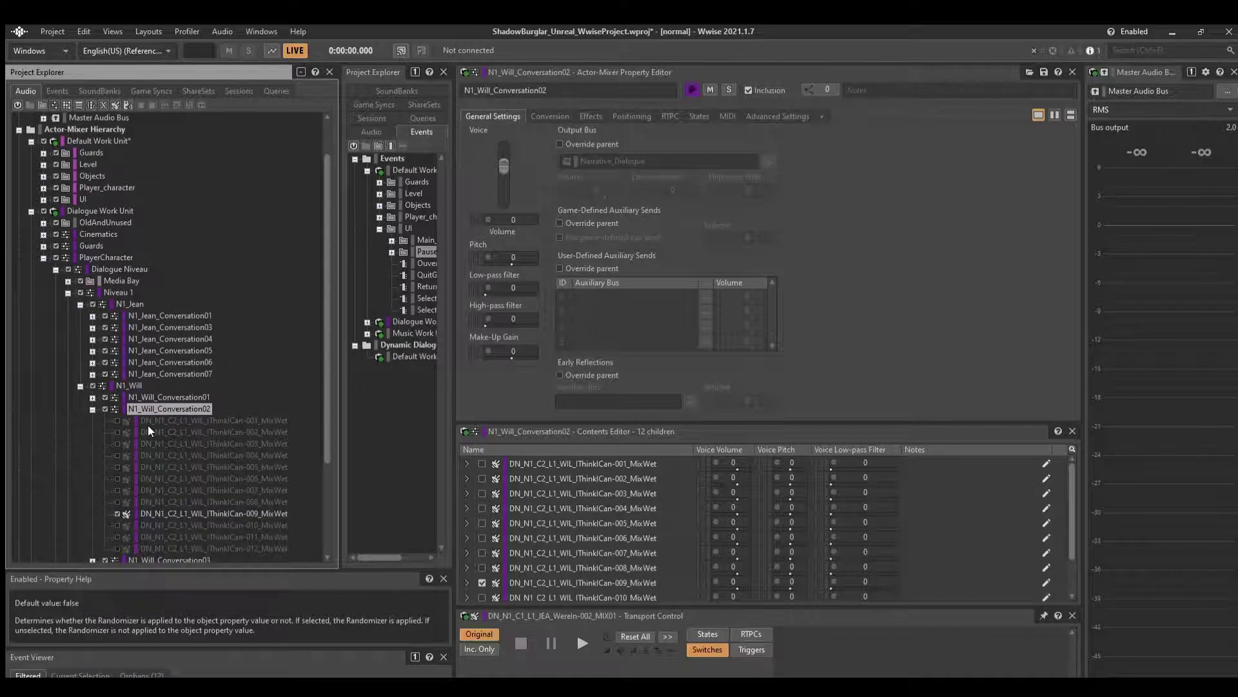
key("Down")
key("Down")
key("Down")
key("Down")
key("Down")
key("Down")
key("Down")
key("Down")
key("Down")
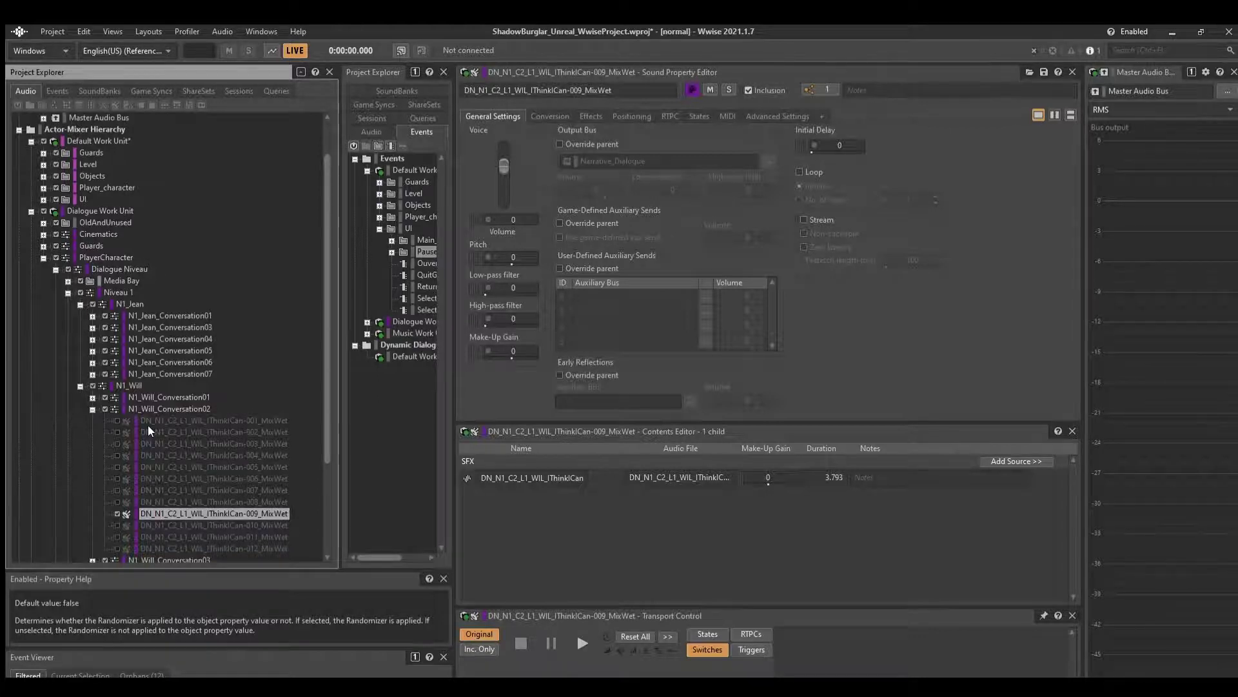
key("space")
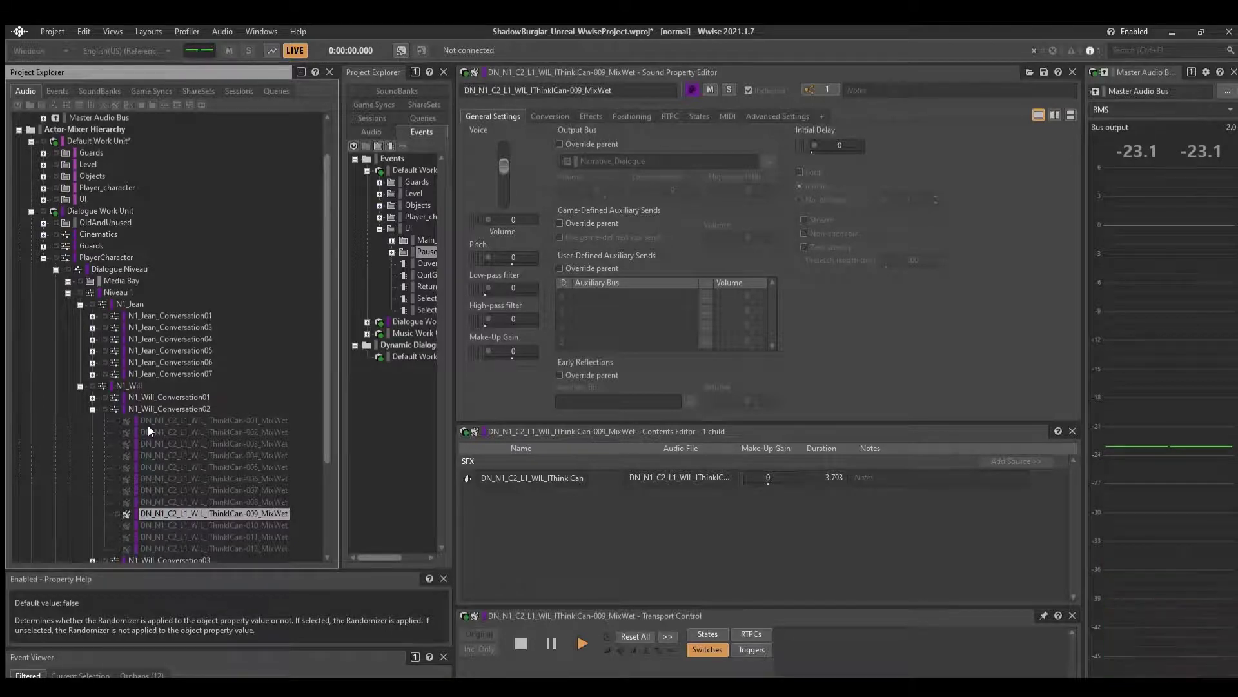
key("Up")
key("Up")
key("Up")
key("Up")
key("Up")
key("Up")
key("Up")
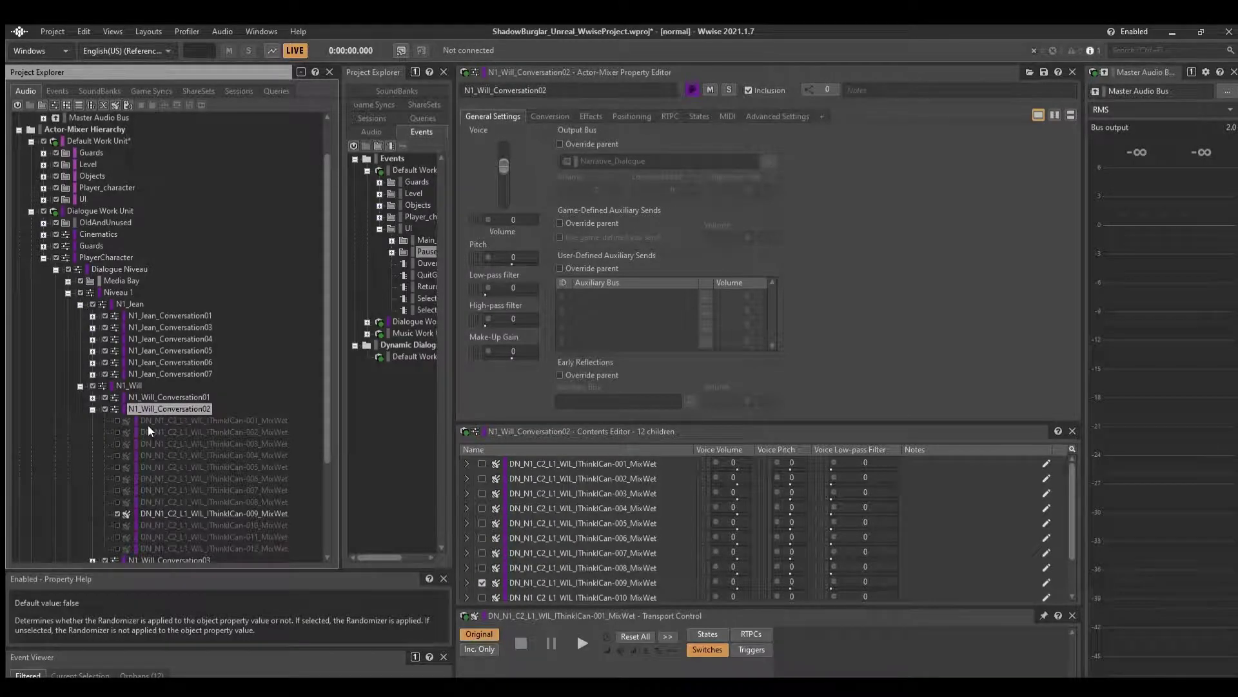
key("Left")
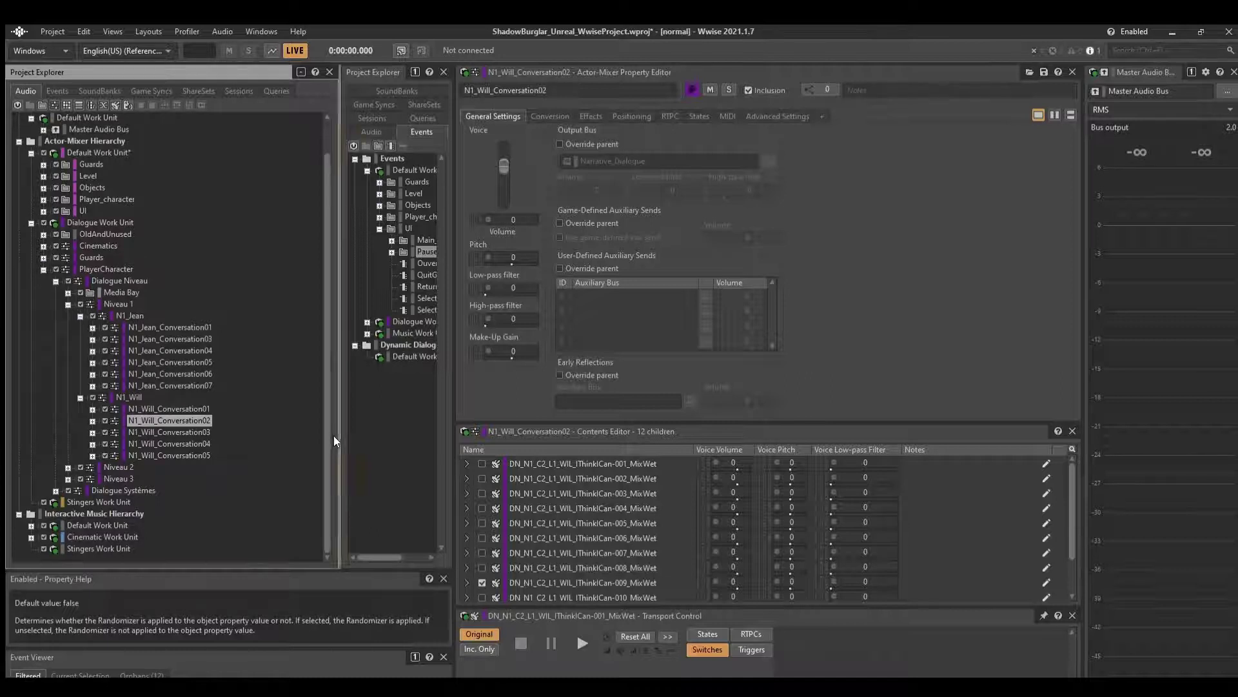
Resize the panels and expand Dialogue Work Unit > DialogueNiveau > Niveau1 in the Events tab.
left_click_drag(341, 437, 259, 446)
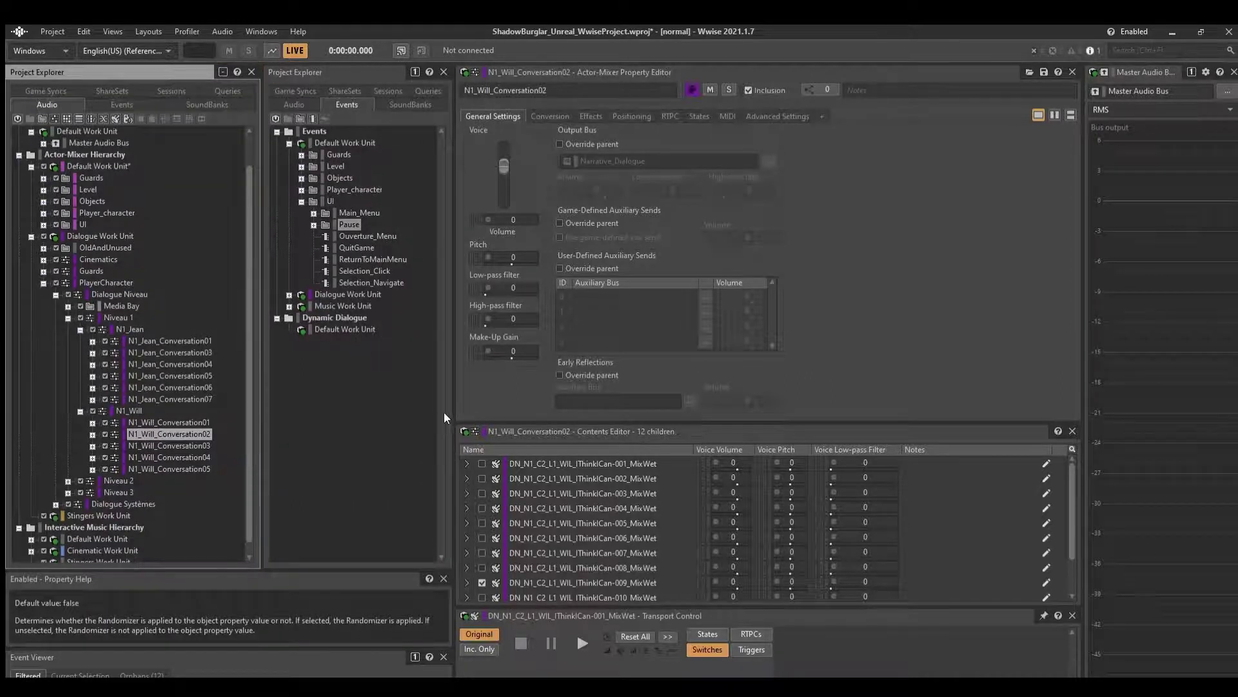
left_click_drag(454, 407, 520, 406)
left_click(301, 201)
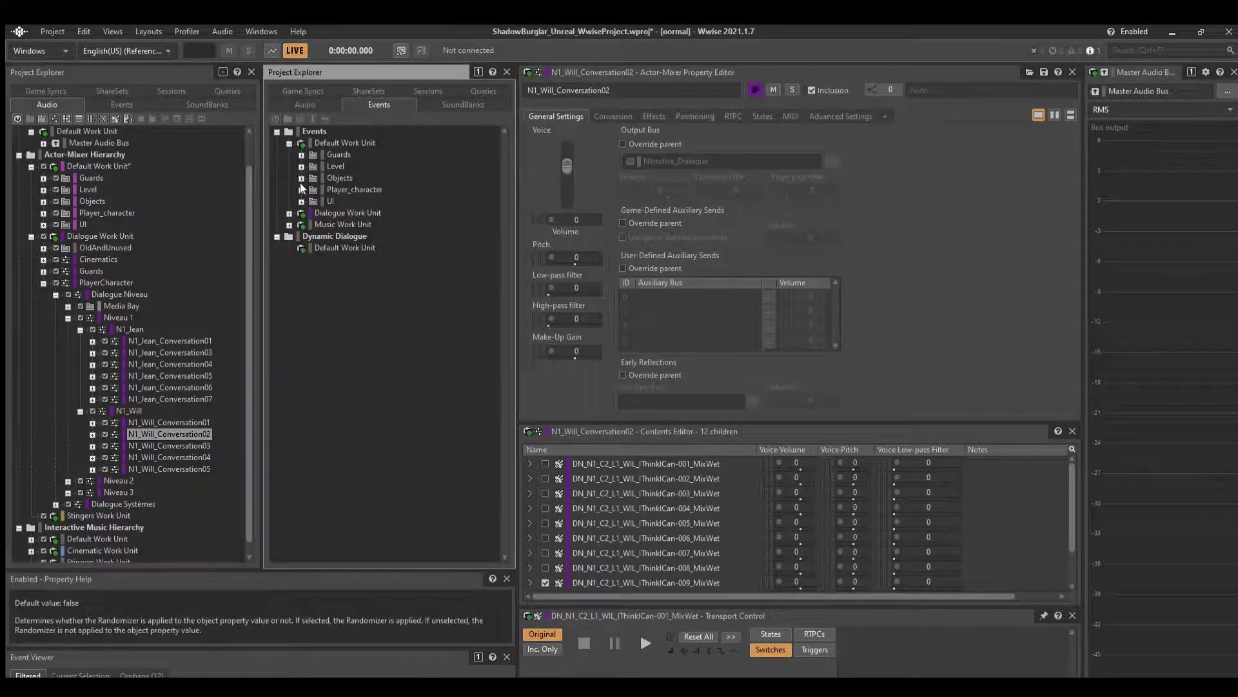
left_click(289, 212)
left_click(301, 236)
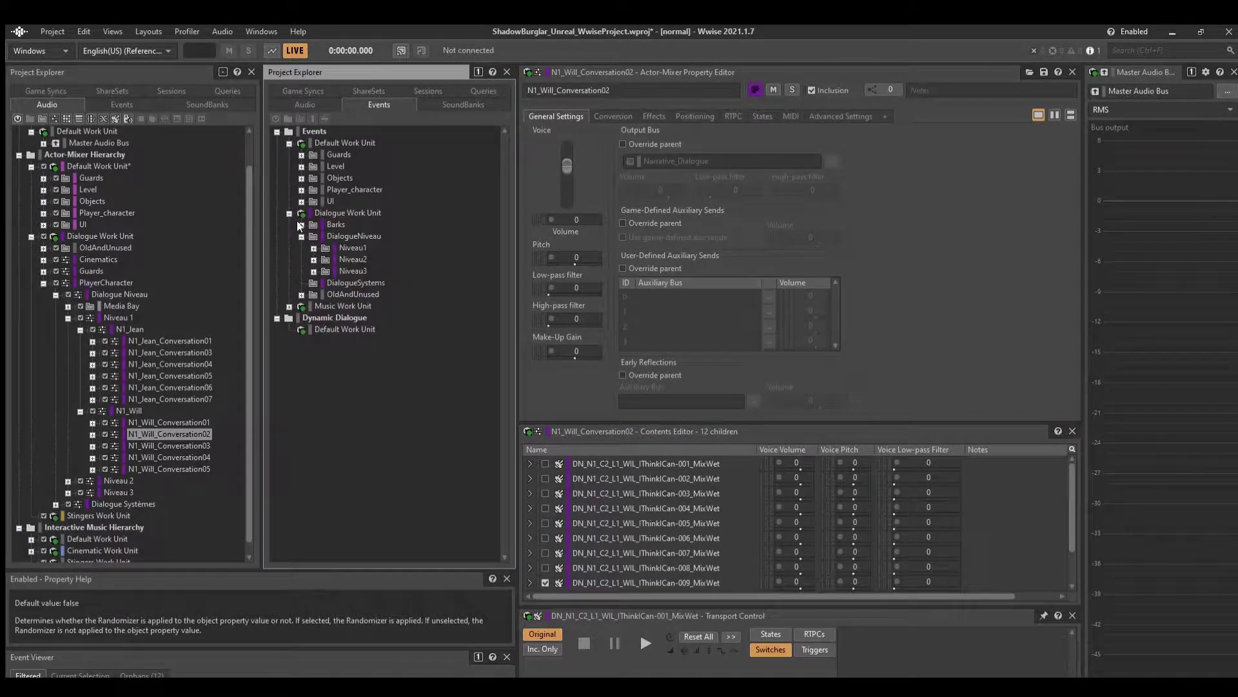
left_click(314, 248)
Step through the WereIn, IfWeCan and WeCantGet events, ending on TimeToGet.
key("Down")
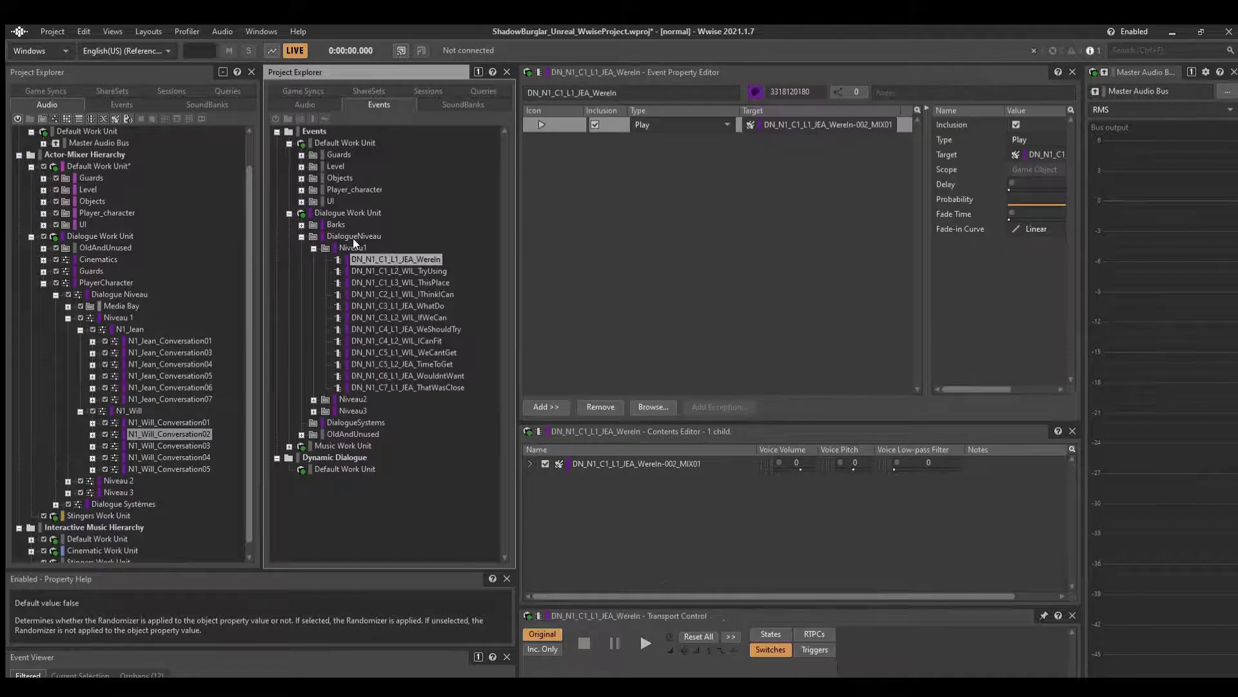
key("Down")
key("Down")
key("Down")
key("Down")
key("Down")
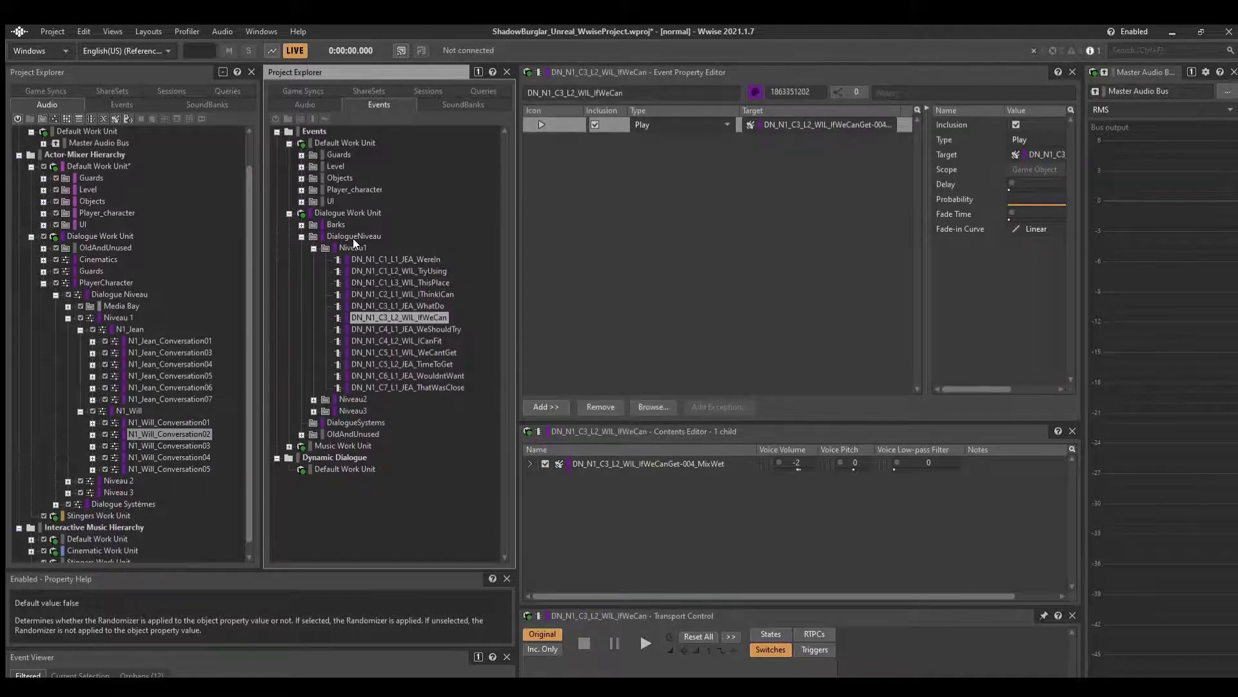
key("Up")
key("Up")
key("Up")
key("Up")
key("Up")
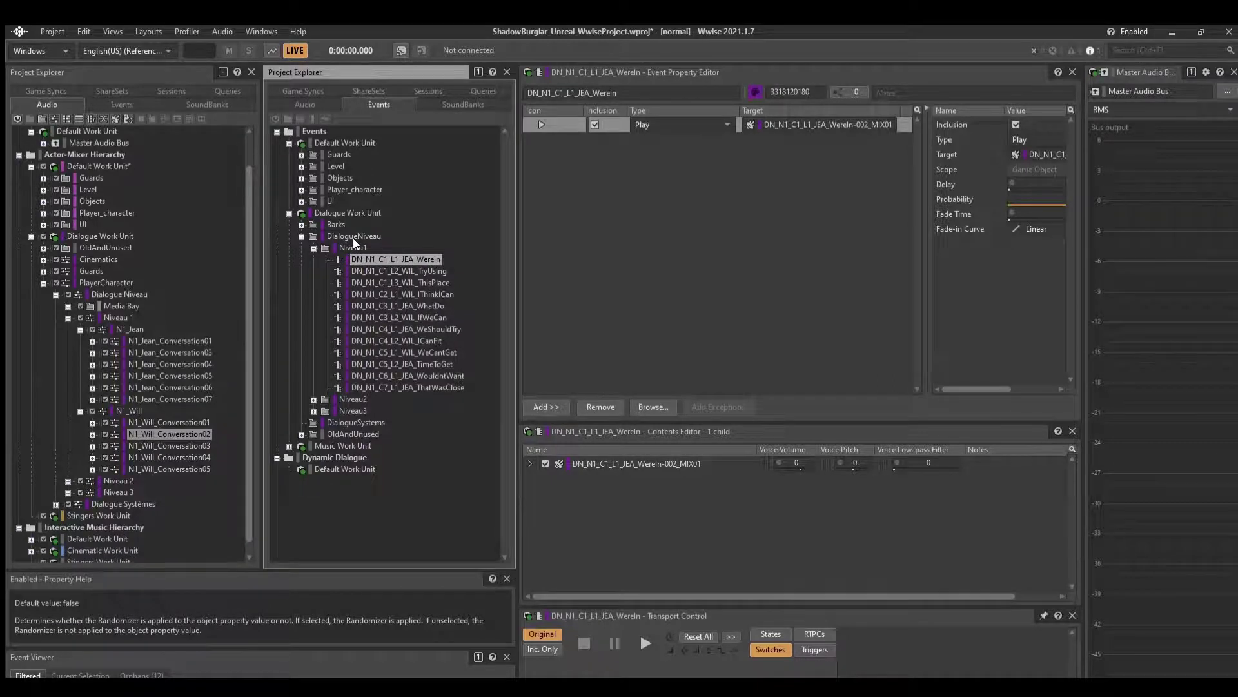
key("Down")
key("Down")
key("Down")
key("Down")
key("Down")
key("Down")
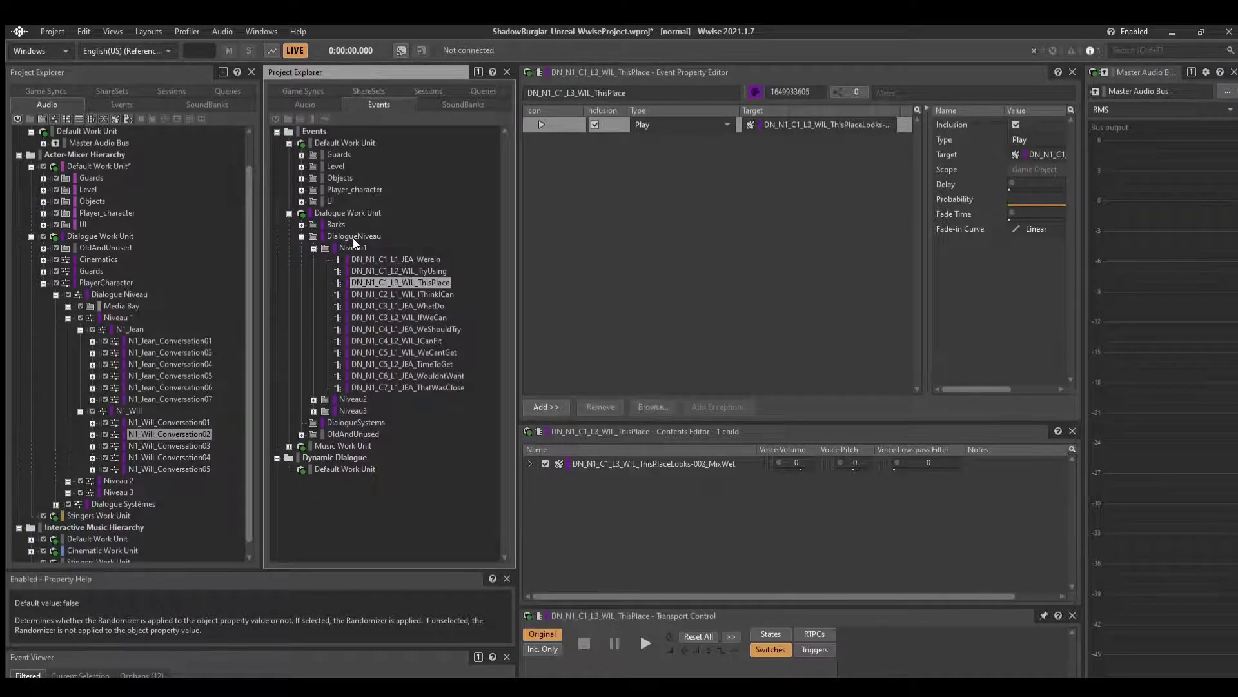
key("Down")
key("Down")
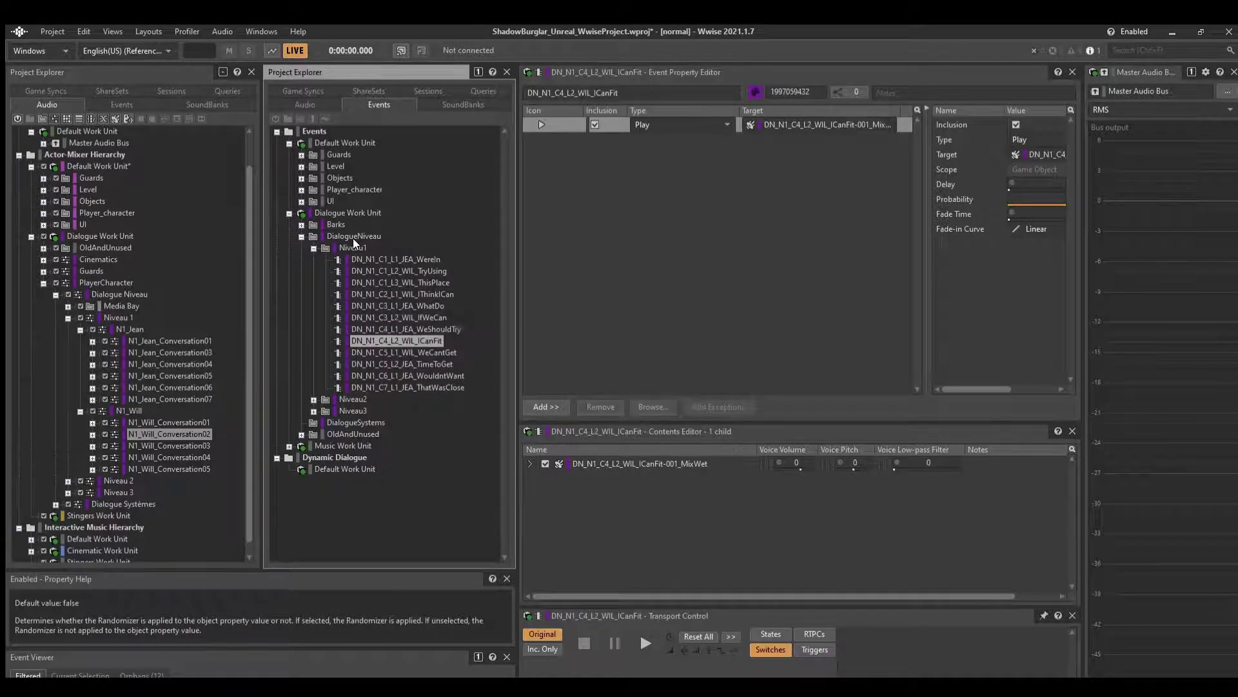
key("Down")
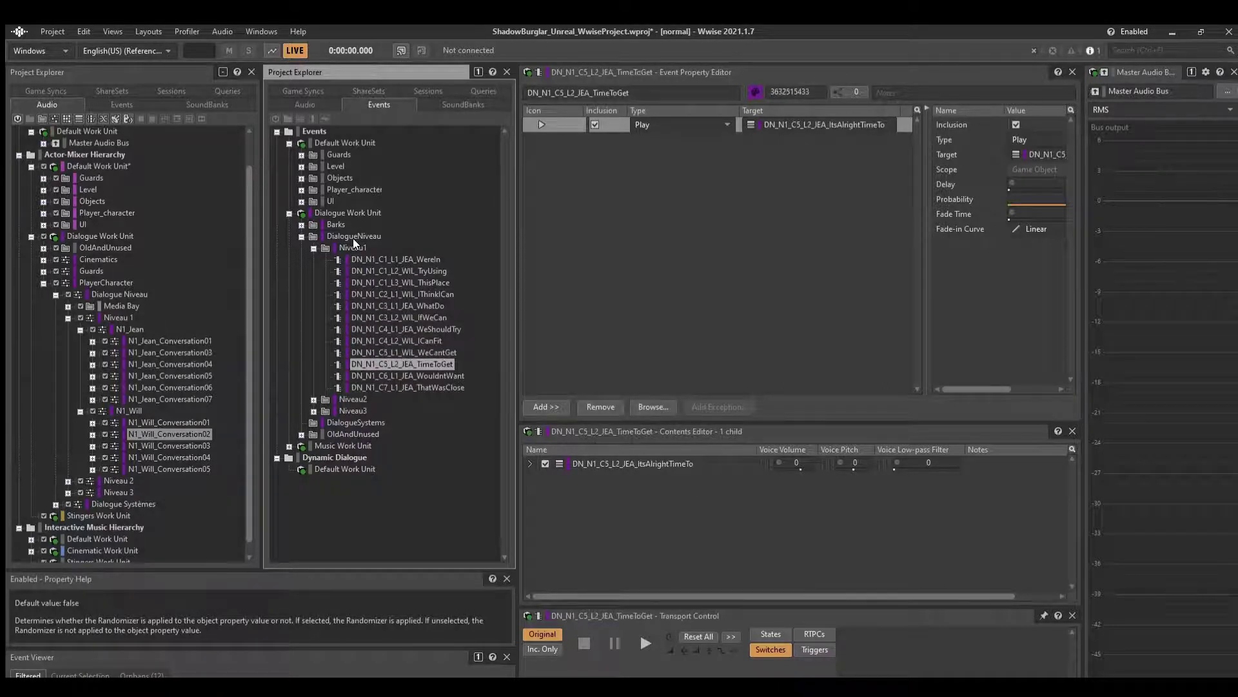
Widen both explorer trees and expand Jean Conversations 01, 03, 04, 06 and Will Conversation02.
scroll(80, 347, "down", 1)
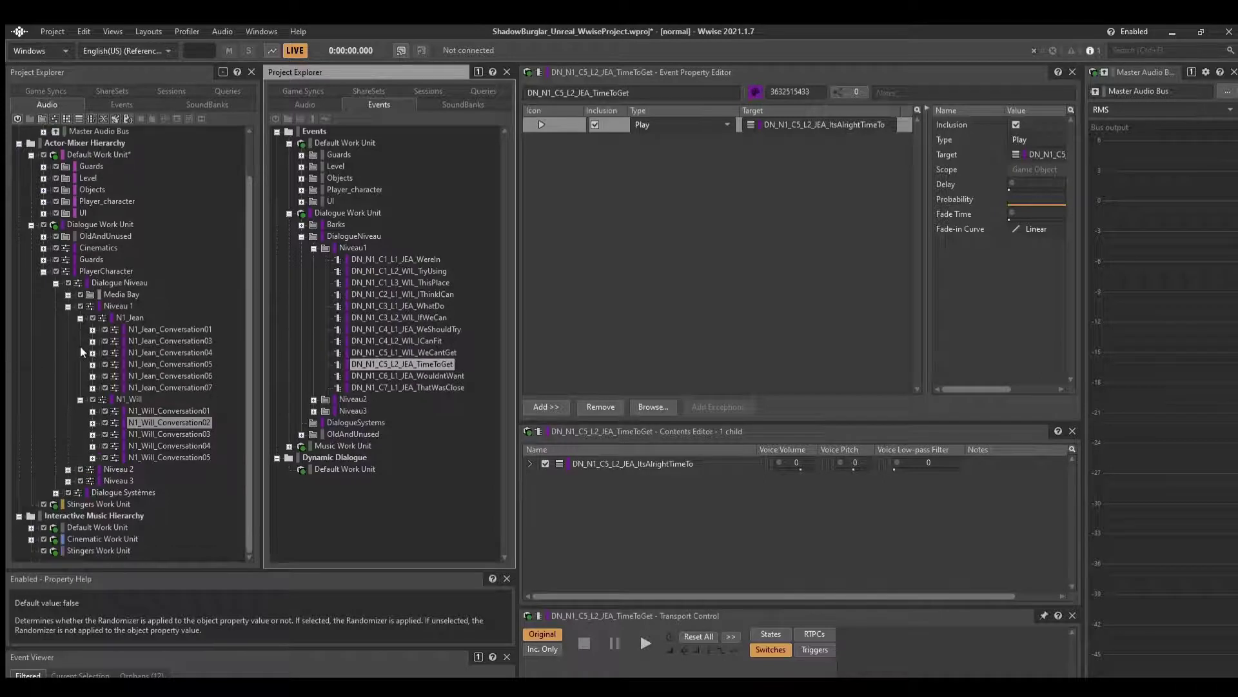
left_click(92, 329)
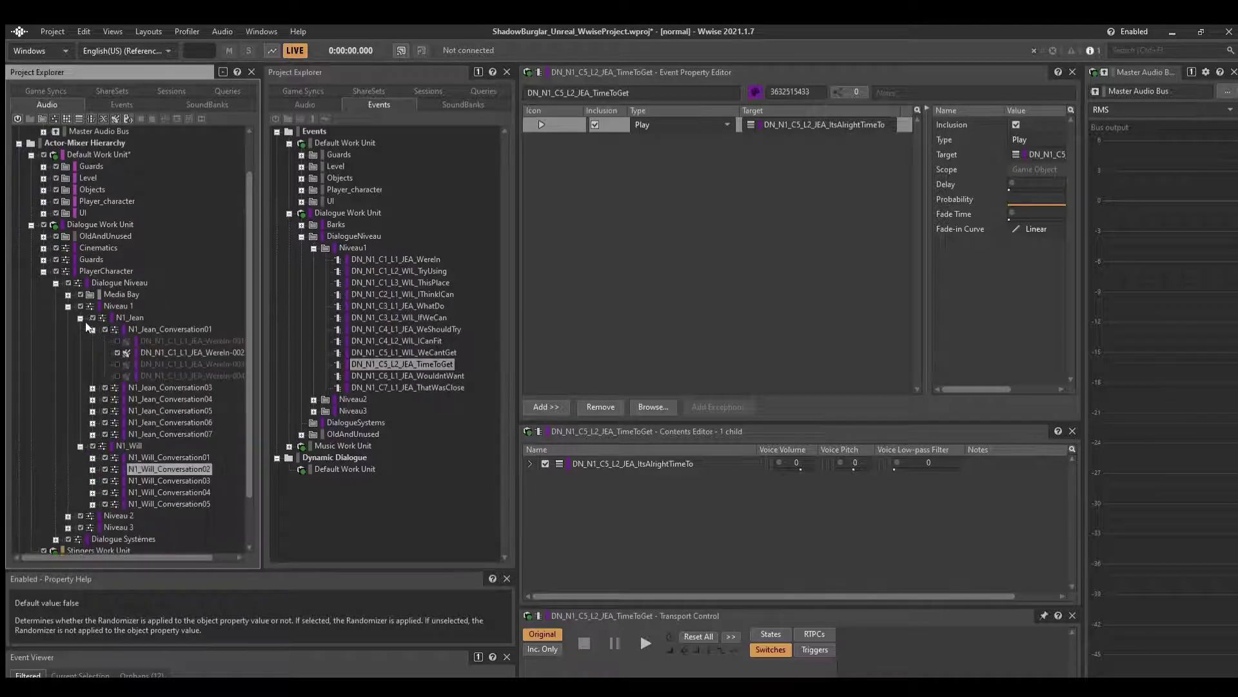
left_click(92, 387)
scroll(84, 440, "down", 2)
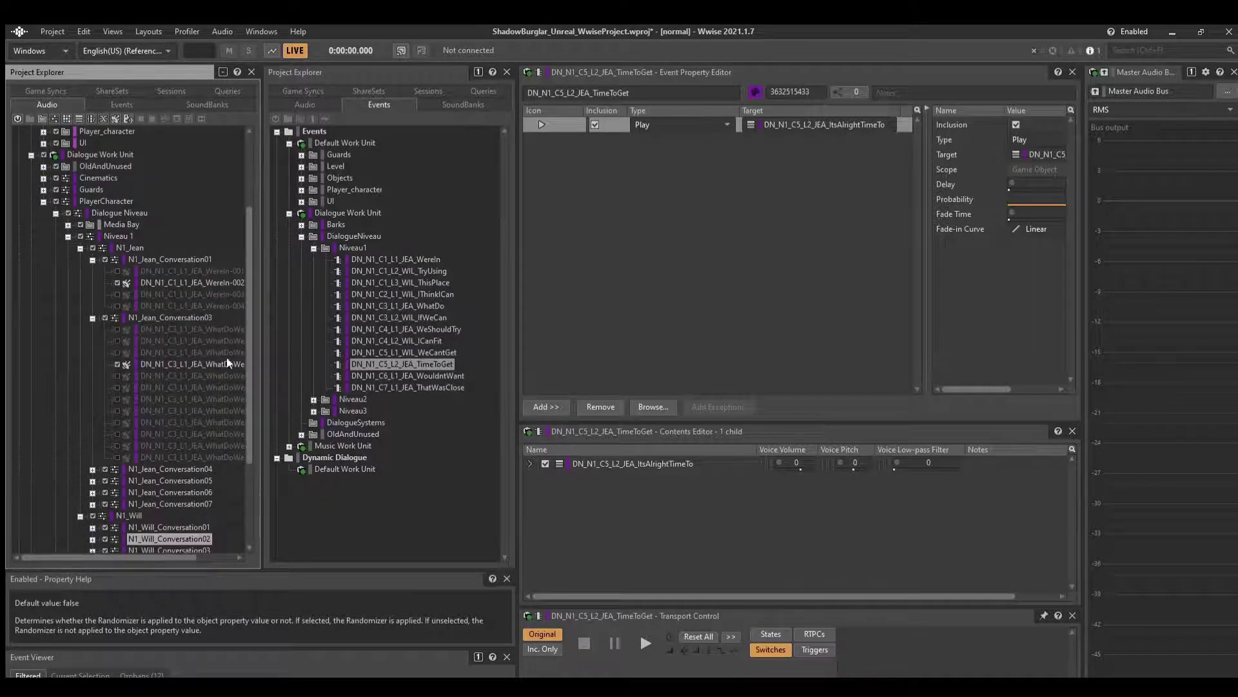
left_click_drag(263, 355, 342, 355)
left_click_drag(516, 318, 628, 326)
scroll(164, 321, "down", 3)
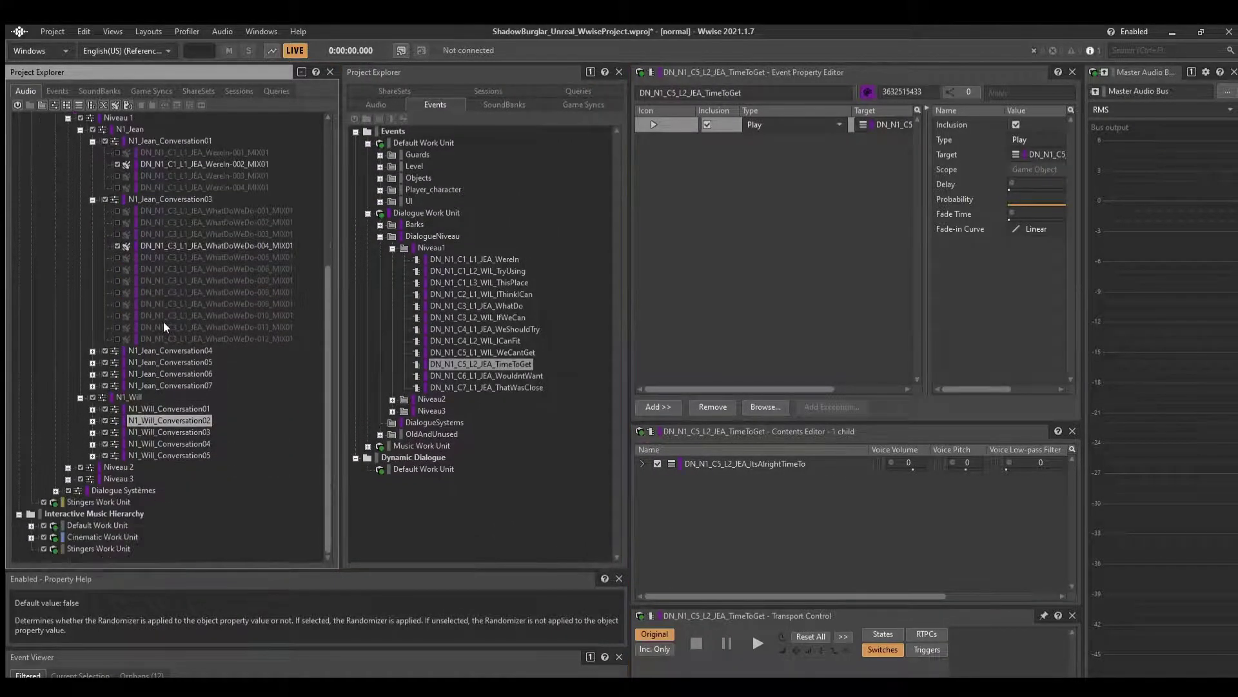
left_click(92, 351)
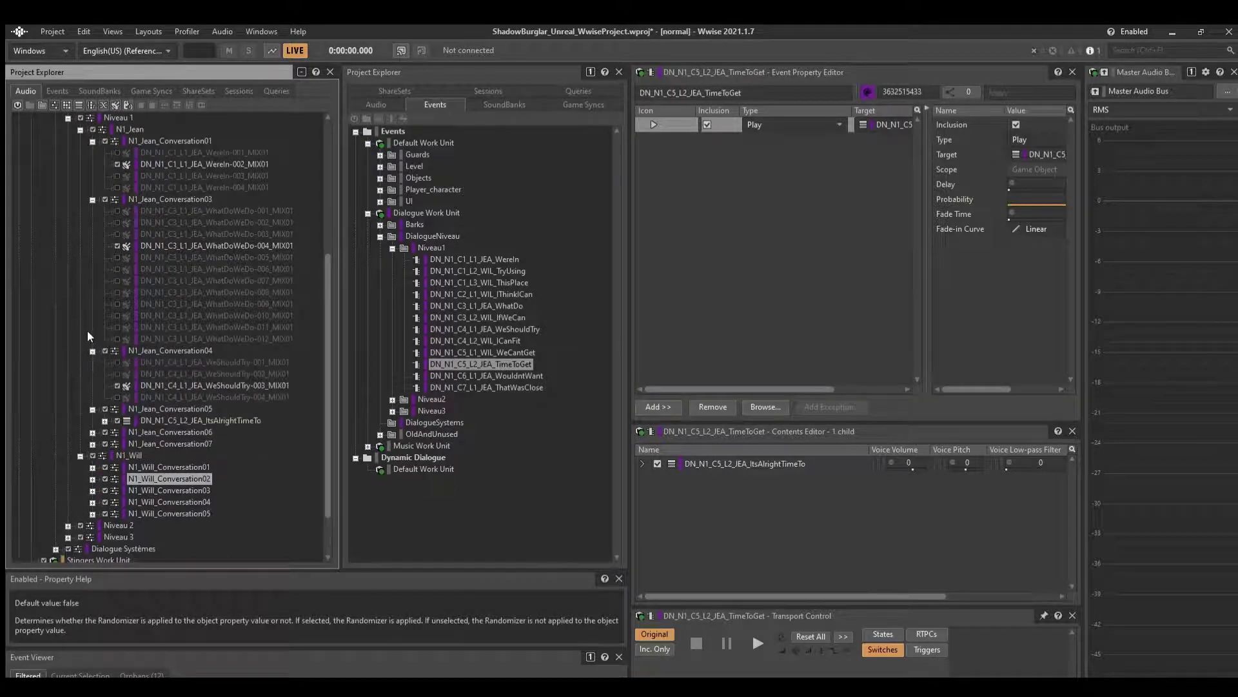
left_click(92, 432)
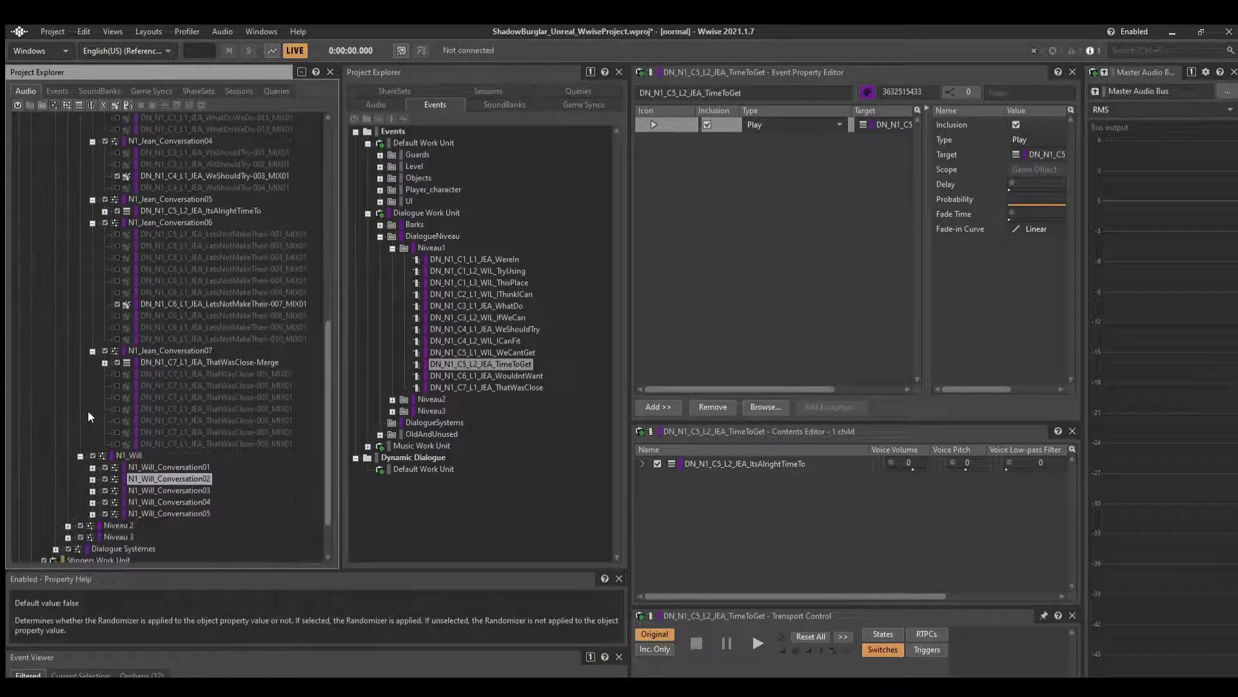
left_click(93, 478)
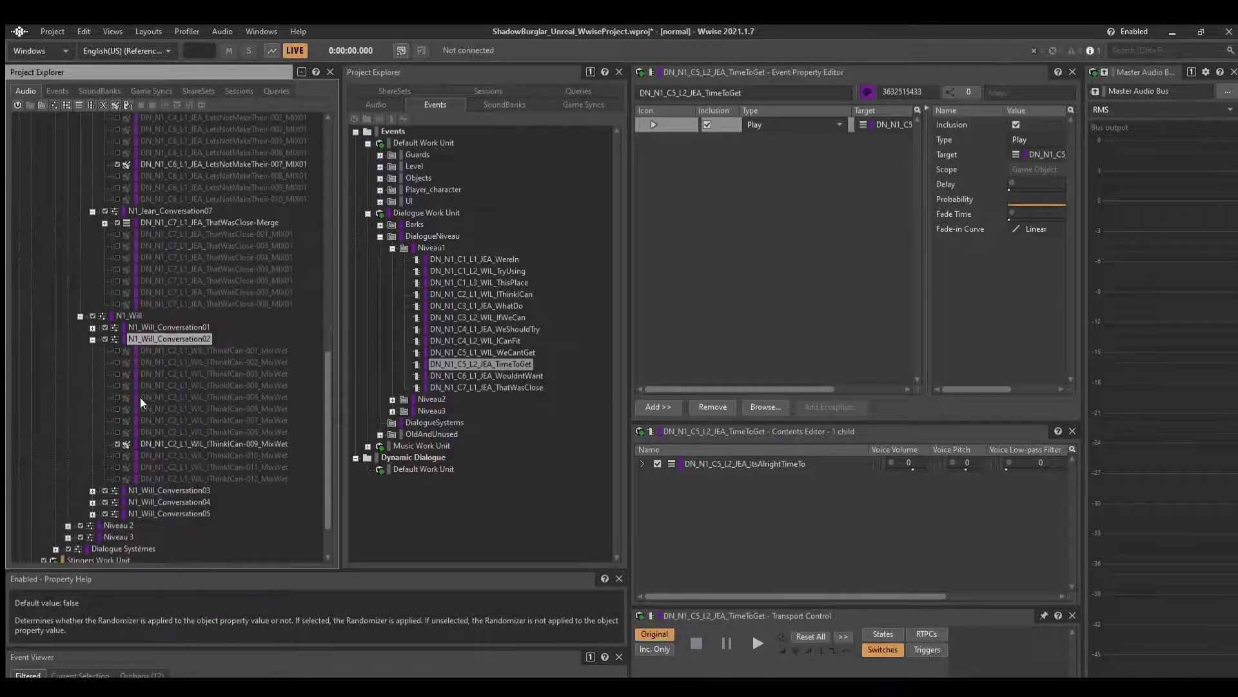
Select the IThinkICan-009, ThatWasClose-Merge, LetsNotMakeTheir-007 and WeShouldTry-003 takes.
left_click(206, 443)
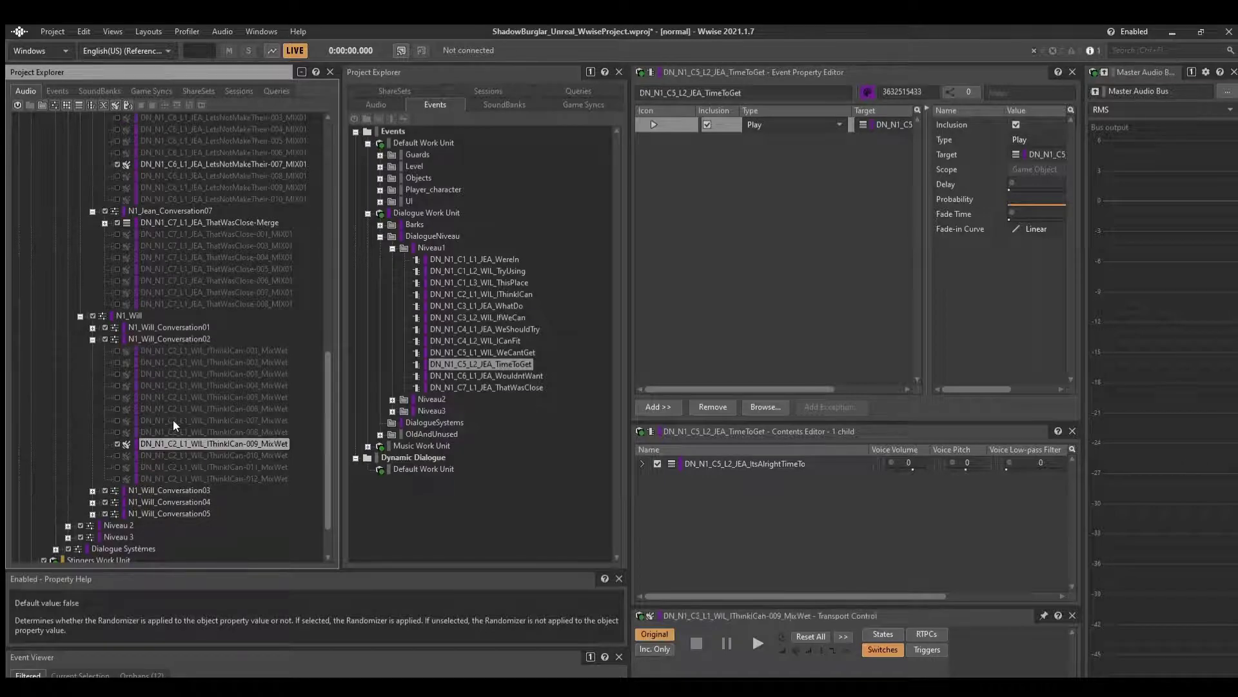
left_click(197, 222)
scroll(199, 260, "up", 5)
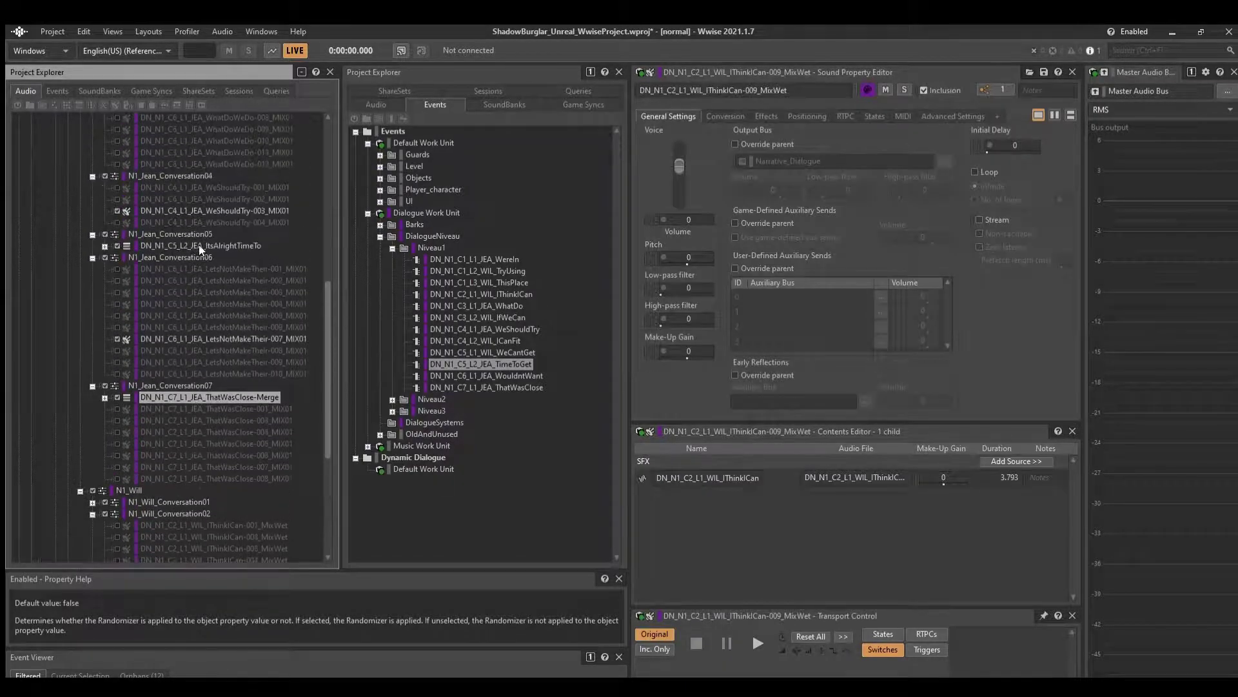
left_click(203, 339, "ctrl")
left_click(183, 210, "ctrl")
scroll(183, 195, "up", 5)
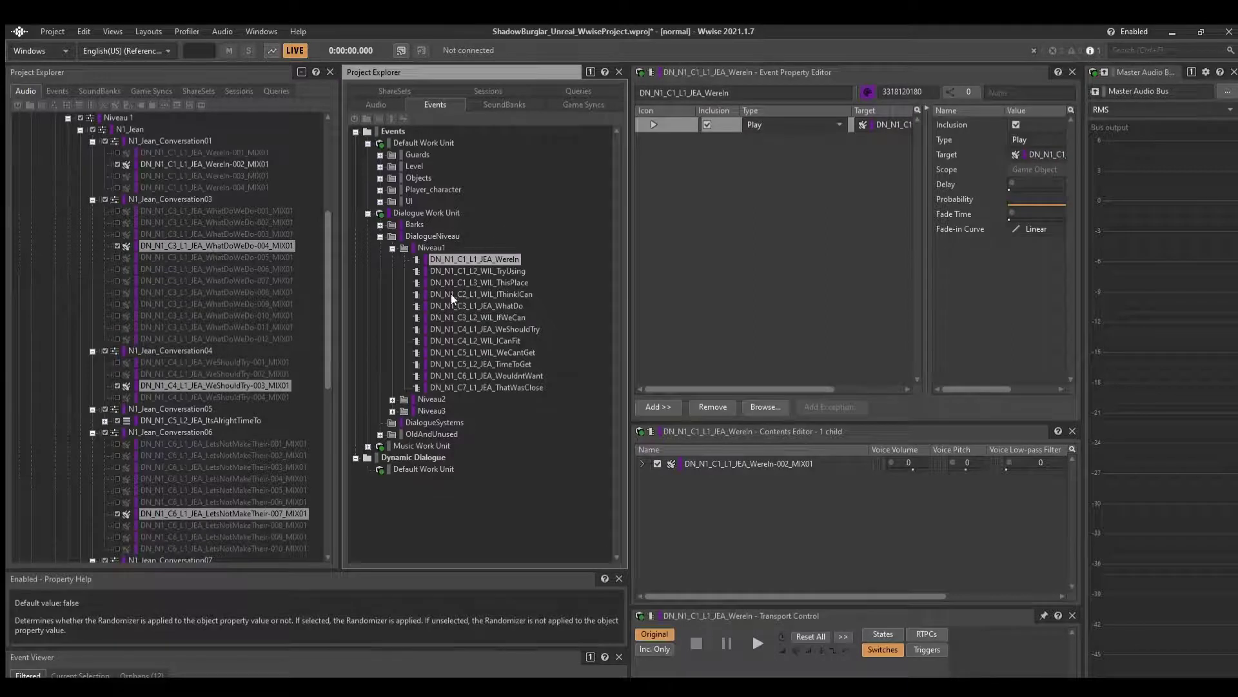
Select all 12 Niveau1 events from WereIn through ThatWasClose.
left_click(470, 363)
key("Up")
key("Up")
key("Up")
key("Up")
key("Up")
key("Up")
key("Up")
key("Up")
key("Up")
left_click(485, 375, "shift")
key("Down")
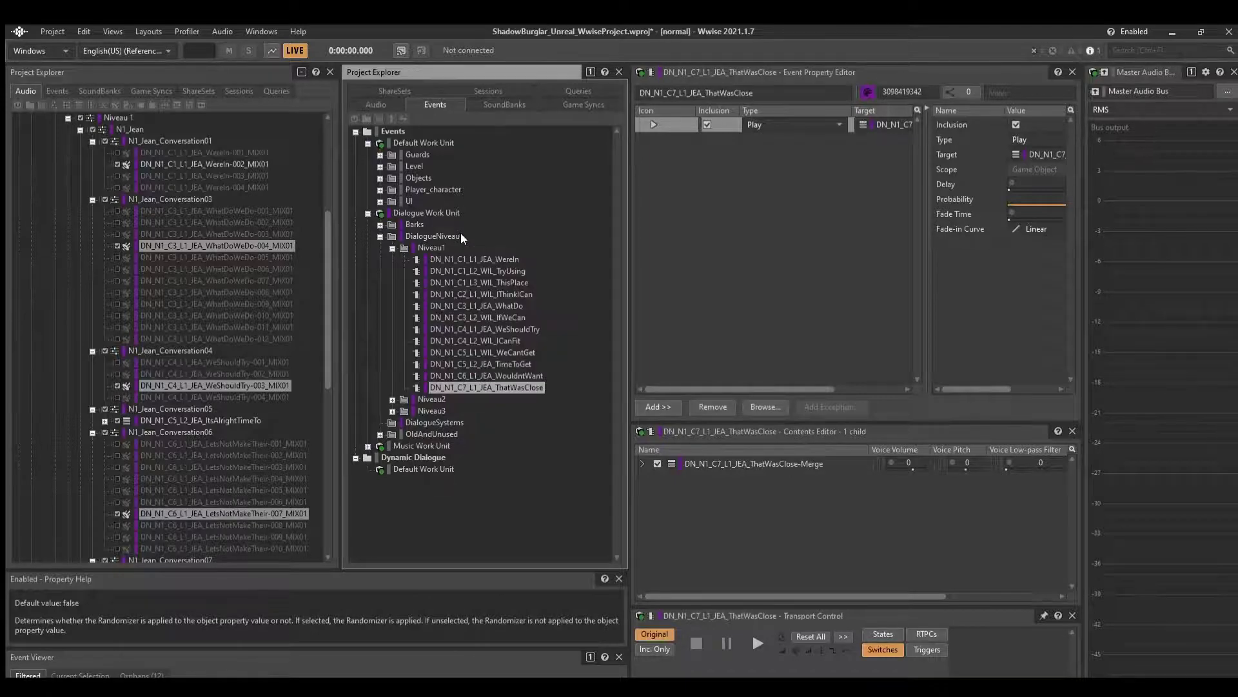
left_click(463, 258, "shift")
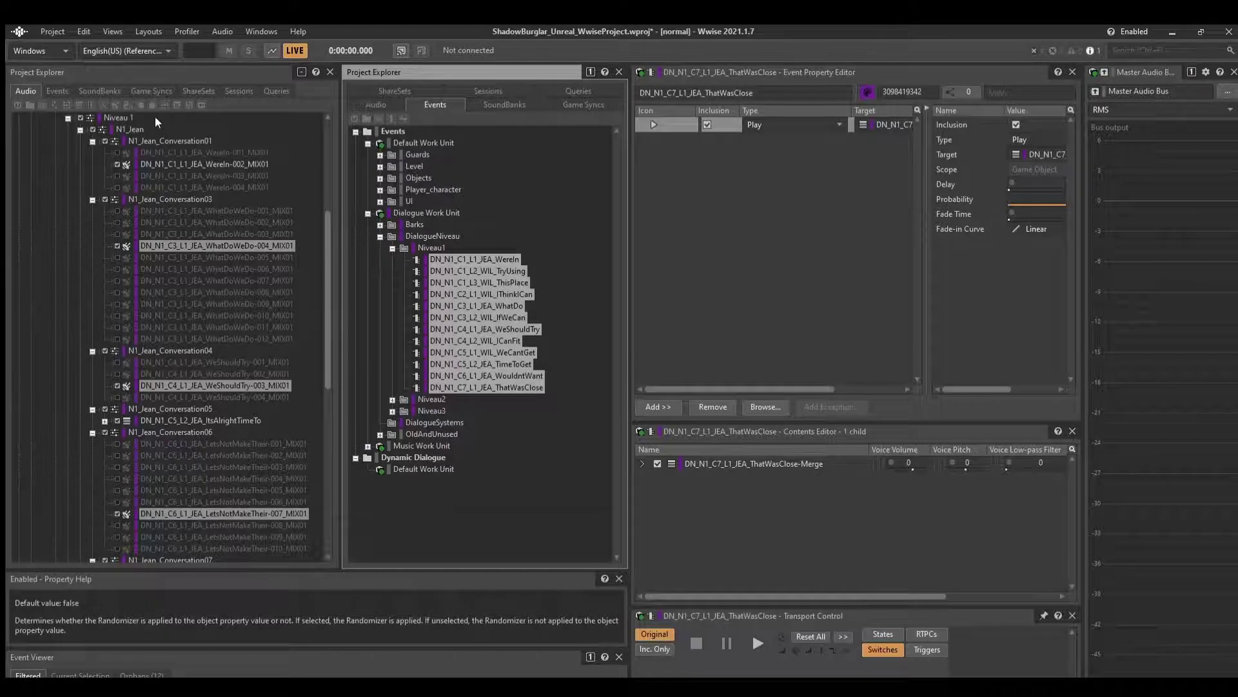
Collapse the expanded Jean conversations through Conversation07, then N1_Will.
left_click(145, 138)
key("Left")
key("Down")
key("Left")
key("Down")
key("Left")
key("Down")
key("Left")
key("Down")
key("Left")
key("Down")
key("Left")
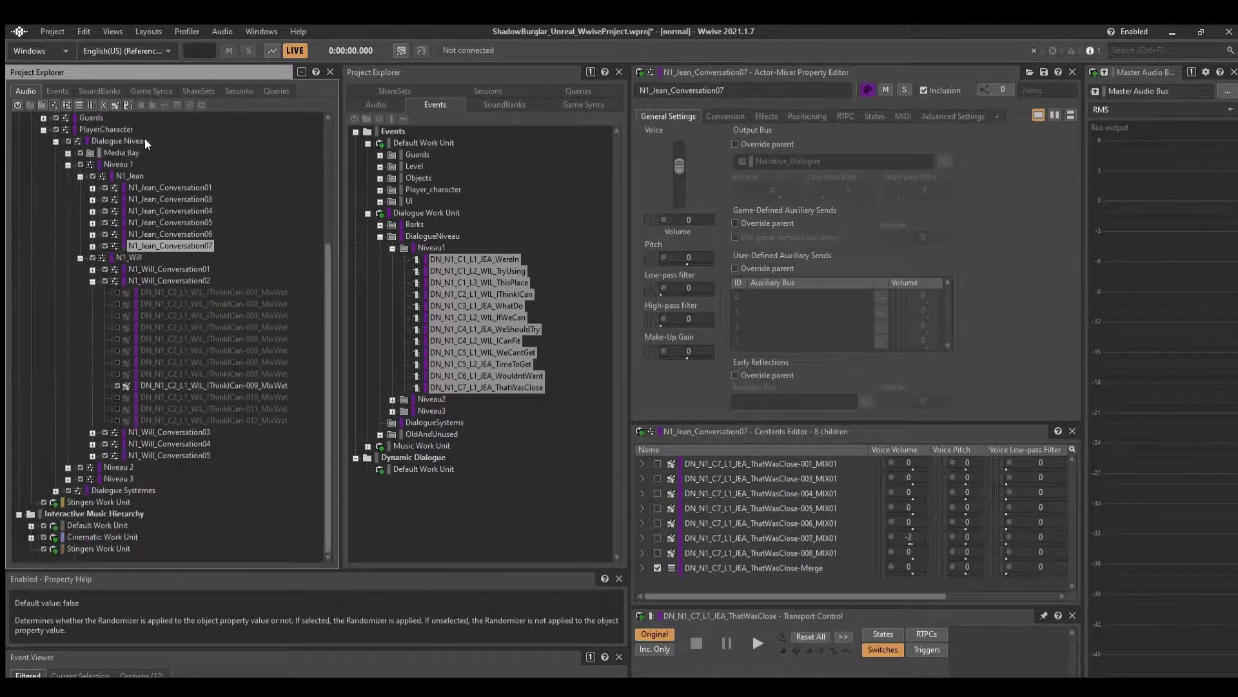
key("Down")
key("Down")
key("Up")
key("Left")
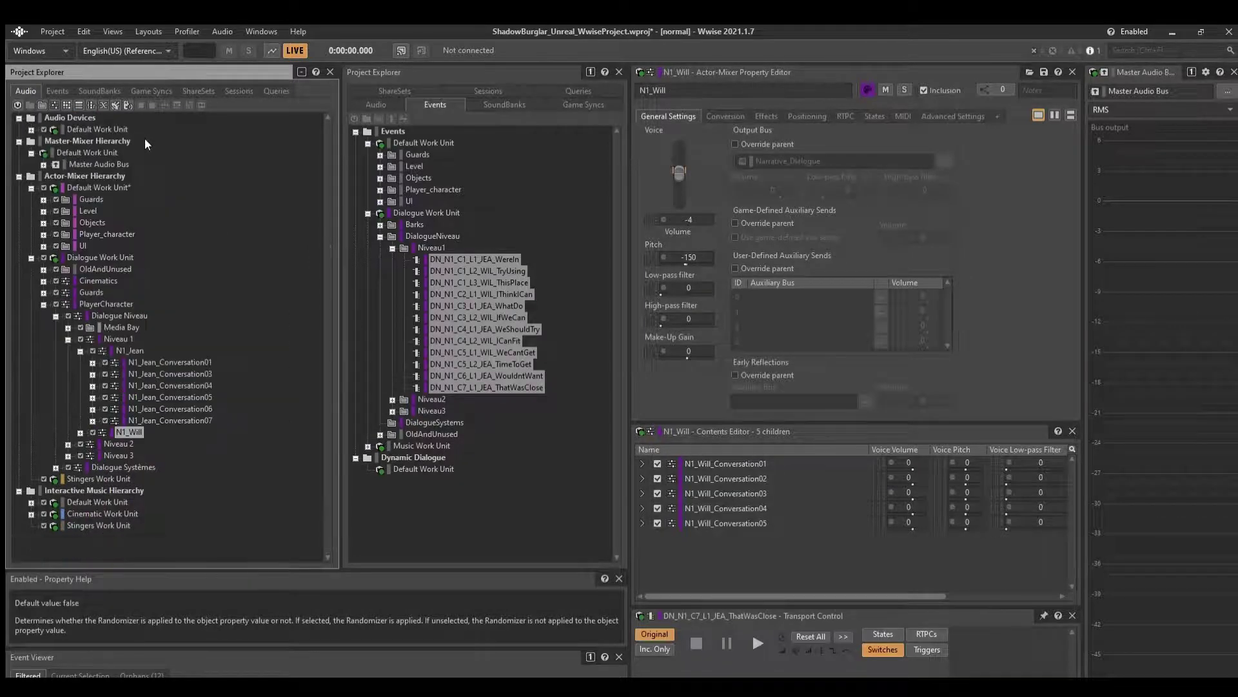
Collapse N1_Jean, Niveau 1 and the Niveau1 events folder.
key("Up")
key("Left")
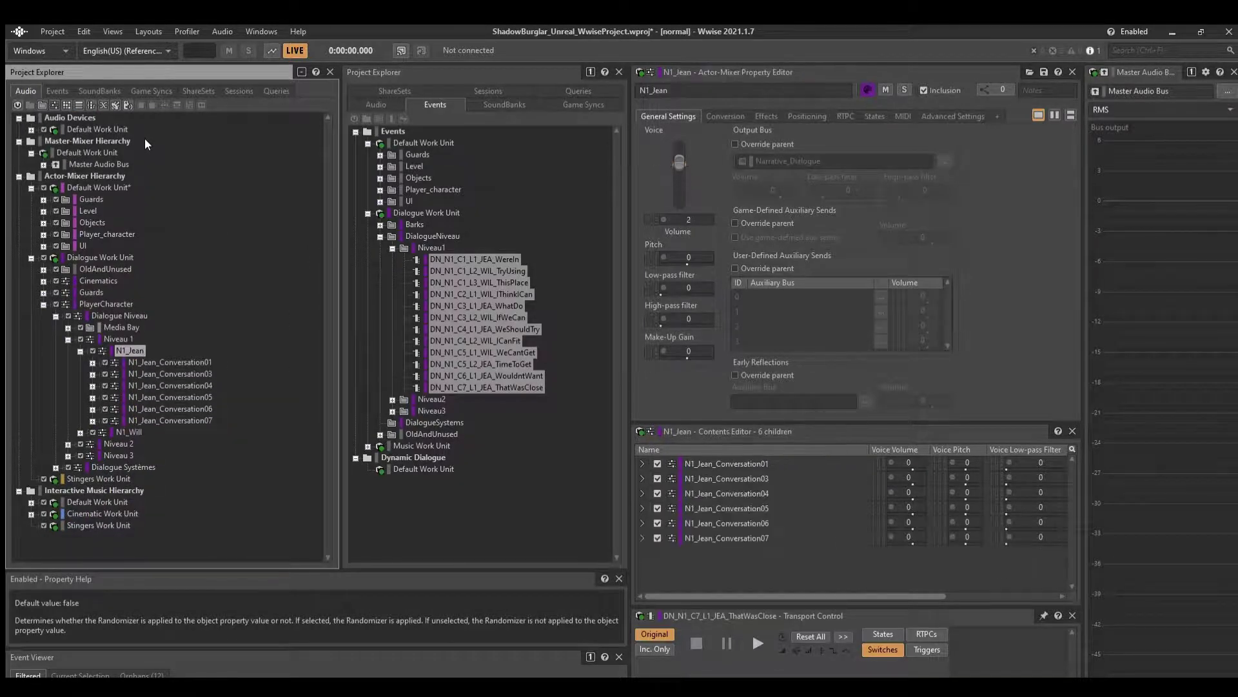
key("Left")
key("Left")
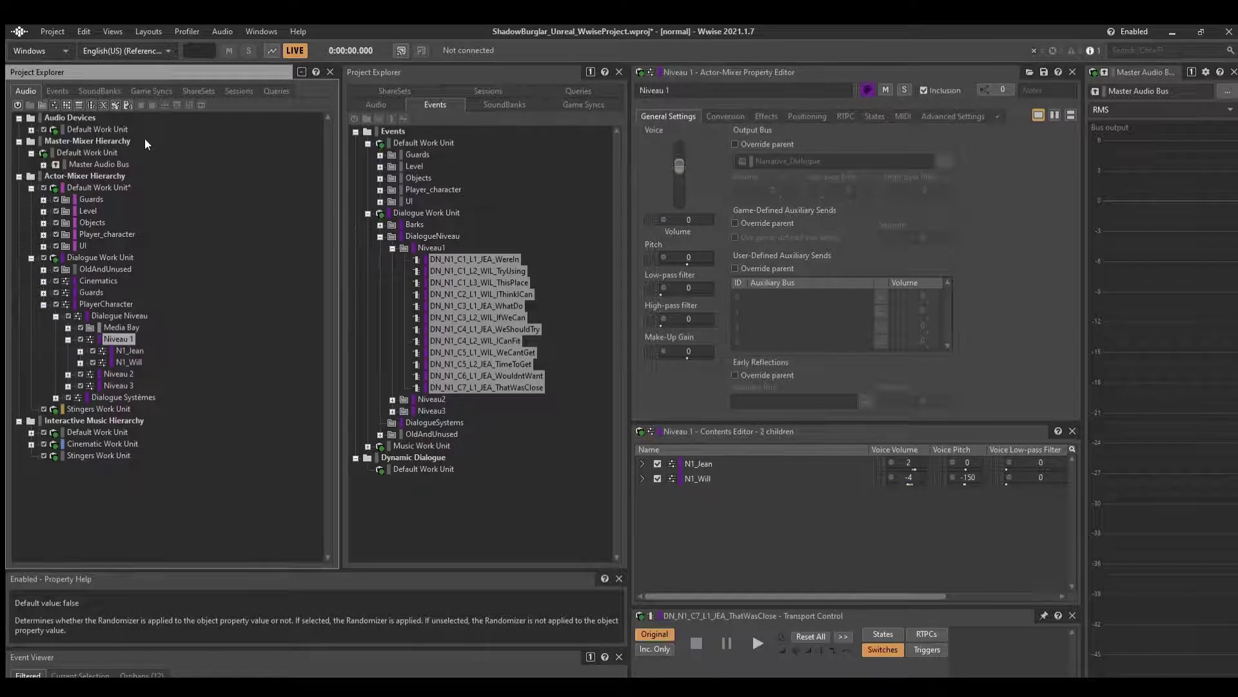
key("Up")
key("Down")
key("Left")
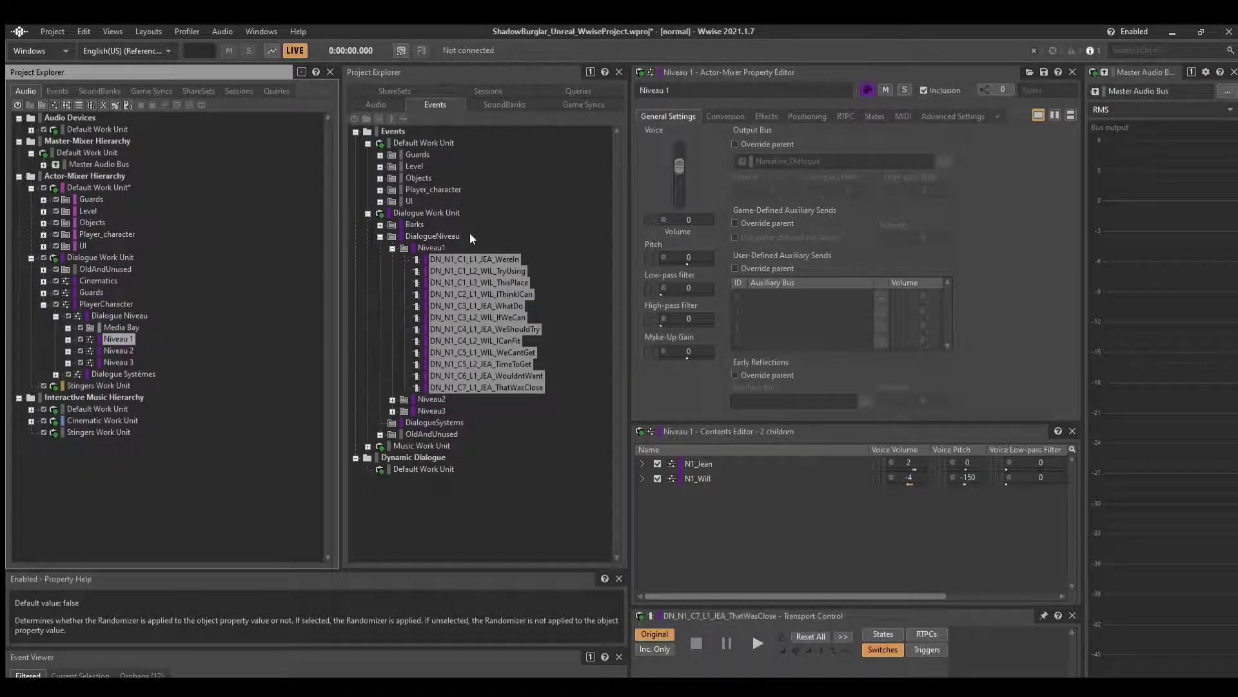
key("Left")
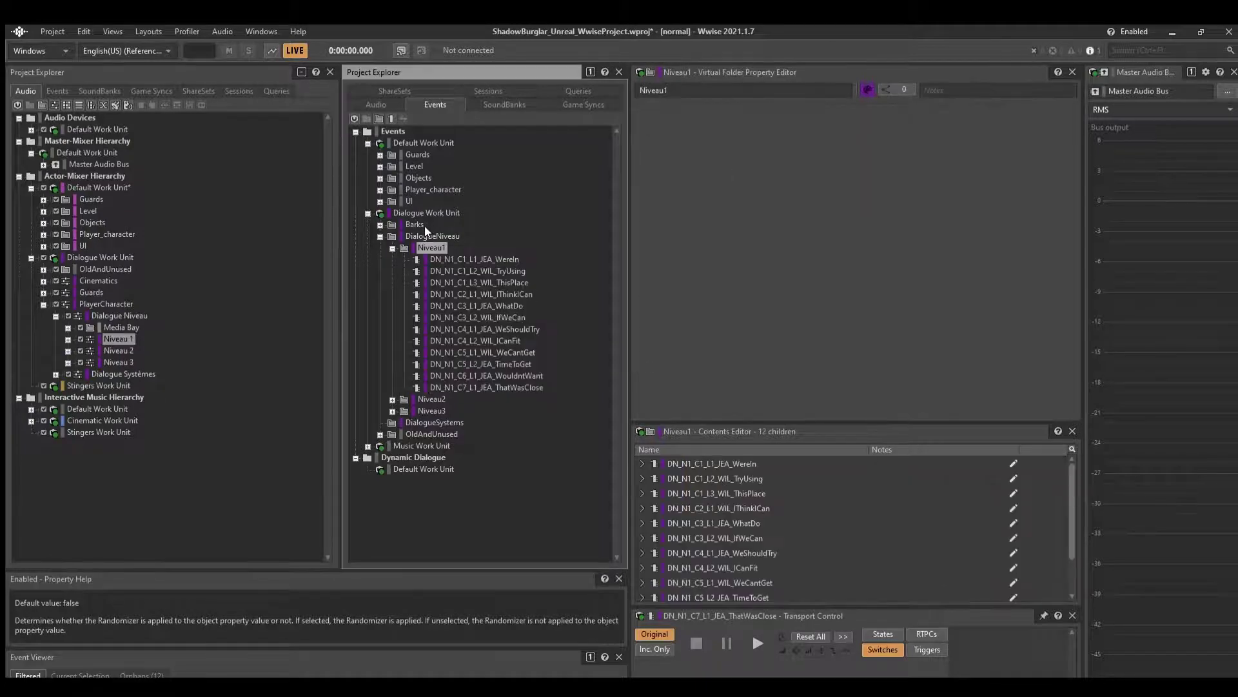
key("Left")
key("Left")
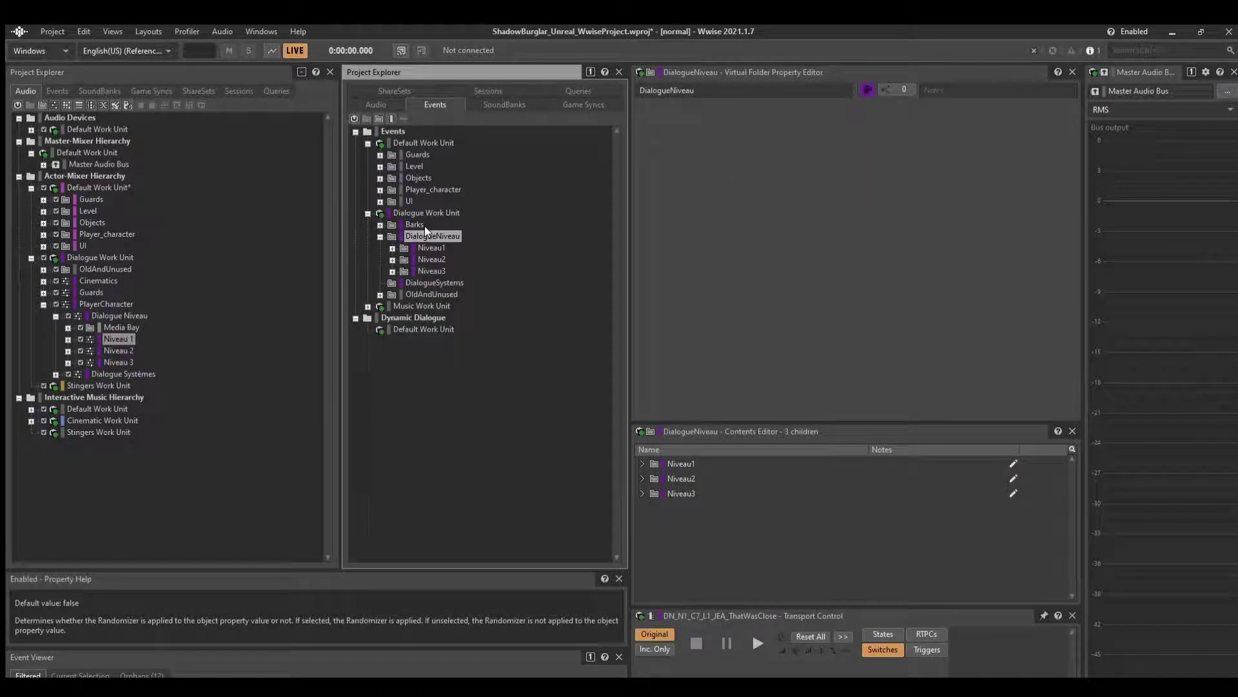
key("Left")
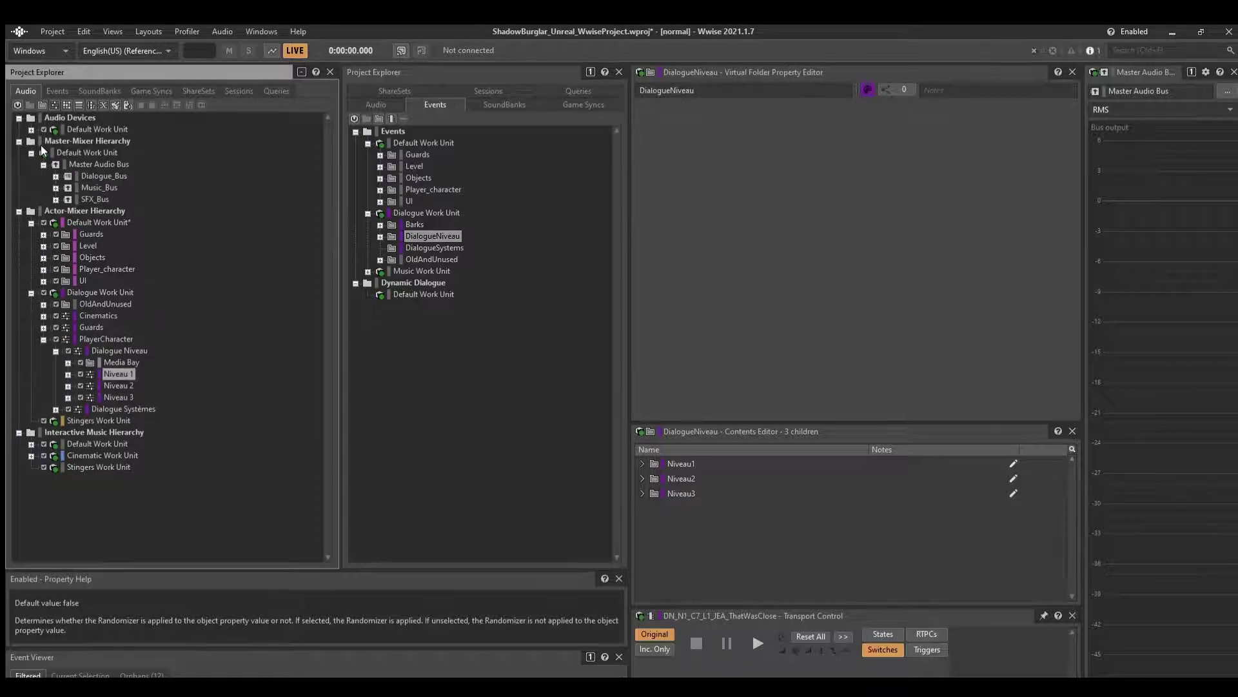
Expand Master Audio Bus, then show Dialogue_Bus's Dialogue_Volume RTPC curve in a widened editor.
left_click(97, 152)
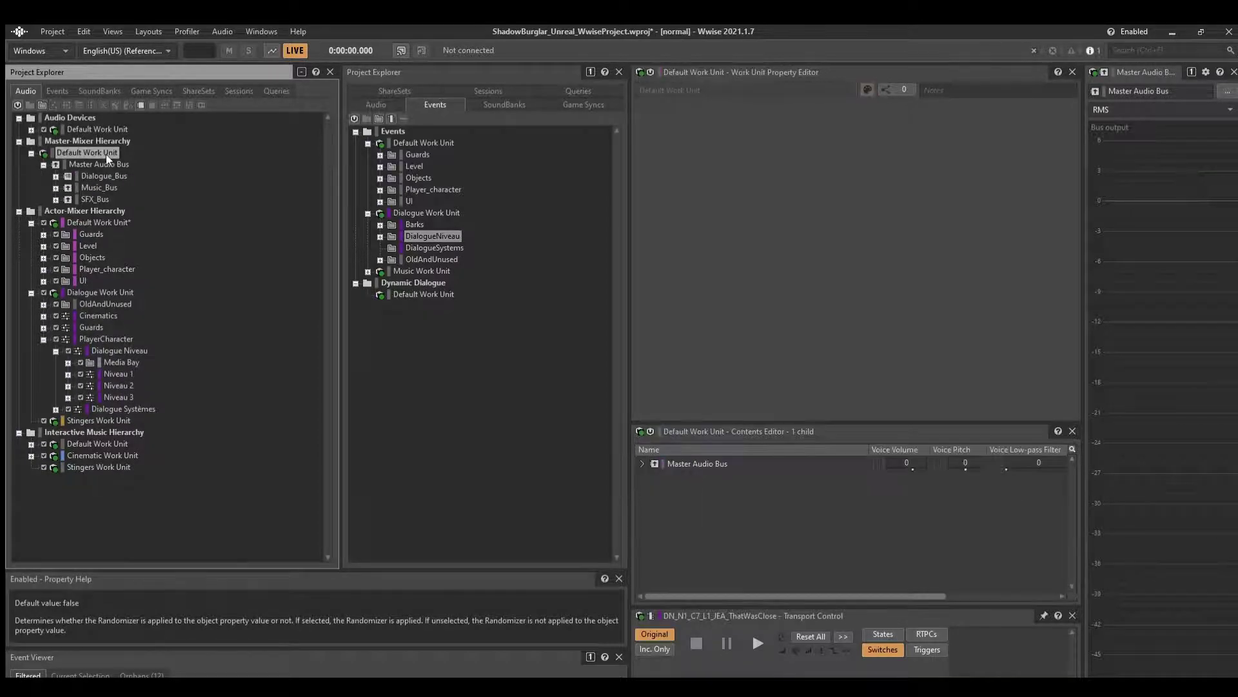
left_click(105, 162)
left_click(106, 154)
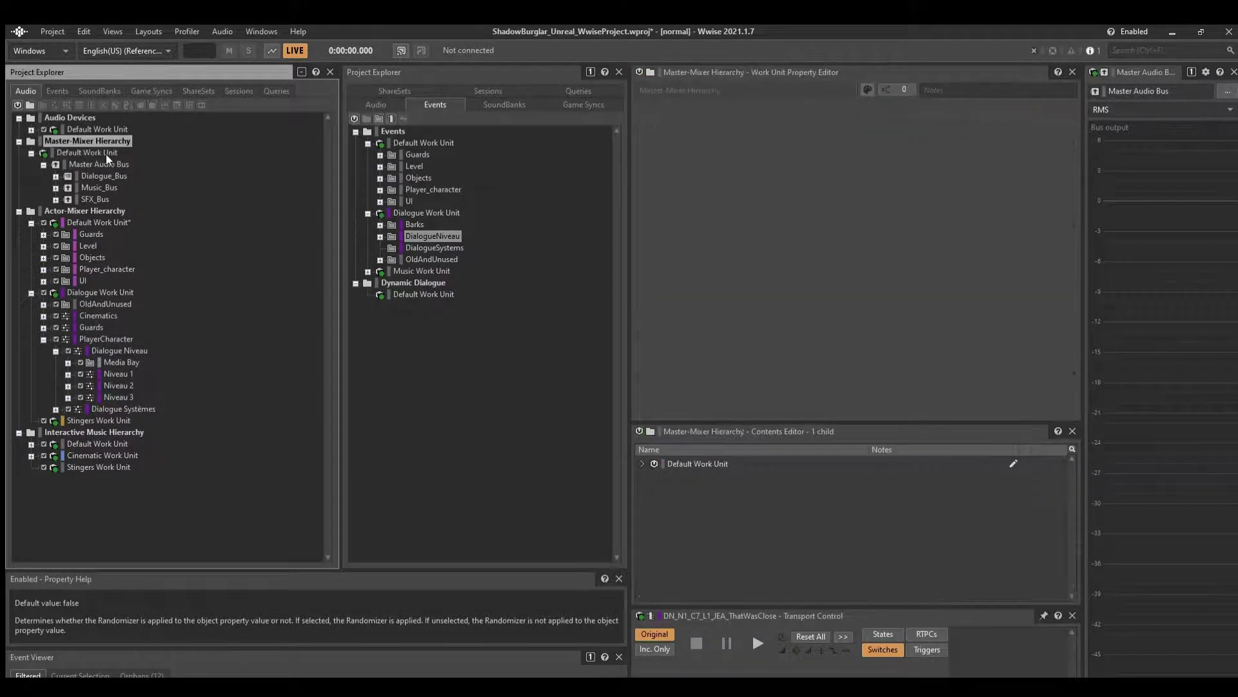
key("Down")
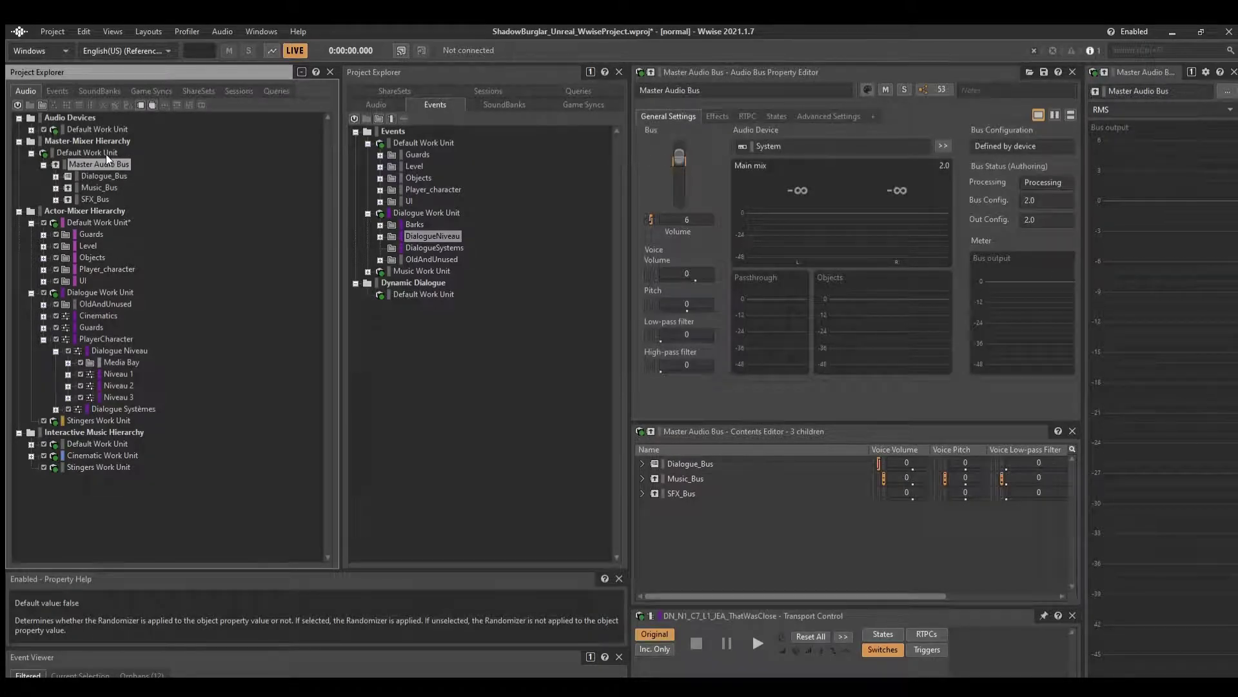
key("Down")
key("Down")
key("Down")
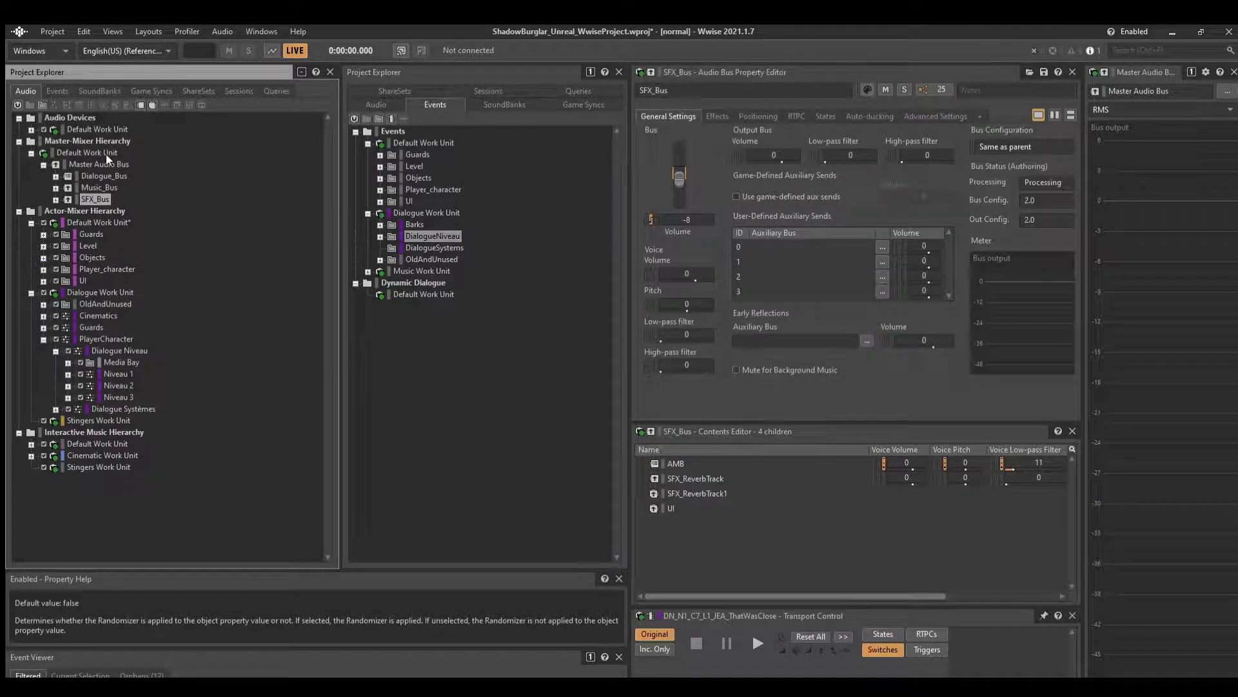
key("Up")
key("Up")
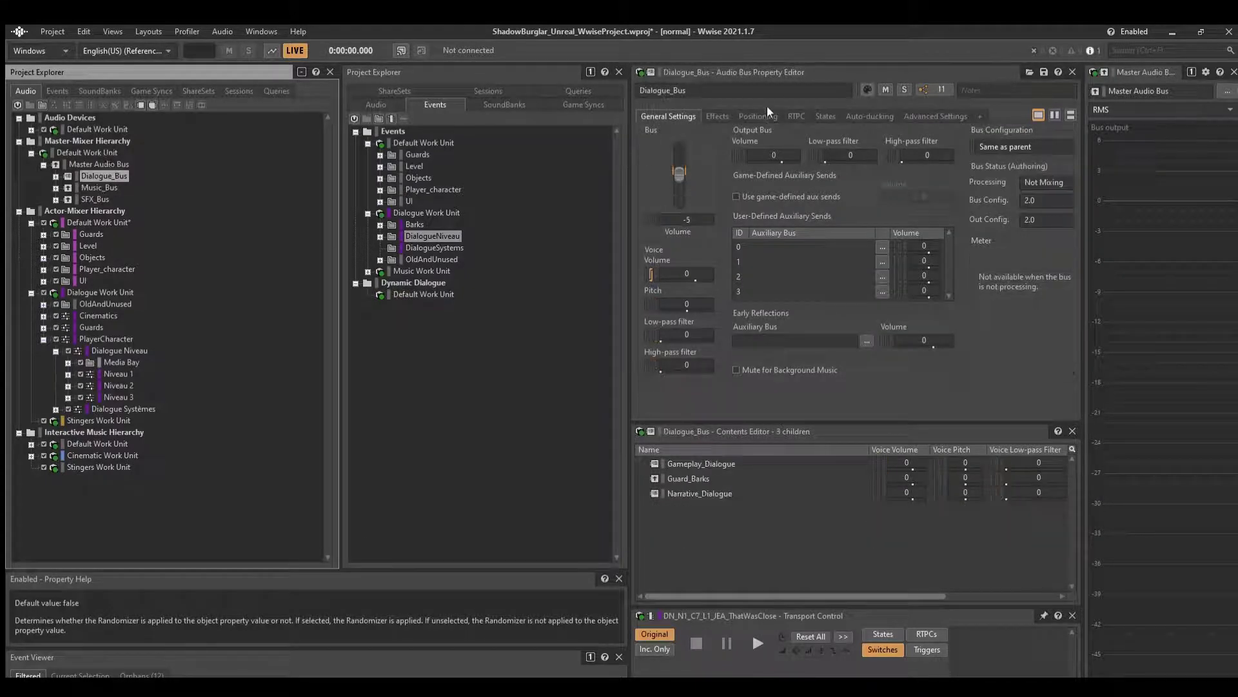
left_click_drag(623, 156, 539, 156)
key("ctrl+Tab")
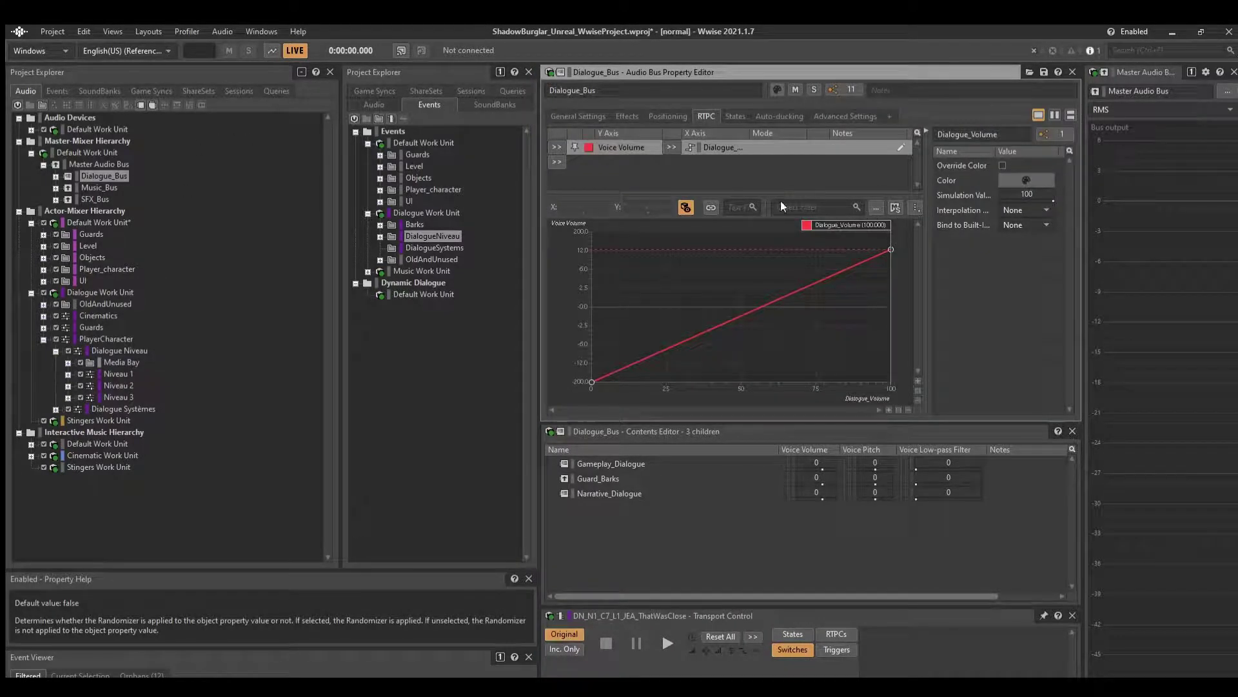
Compare SFX_Bus with Dialogue_Bus, then expand SFX_Bus to reveal AMB, SFX_ReverbTrack, SFX_ReverbTrack1 and UI.
left_click(95, 199)
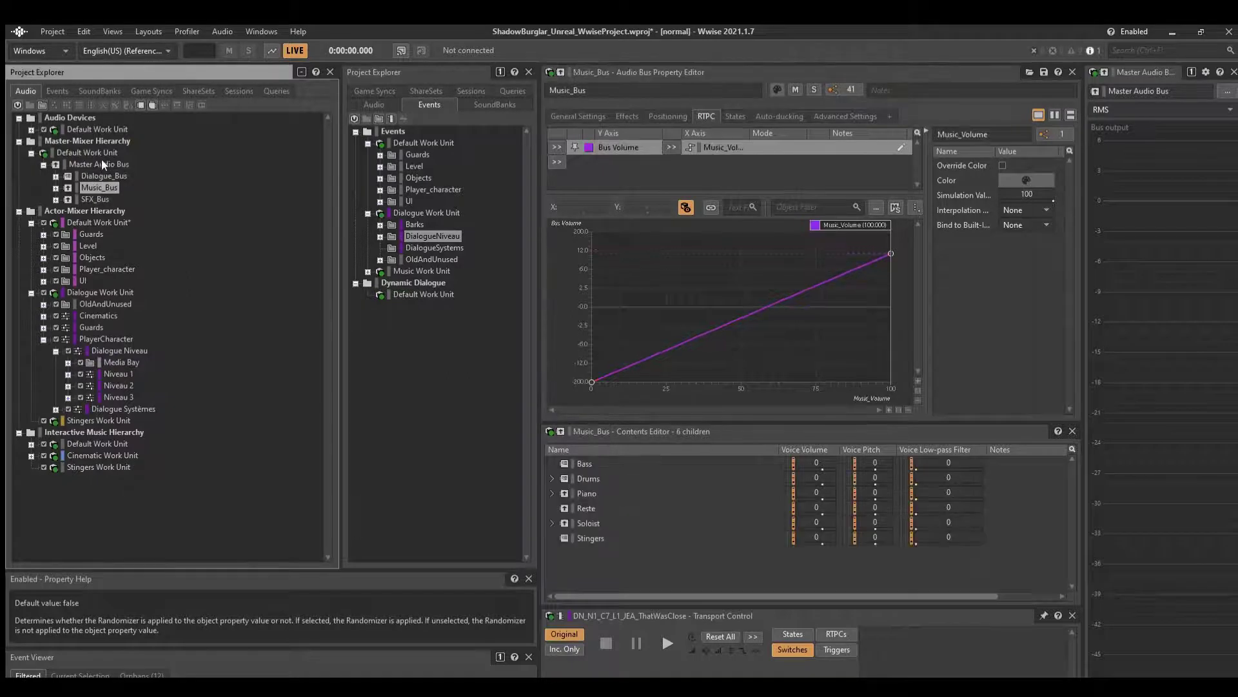
left_click(102, 176)
left_click(100, 173)
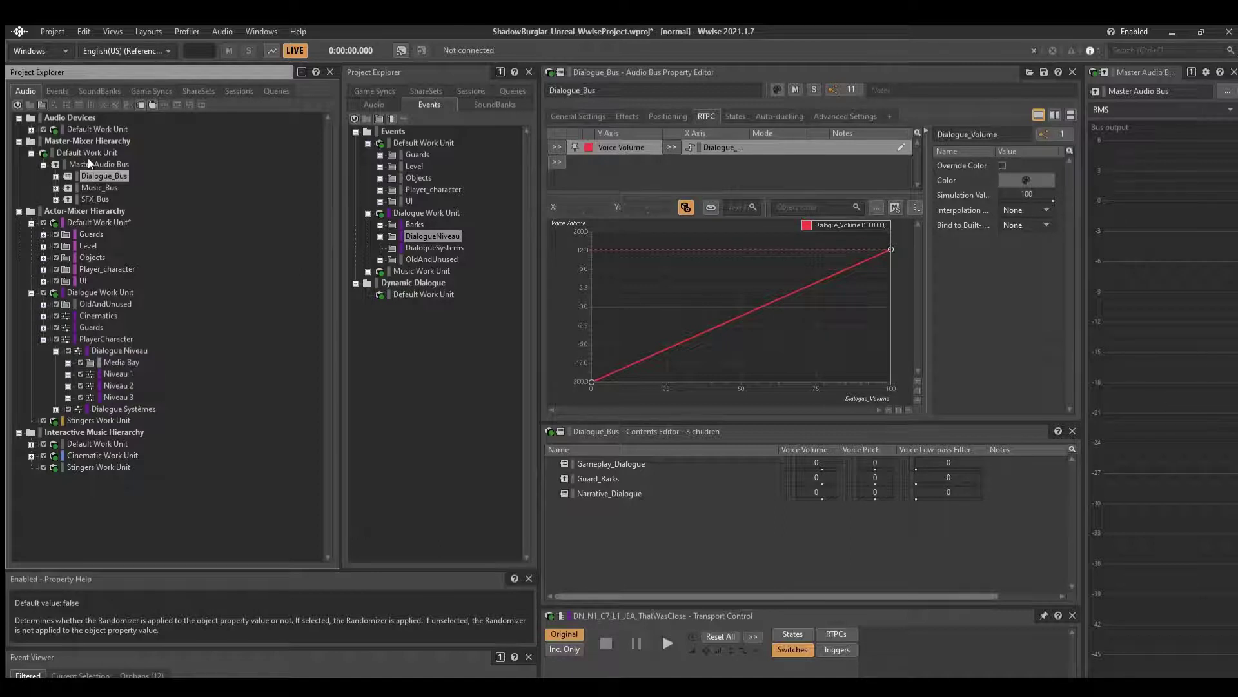
key("F2")
key("Escape")
key("Down")
key("Down")
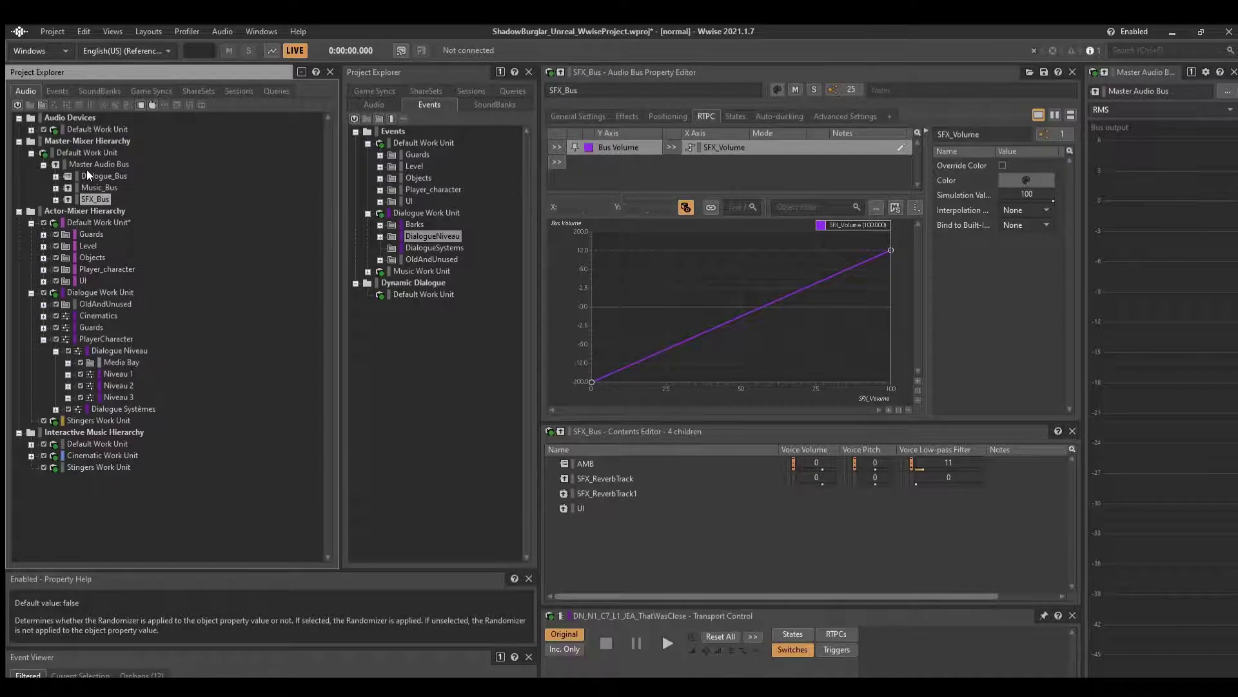
key("Right")
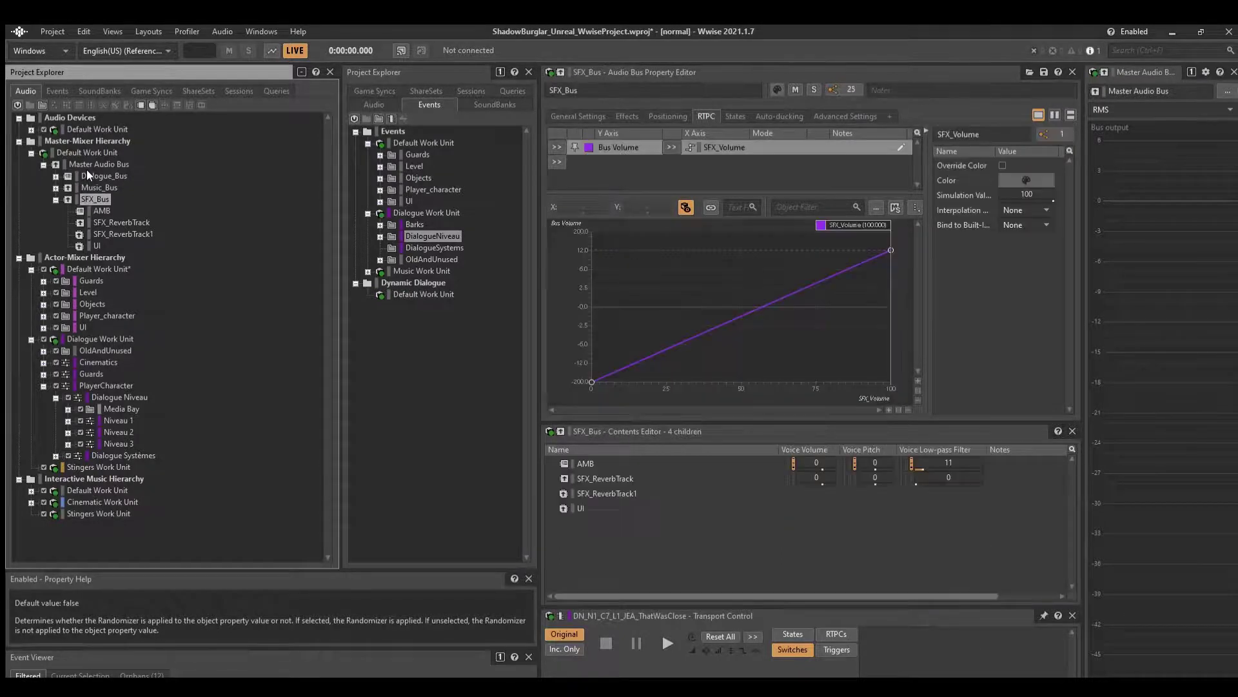
Inspect SFX_ReverbTrack1's general bus settings and its reverb effect.
key("Down")
key("Down")
key("Down")
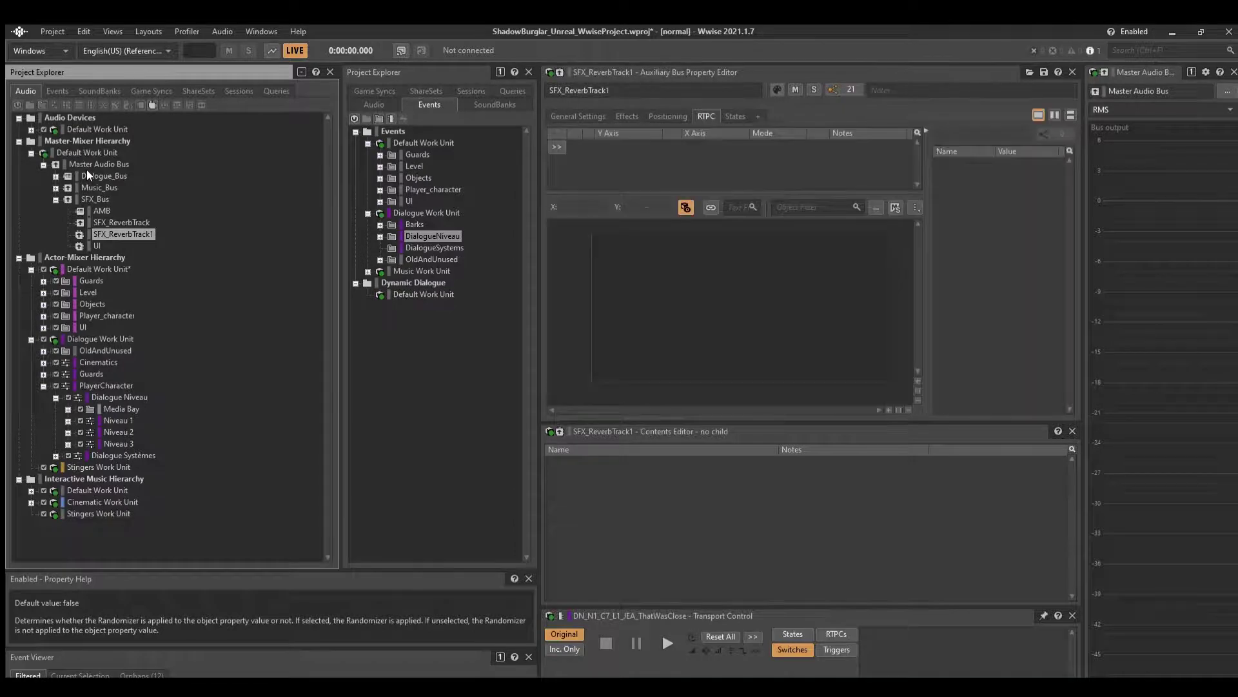
left_click(578, 116)
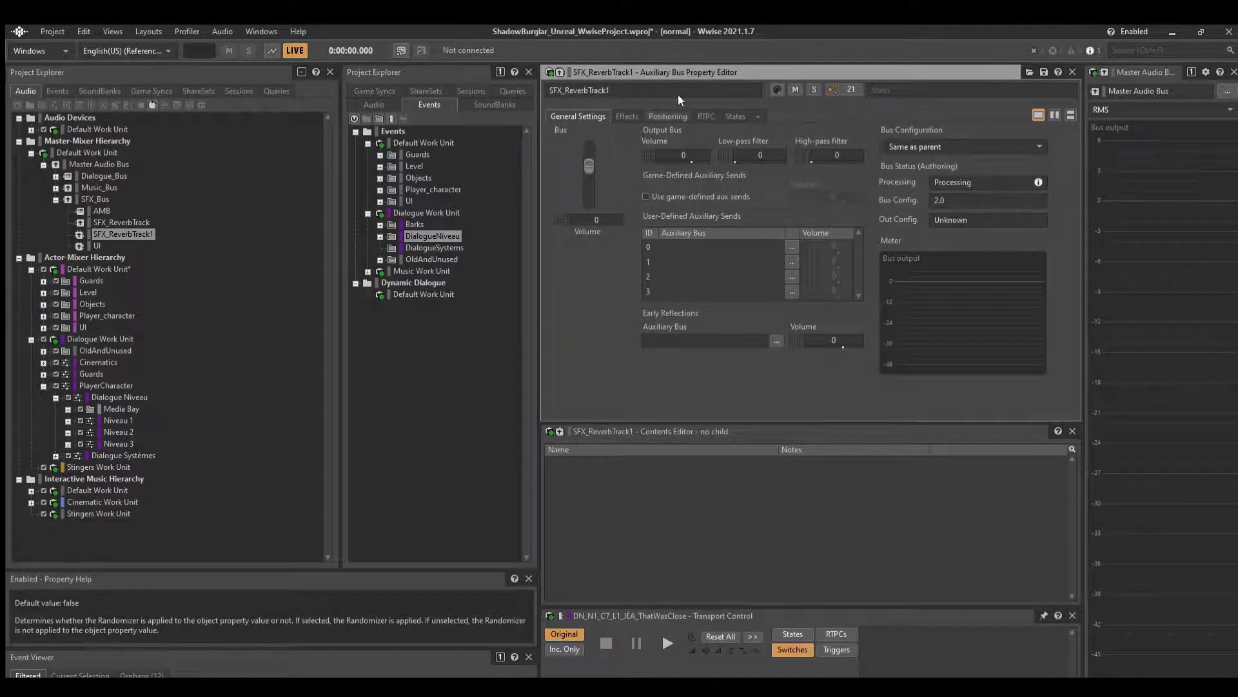
left_click(627, 116)
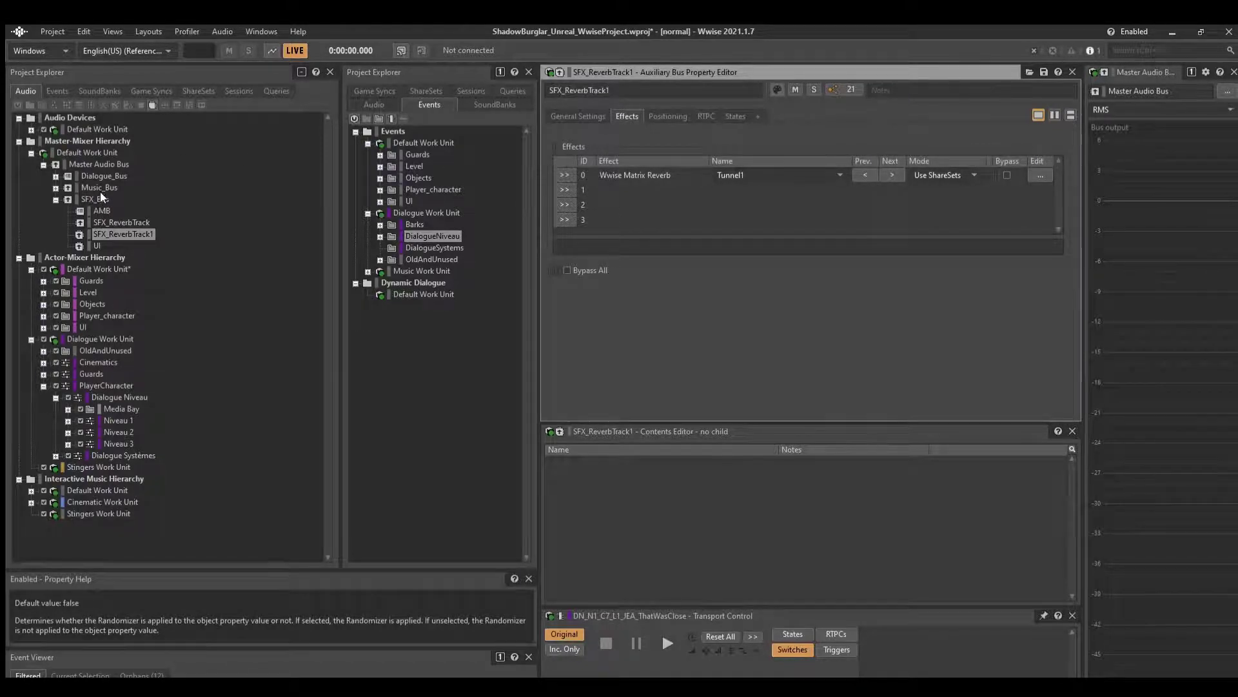
Expand Level and check Amb_lvl1's volume and aux sends.
left_click(86, 278)
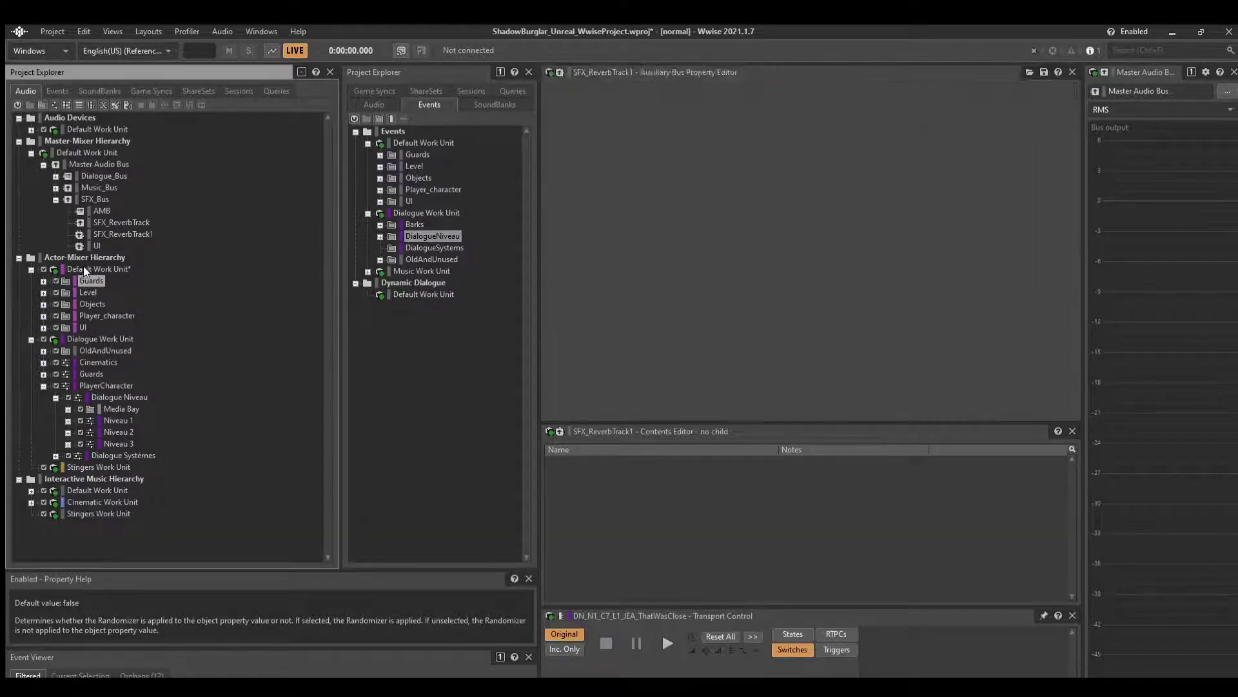
key("Down")
key("Right")
key("Down")
key("Down")
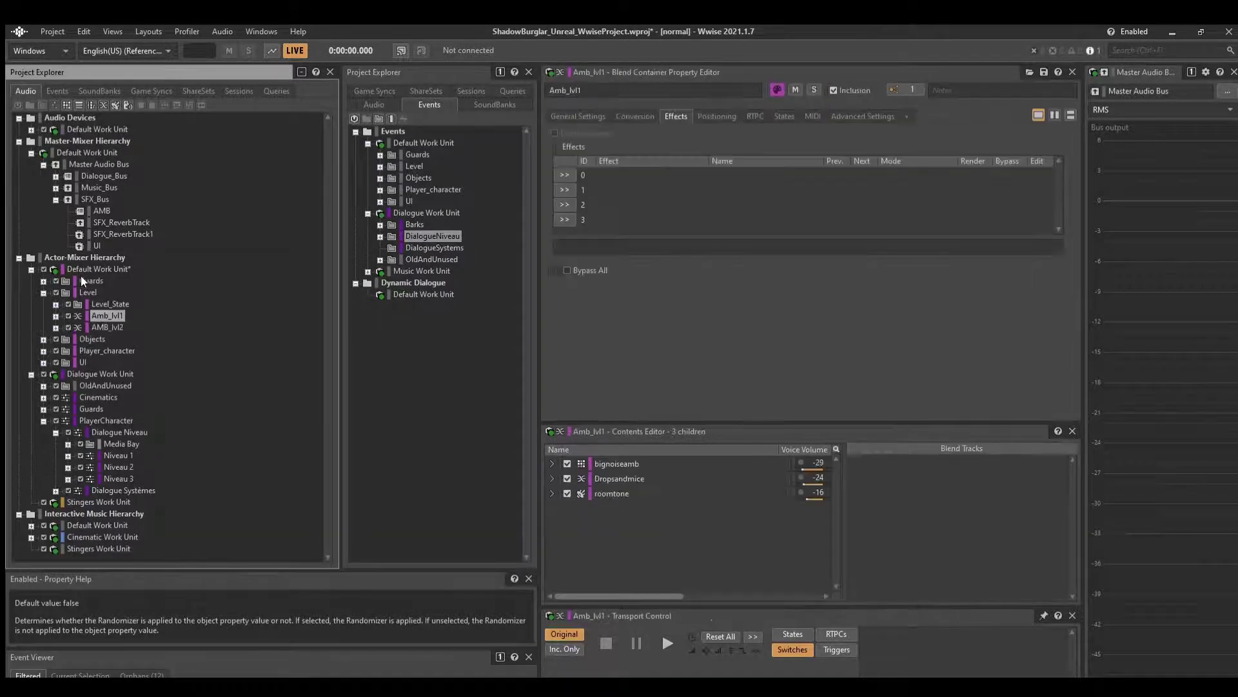
left_click(578, 116)
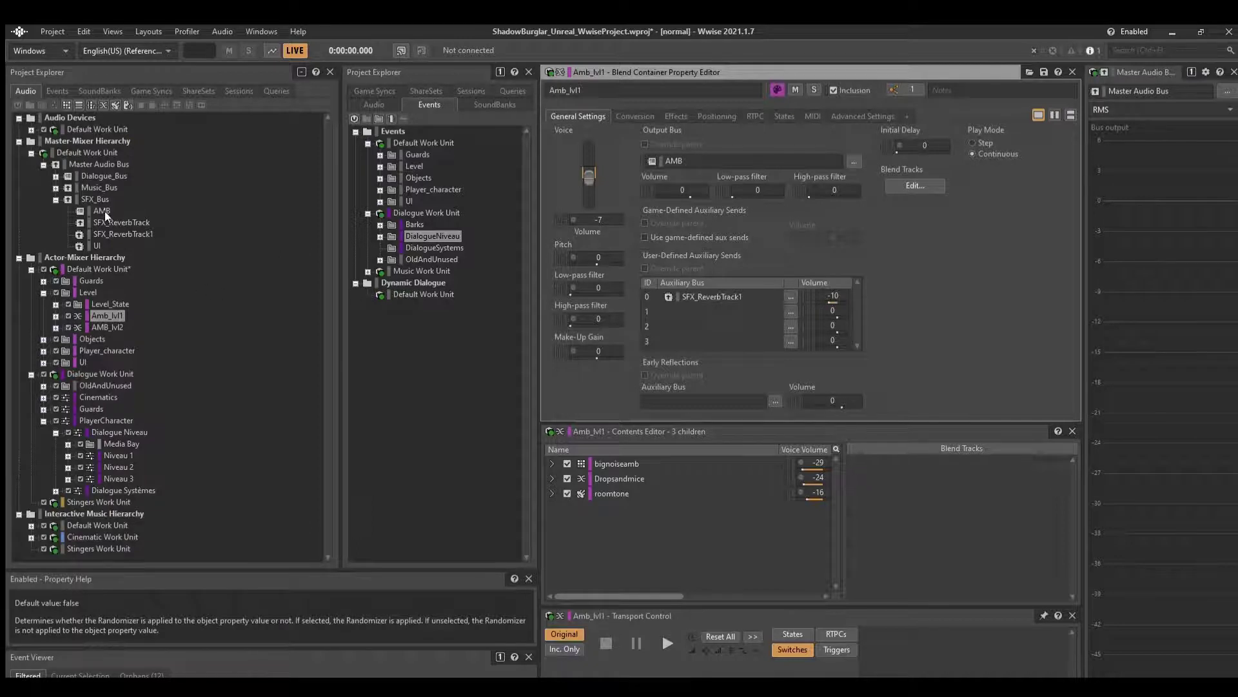
Revisit the Tunnel1 reverb on SFX_ReverbTrack1, then show the Level folder's contents.
left_click(132, 234)
left_click(626, 117)
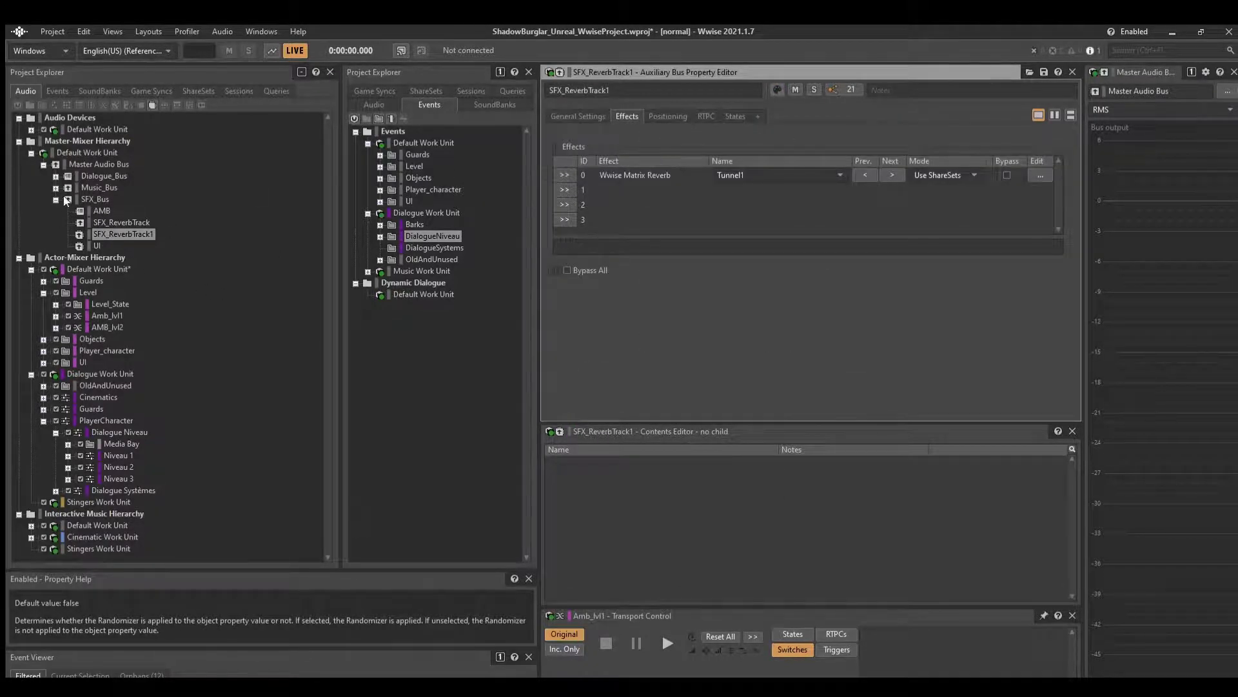
left_click(88, 292)
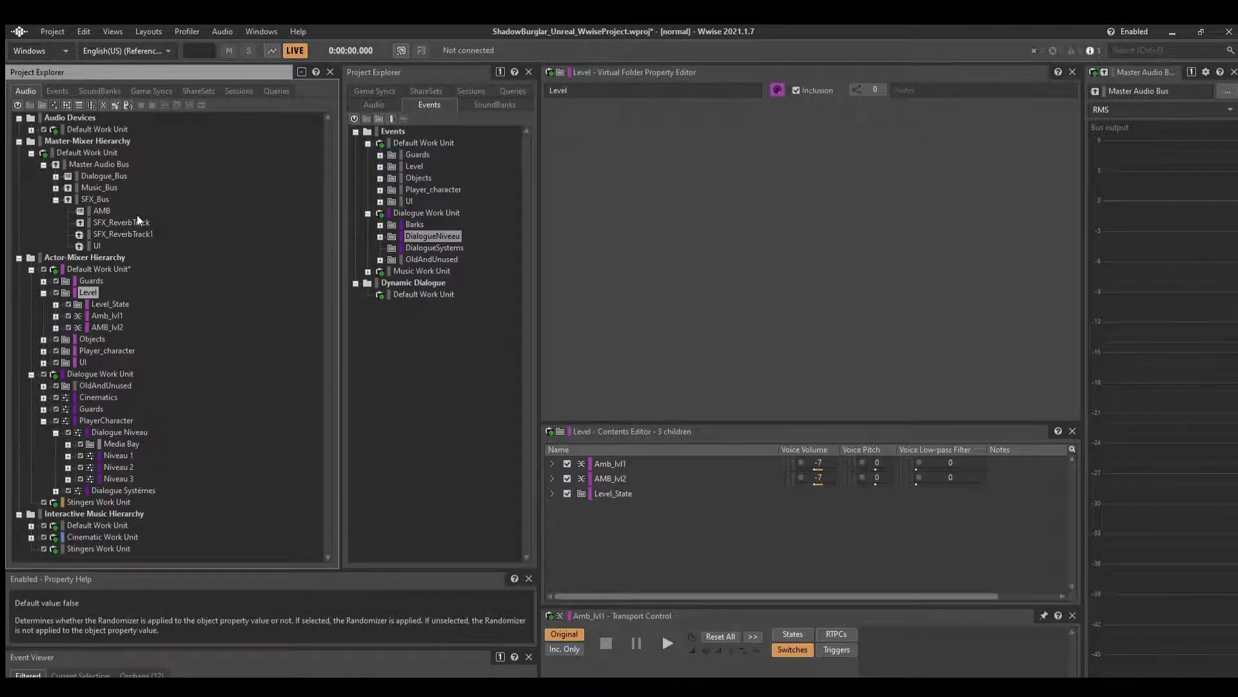
Collapse Level and the actor-mixer Default Work Unit, then expand Music_Bus's six children.
key("Left")
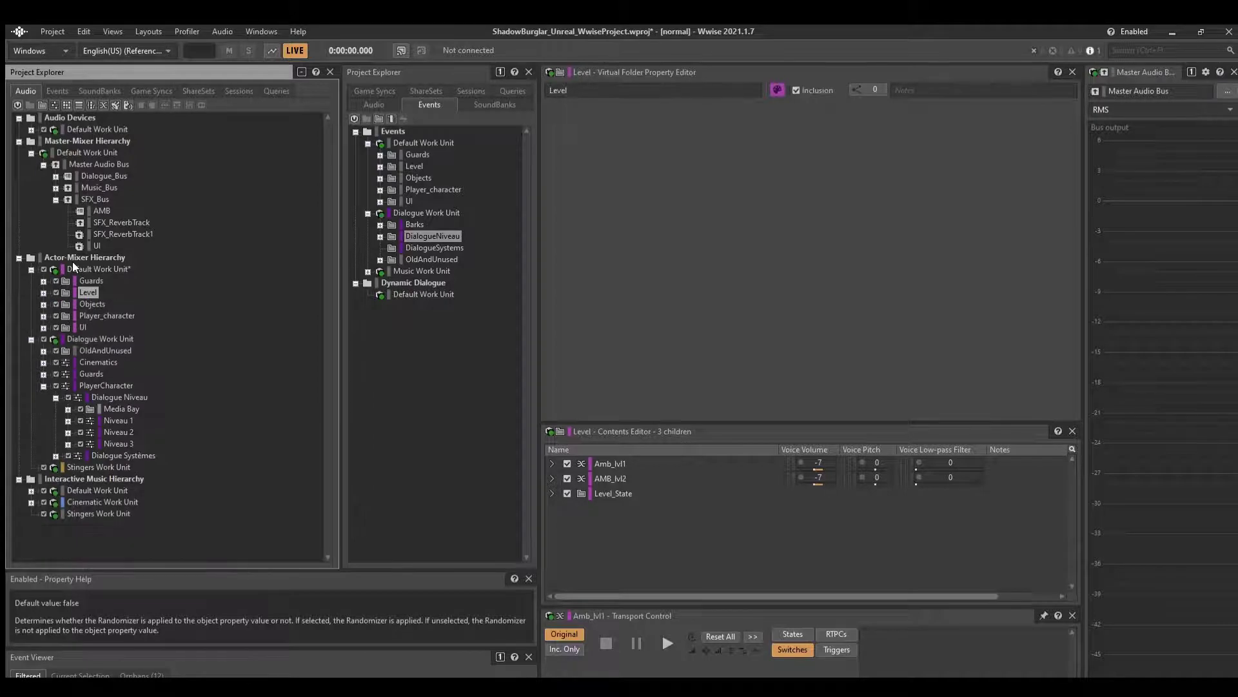
left_click(73, 263)
key("Left")
key("Up")
key("Up")
key("Up")
key("Up")
key("Up")
key("Up")
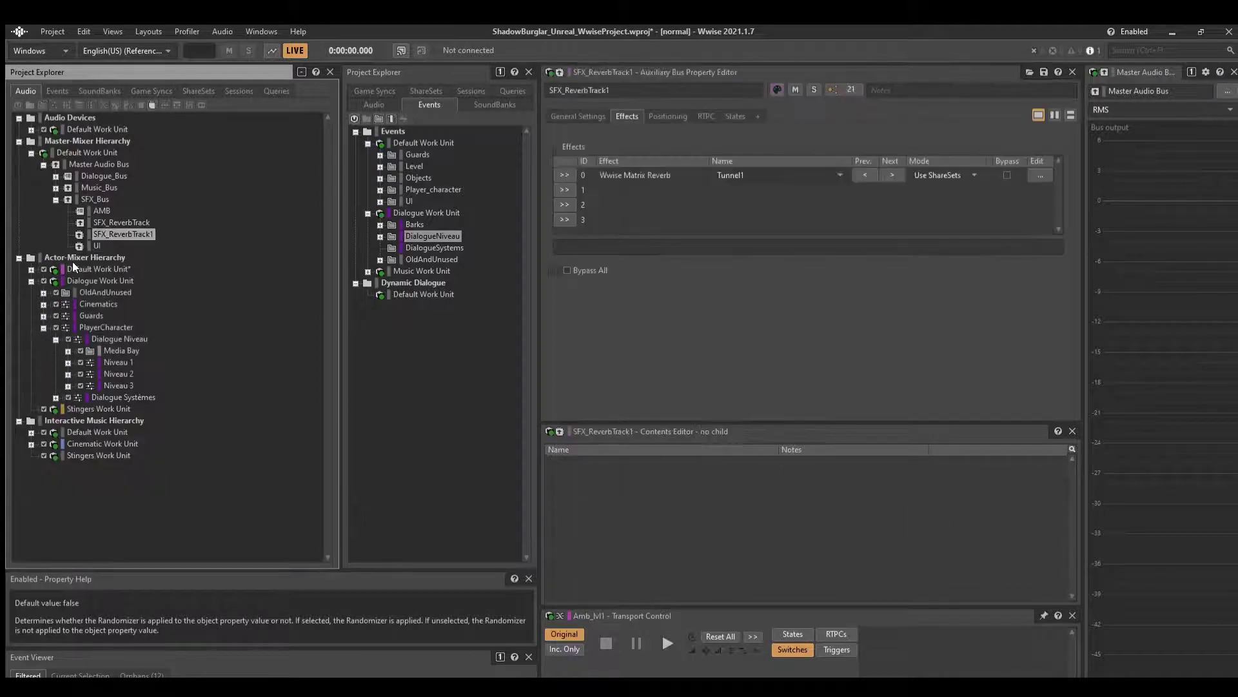
key("Left")
key("Up")
key("Right")
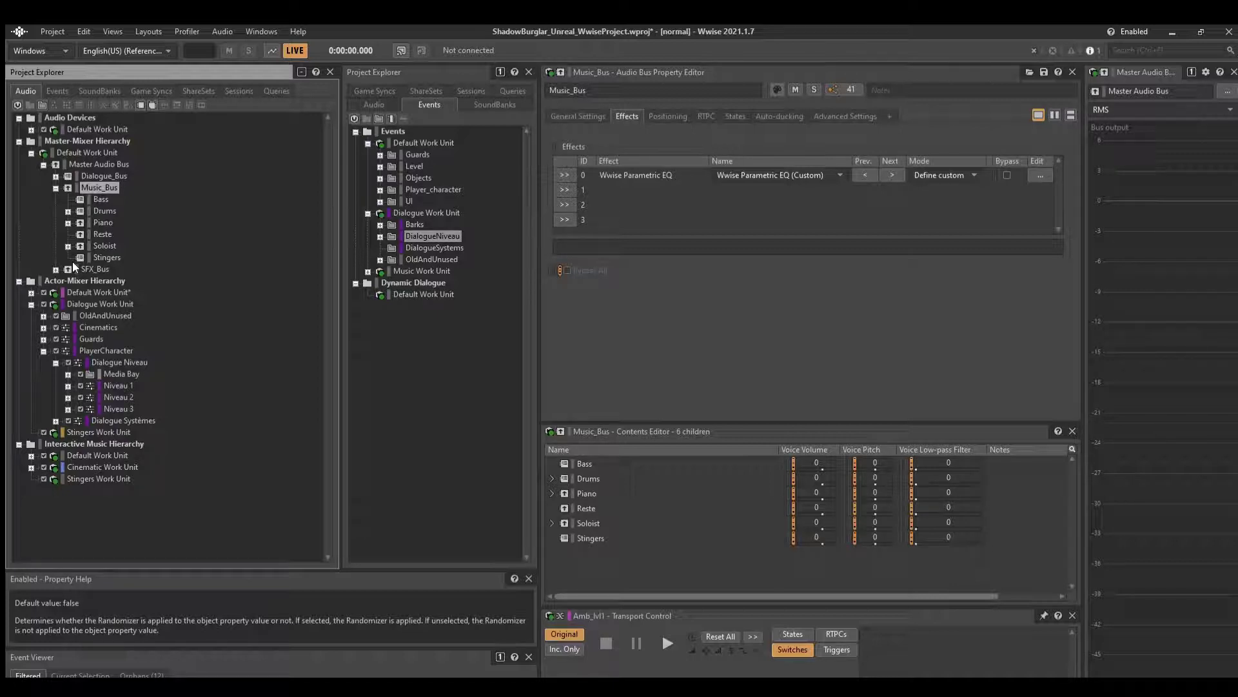
Inspect the Drums and Soloist buses, including Soloist's reverb and instrument buses.
key("Down")
key("Down")
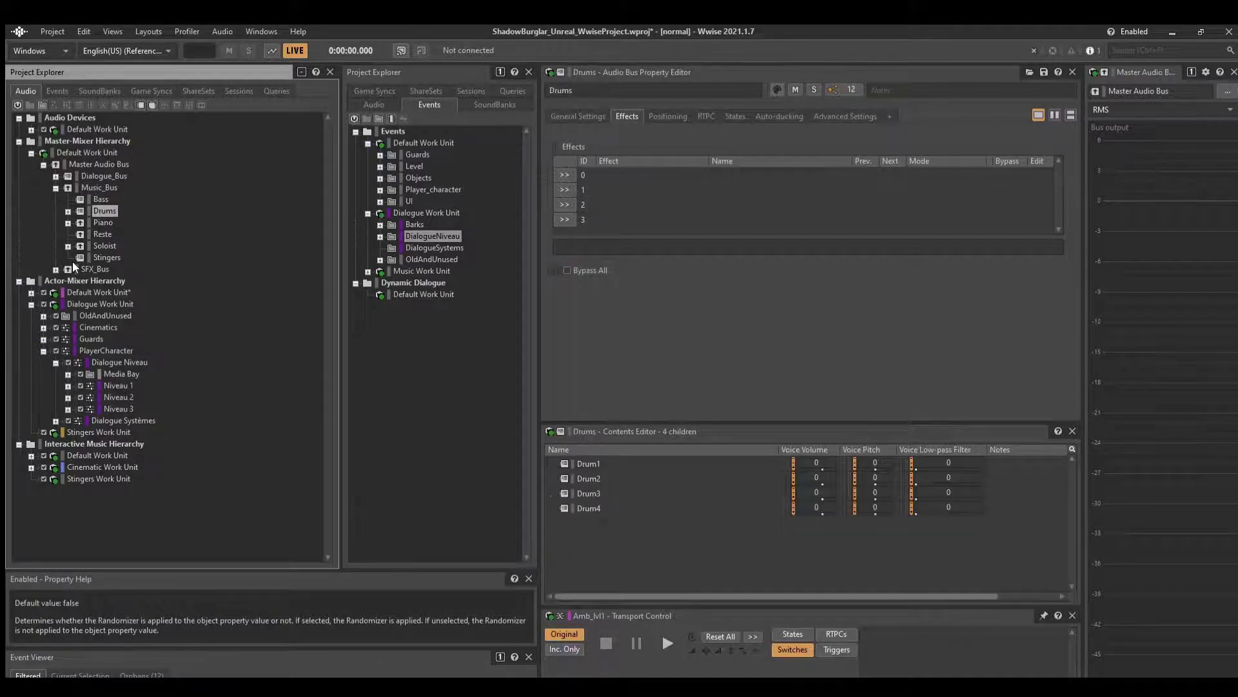
key("Down")
key("Down")
key("Down")
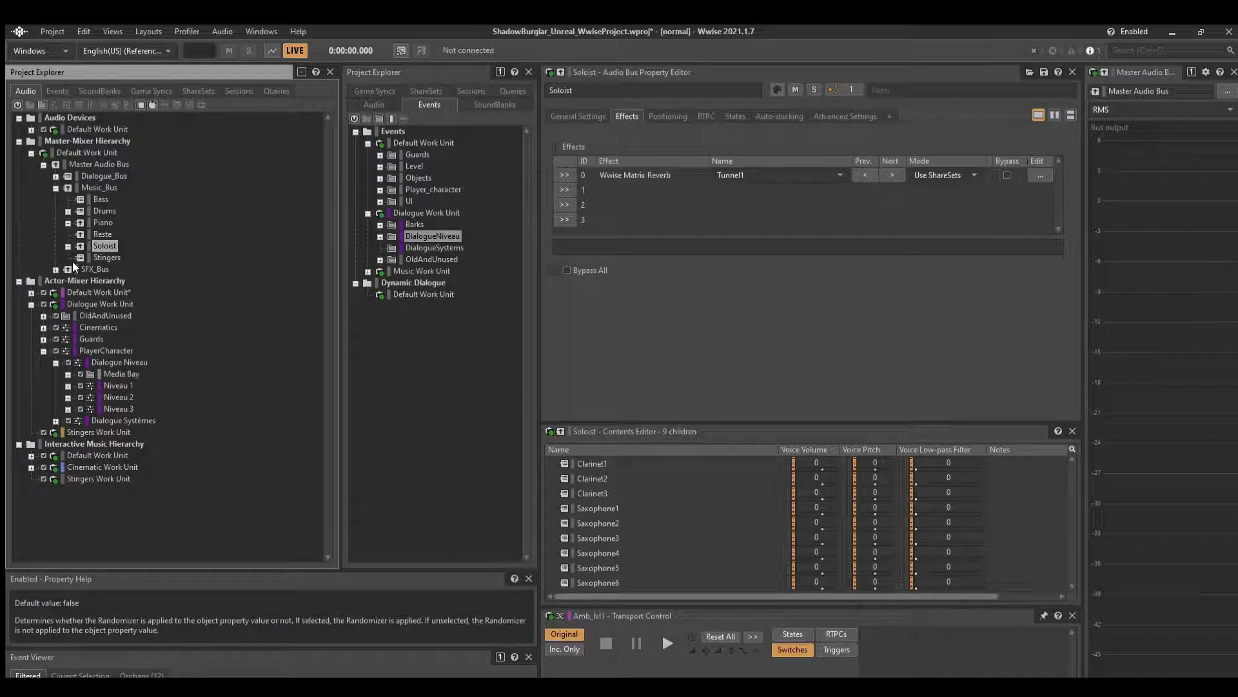
key("Right")
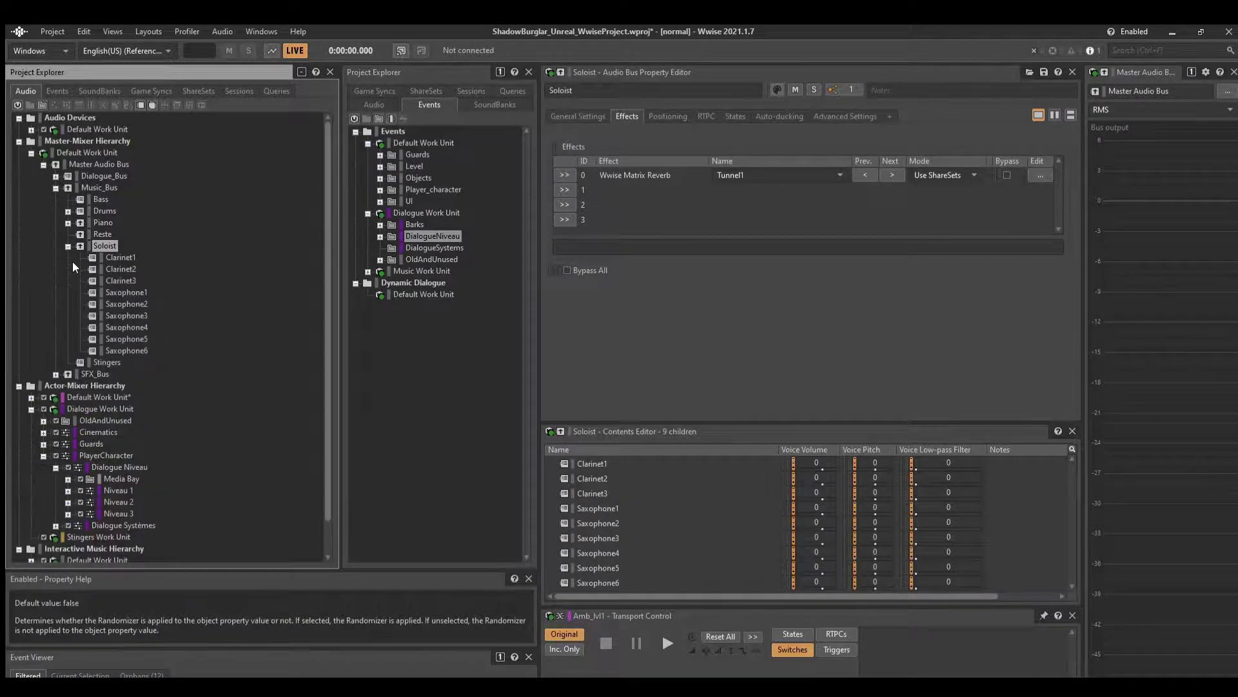
key("Down")
key("Down")
key("Down")
key("Down")
key("Down")
key("Down")
key("Down")
key("Down")
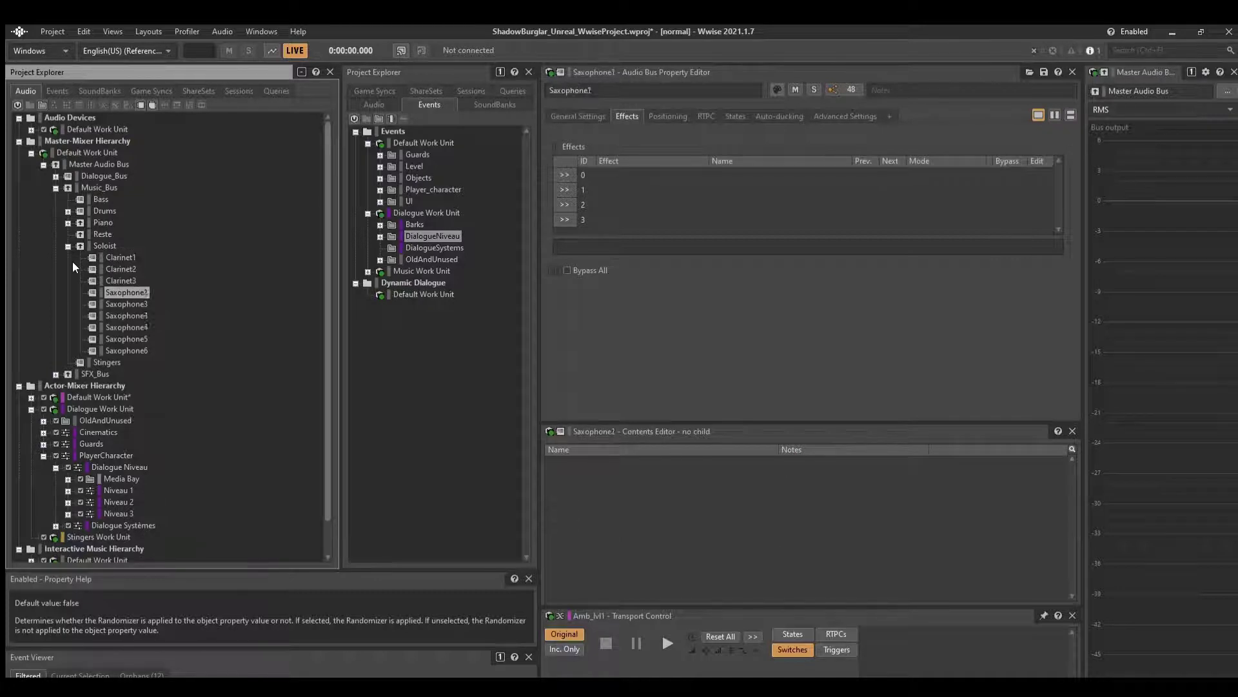
key("Down")
key("shift+Up")
key("shift+Up")
key("shift+Up")
key("shift+Up")
key("shift+Up")
key("shift+Up")
key("shift+Up")
key("shift+Up")
key("shift+Up")
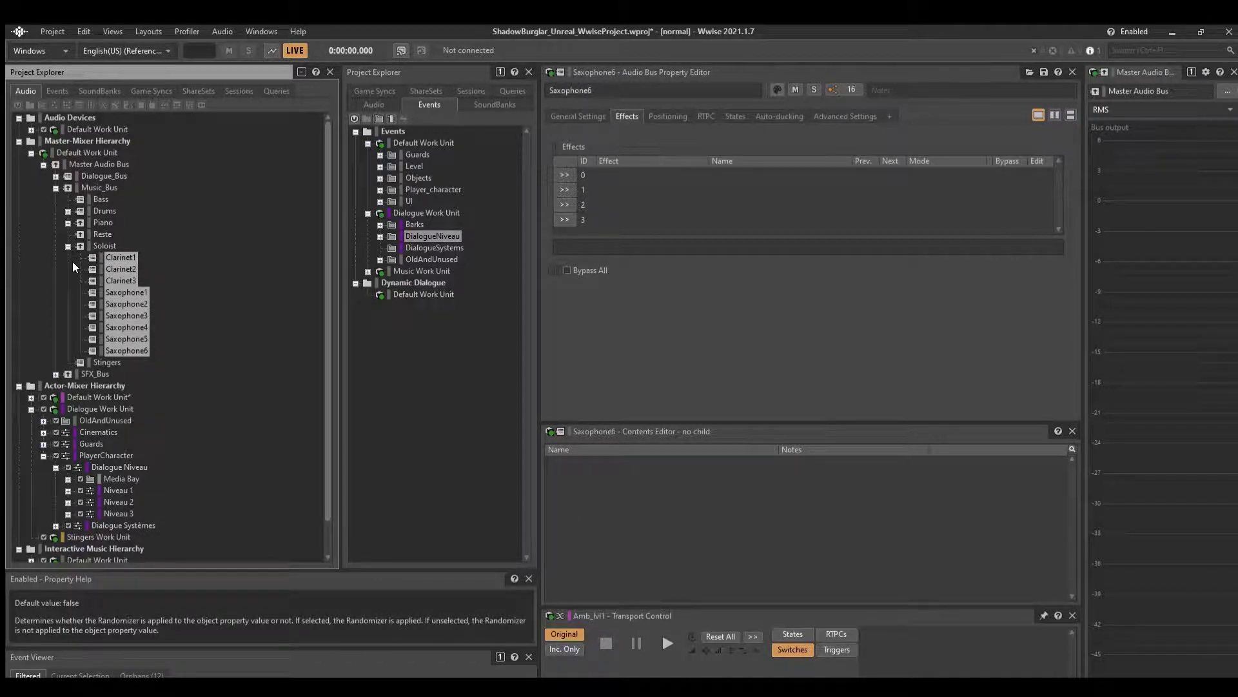
key("space")
key("Left")
key("Up")
key("Up")
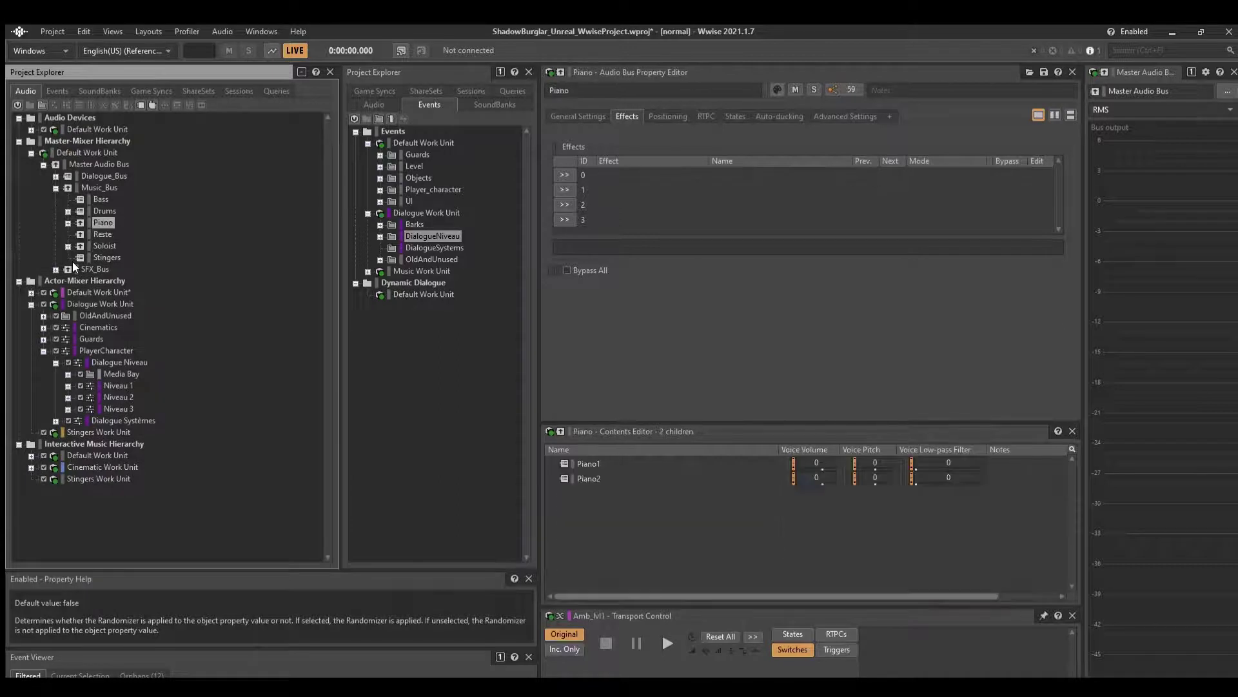
Expand Piano and compare the Piano, Piano1 and Piano2 bus properties.
key("Right")
key("Down")
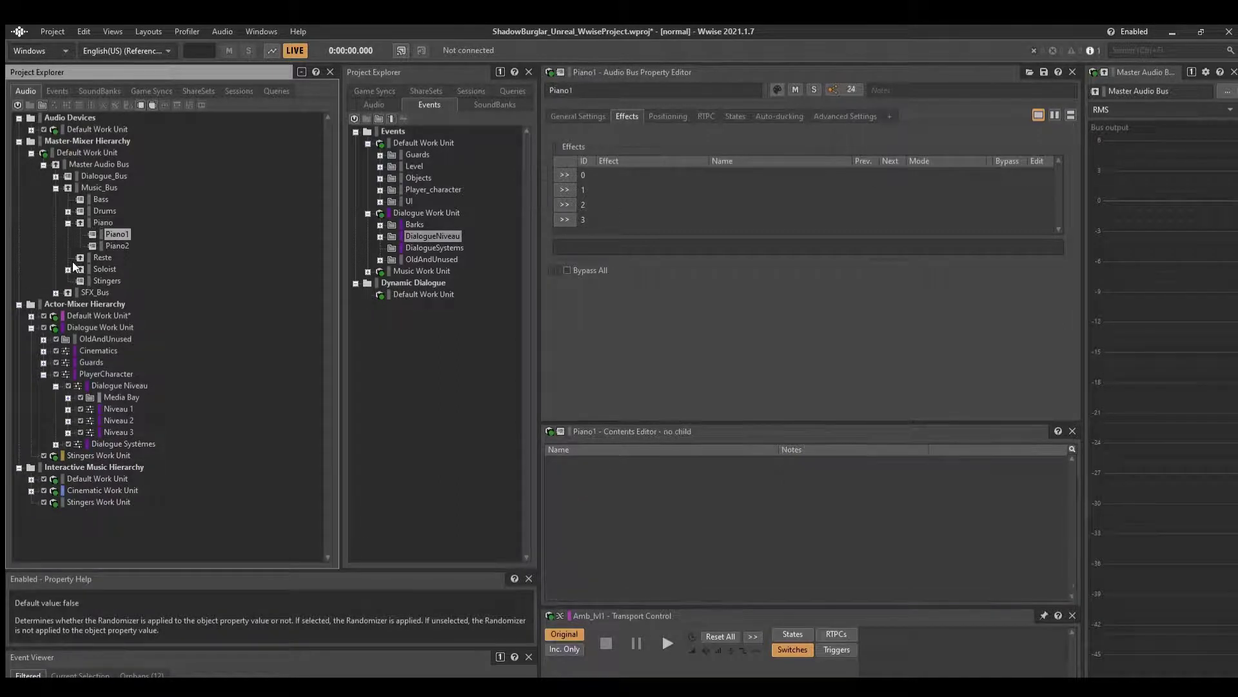
key("shift+Down")
key("shift+Up")
key("Down")
key("Up")
key("Up")
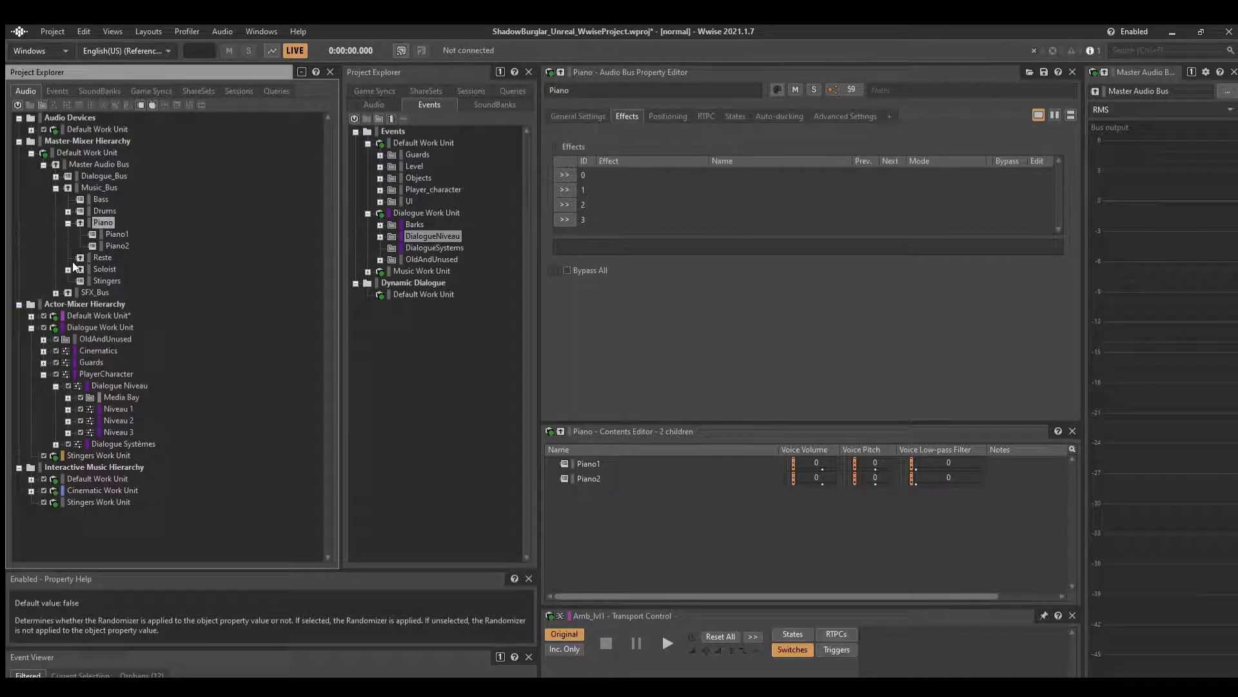
key("Down")
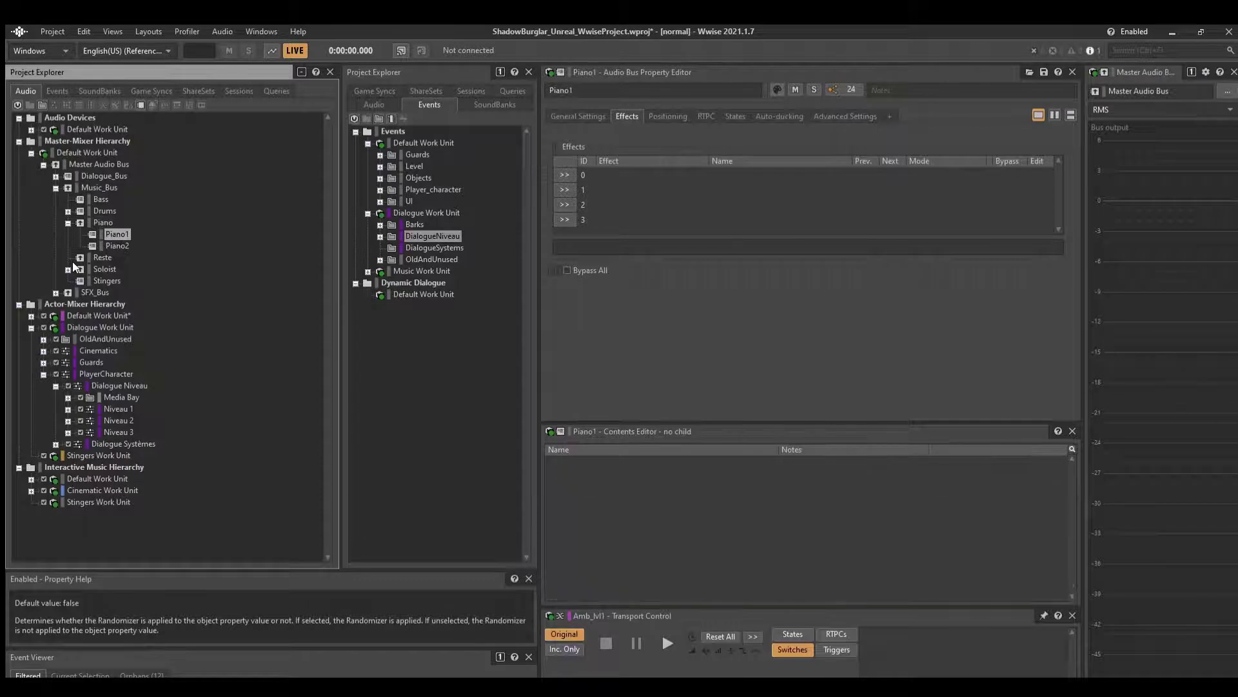
key("Down")
key("Up")
key("Up")
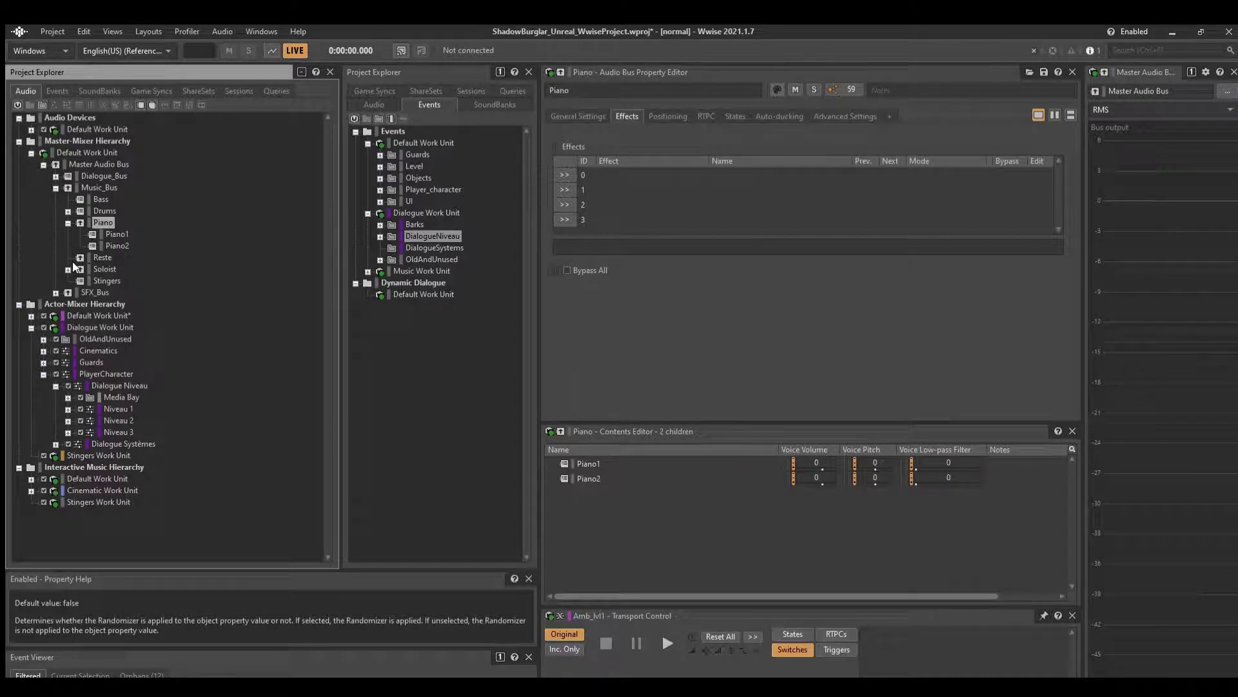
key("Left")
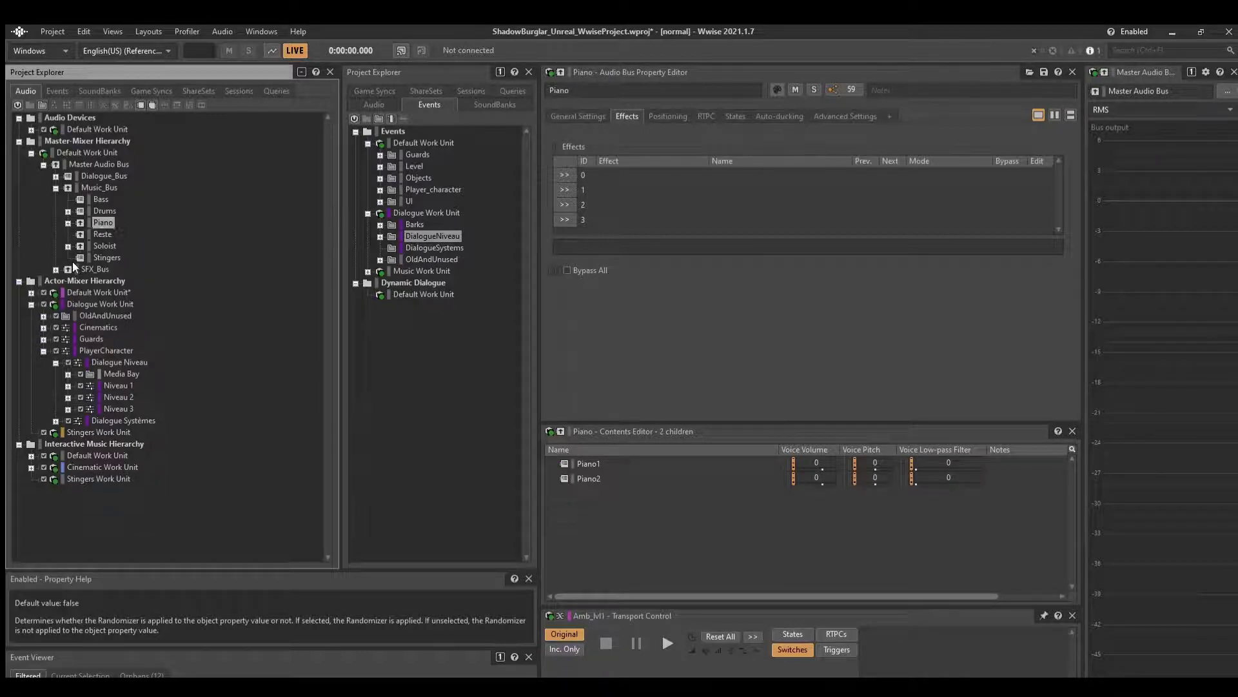
key("Down")
key("Down")
Review the Soloist saxophone and clarinet buses and the Soloist reverb effect.
key("Right")
key("Down")
key("Down")
key("Down")
key("Down")
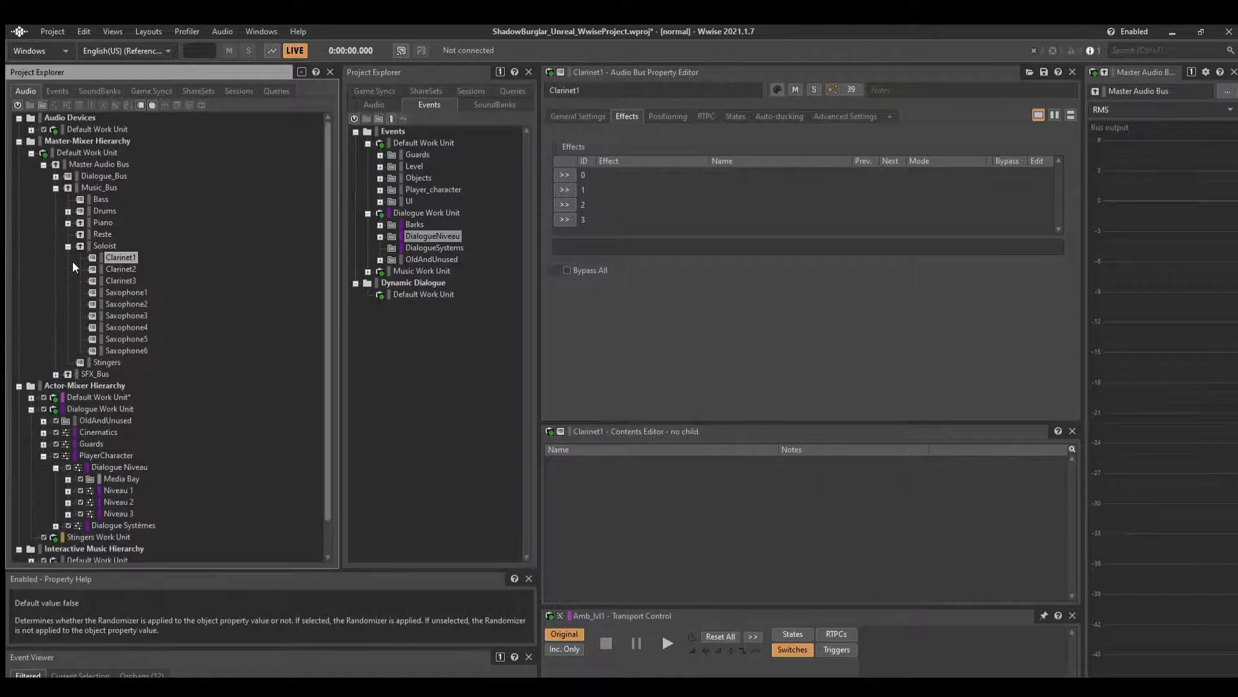
key("shift+Down")
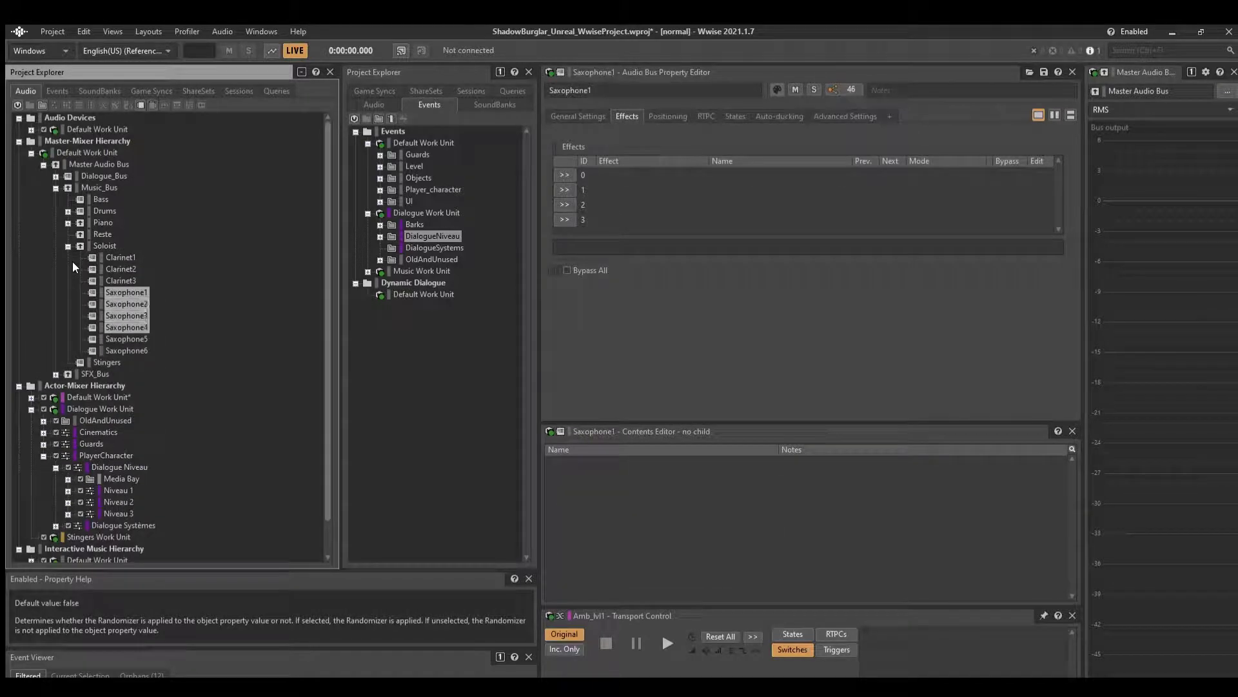
key("shift+Down")
key("shift+Down")
key("shift+Up")
key("shift+Up")
key("shift+Up")
key("shift+Up")
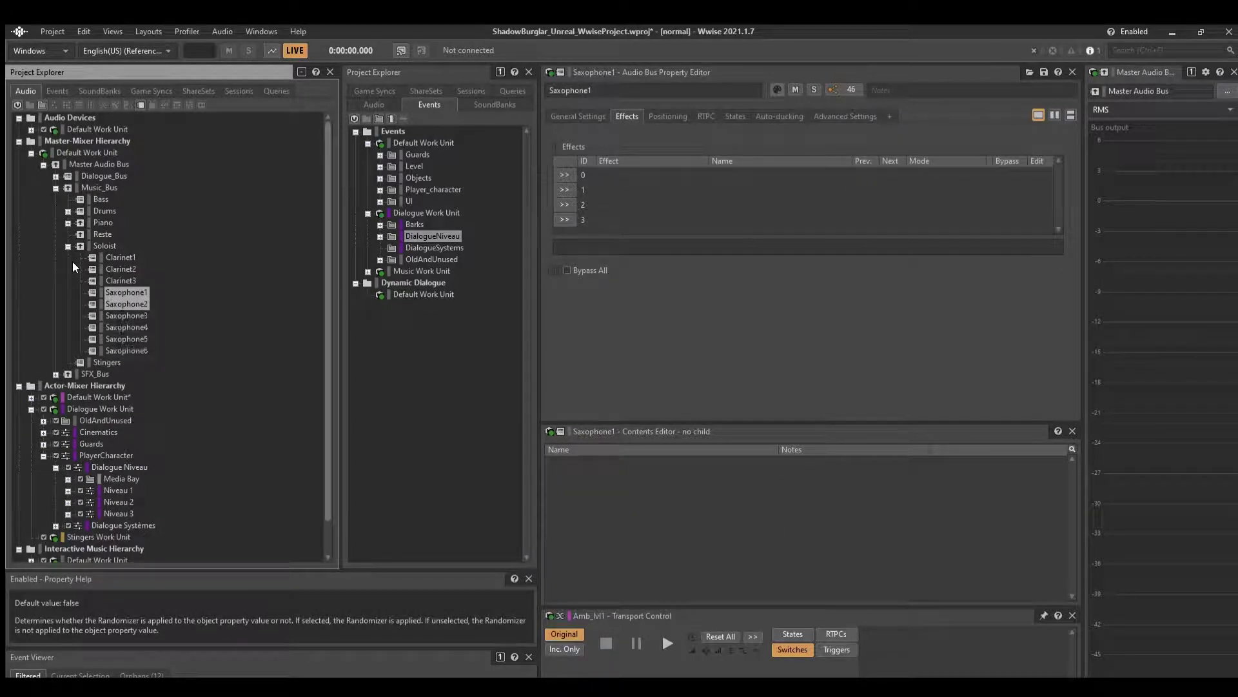
key("shift+Up")
key("Up")
key("Up")
key("Up")
key("Down")
key("Down")
key("Down")
key("Down")
key("Down")
key("Up")
key("Up")
key("Up")
key("Up")
key("Up")
key("Up")
key("Up")
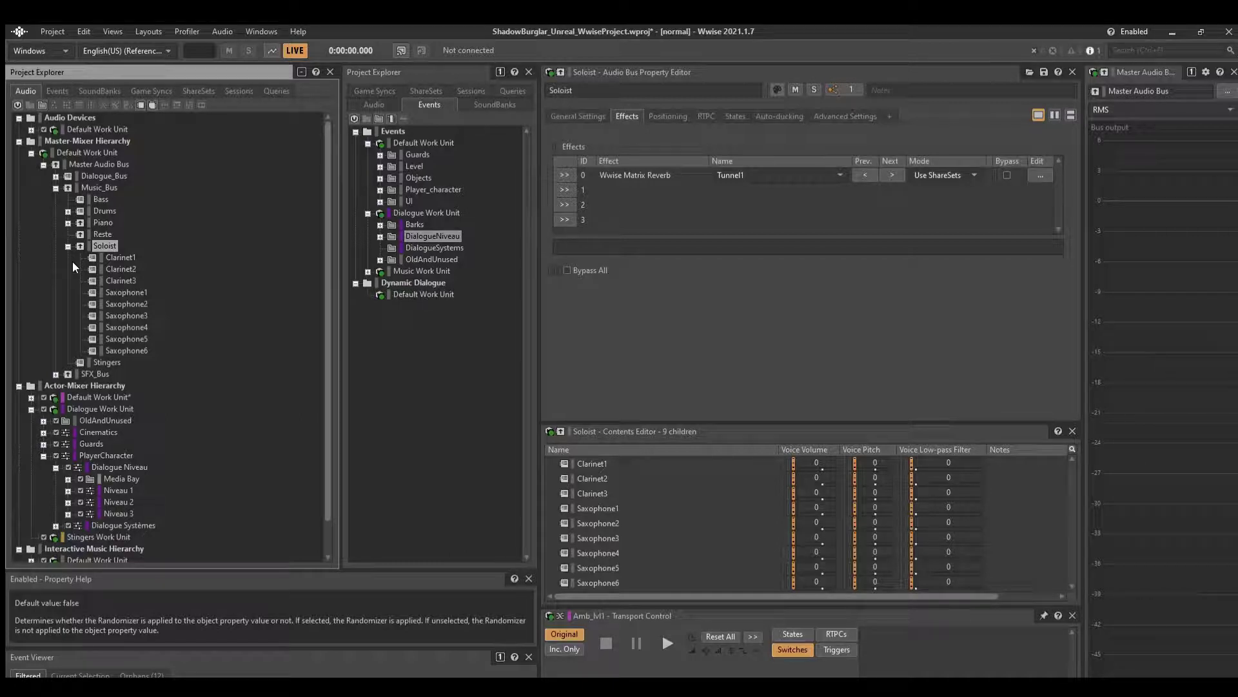
Collapse Soloist and Music_Bus, then switch to the Mixing Desk/Soundcaster layout.
key("Left")
key("Left")
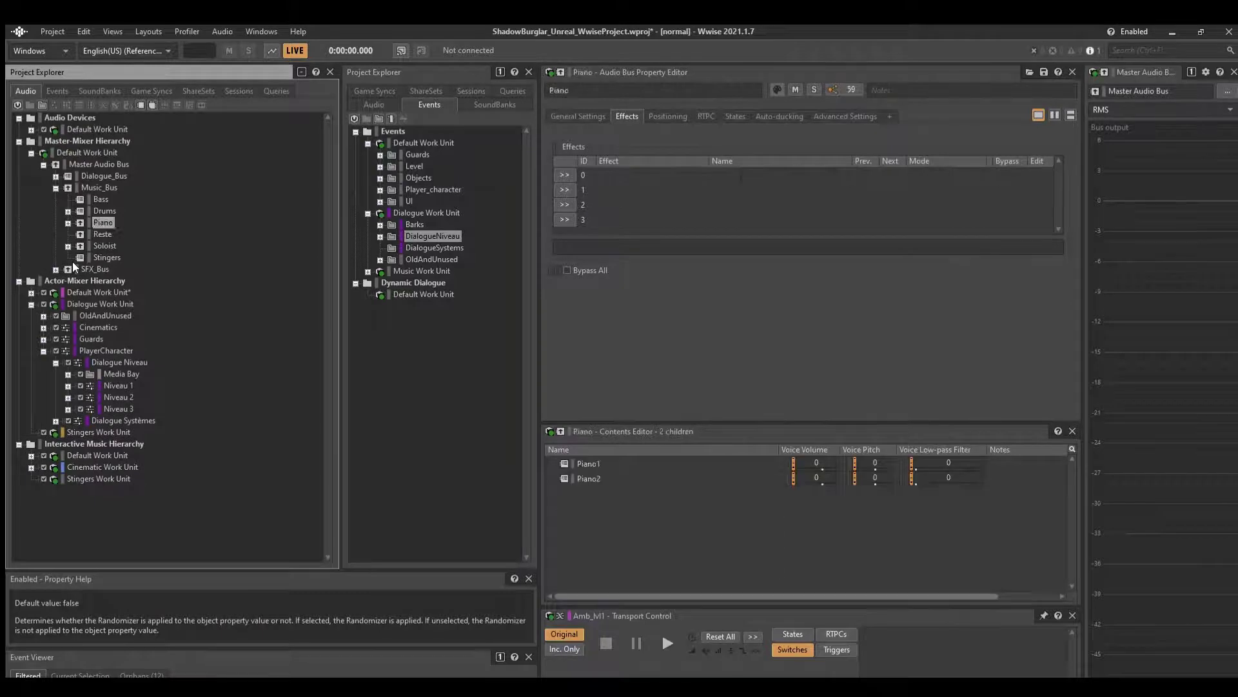
key("Left")
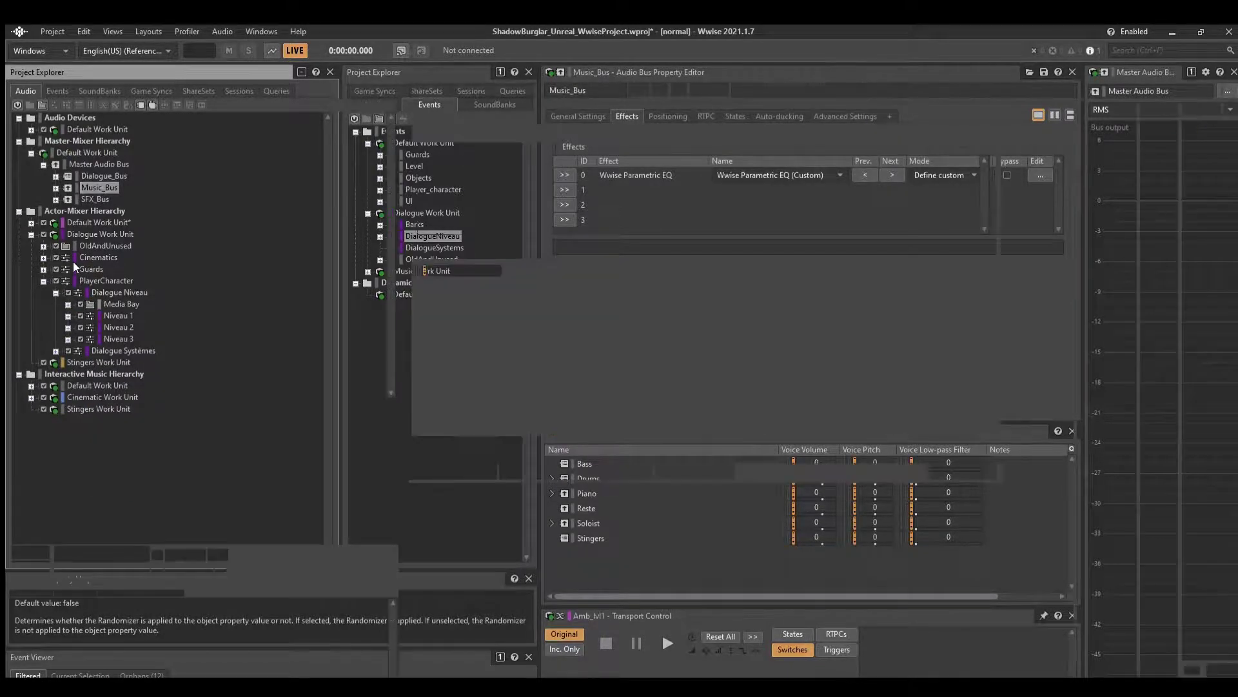
key("F10")
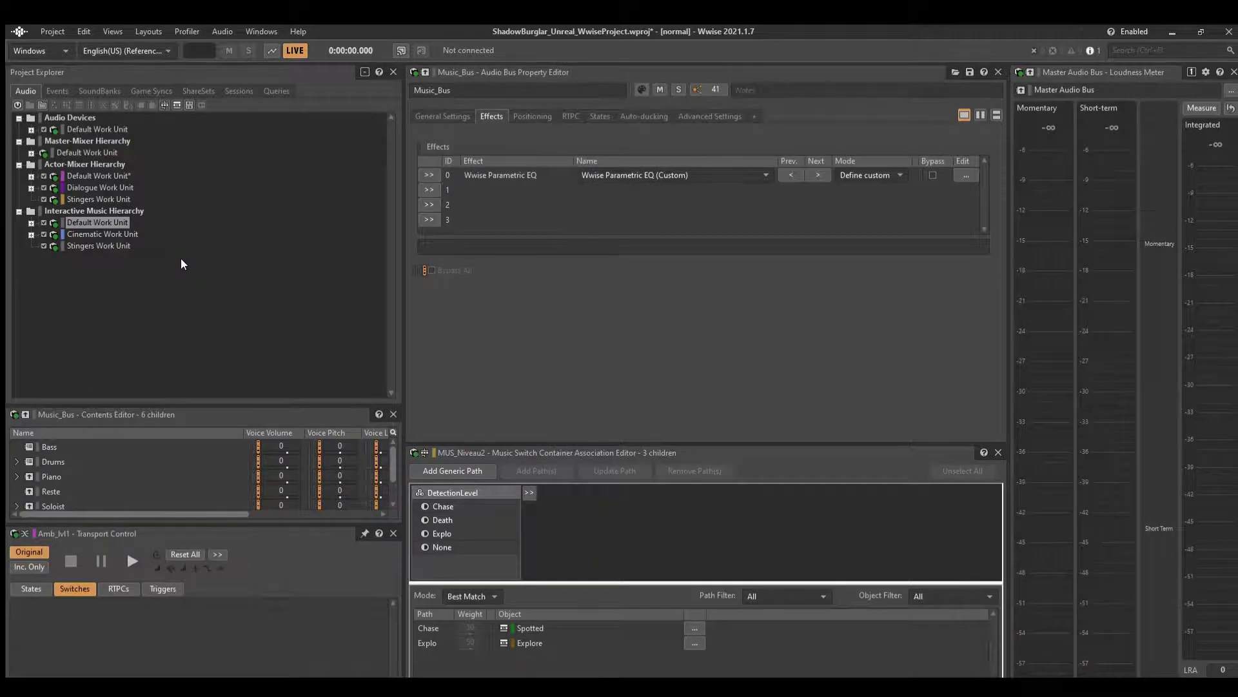
key("F8")
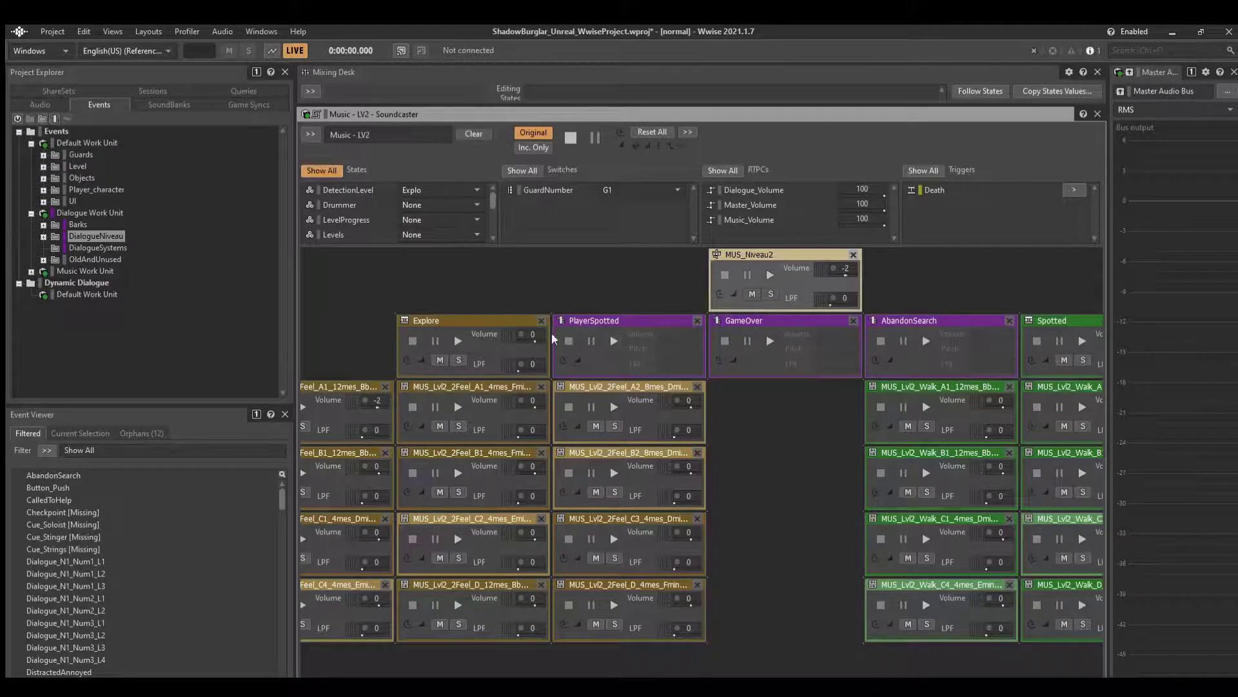
Play MUS_Niveau2 in the Soundcaster, then fire PlayerSpotted to switch DetectionLevel to Chase.
left_click(769, 340)
left_click(768, 262)
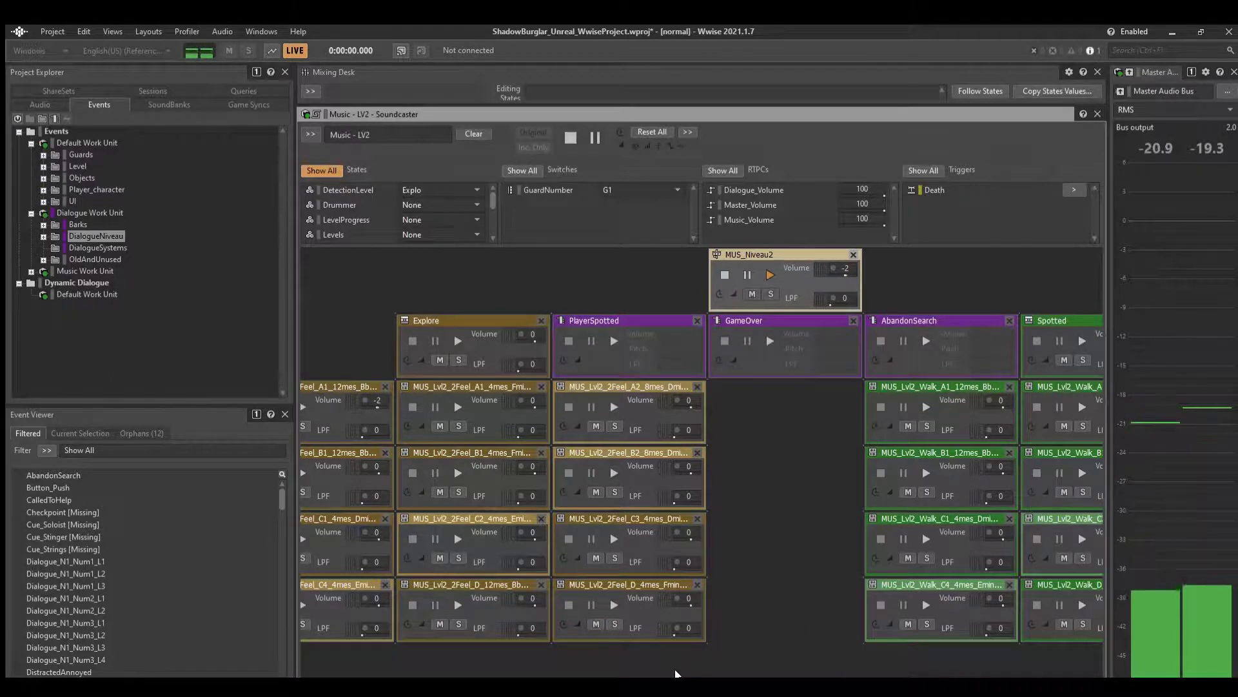
scroll(675, 673, "left", 2)
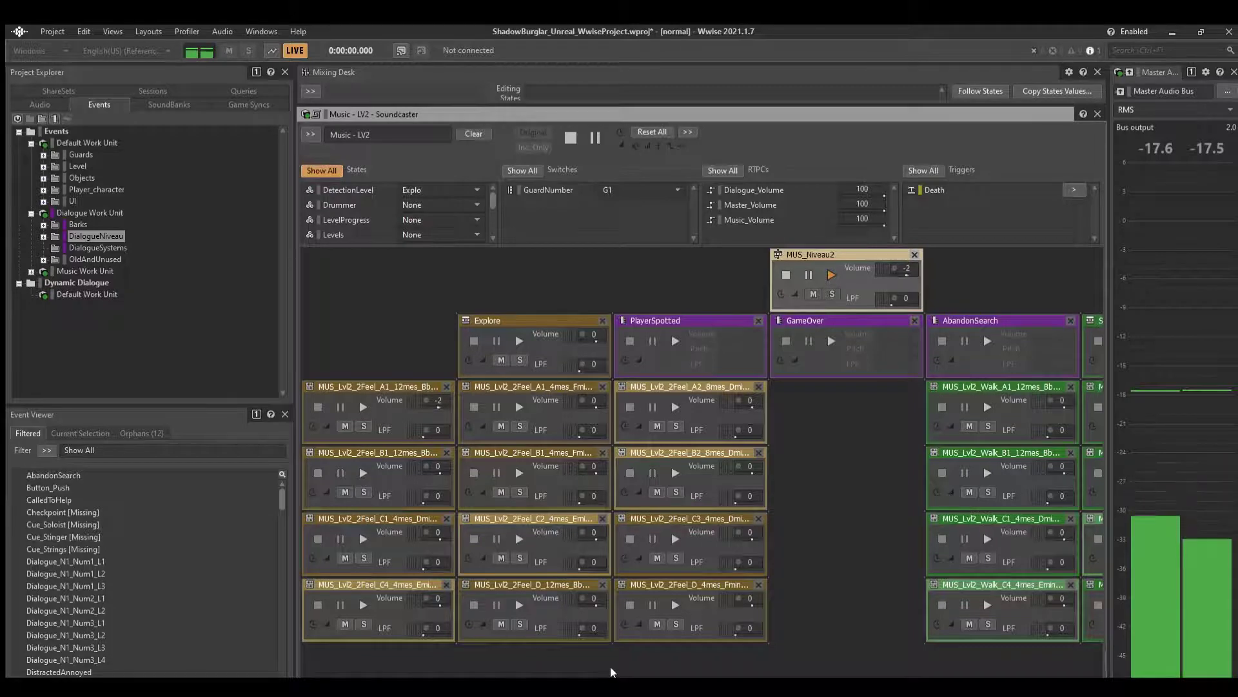
scroll(617, 666, "right", 5)
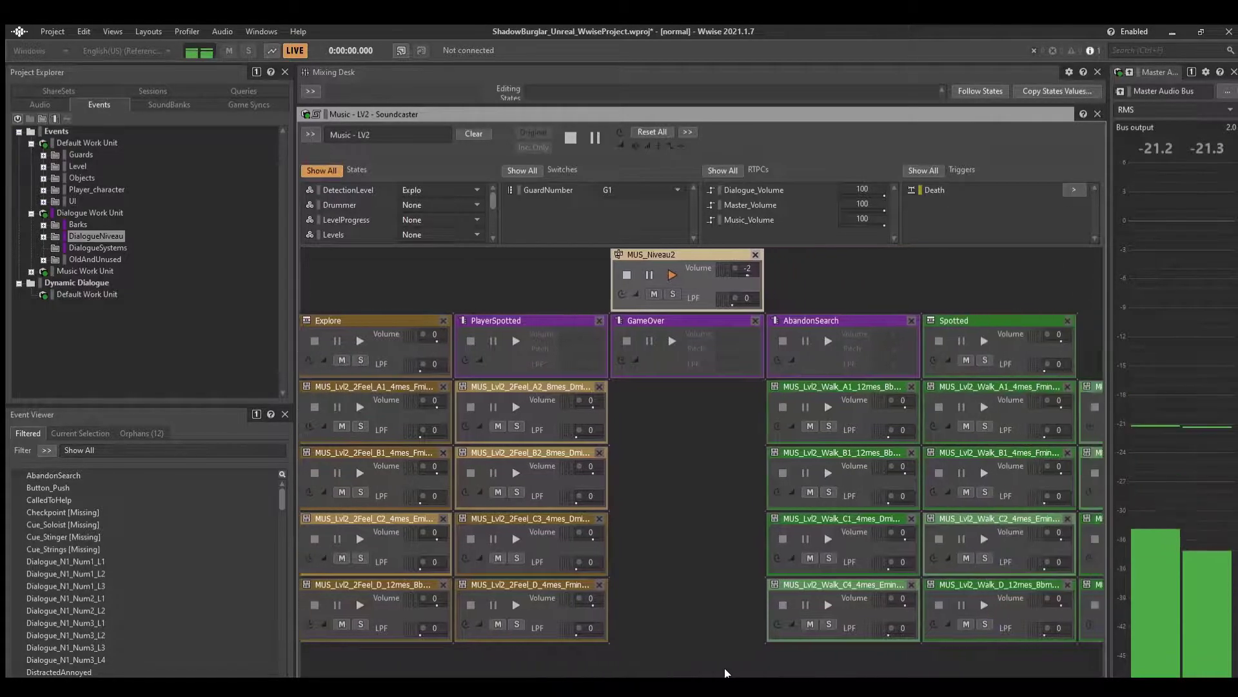
scroll(725, 668, "right", 2)
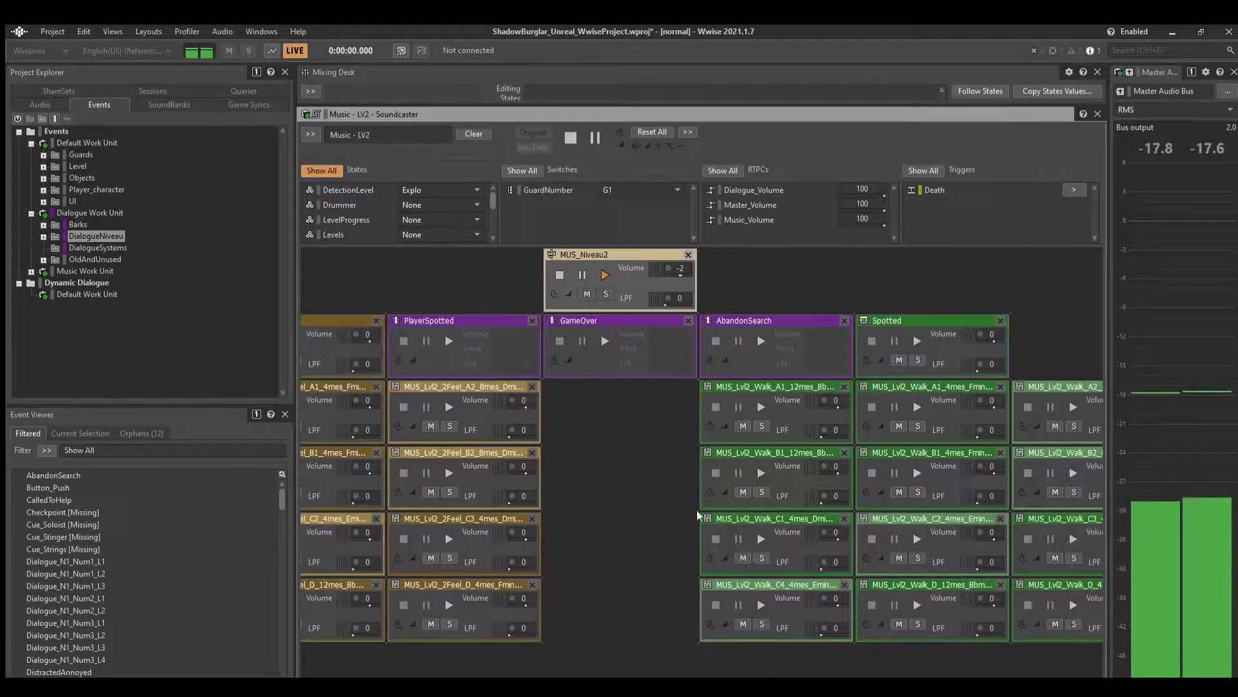
left_click(449, 340)
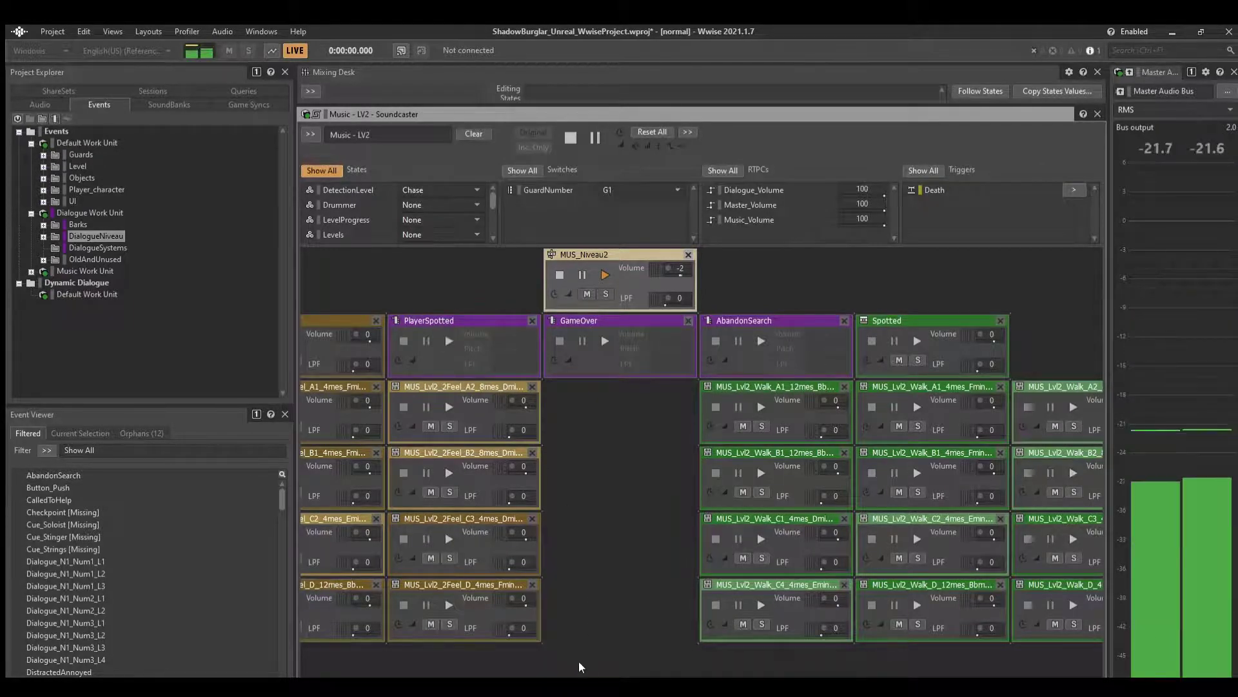
left_click_drag(573, 667, 594, 580)
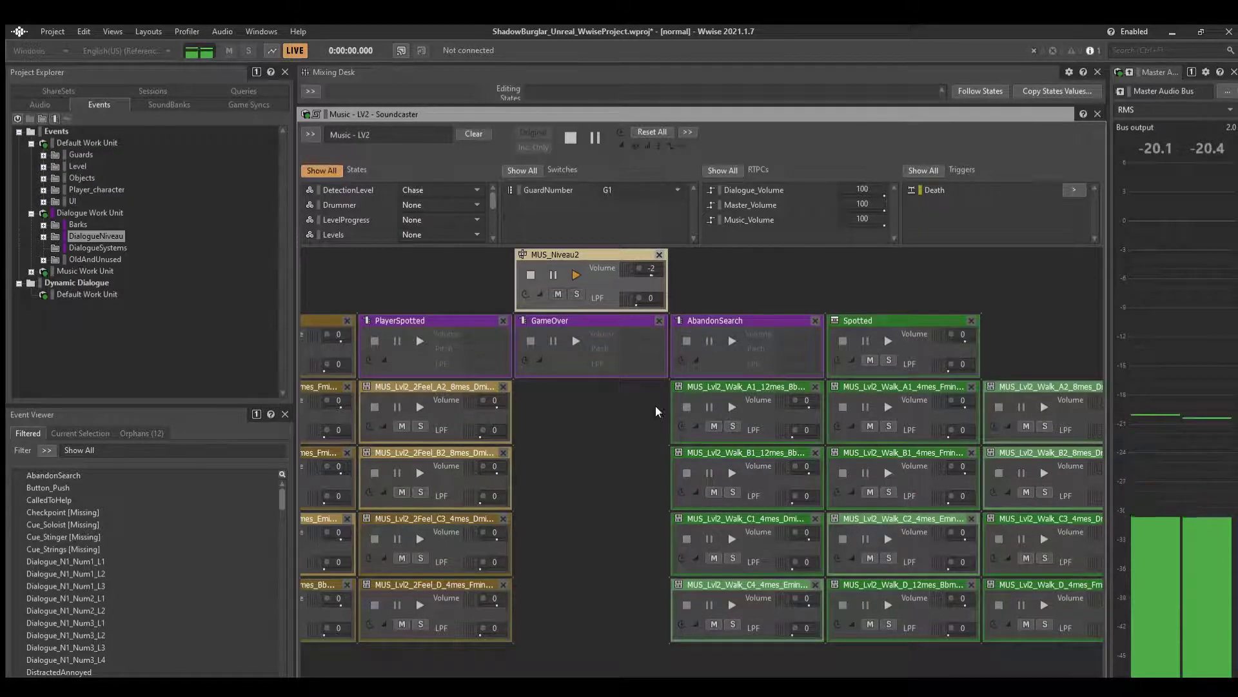
Toggle the music between Explore and Chase, playing AbandonSearch and PlayerSpotted twice each.
left_click(731, 340)
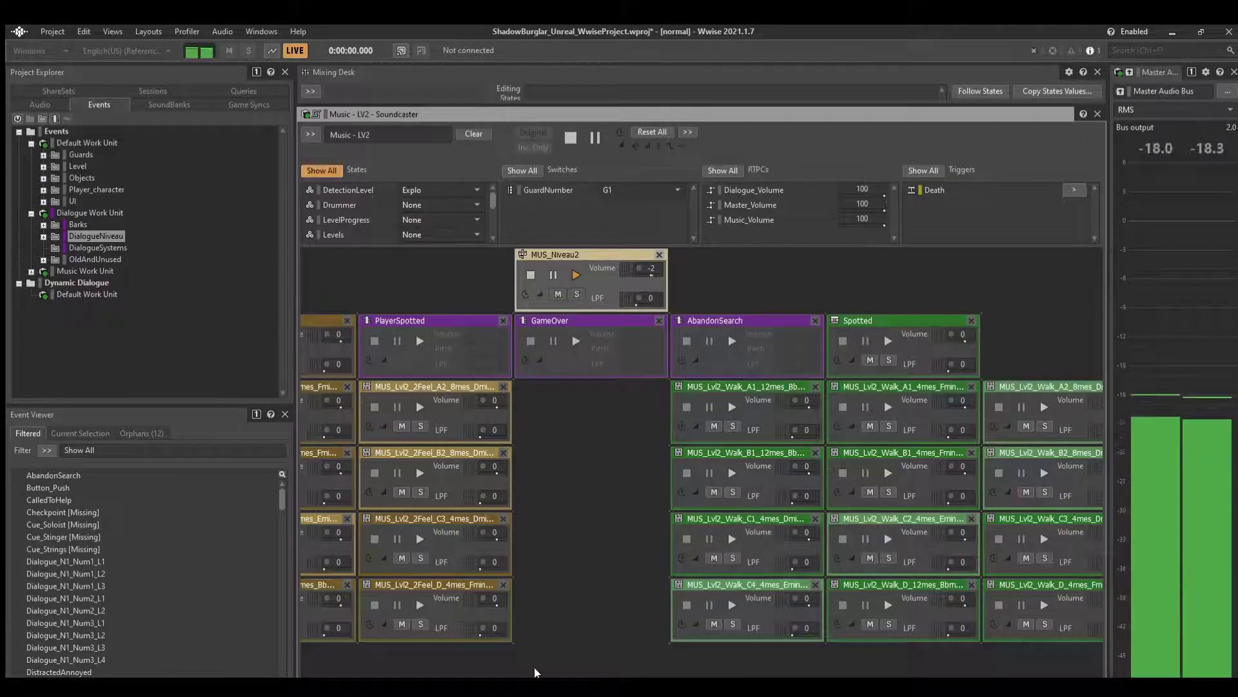
scroll(535, 673, "left", 3)
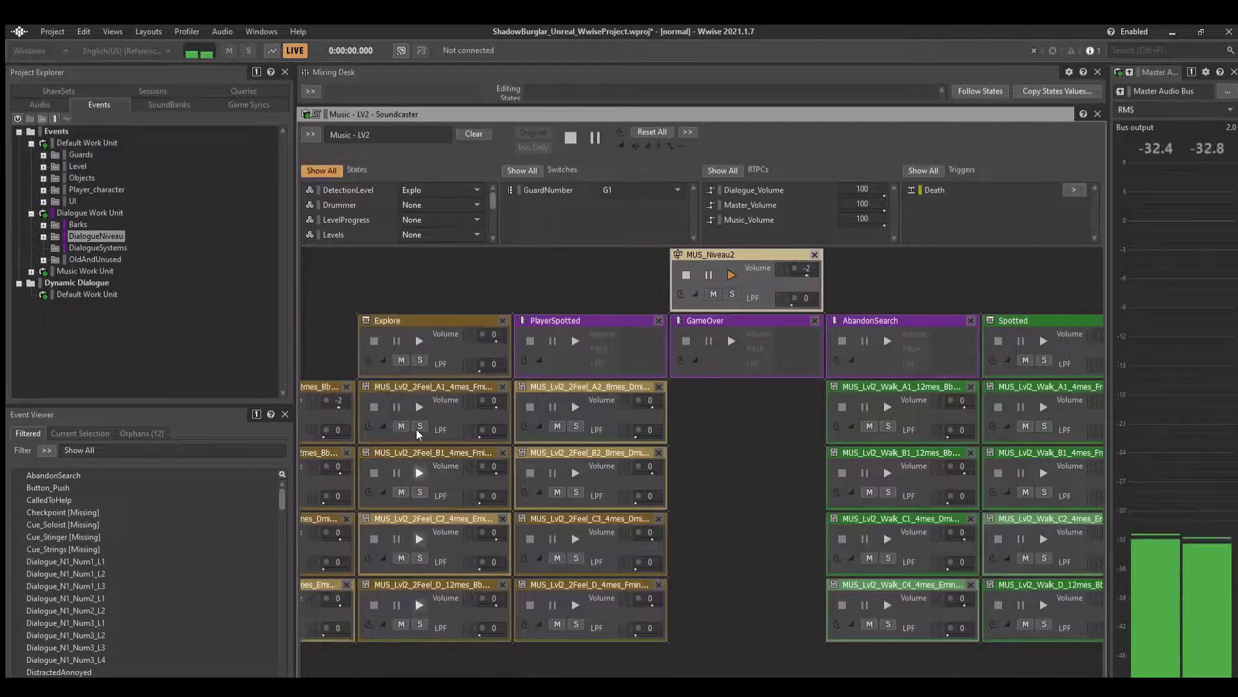
left_click(572, 330)
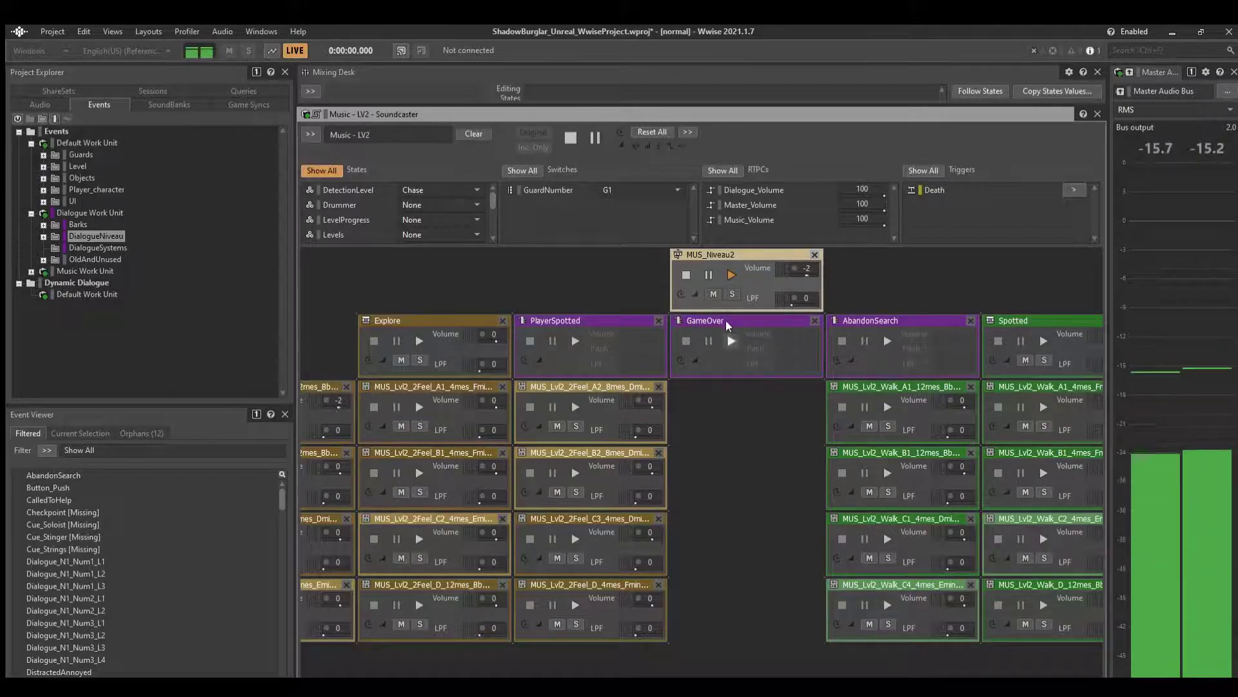
left_click(867, 319)
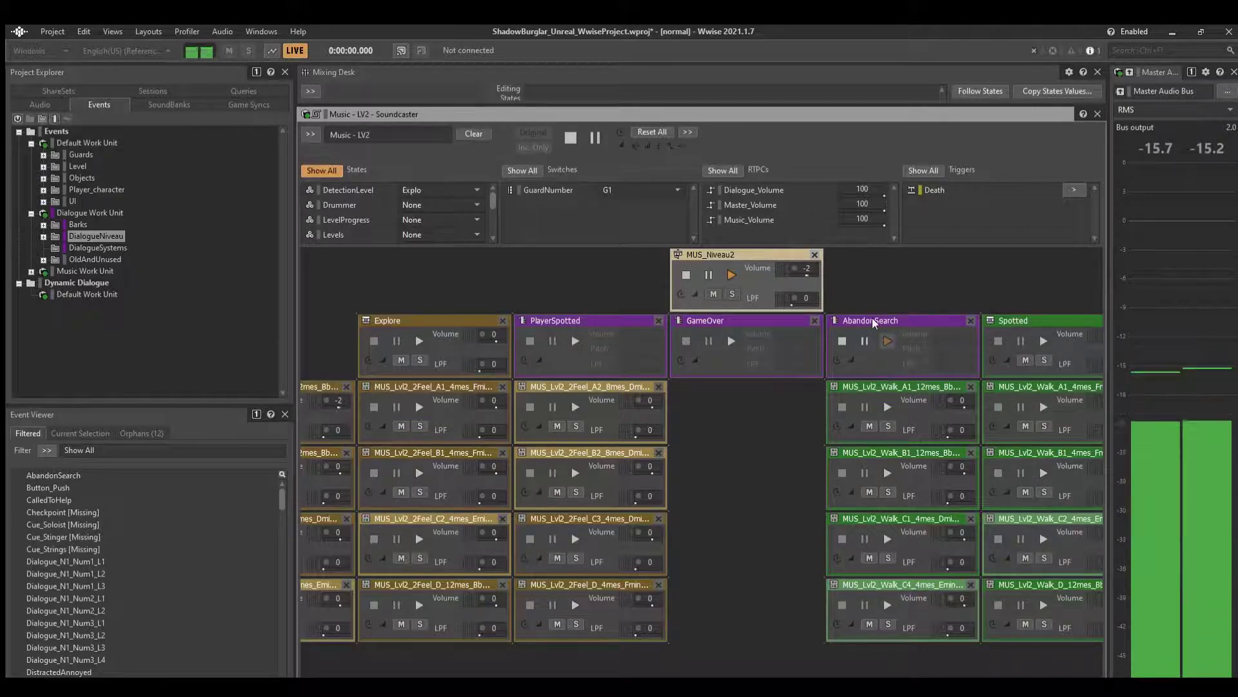
left_click(568, 321)
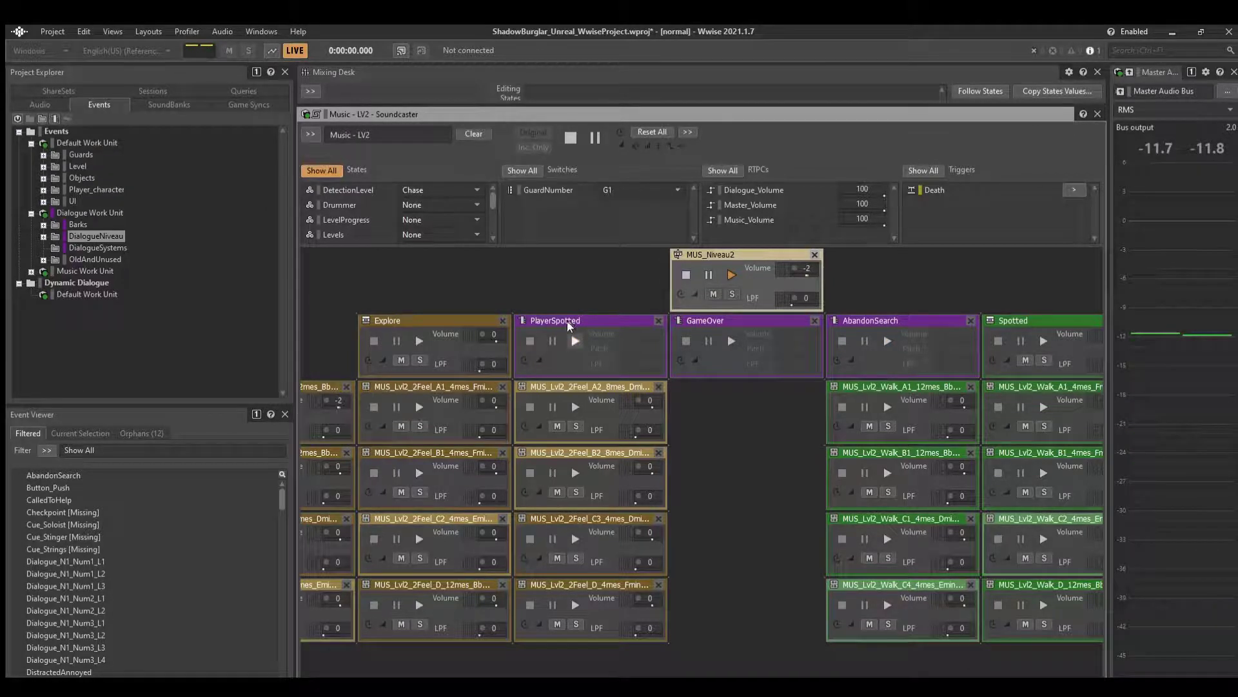
Stop the MUS_Niveau2 music.
left_click(686, 274)
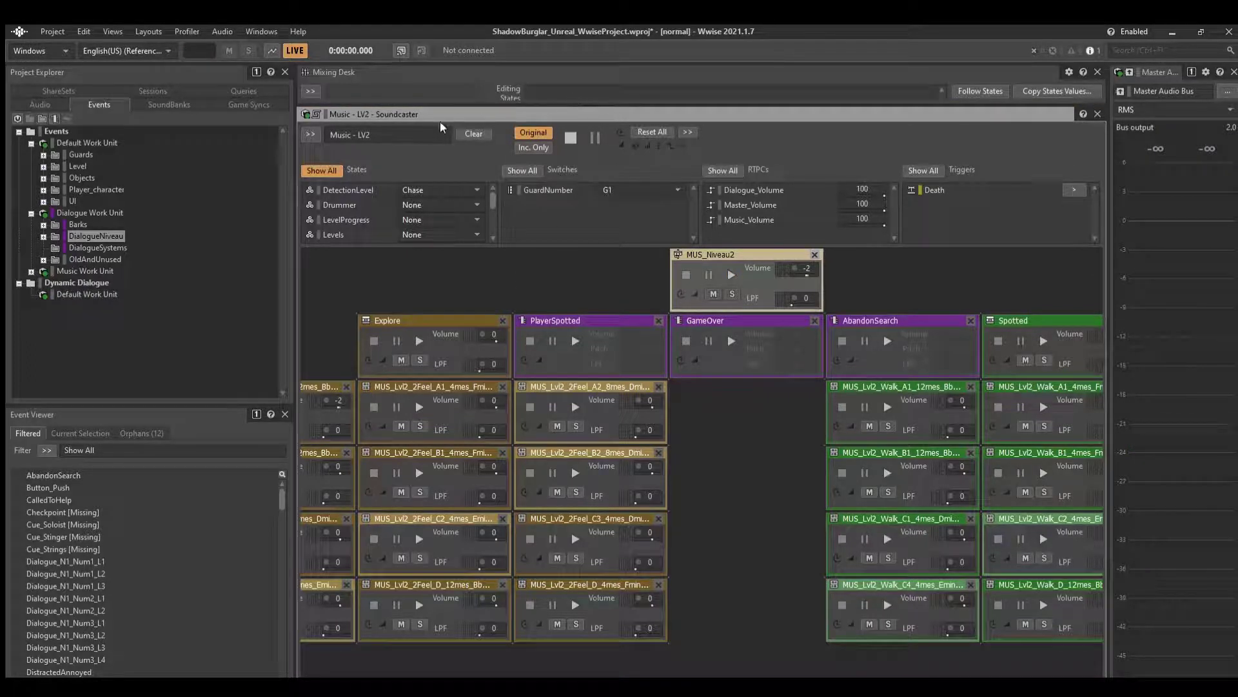
scroll(463, 204, "down", 3)
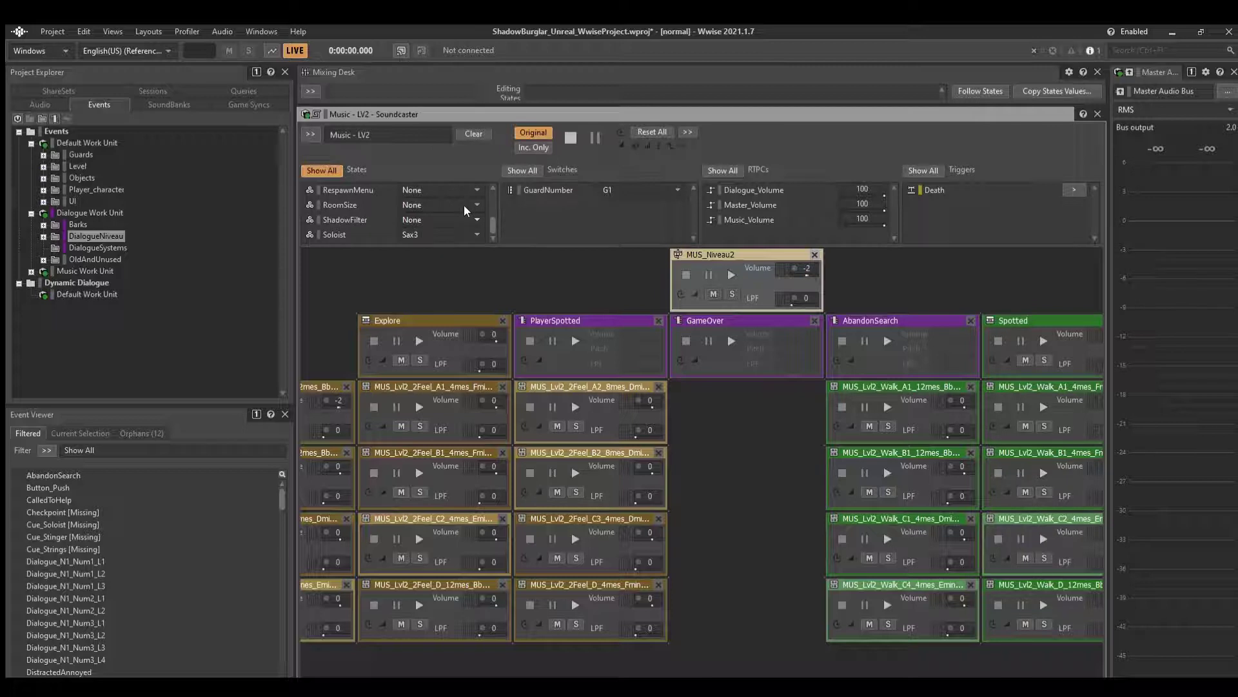
scroll(463, 205, "up", 3)
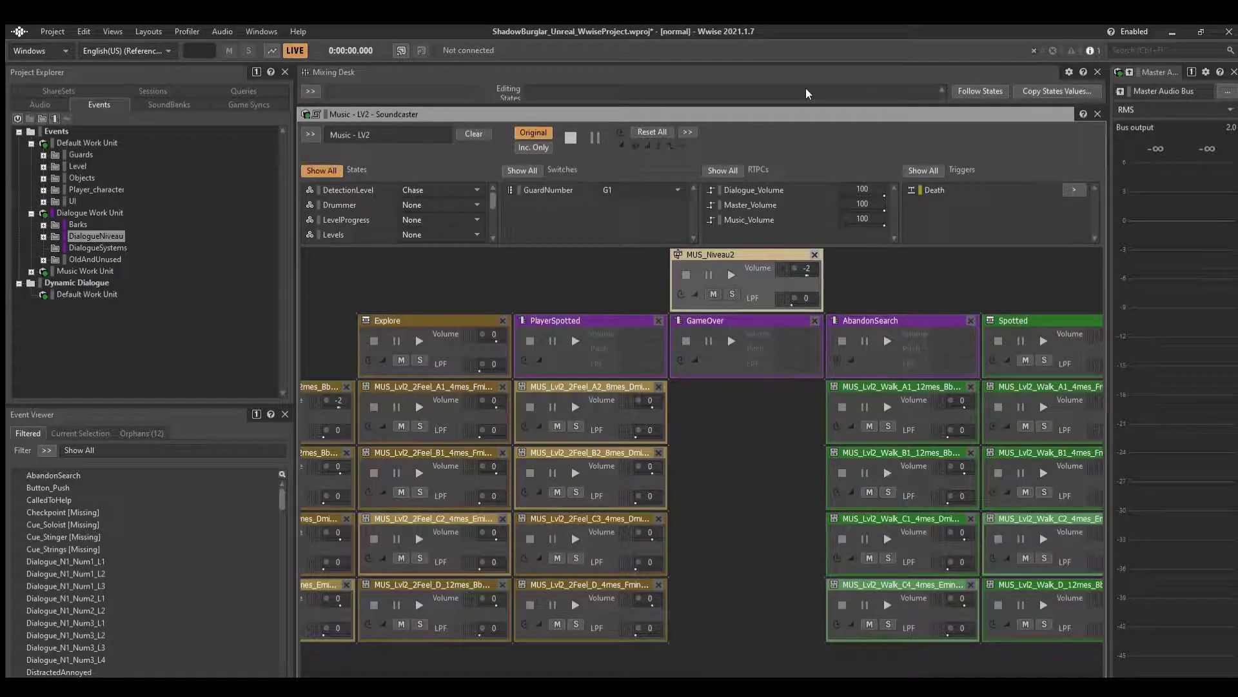
Enlarge the Editing States area, restart MUS_Niveau2 and trigger PlayerSpotted for Chase.
left_click_drag(804, 106, 804, 126)
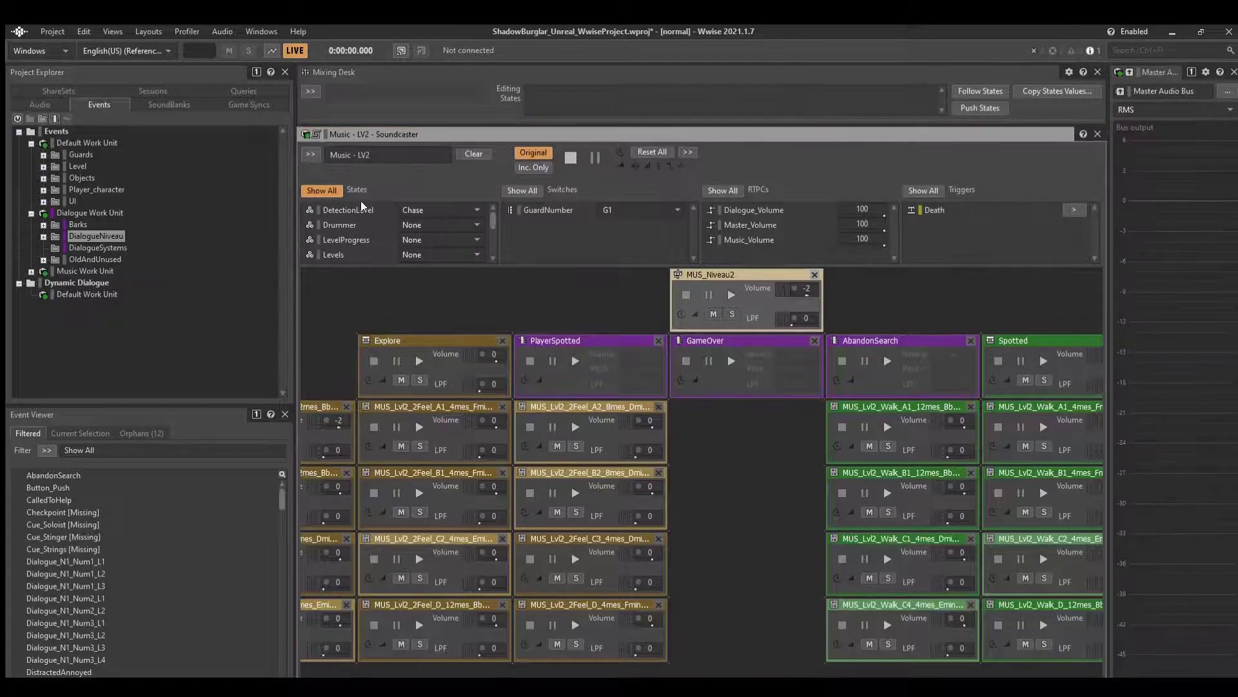
scroll(365, 210, "down", 3)
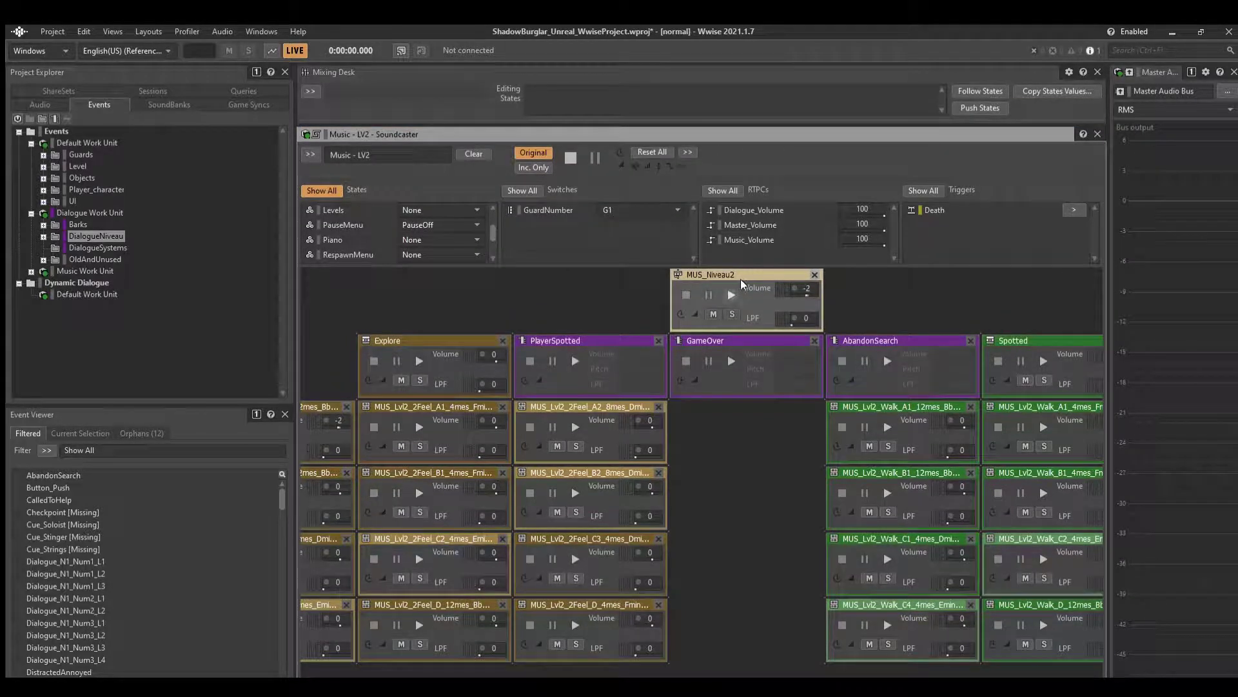
key("space")
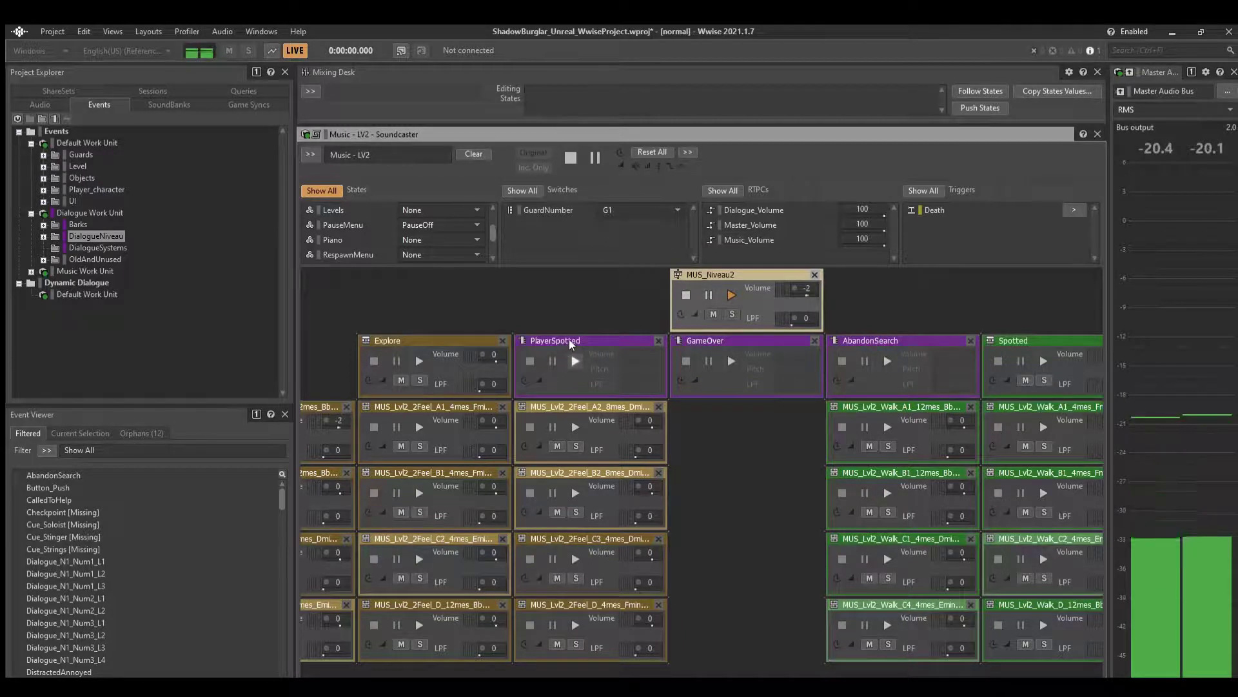
key("space")
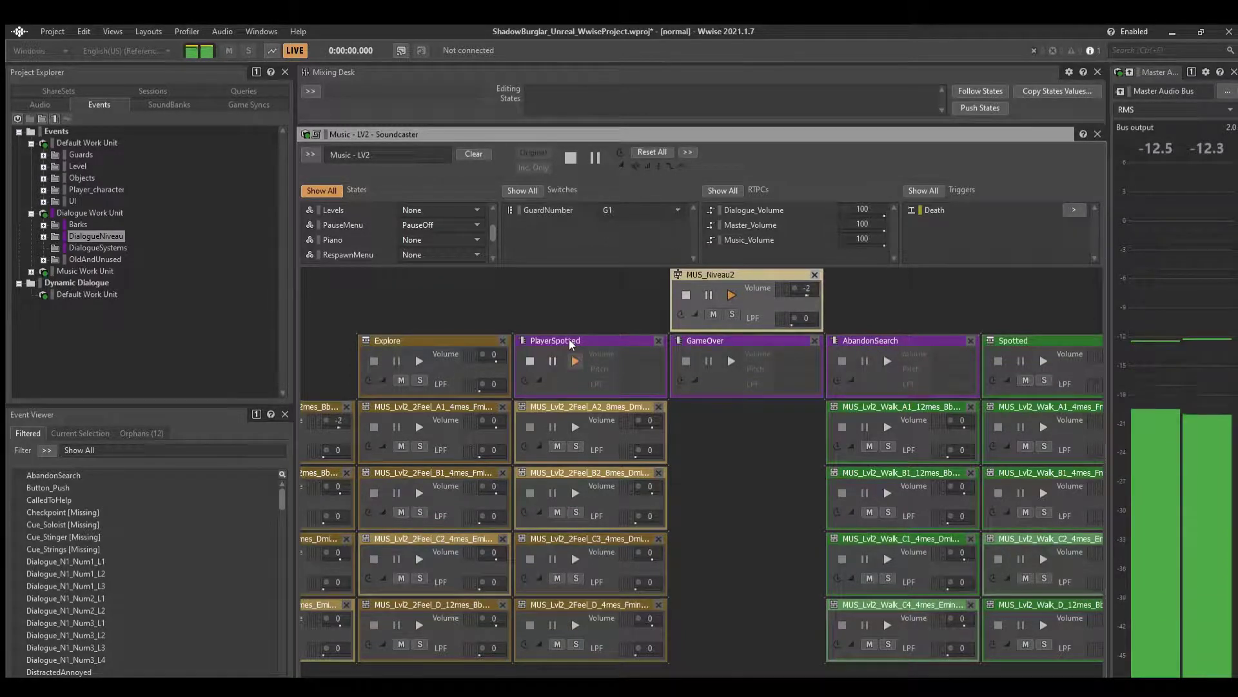
Alternate AbandonSearch, PlayerSpotted and AbandonSearch, ending with the music in Explore.
scroll(362, 238, "down", 1)
scroll(362, 238, "up", 2)
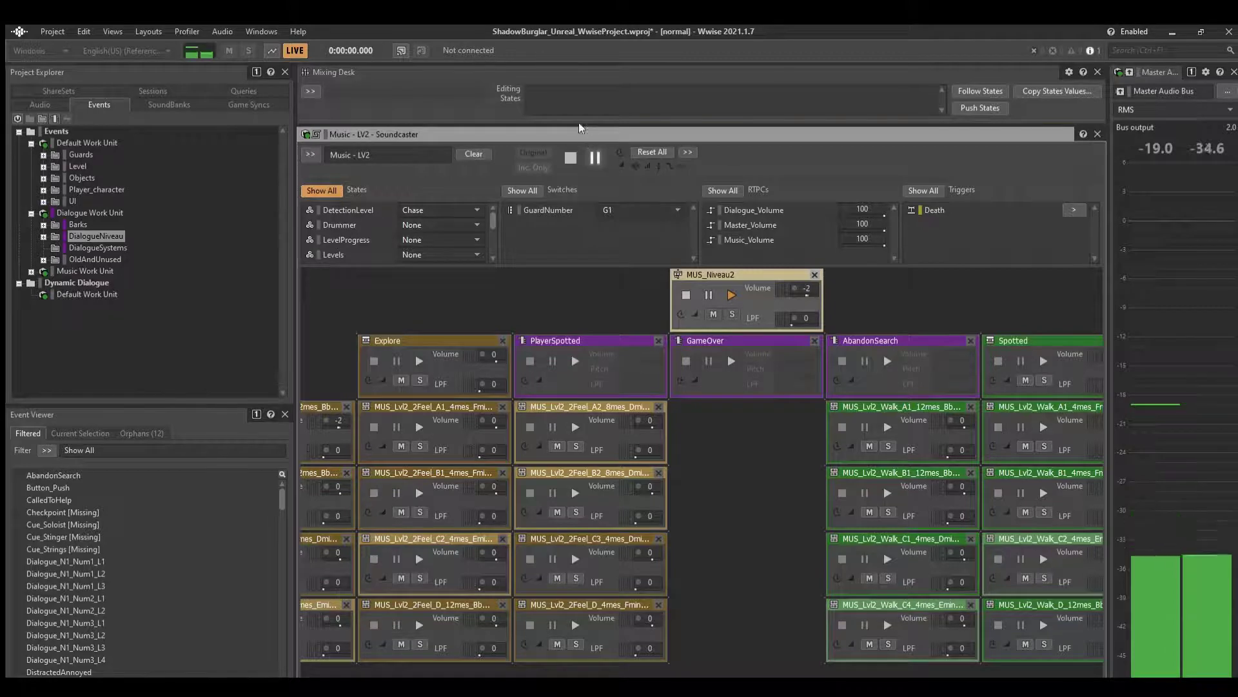
left_click(887, 361)
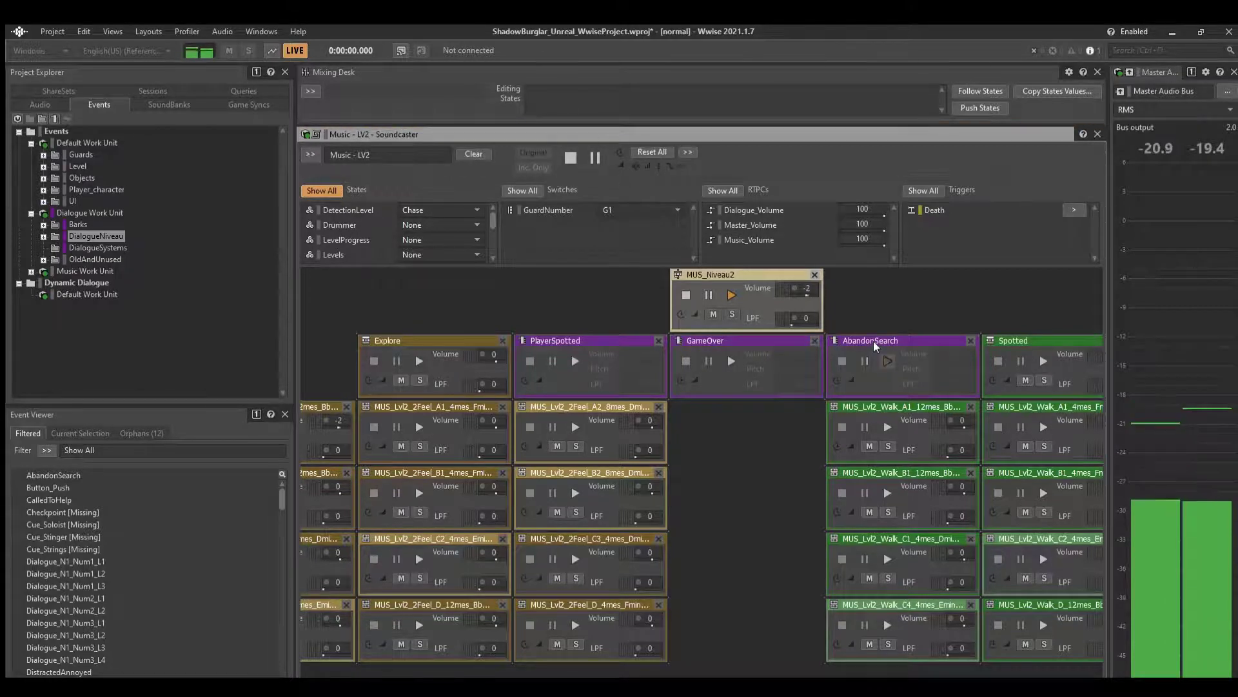
left_click(567, 336)
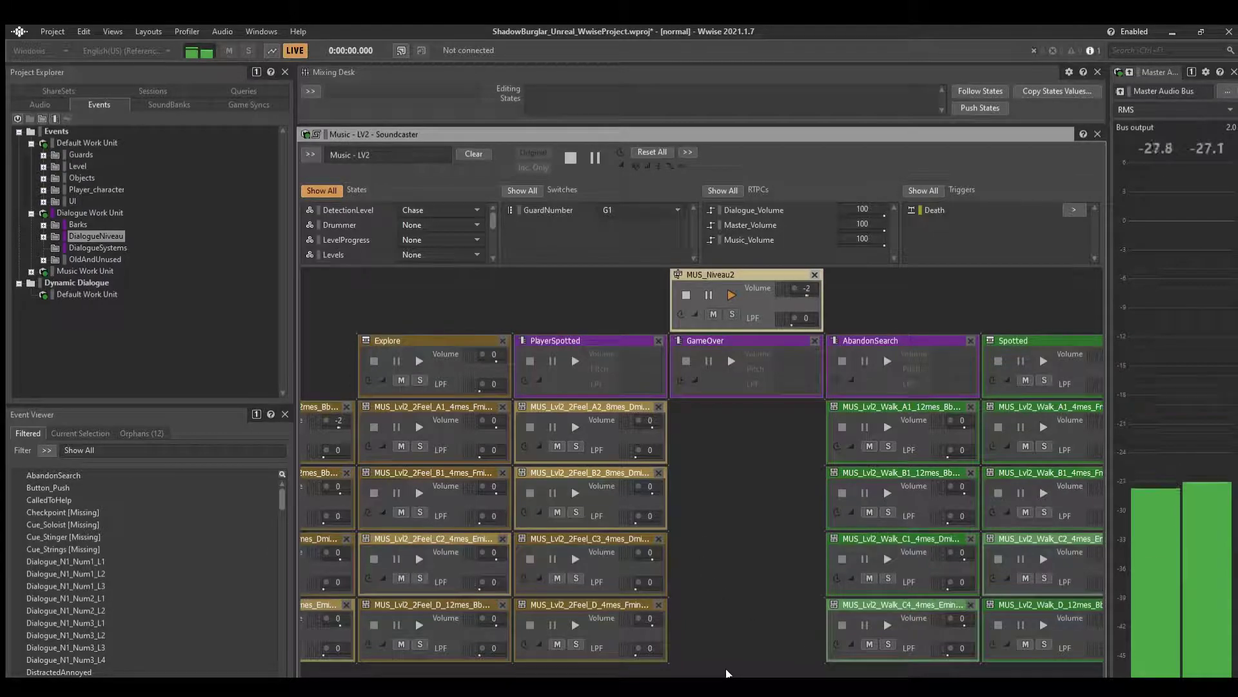
scroll(780, 647, "right", 5)
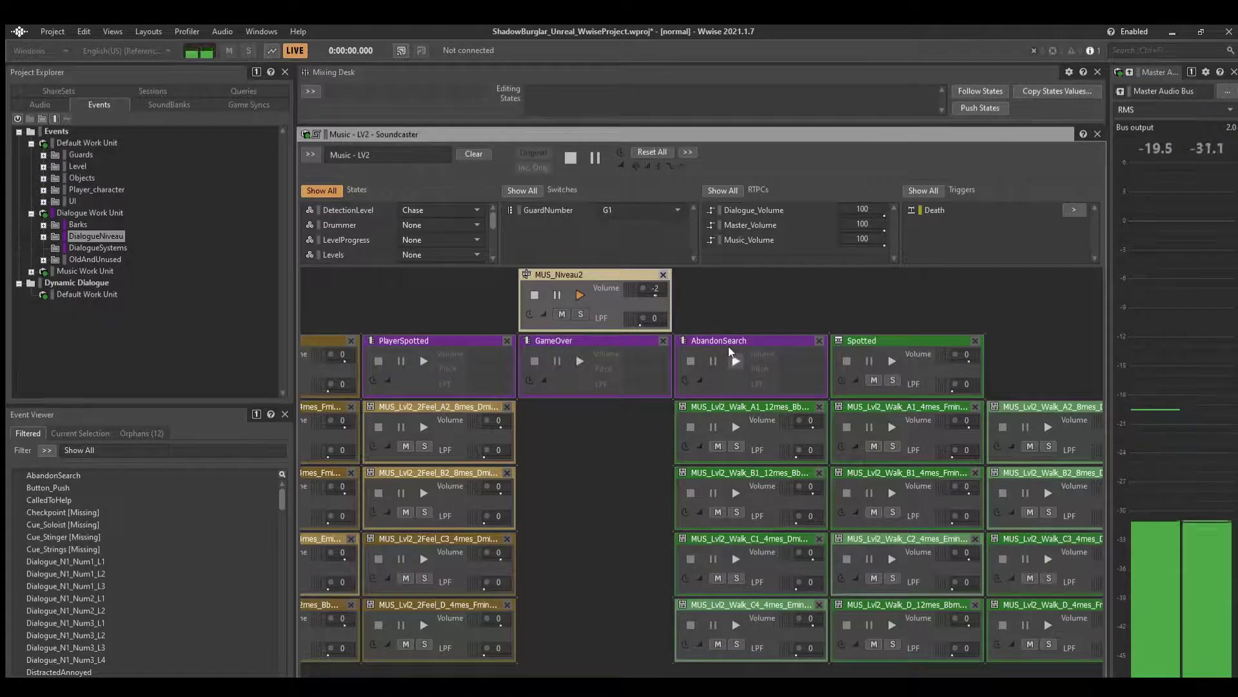
left_click(730, 350)
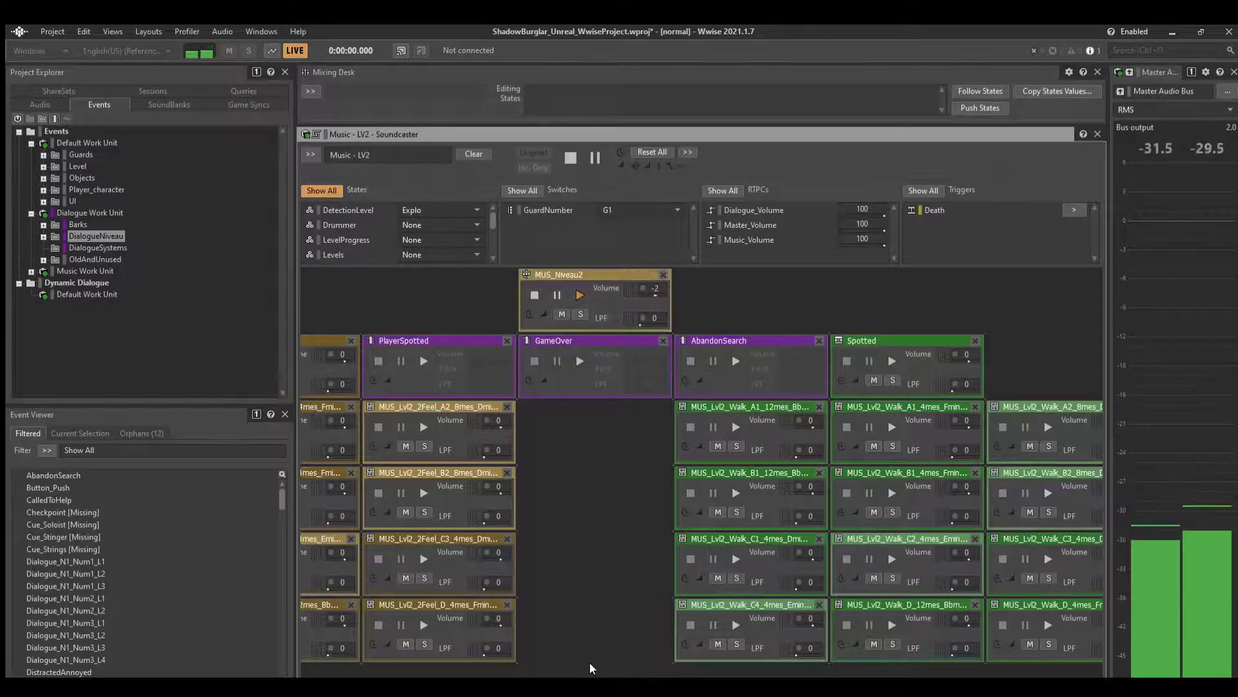
Stop MUS_Niveau2 and drag around the lower panel of the Mixing Desk view.
left_click_drag(589, 669, 401, 673)
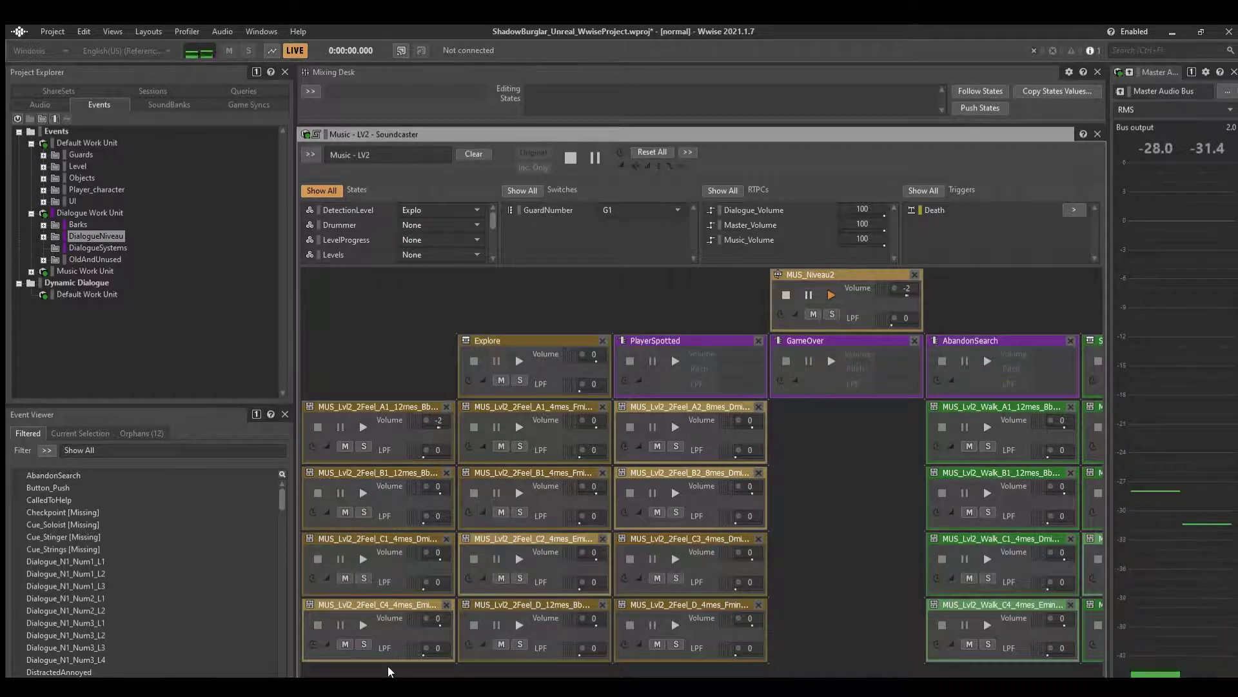
mouse_move(403, 674)
left_mouse_down()
mouse_move(503, 674)
mouse_move(403, 674)
left_mouse_up()
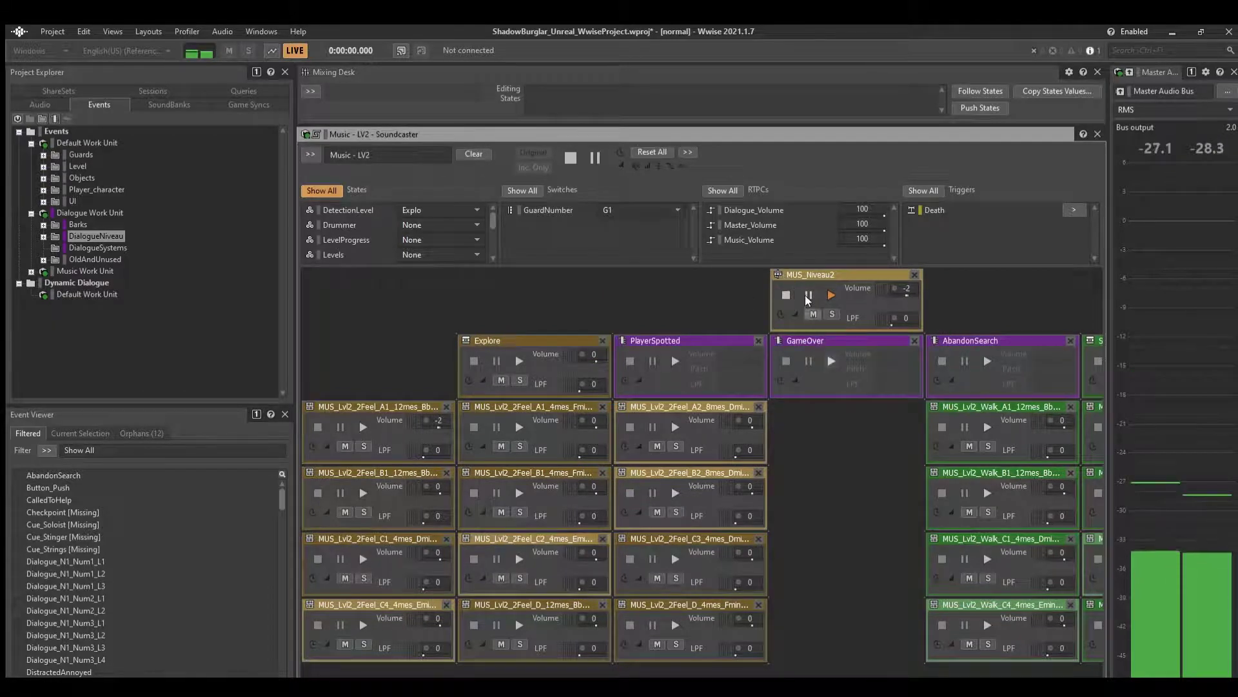
left_click(786, 295)
mouse_move(438, 672)
left_mouse_down()
mouse_move(566, 672)
mouse_move(439, 672)
left_mouse_up()
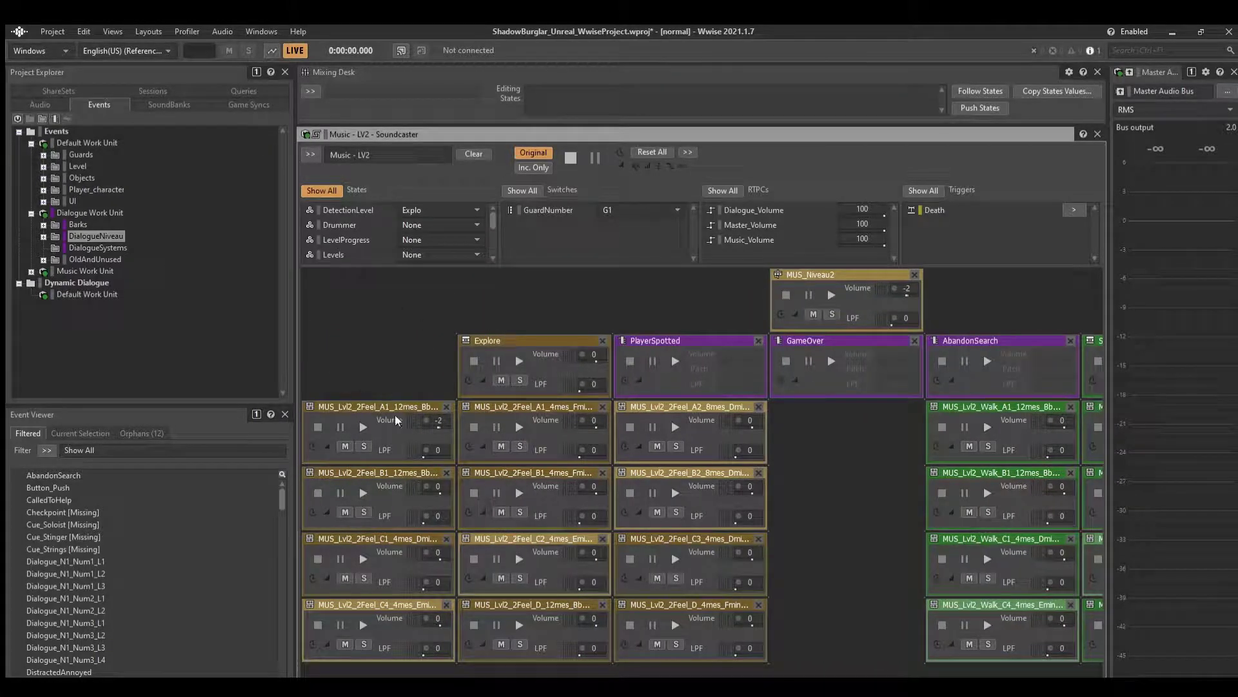
left_click_drag(325, 671, 284, 665)
left_click_drag(324, 665, 437, 659)
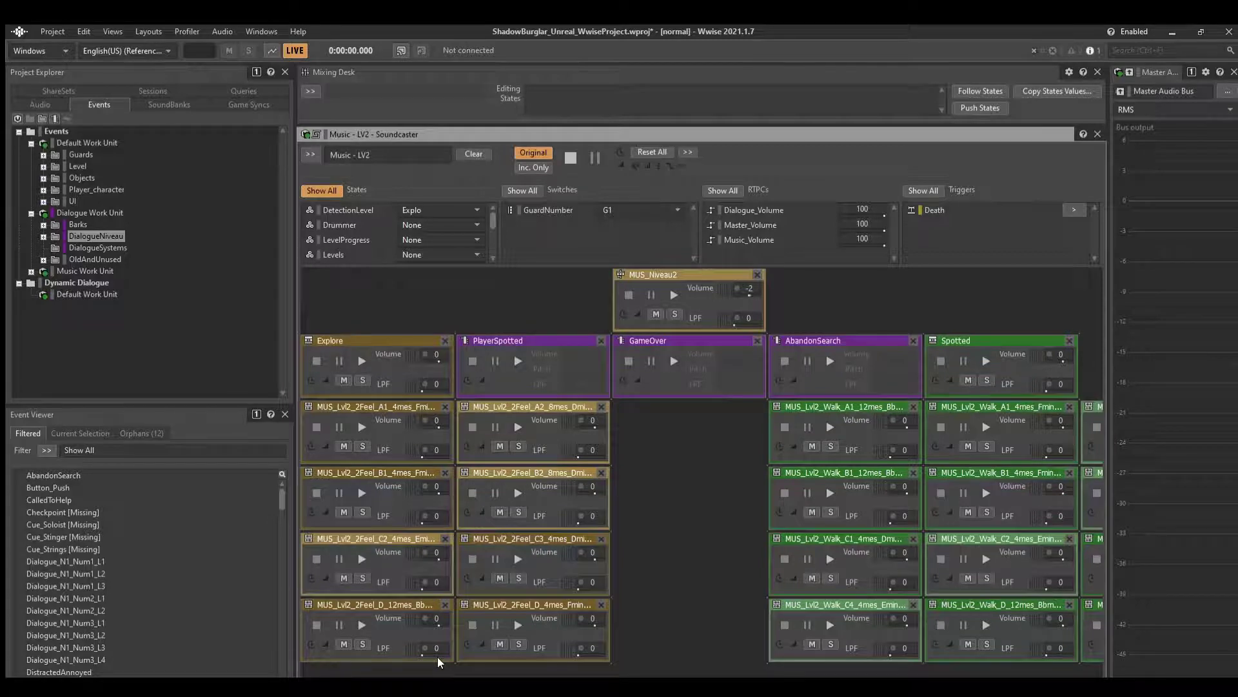
left_click_drag(437, 657, 326, 673)
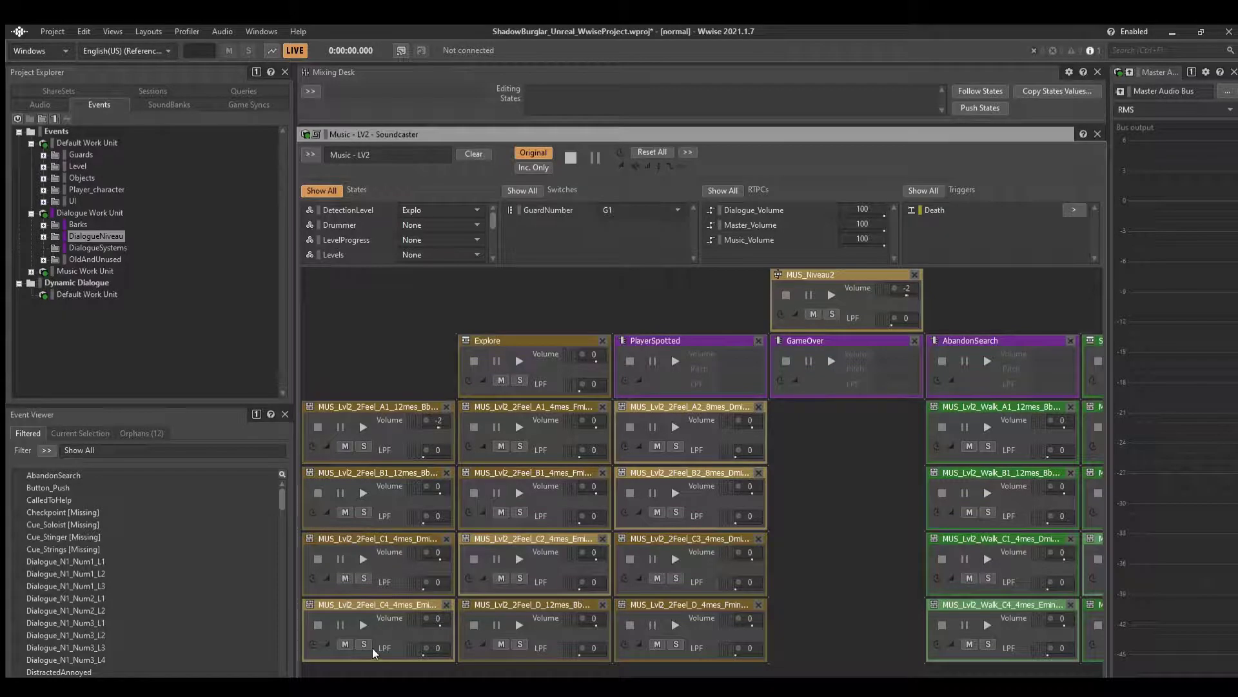
left_click_drag(342, 670, 316, 653)
Replay MUS_Niveau2, set DetectionLevel to Chase from its dropdown, then stop it.
left_click(832, 295)
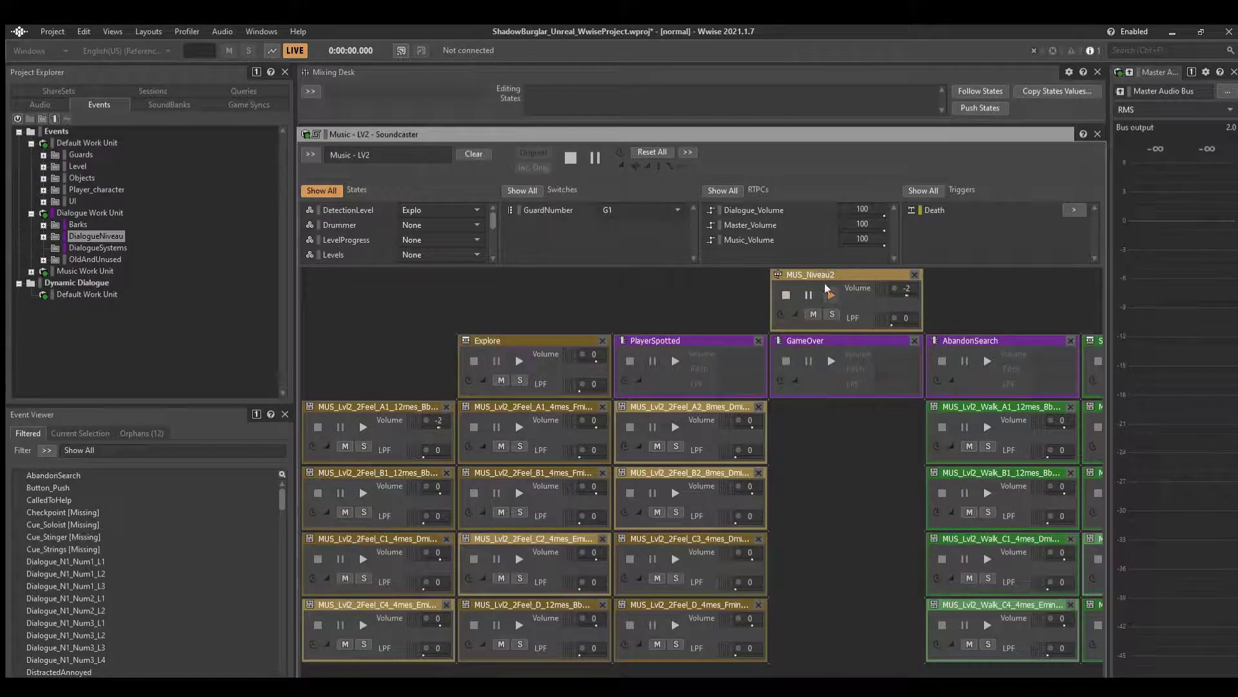
left_click(674, 341)
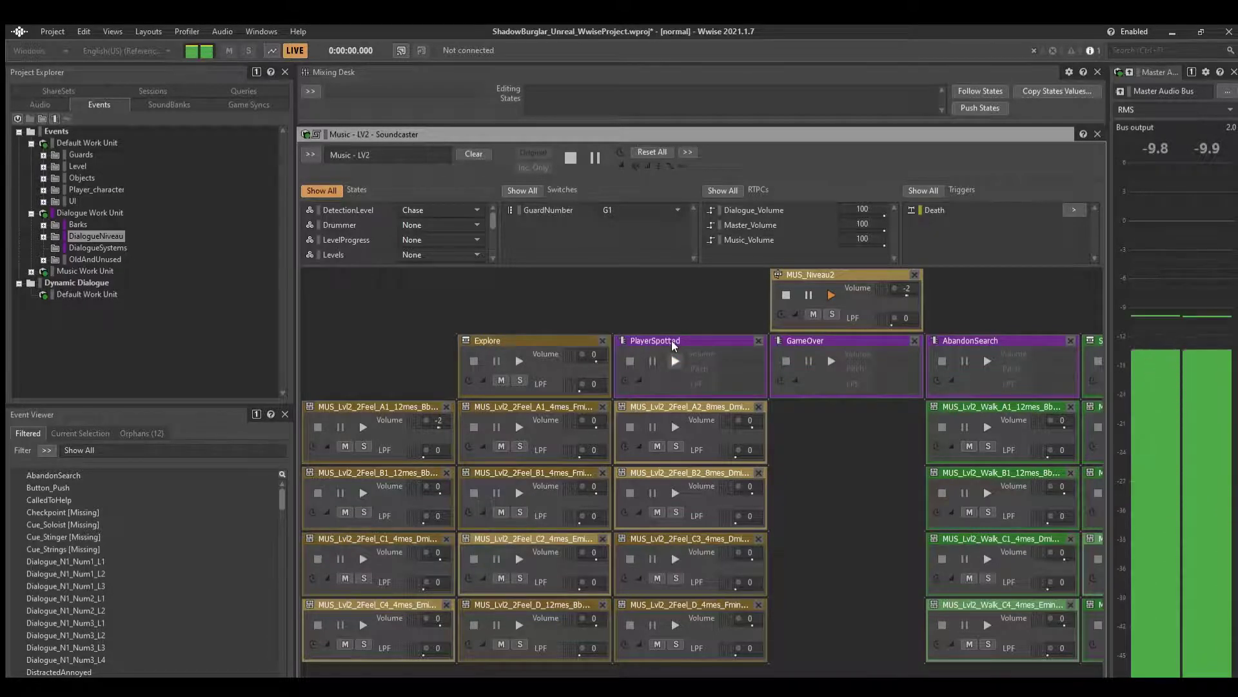
left_click(785, 294)
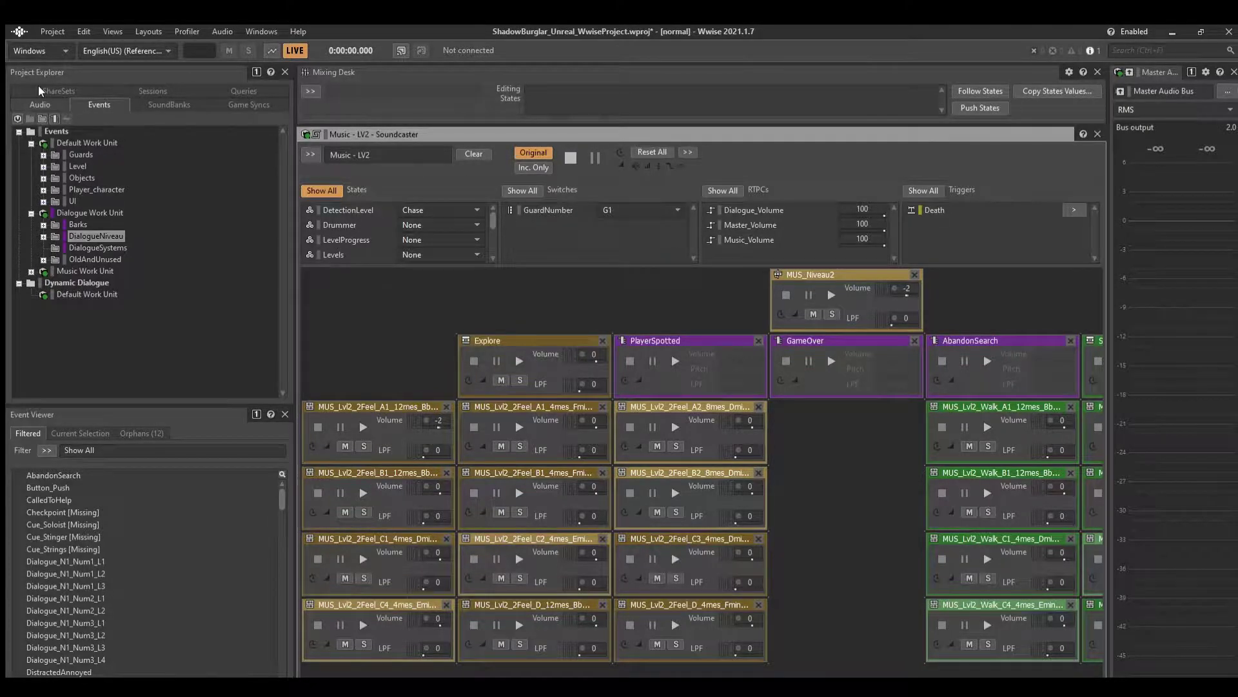
Return to the Designer layout and select MUS_Niveau2 under Level Music.
key("F5")
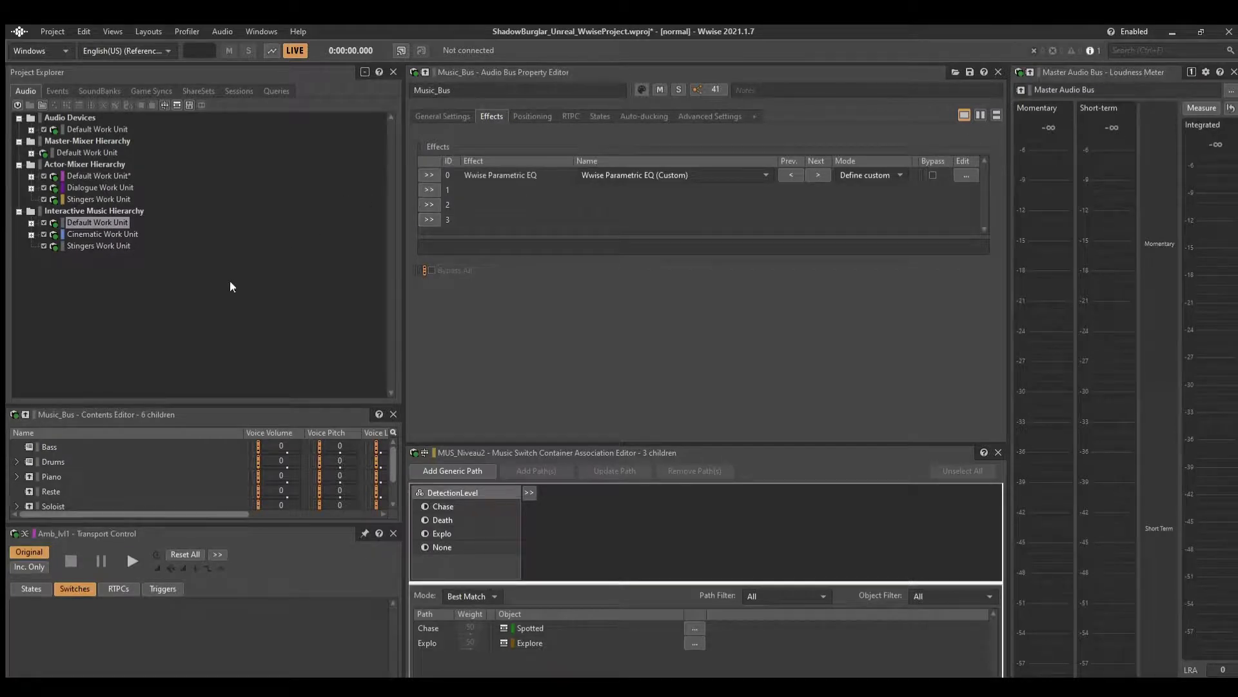
left_click_drag(471, 442, 461, 296)
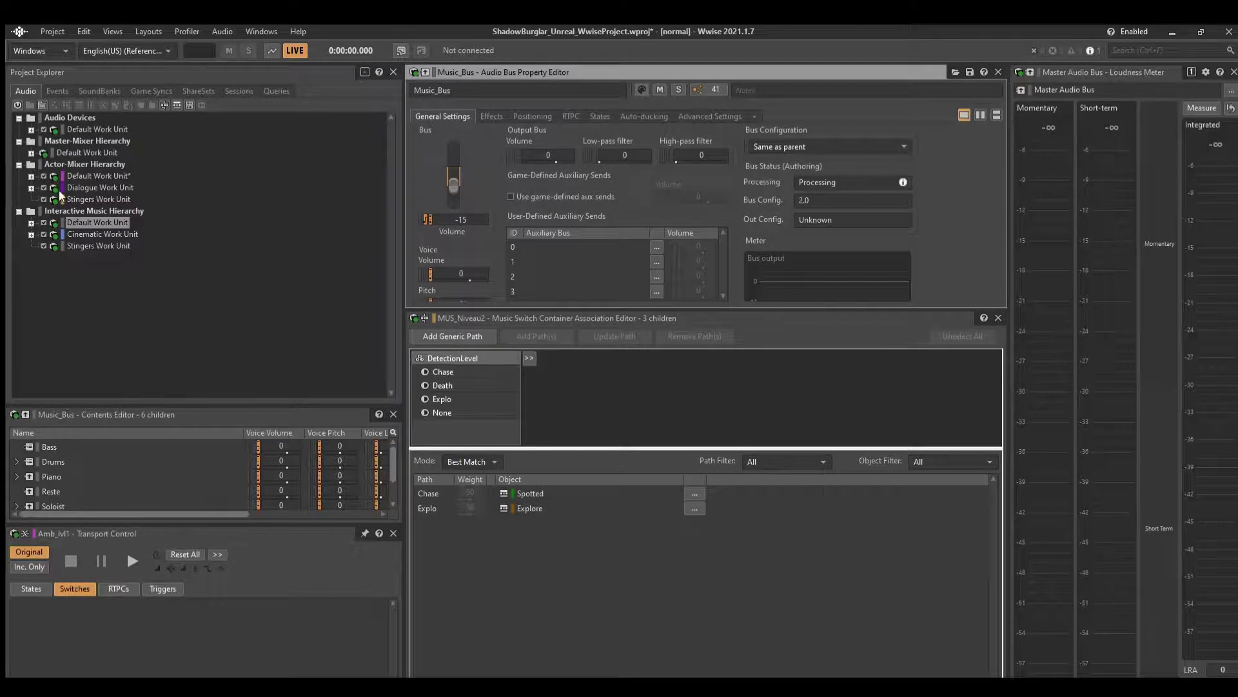
left_click(31, 222)
double_click(76, 233)
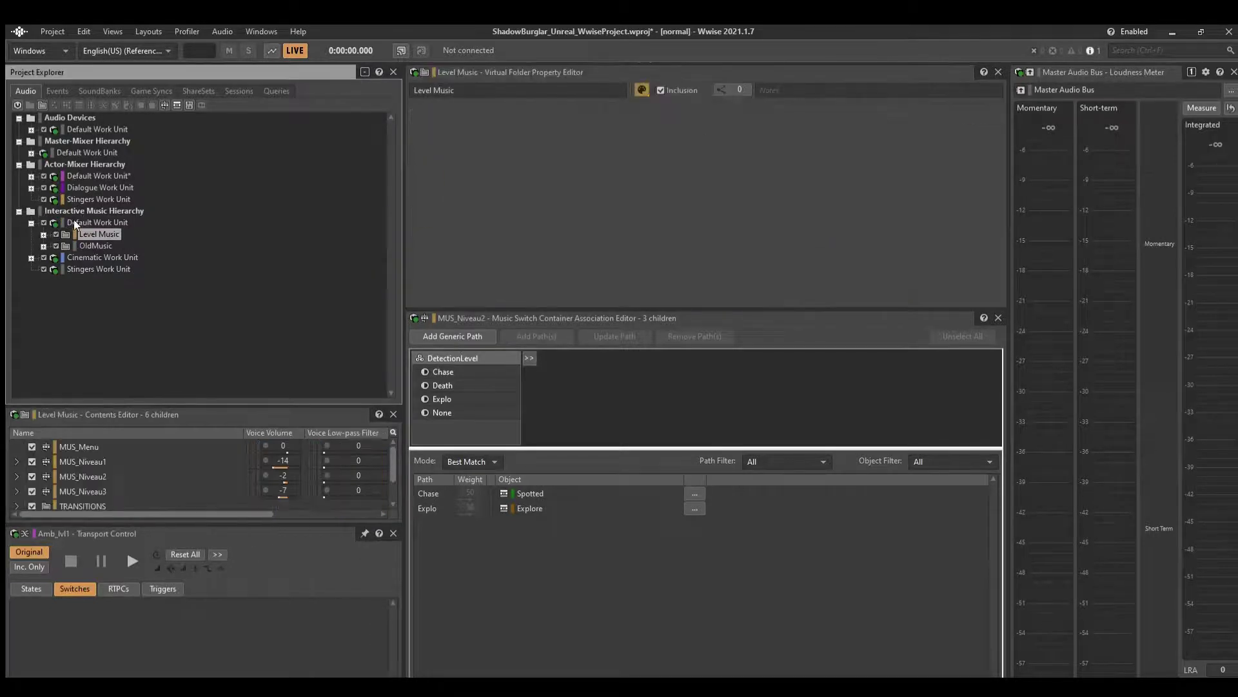
left_click(114, 293)
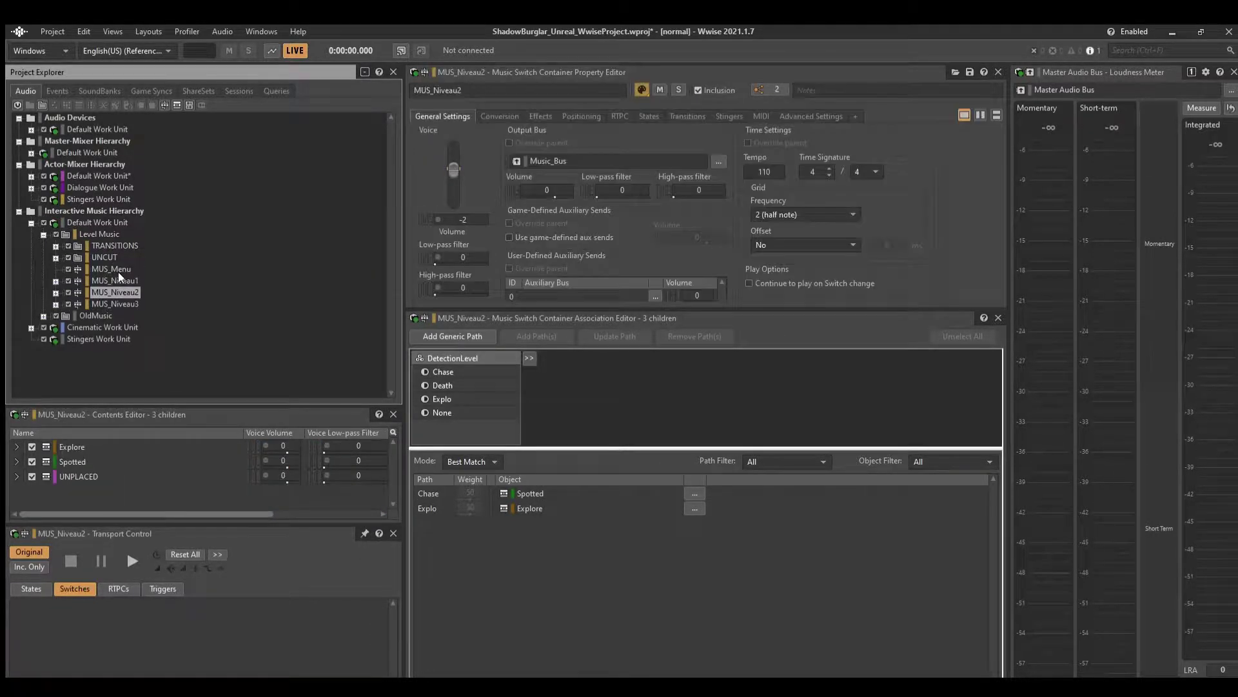
Expand MUS_Niveau2, compare Explore and Spotted, and view Explore's segments and transitions.
key("Right")
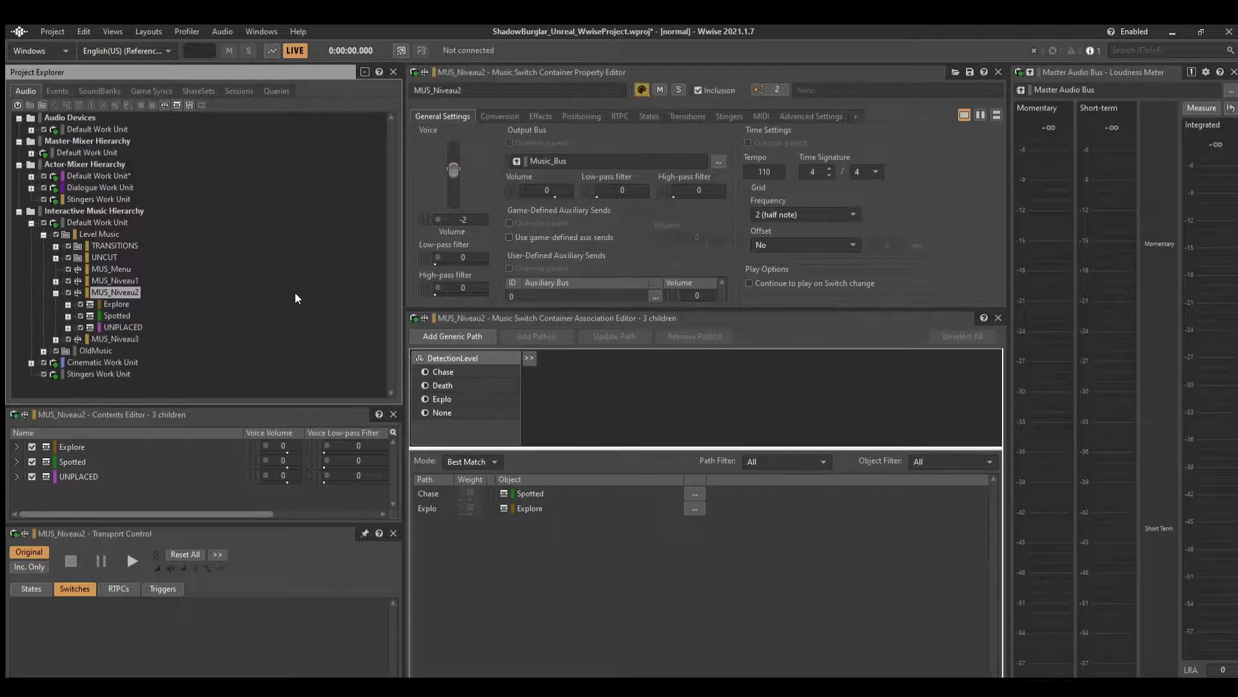
key("Down")
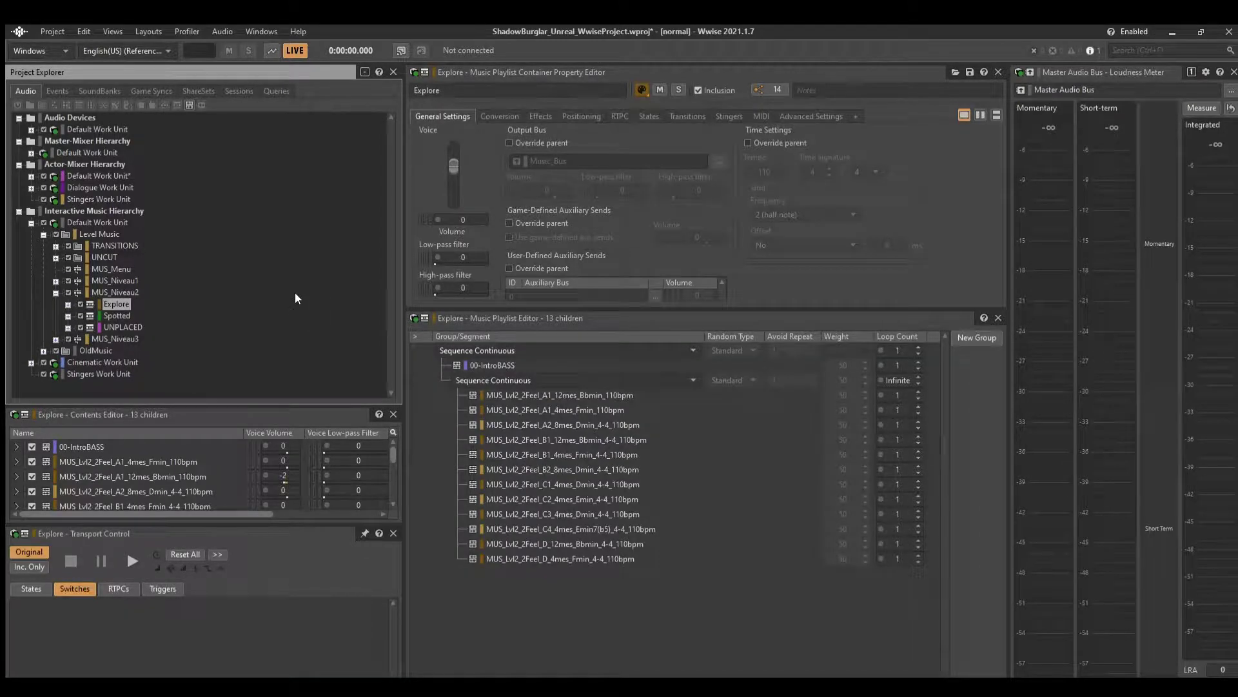
key("Down")
key("Up")
key("Right")
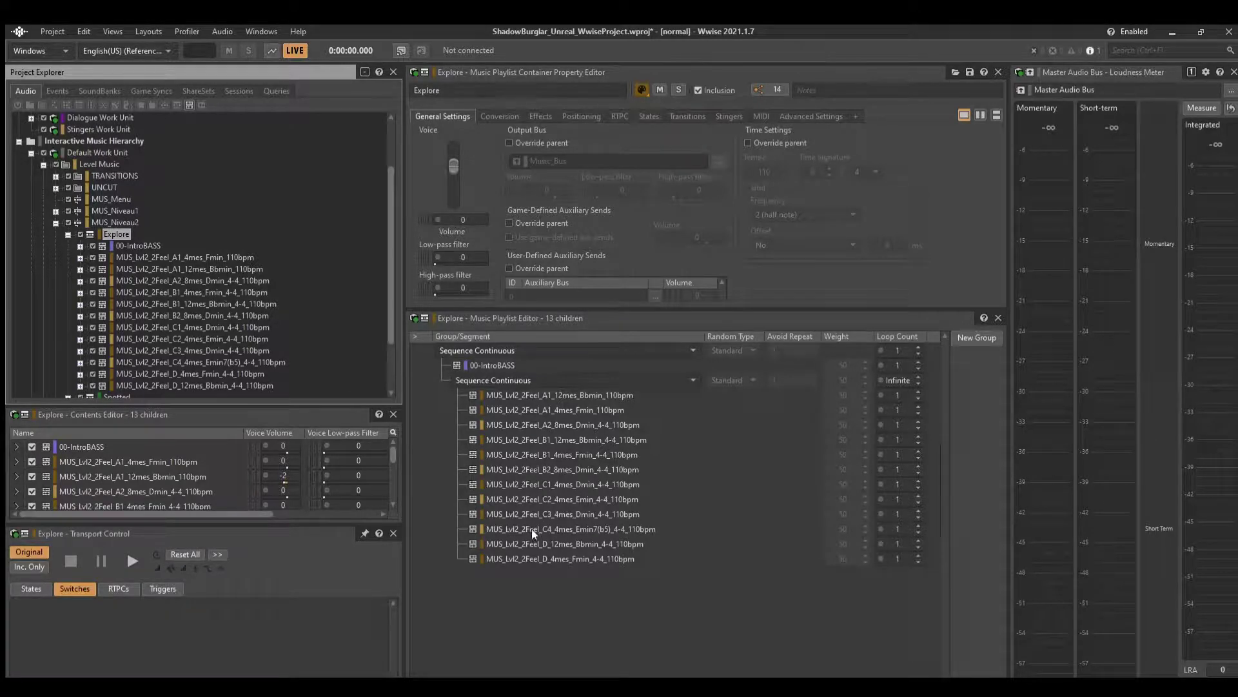
left_click(674, 115)
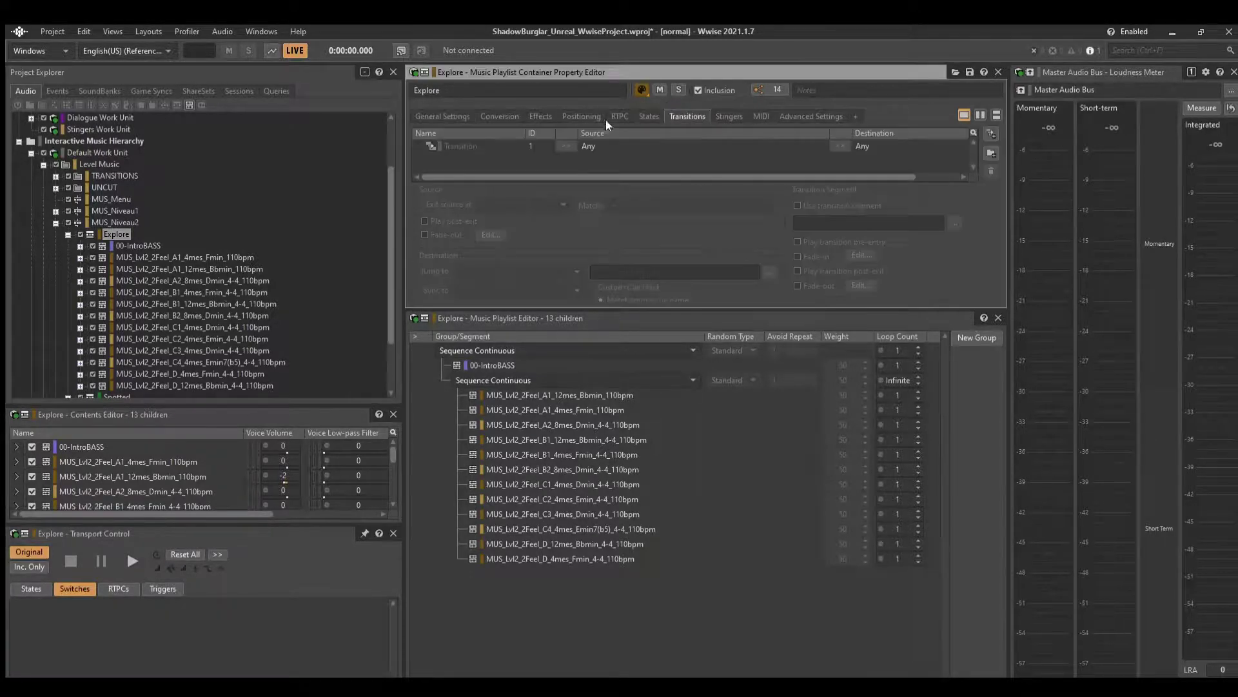
Select MUS_Lvl2_2Feel_A1_4mes_Fmin_110bpm and scroll through its instrument tracks.
key("Down")
key("Down")
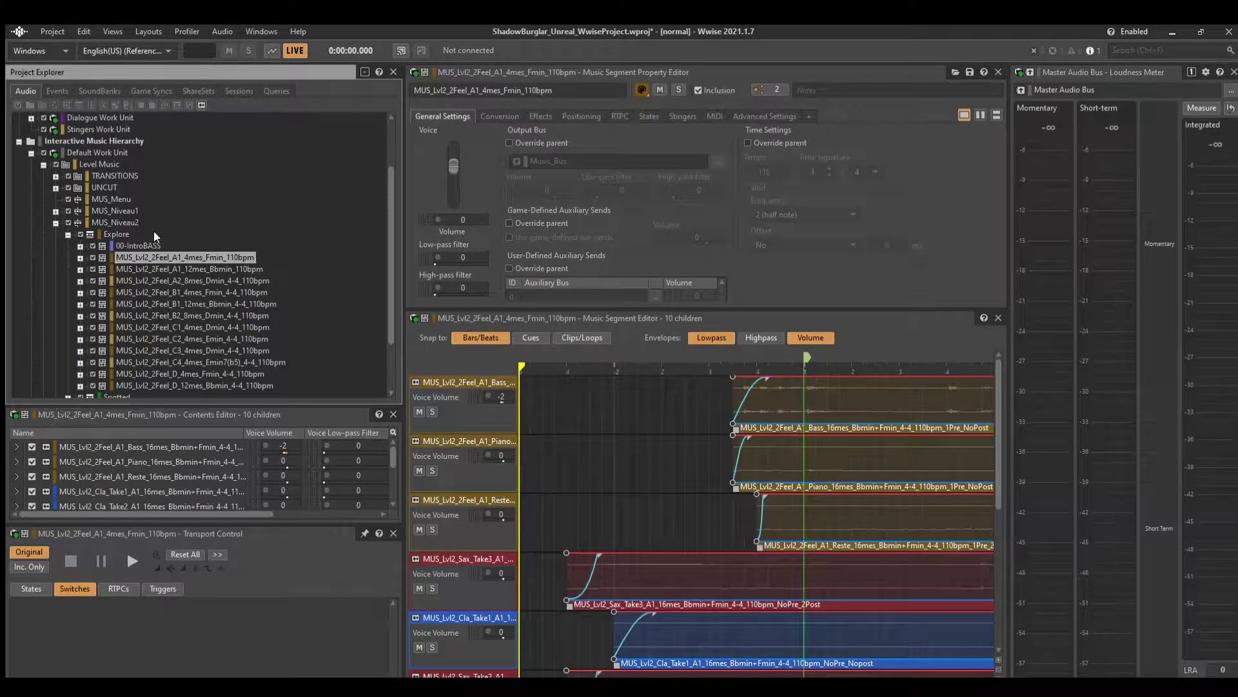
scroll(445, 393, "down", 5)
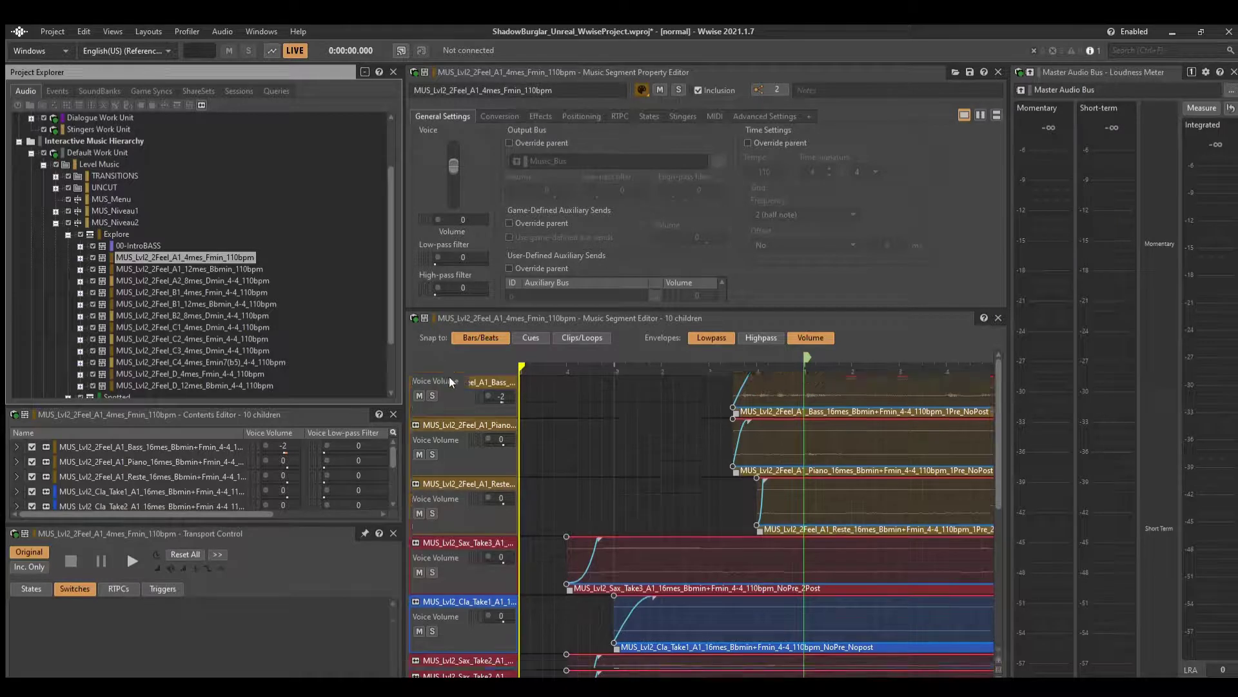
scroll(454, 451, "down", 1)
scroll(458, 620, "down", 1)
scroll(458, 619, "up", 1)
scroll(457, 618, "down", 1)
scroll(458, 616, "up", 1)
scroll(455, 597, "up", 3)
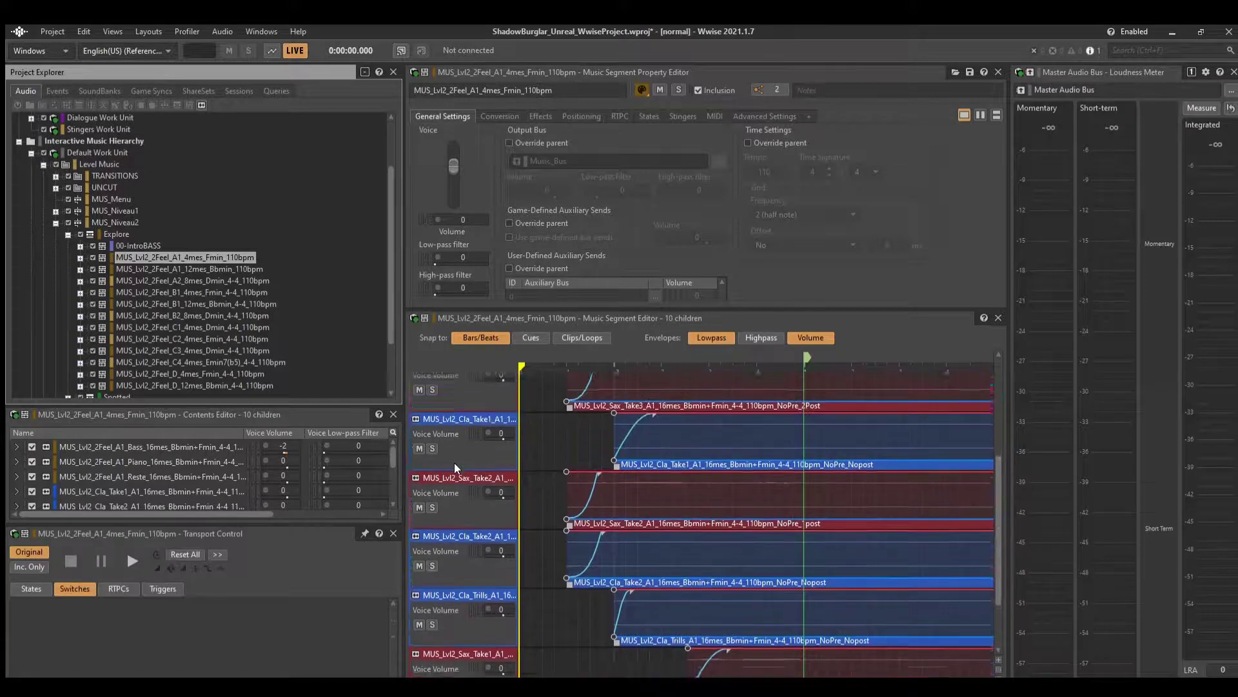
scroll(455, 468, "down", 1)
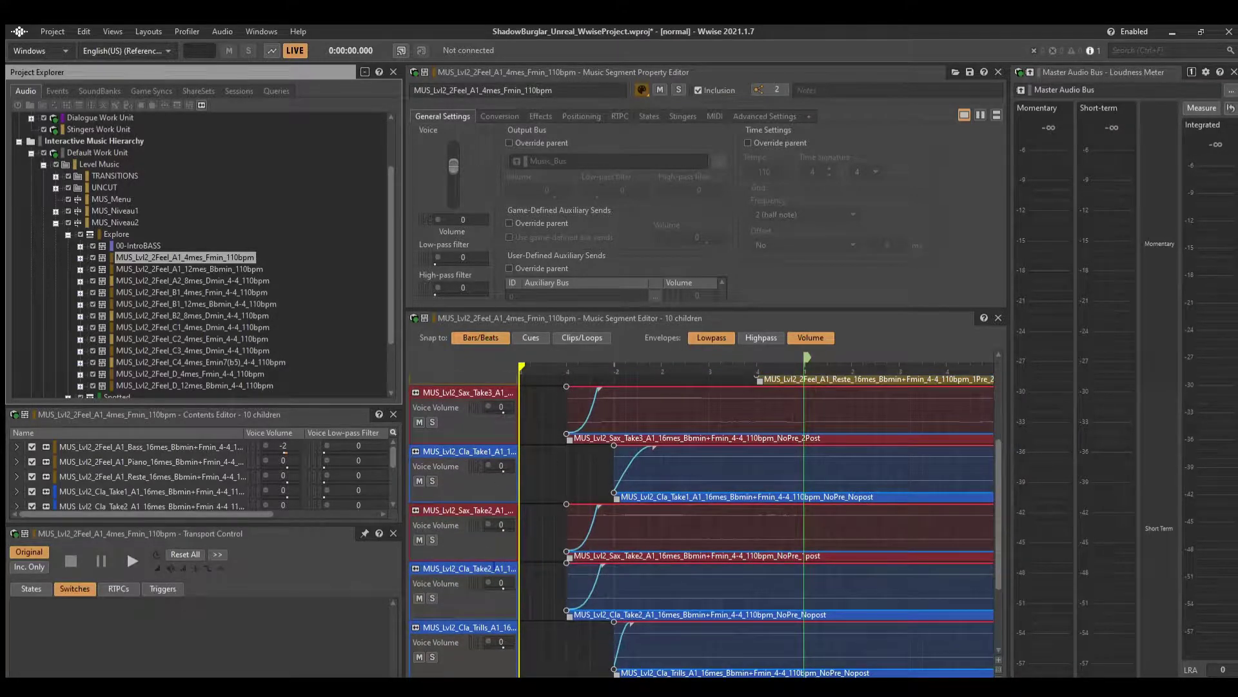
scroll(441, 478, "down", 2)
scroll(442, 479, "up", 3)
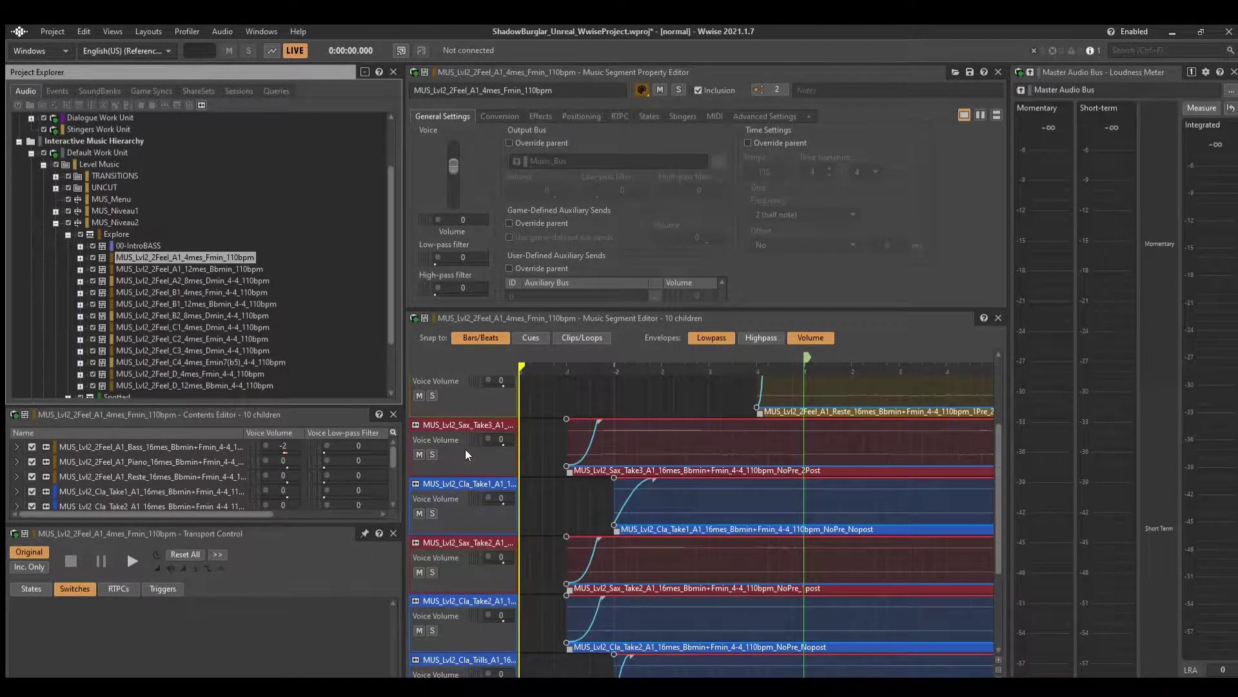
Audition the Explore playlist while changing the Soloist state, then stop it.
left_click(117, 234)
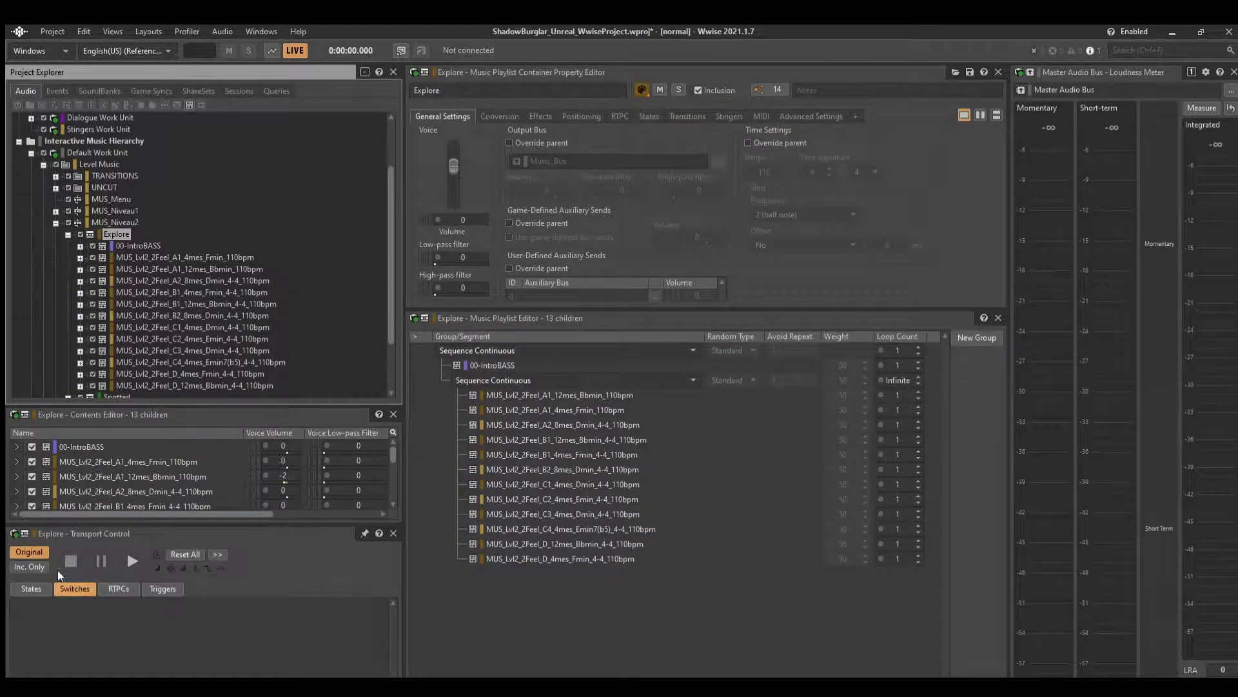
left_click(21, 588)
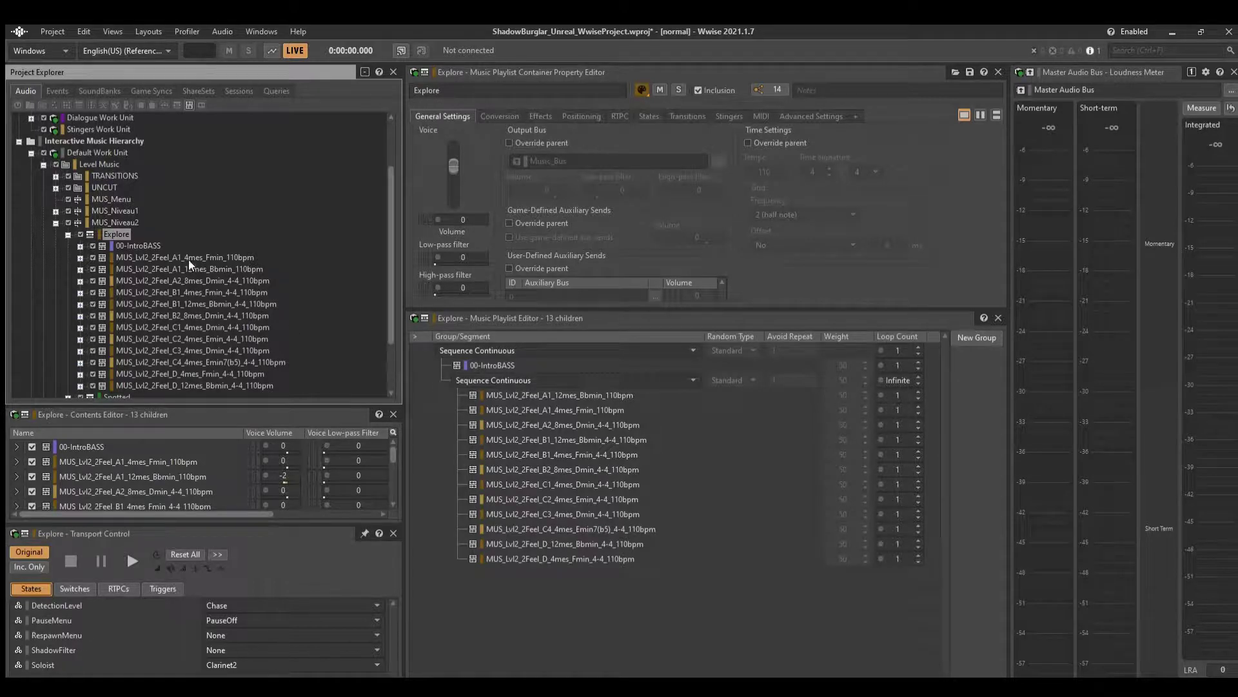
key("space")
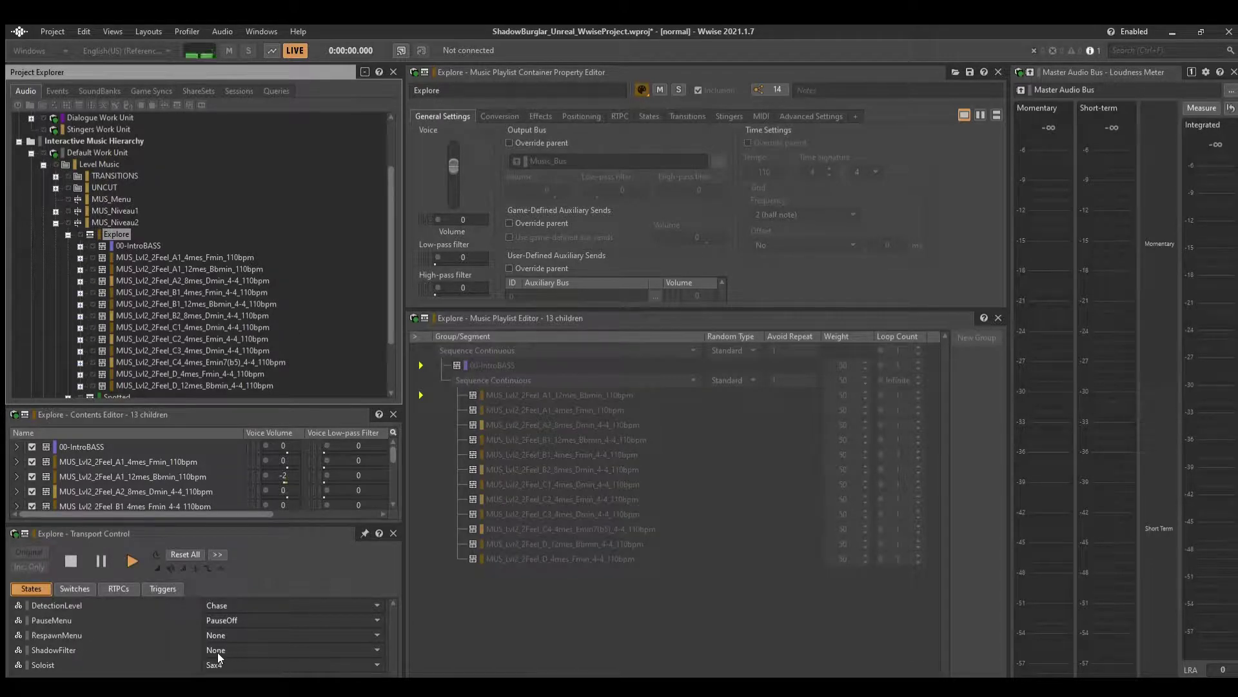
left_click(129, 556)
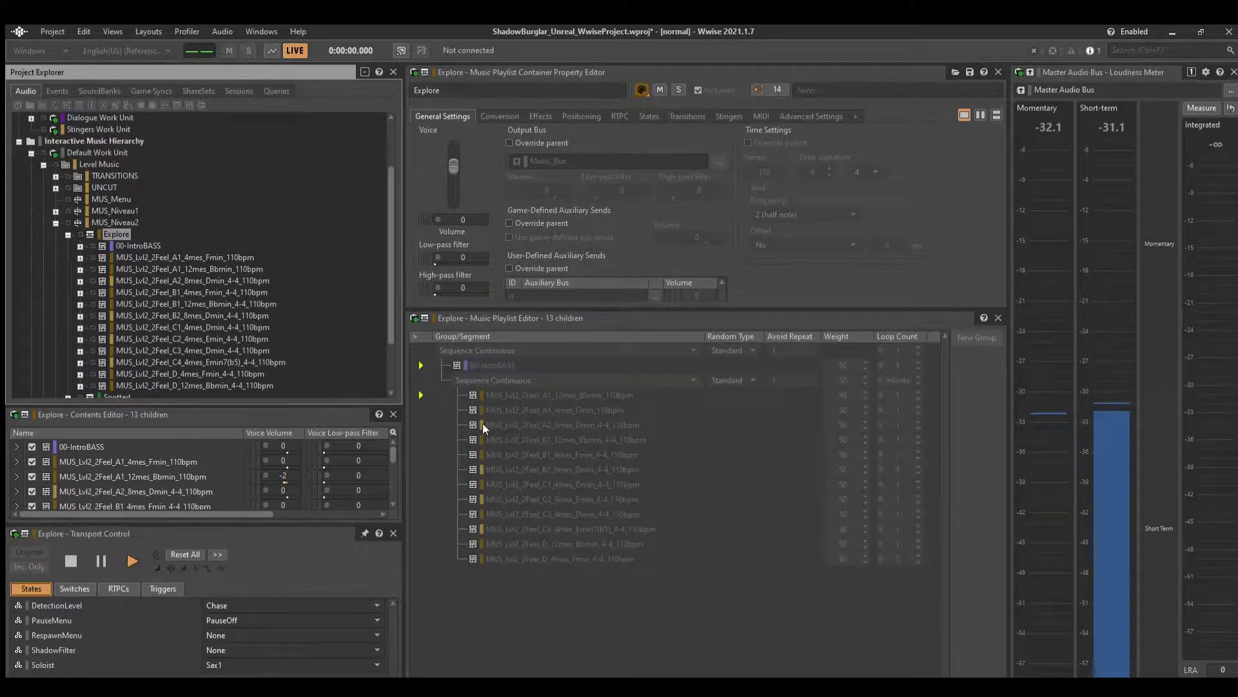
key("space")
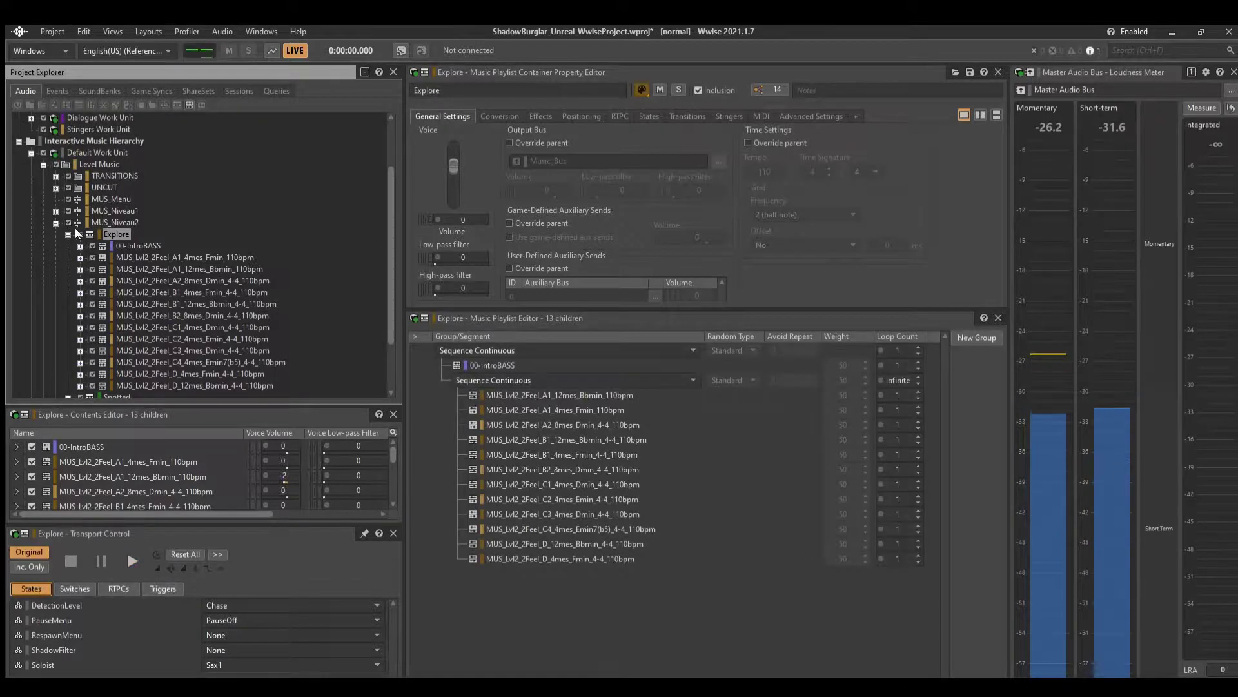
Collapse Explore, play the Spotted playlist, and select the MUS_Niveau2 switch container.
left_click(68, 234)
left_click(123, 315)
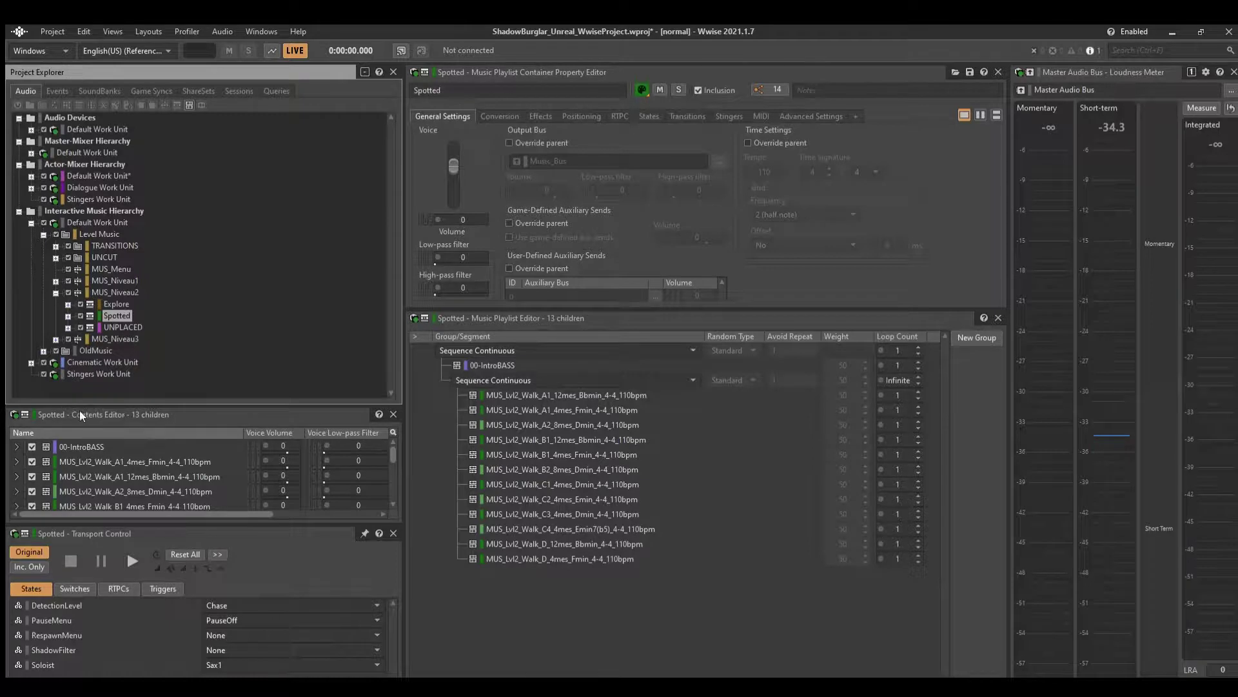
key("space")
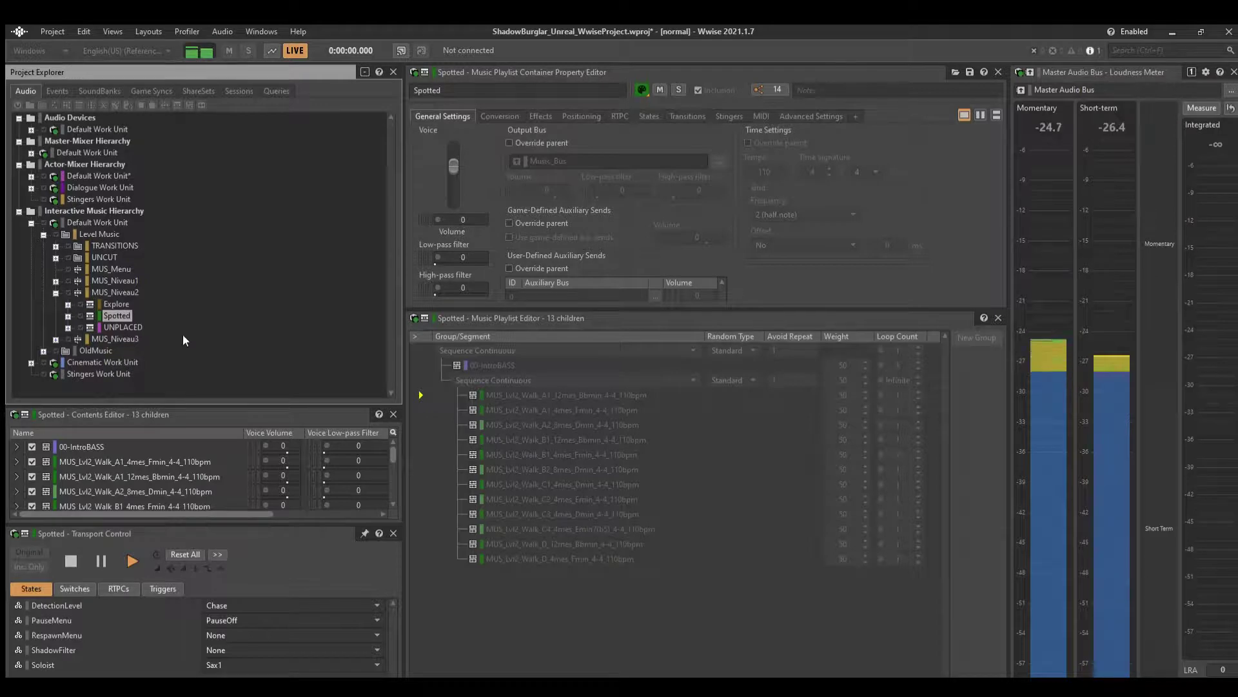
left_click(115, 292)
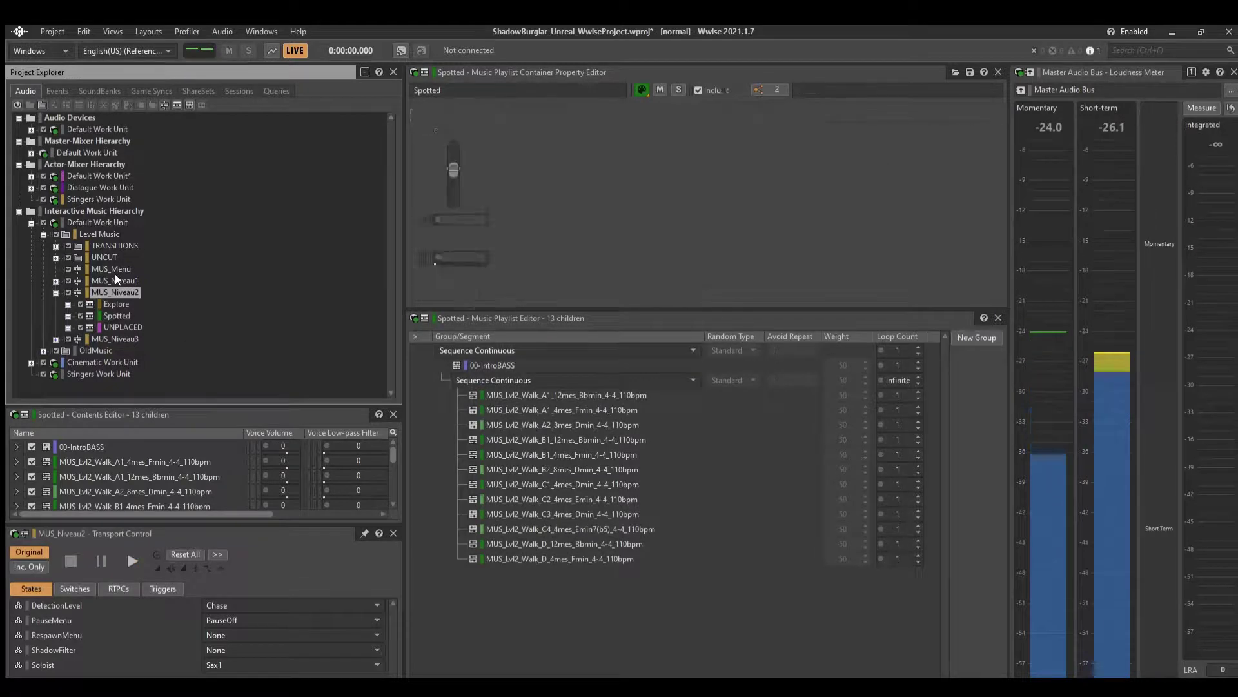
Show MUS_Niveau2's full transition list and inspect transitions 3 and 2.
left_click(687, 116)
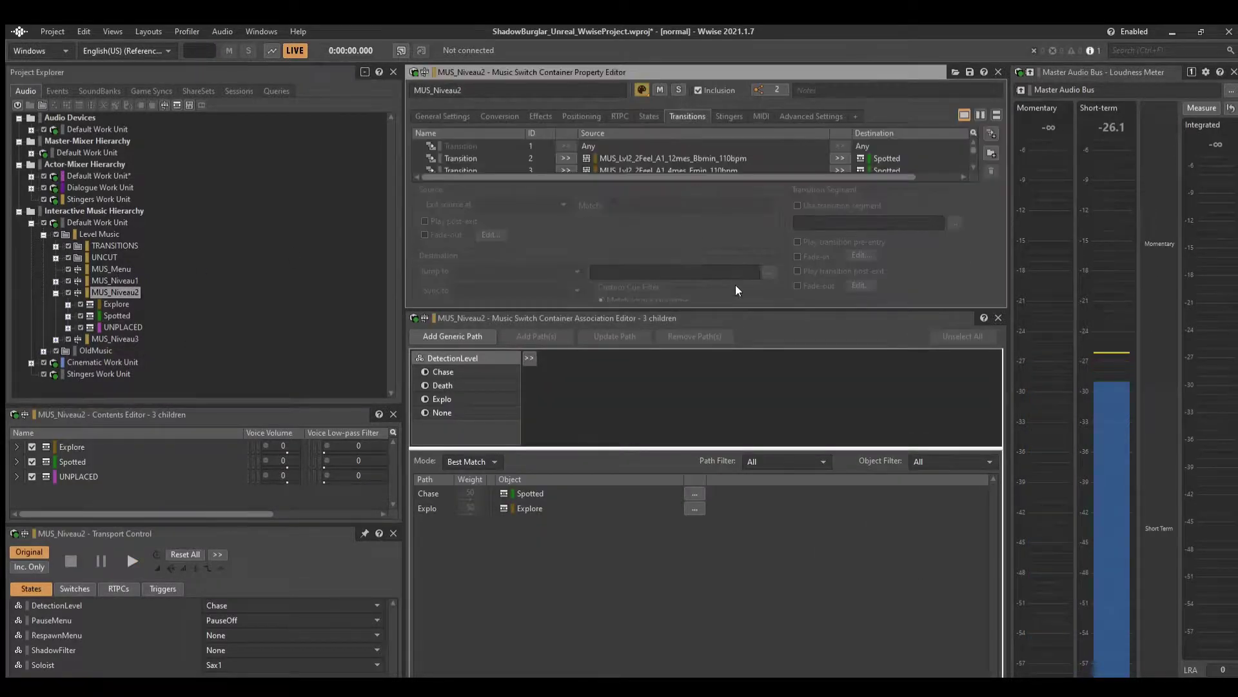
left_click_drag(739, 311, 794, 622)
left_click(679, 172)
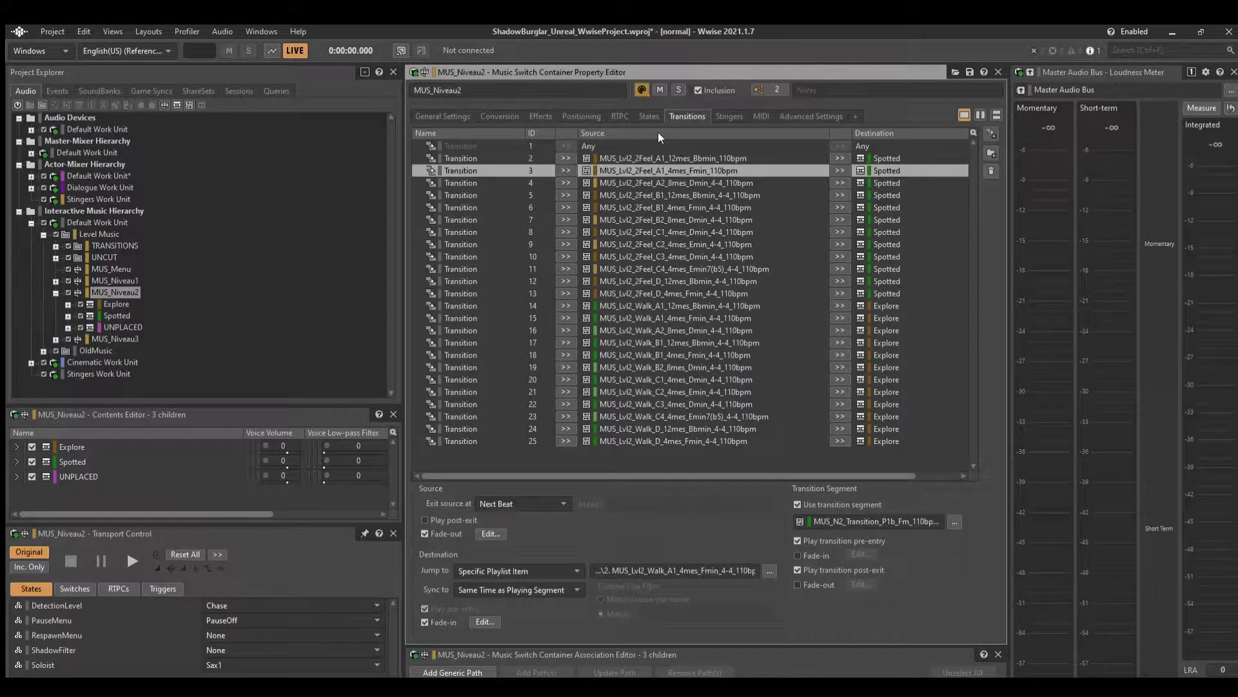
key("Up")
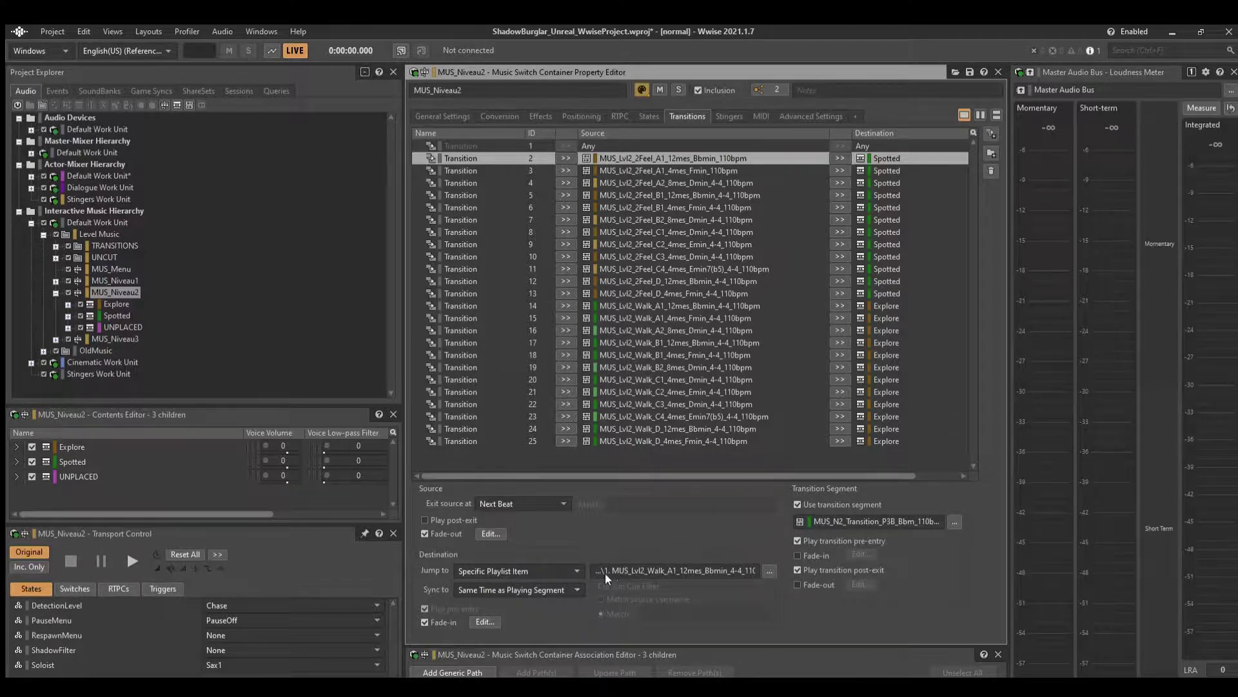
Expand Spotted and the TRANSITIONS > SPOTTED > N2 > V3 folders.
left_click(68, 315)
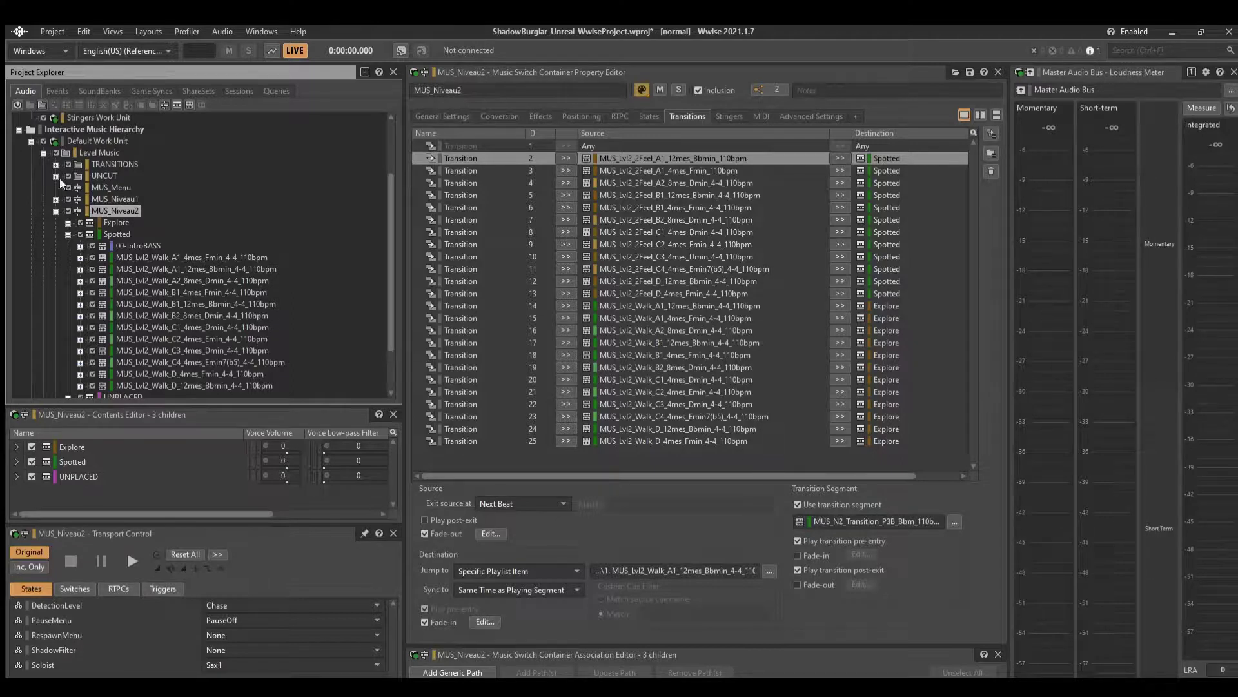
left_click(68, 199)
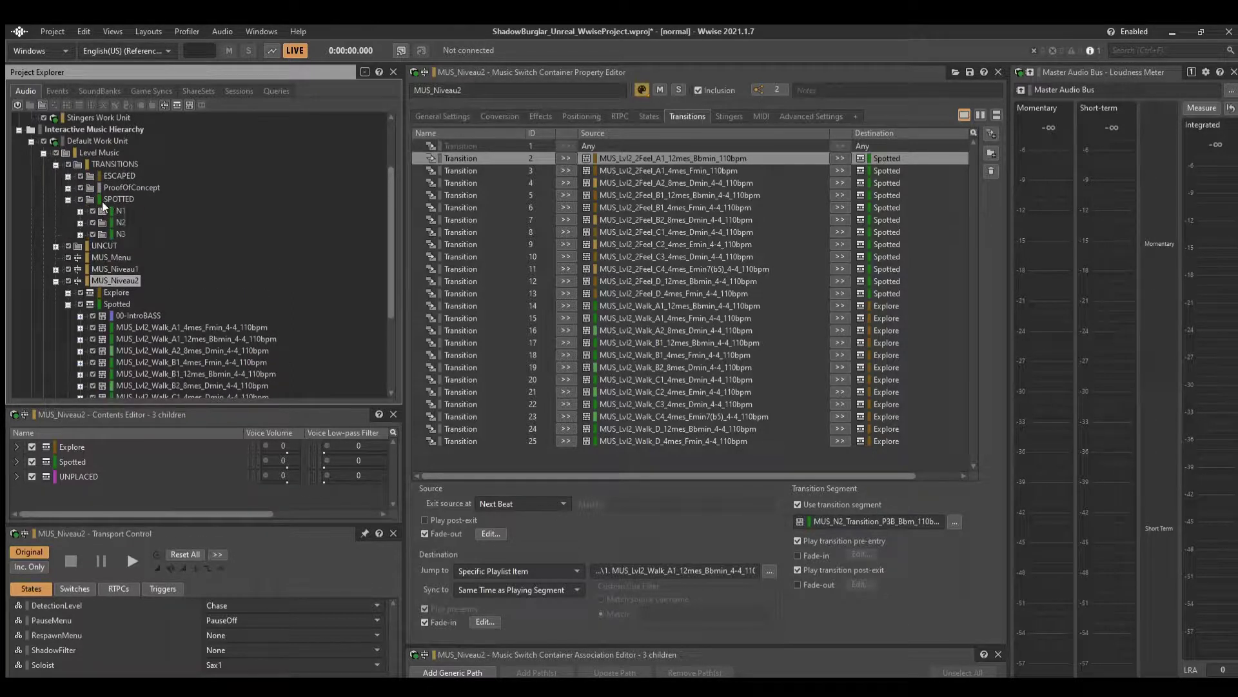
left_click(80, 222)
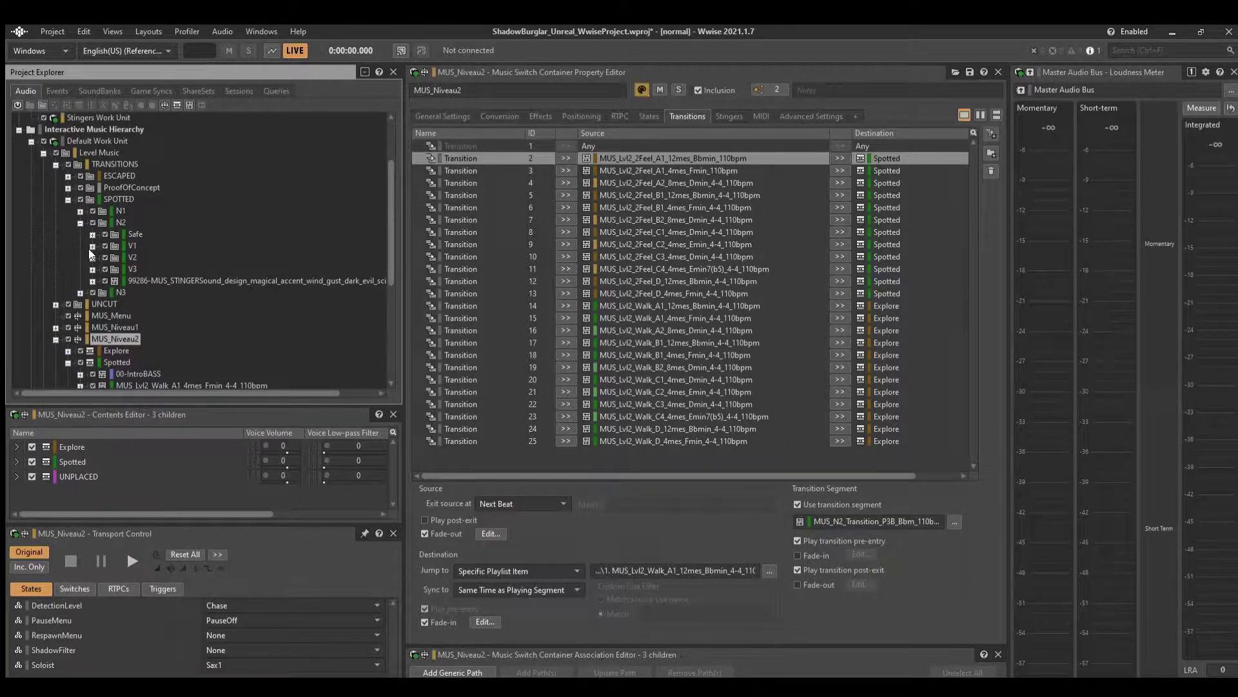
left_click(92, 269)
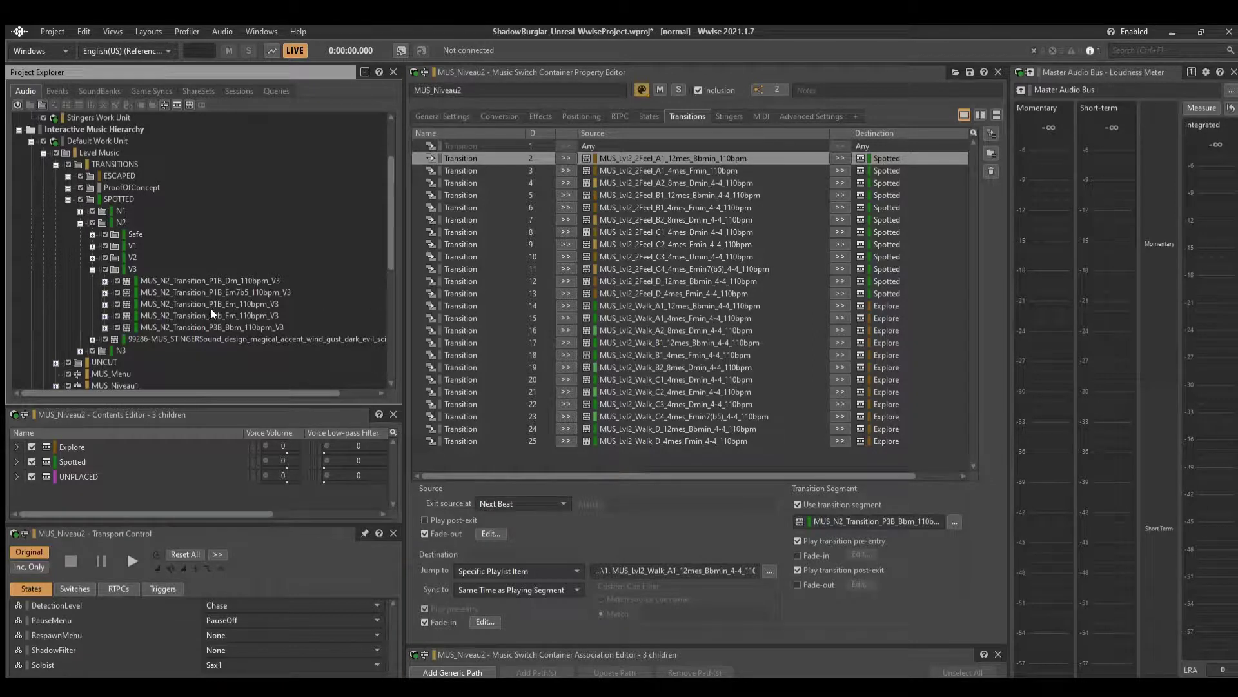
Preview the P3B_Bbm transition segment, then fold V3, N2, TRANSITIONS and Level Music.
key("space")
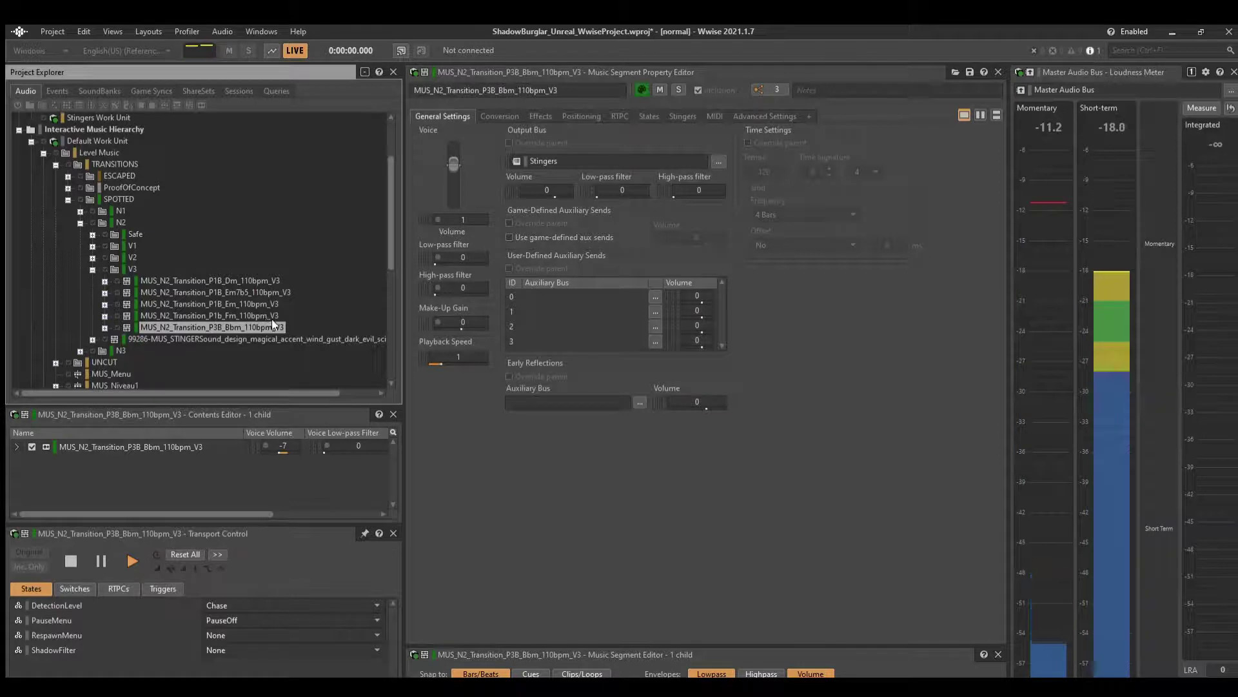
left_click(92, 269)
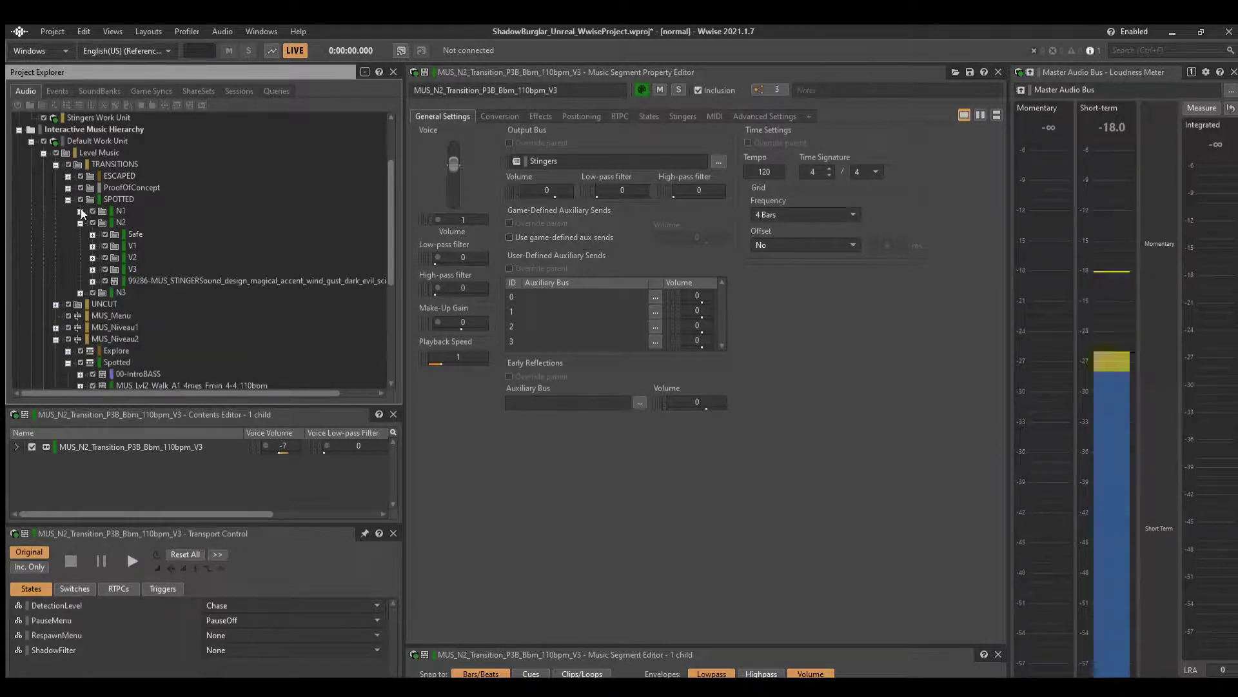
left_click(79, 222)
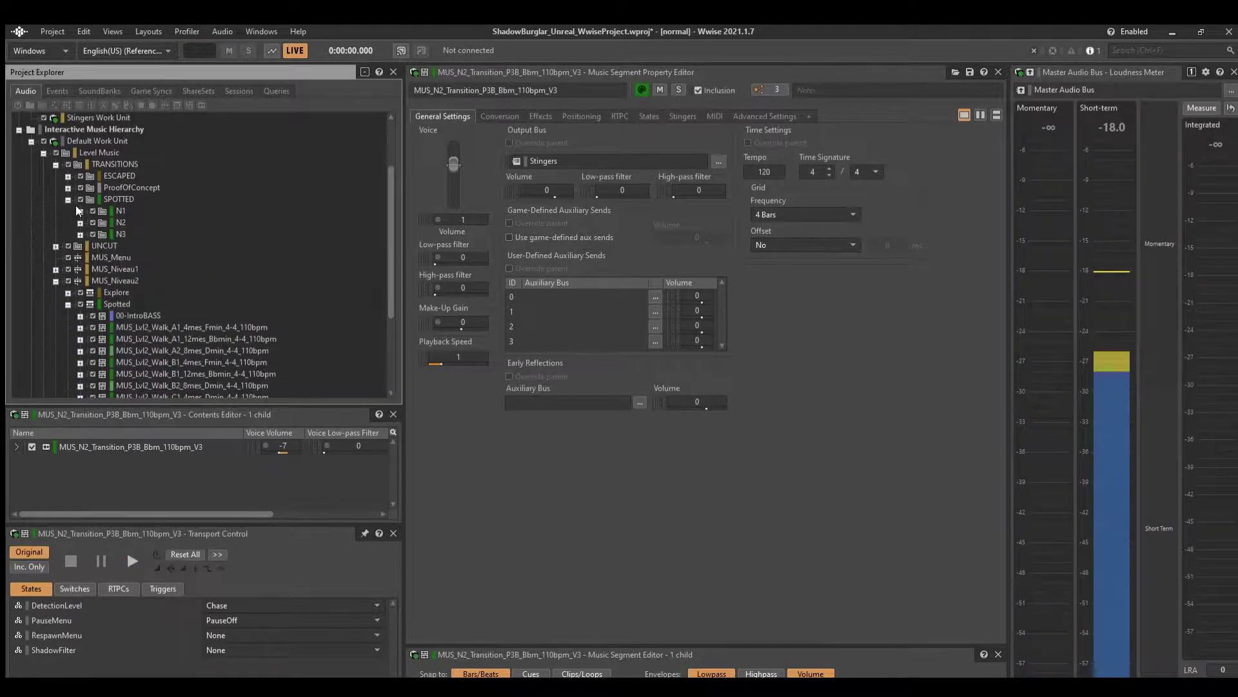
left_click(55, 165)
left_click(43, 152)
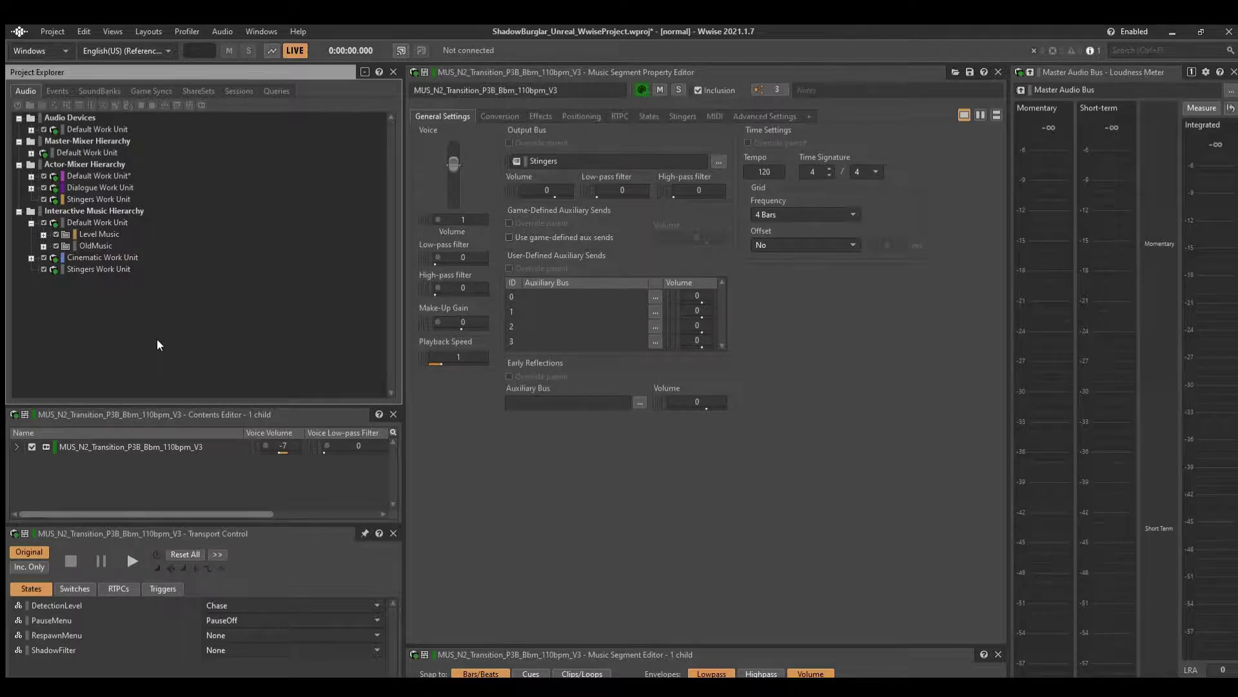
Re-expand Level Music and open the Spotted playlist, comparing it with Explore.
left_click(44, 233)
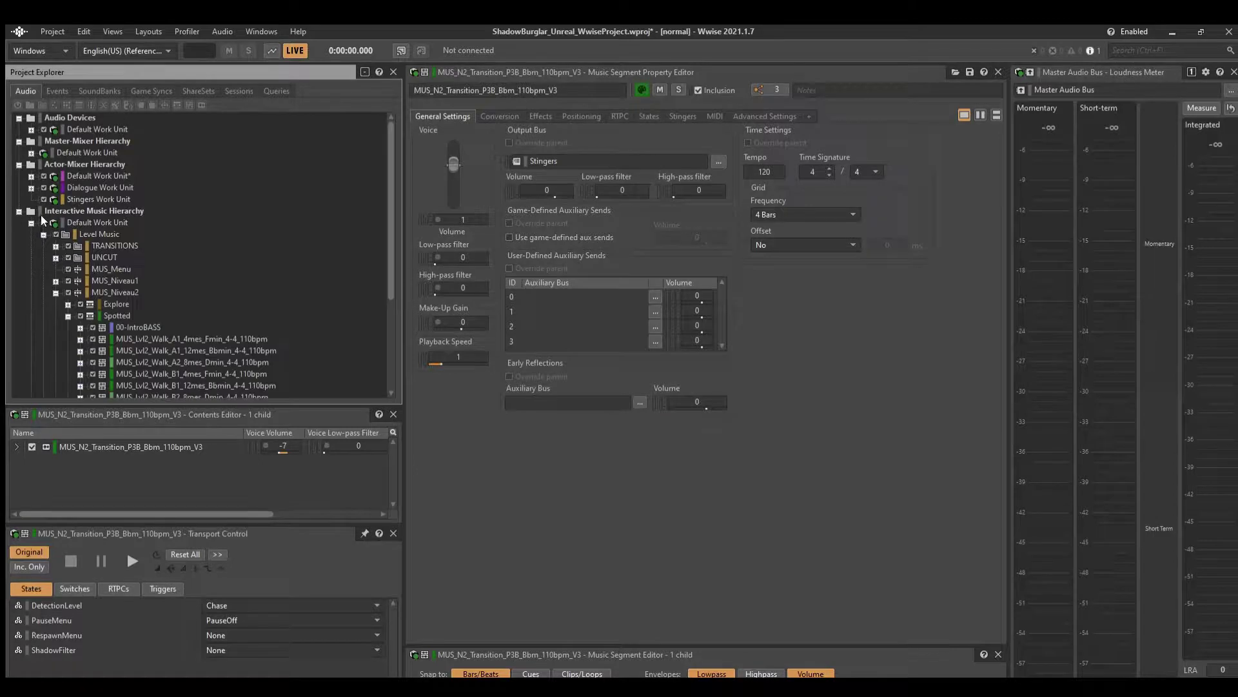
scroll(41, 214, "down", 3)
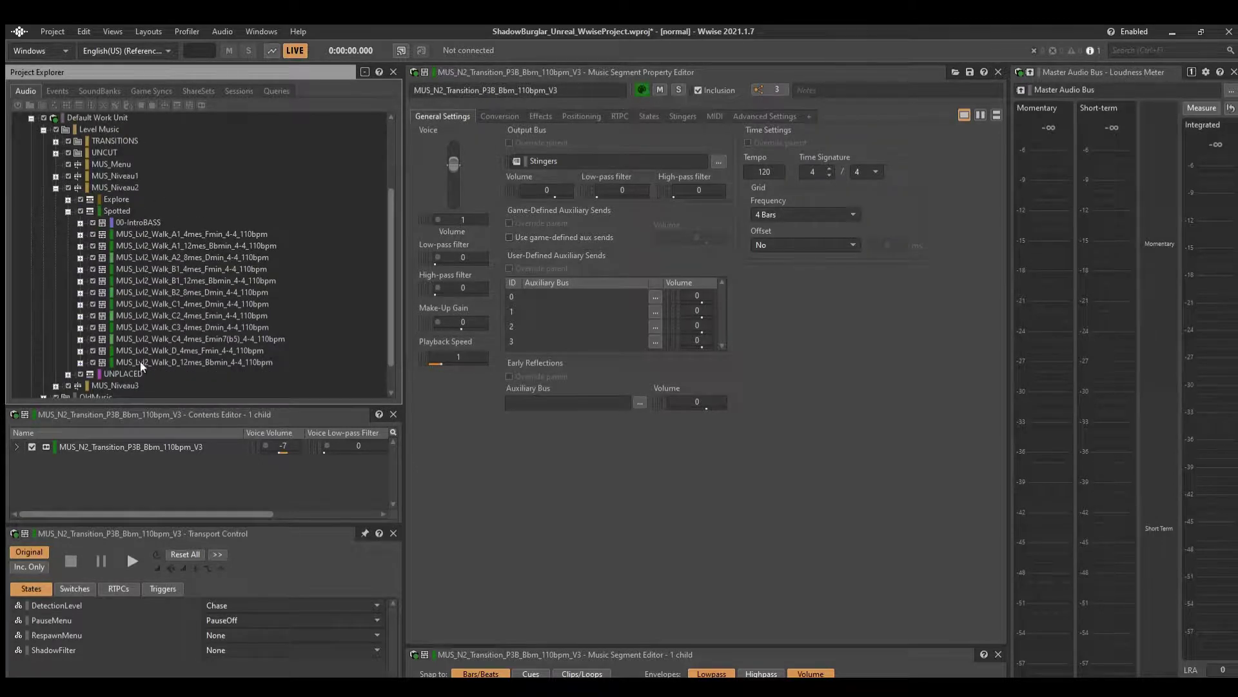
left_click(111, 210)
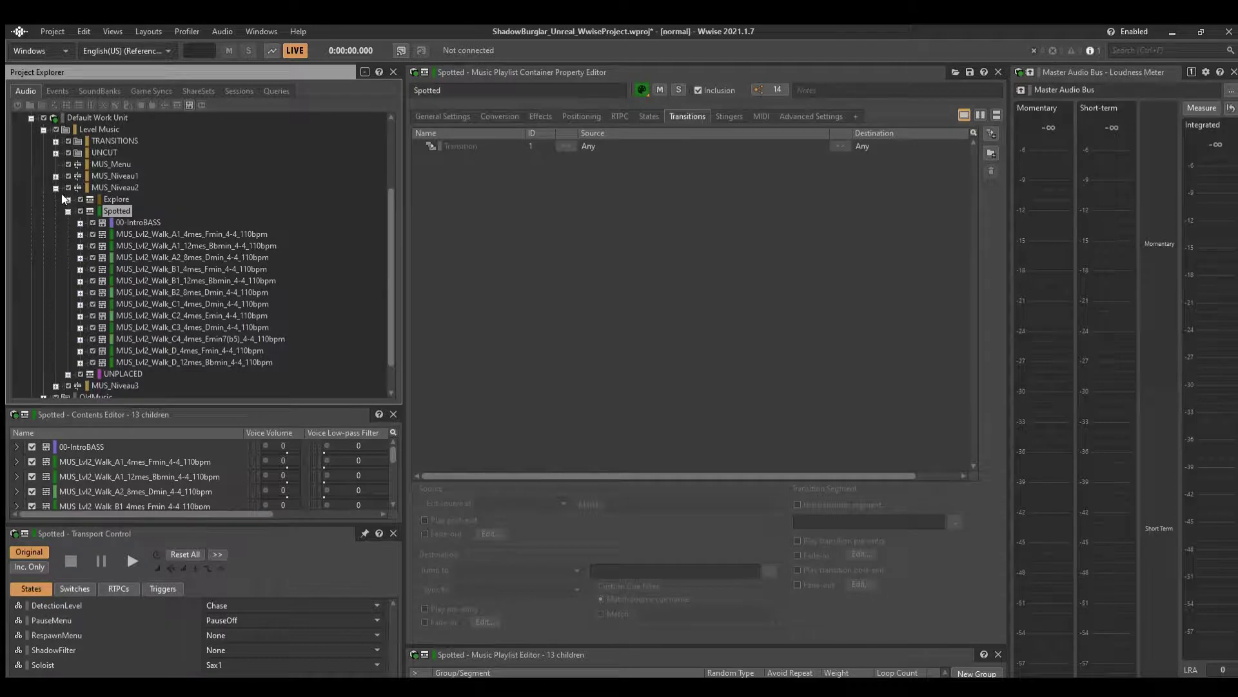
left_click(68, 211)
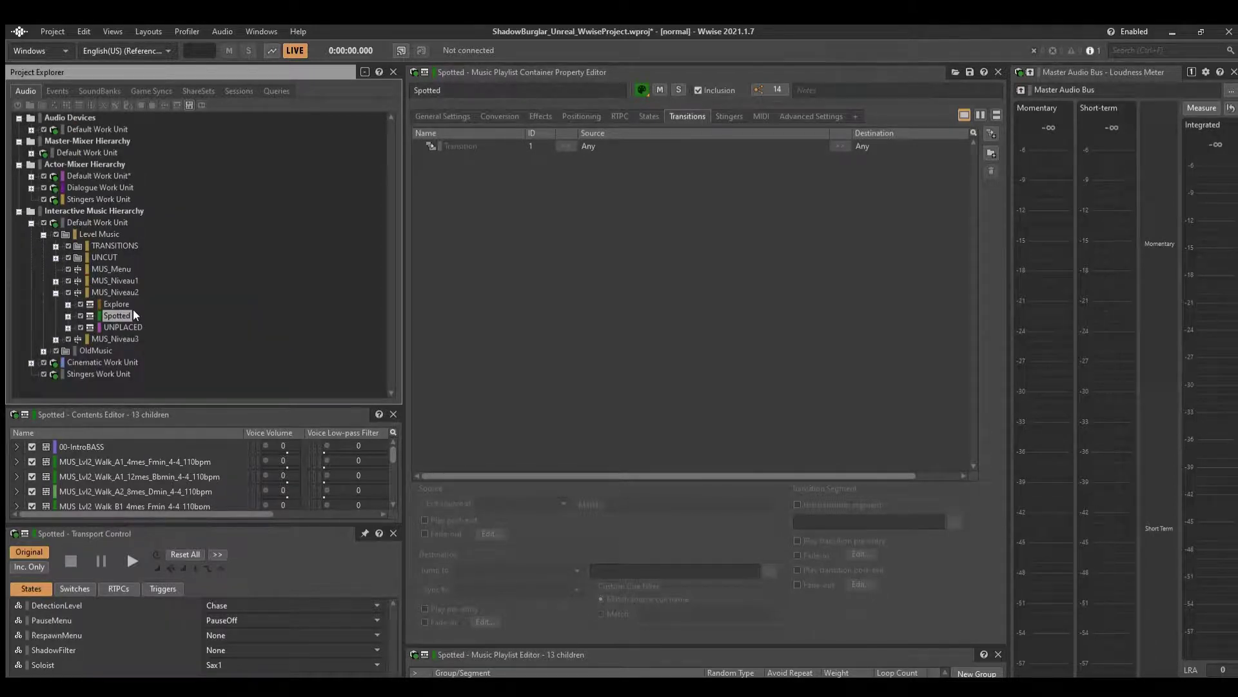
key("Up")
key("Down")
Collapse MUS_Niveau2, then move up past TRANSITIONS to the Level Music folder.
left_click(97, 292)
key("Left")
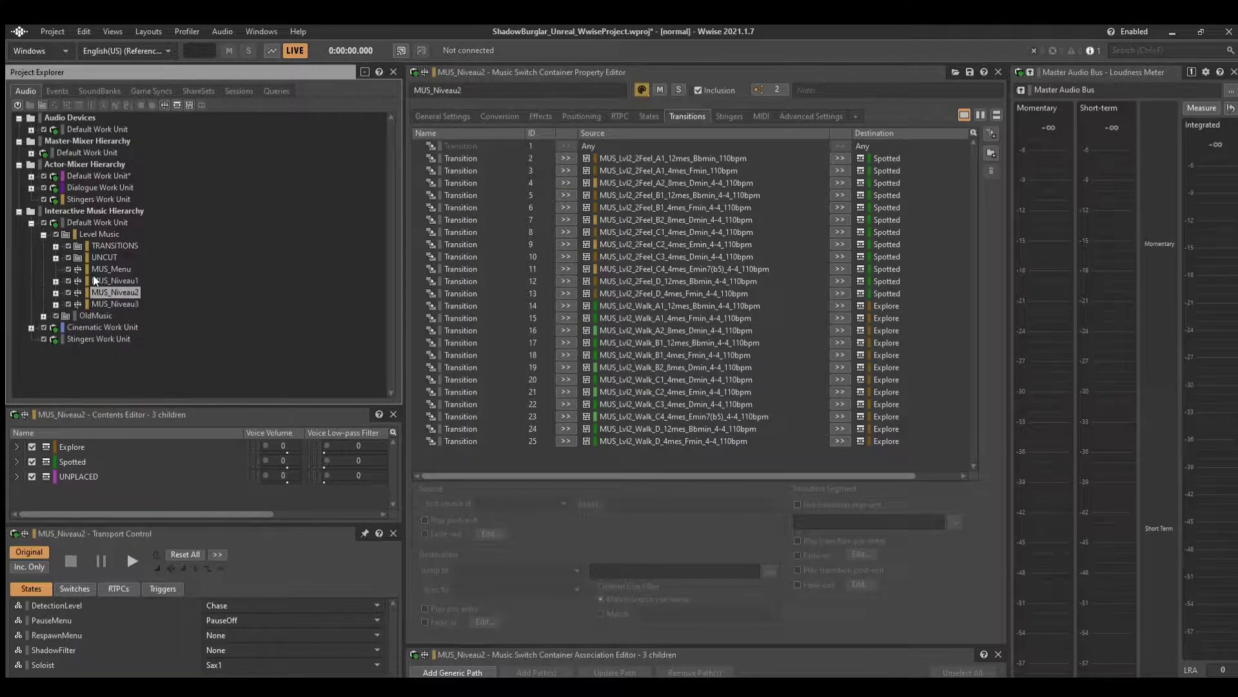
key("Up")
key("Up")
key("Up")
key("Up")
key("Left")
key("Left")
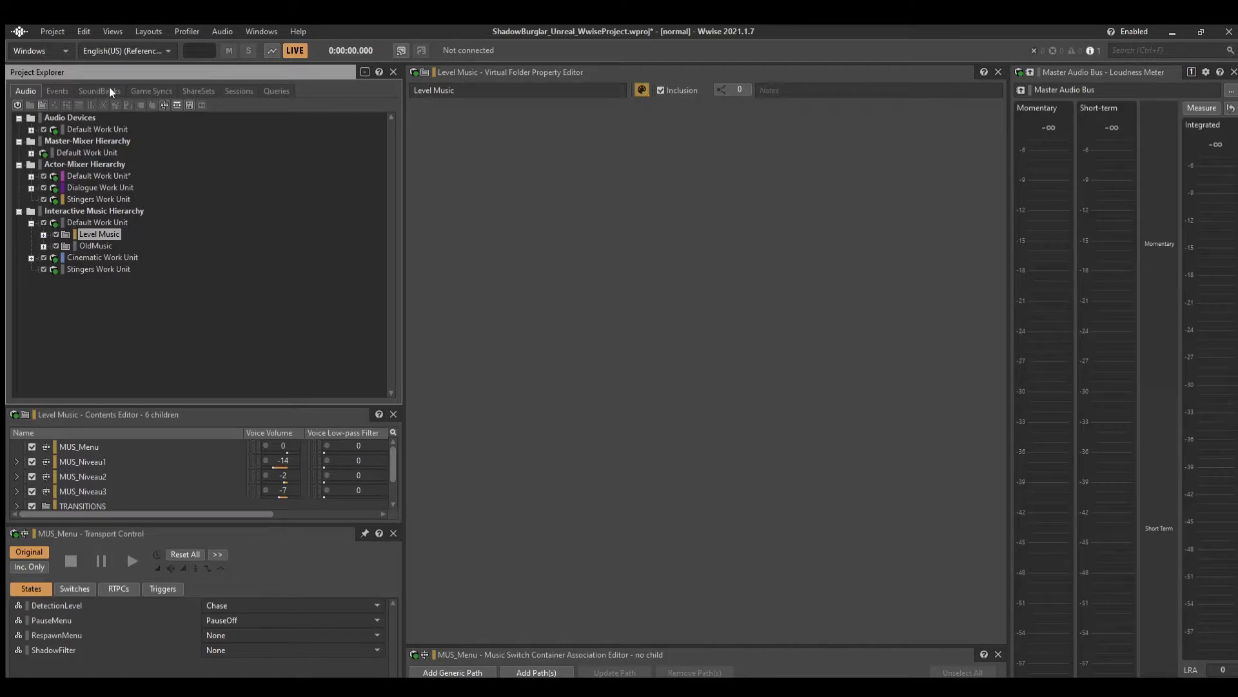
left_click(136, 91)
scroll(114, 303, "up", 5)
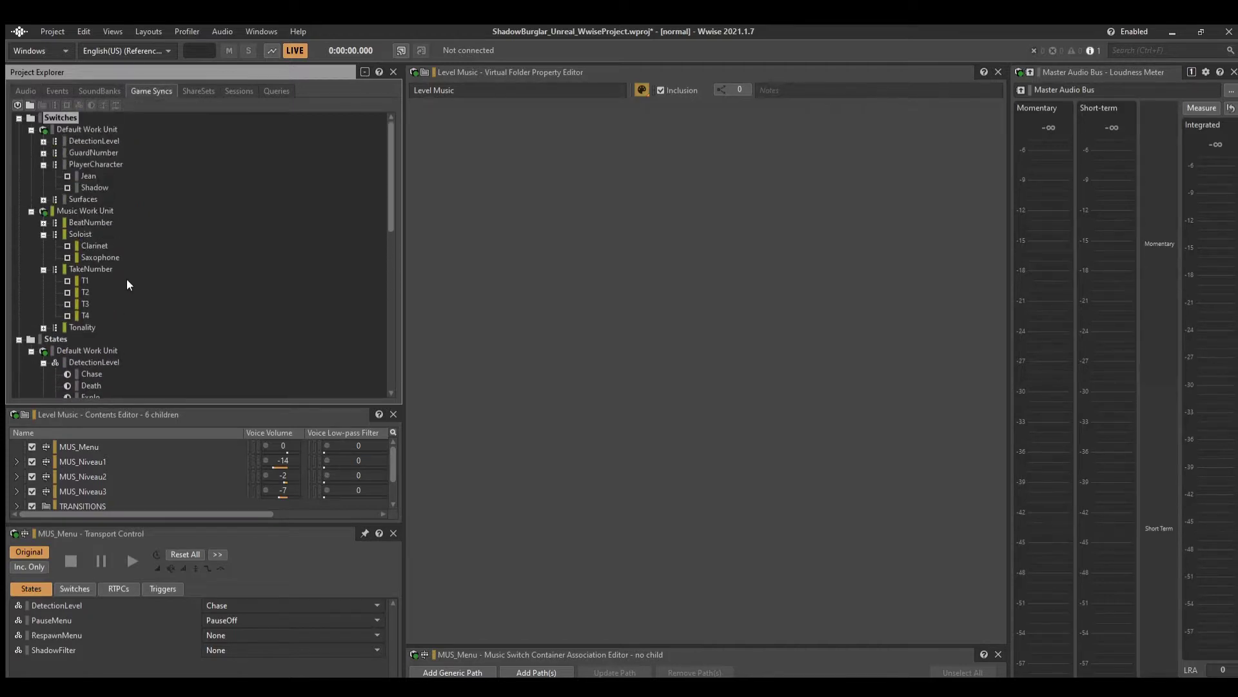
scroll(116, 289, "down", 9)
scroll(113, 290, "down", 3)
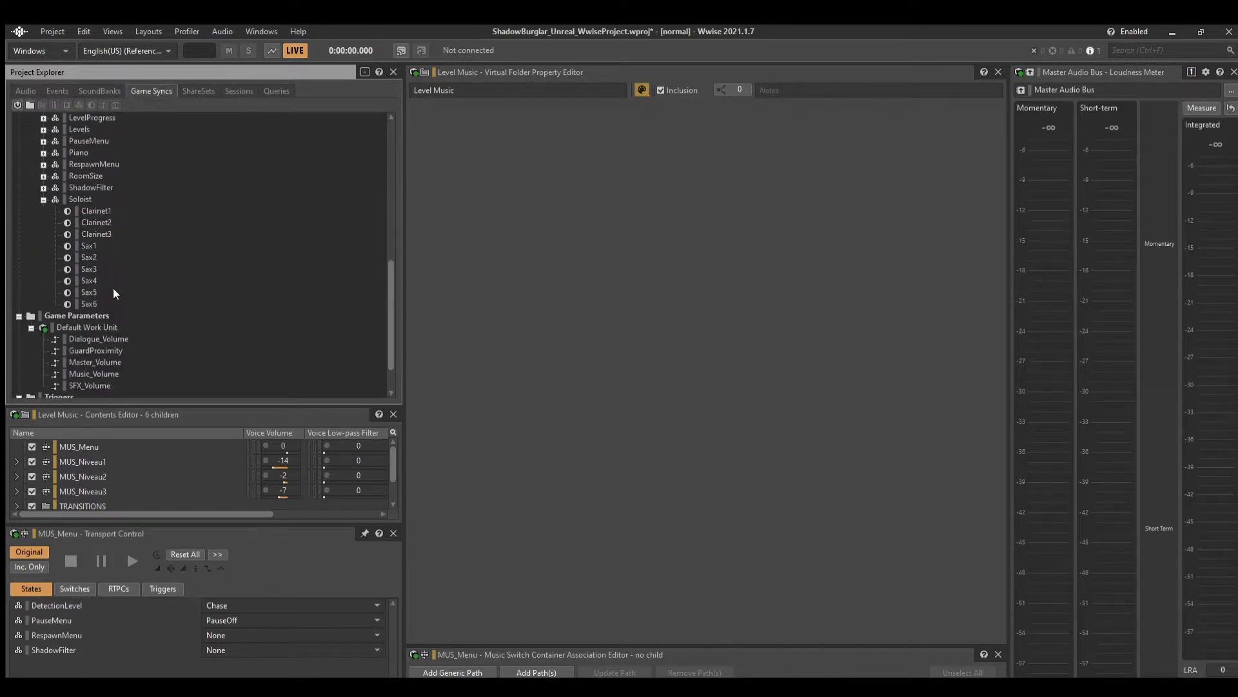
scroll(110, 292, "up", 10)
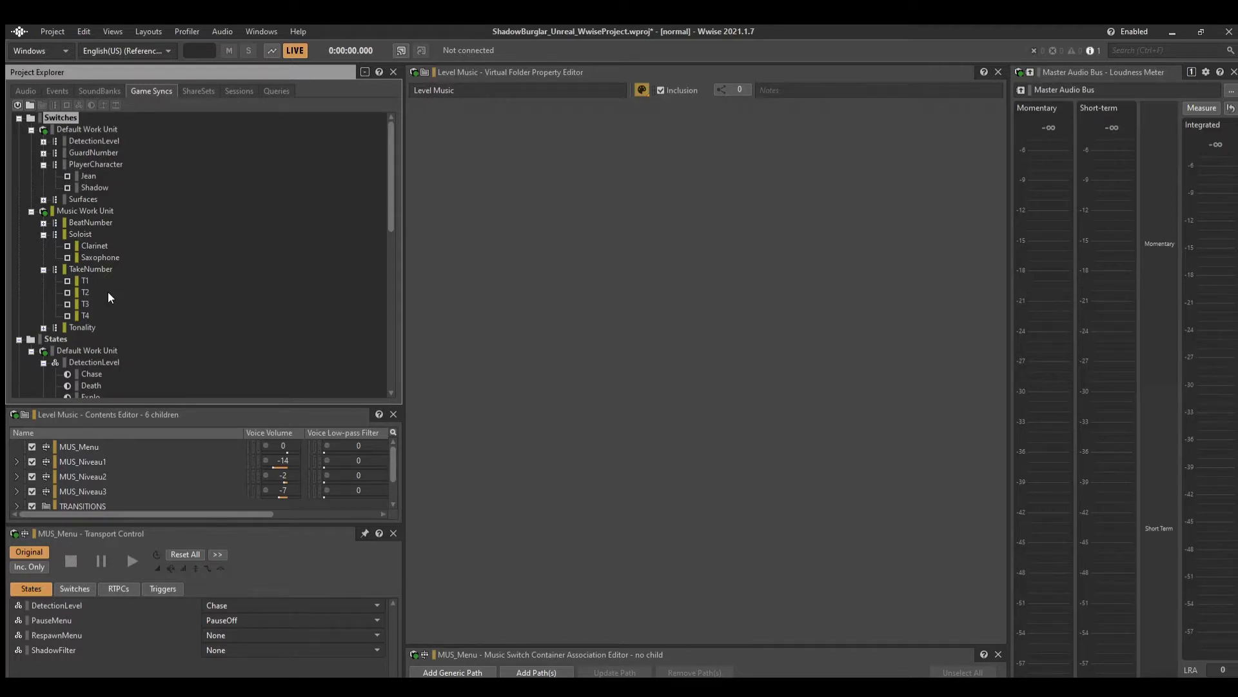
scroll(108, 259, "down", 1)
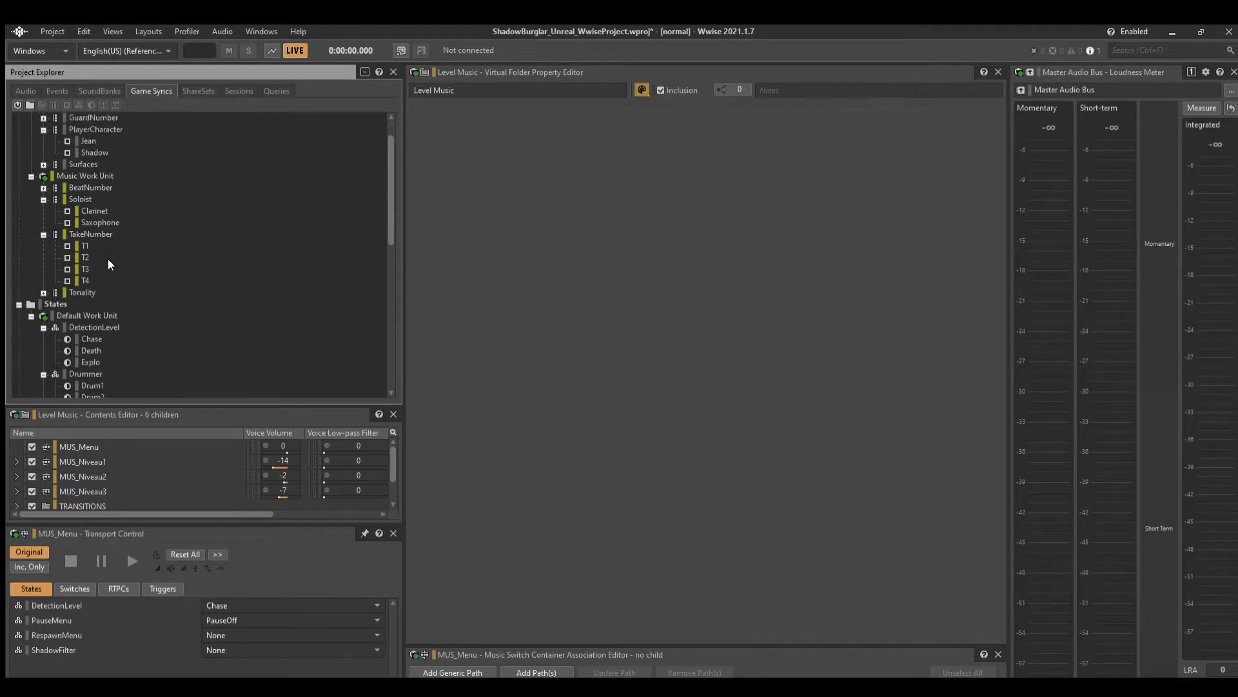
scroll(108, 261, "down", 2)
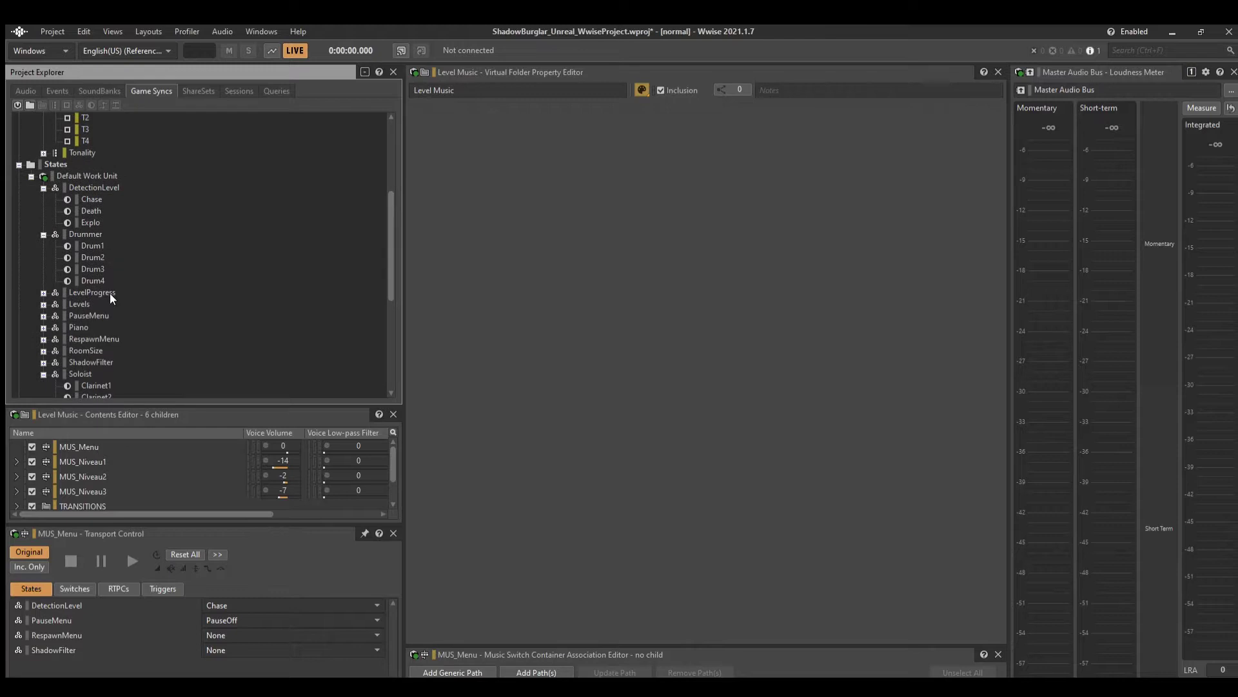
left_click(188, 91)
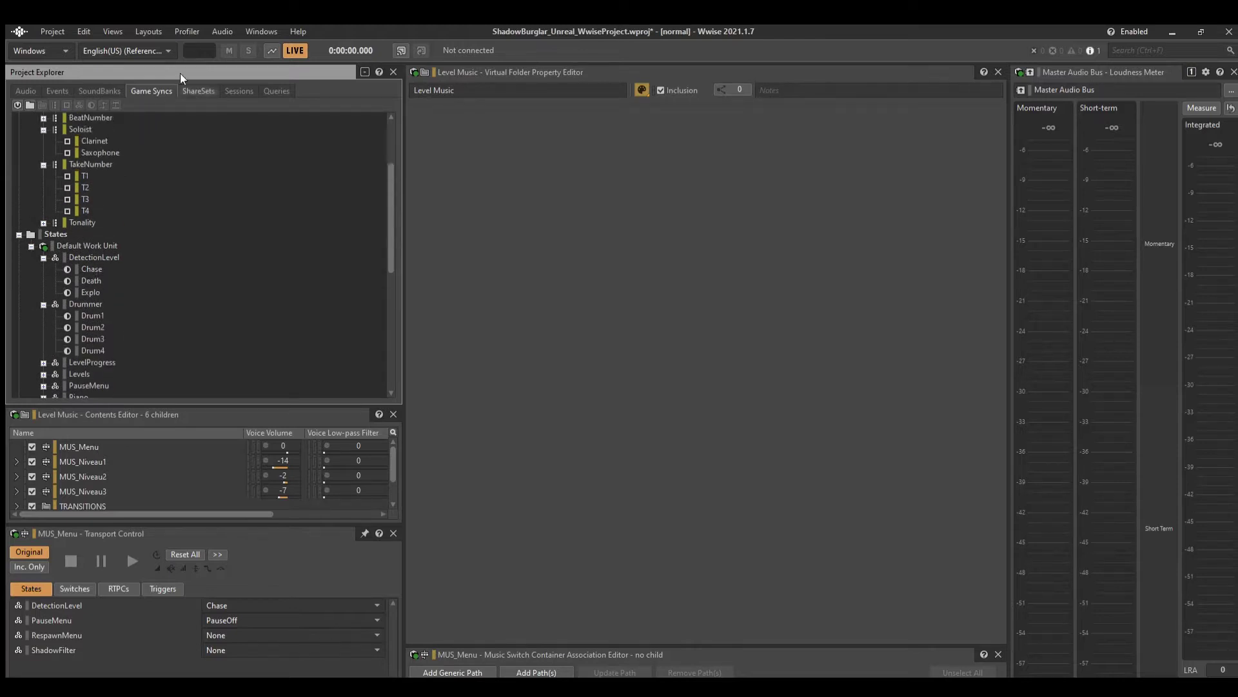
left_click(236, 89)
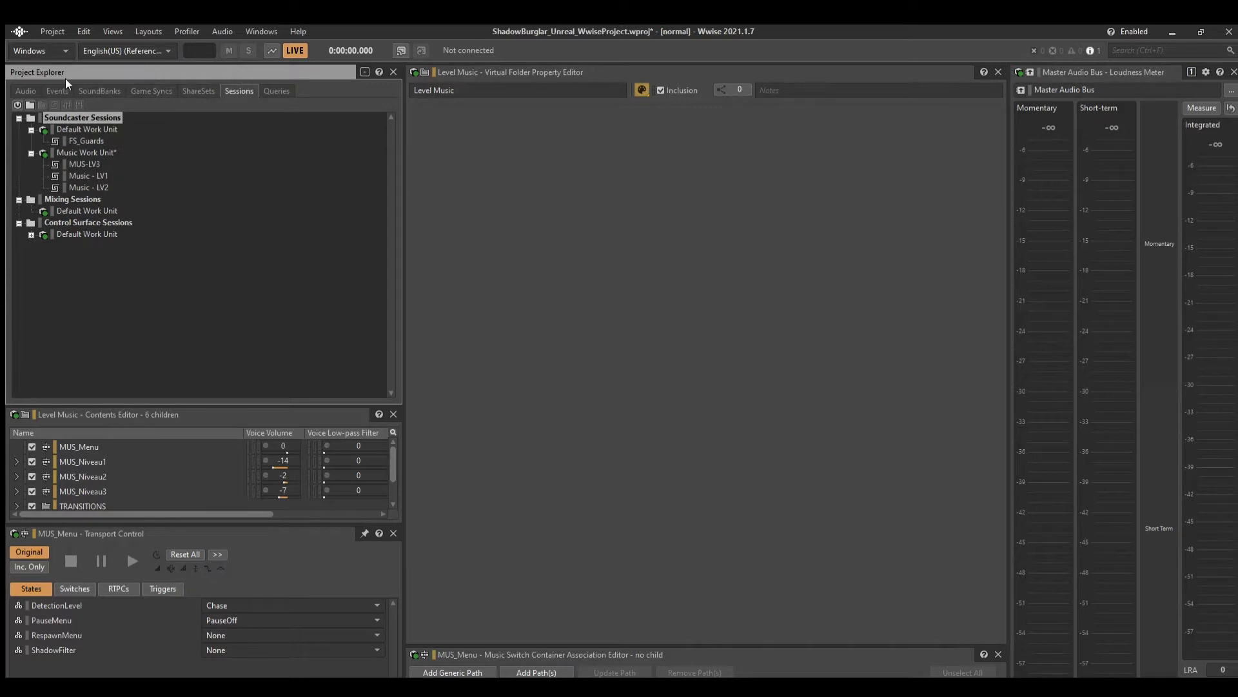
left_click(33, 81)
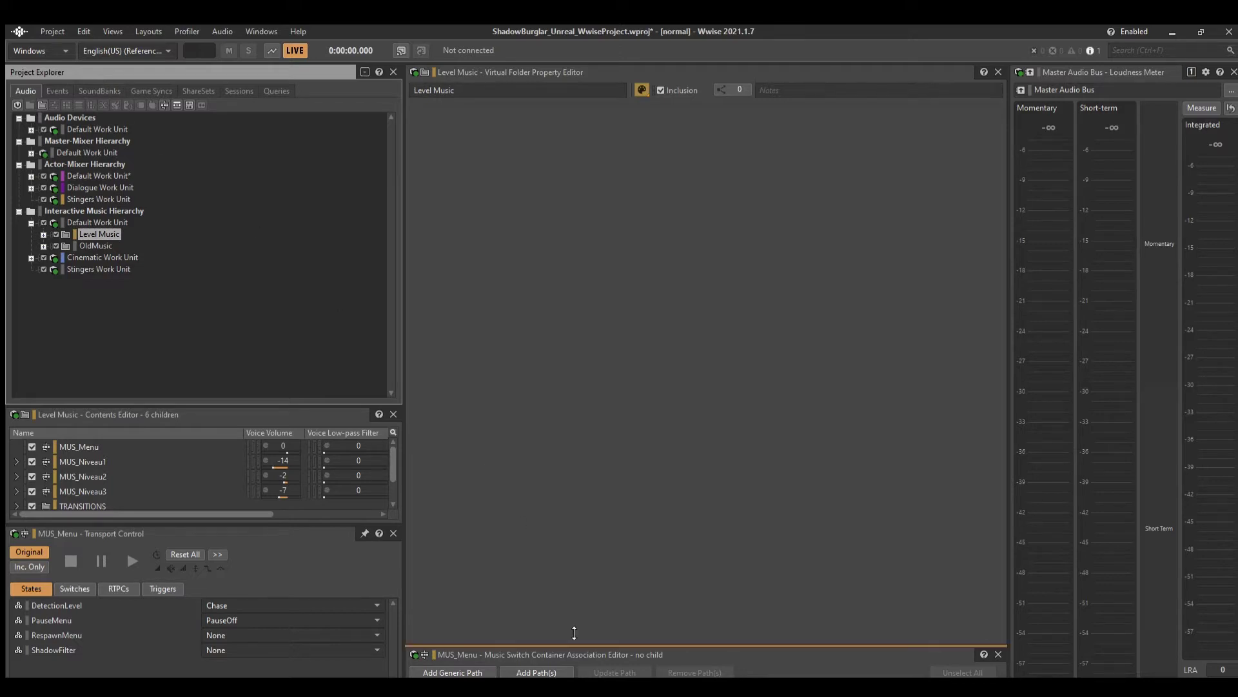
Raise the splitter to expand the MUS_Menu Music Switch Container Association Editor to full height.
left_click_drag(567, 646, 512, 396)
left_click_drag(513, 397, 513, 408)
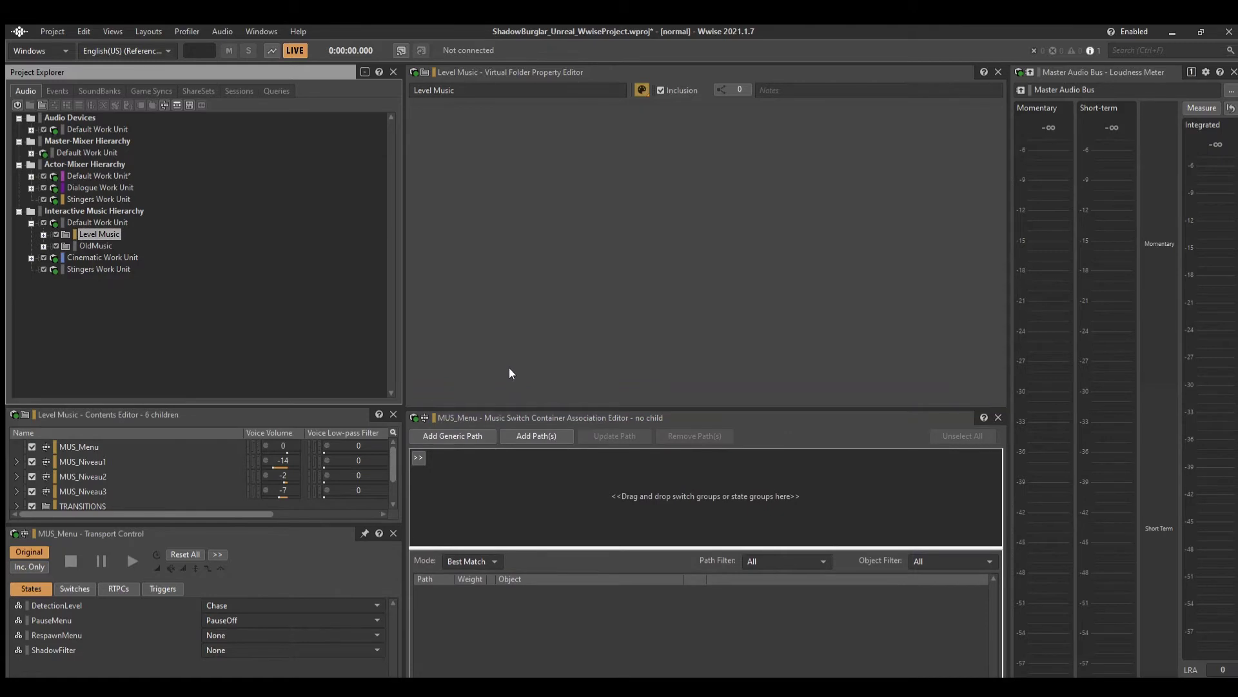